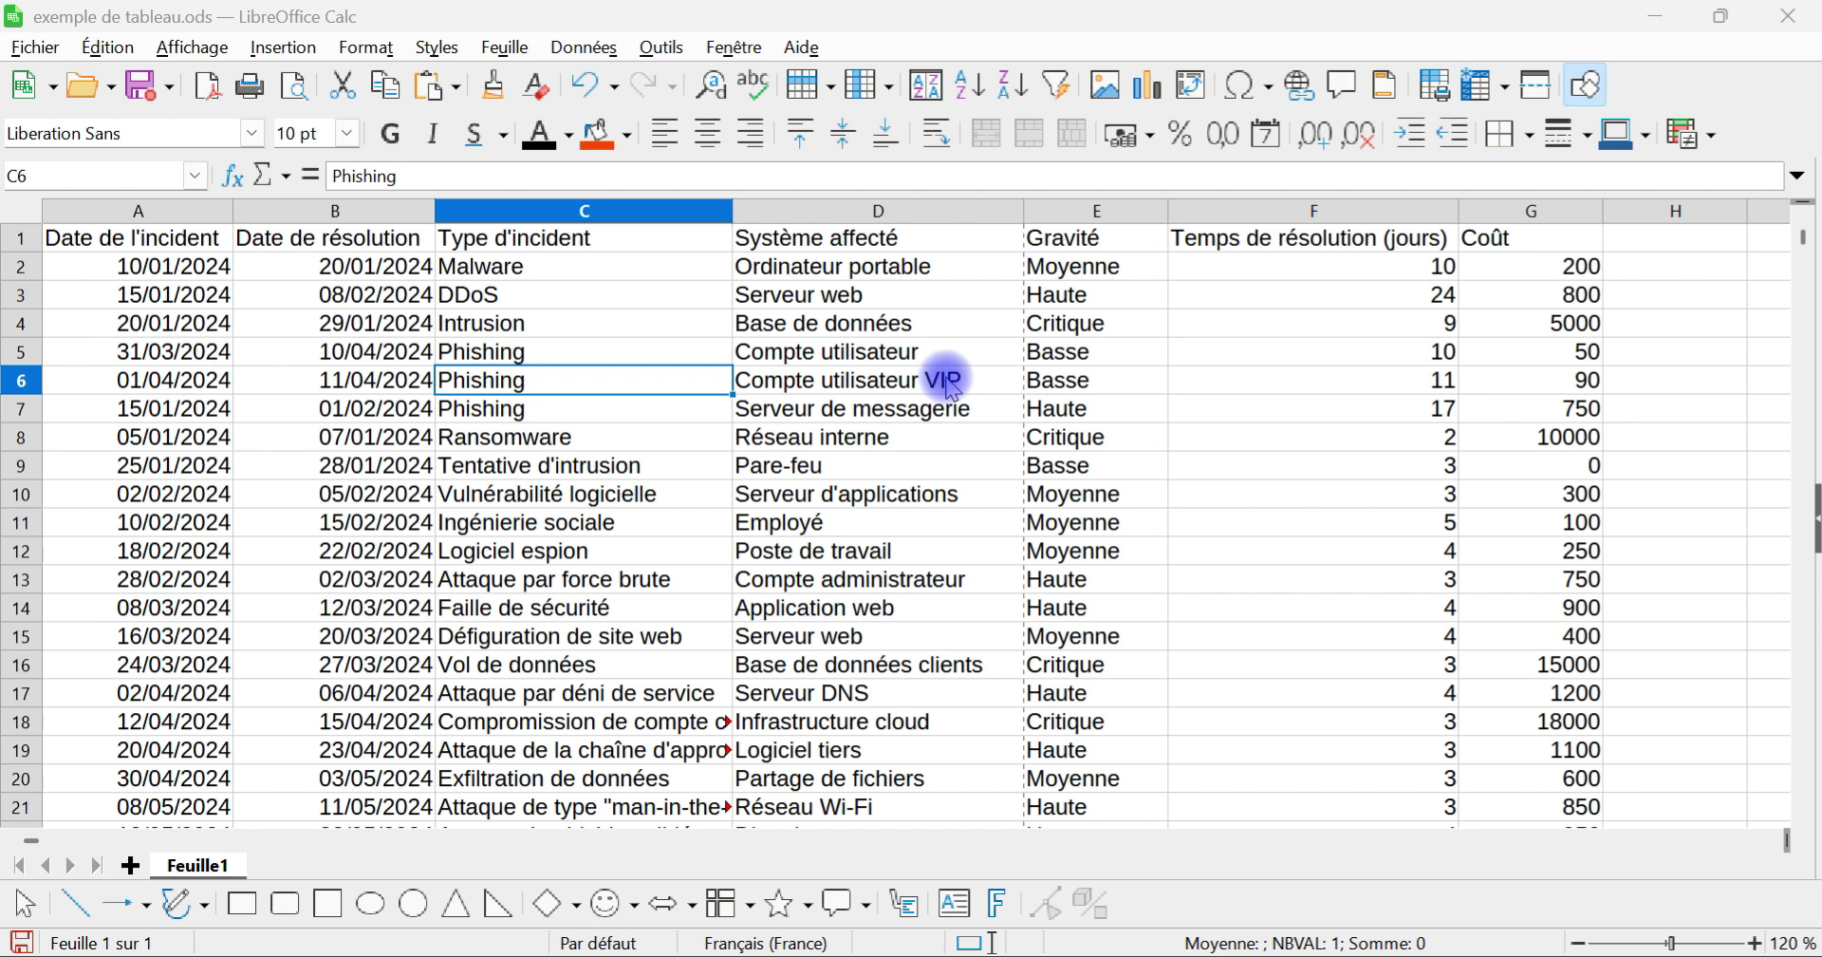
Step: Examine the incident table's date, text and numeric columns by highlighting sample ranges in each group
click(178, 277)
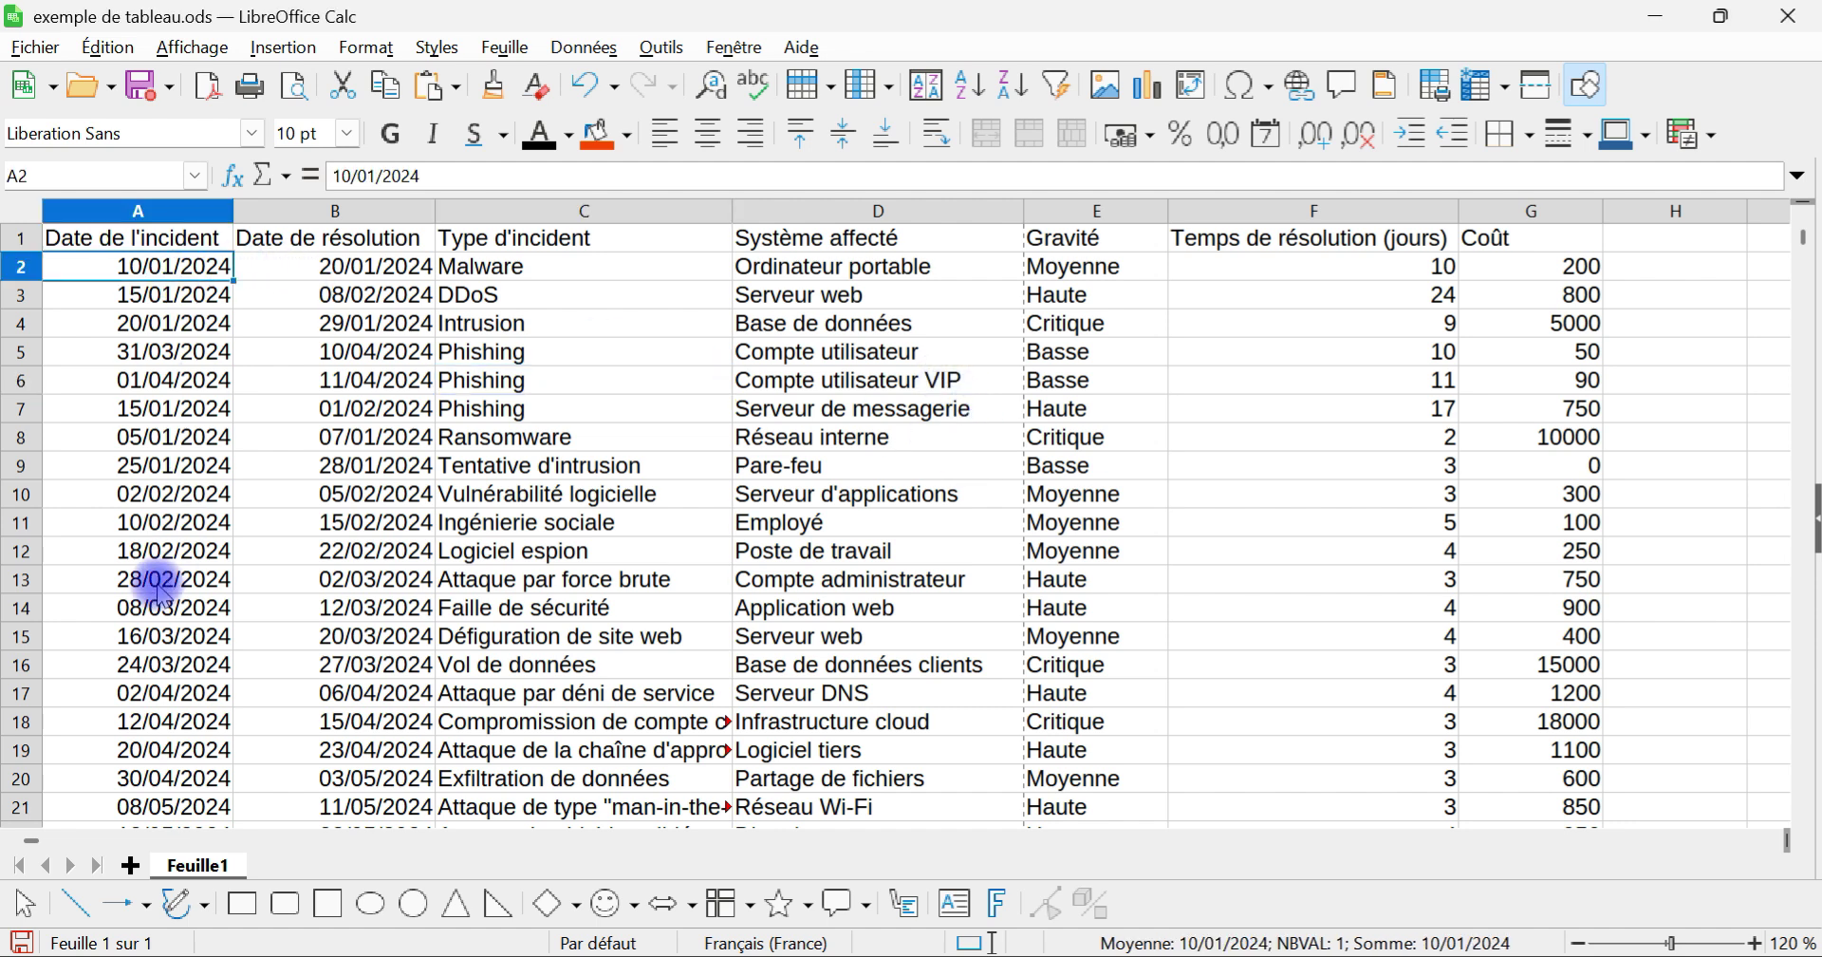
shift+click(143, 635)
shift+click(346, 609)
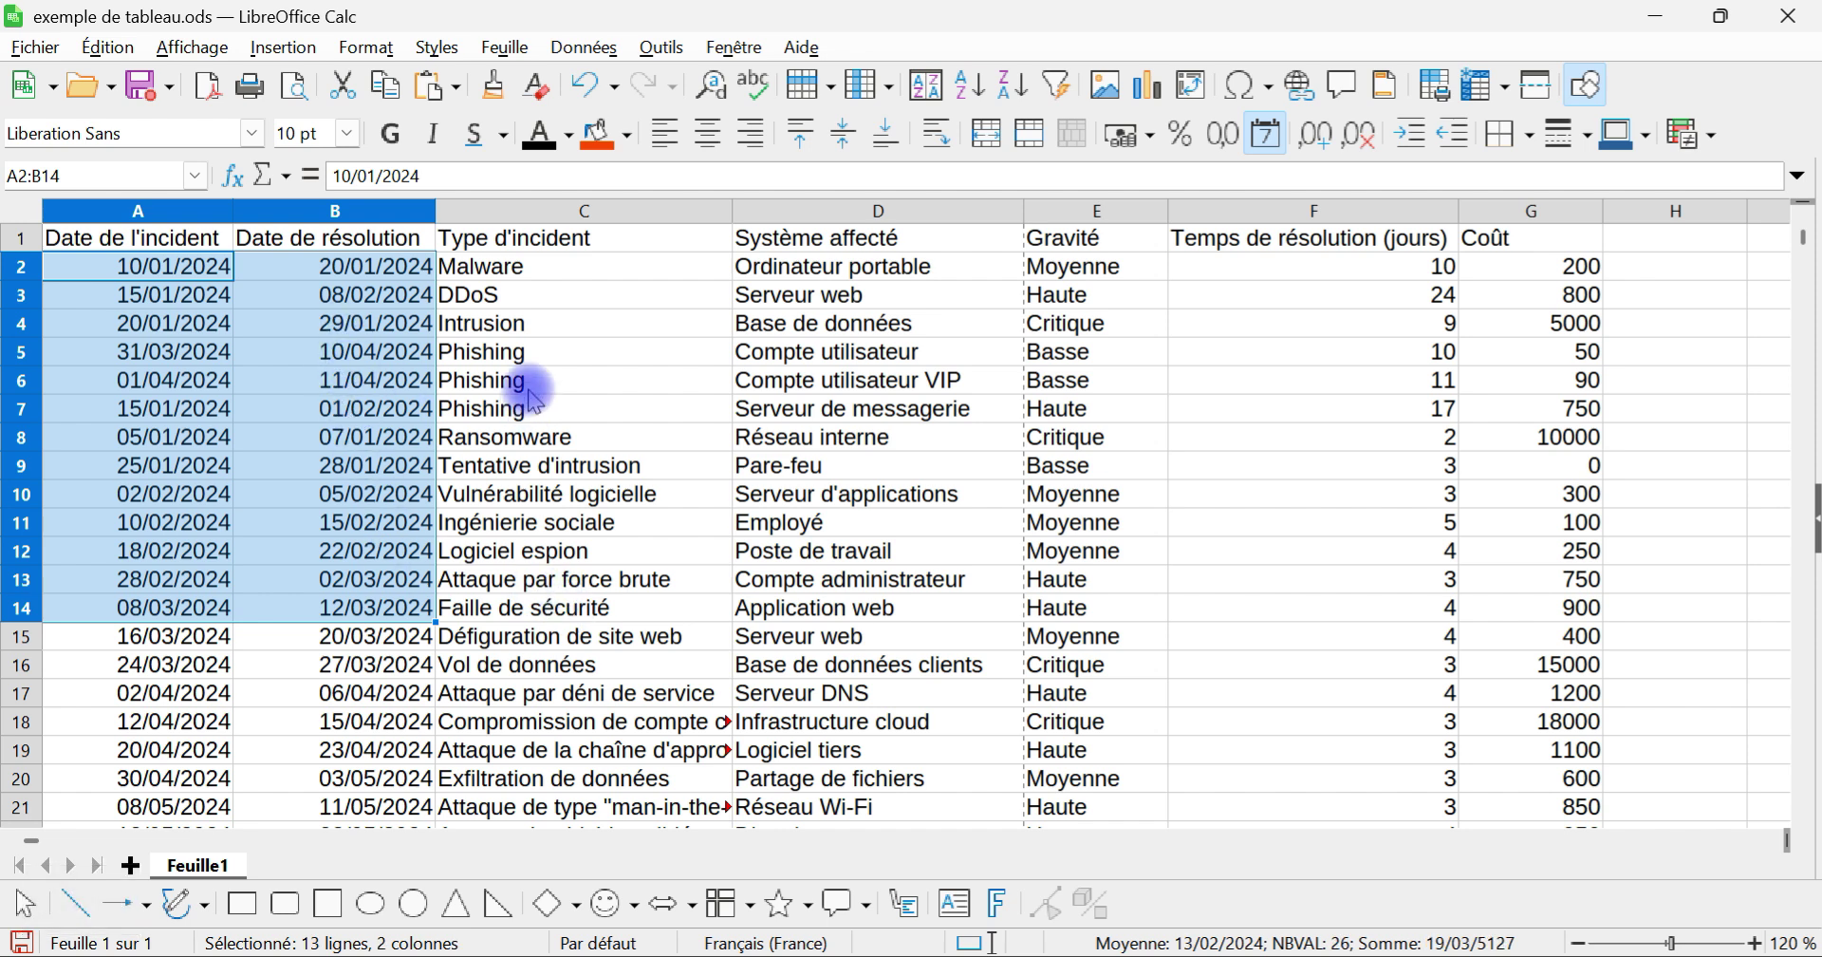
drag(516, 273, 1086, 355)
drag(1395, 268, 1571, 326)
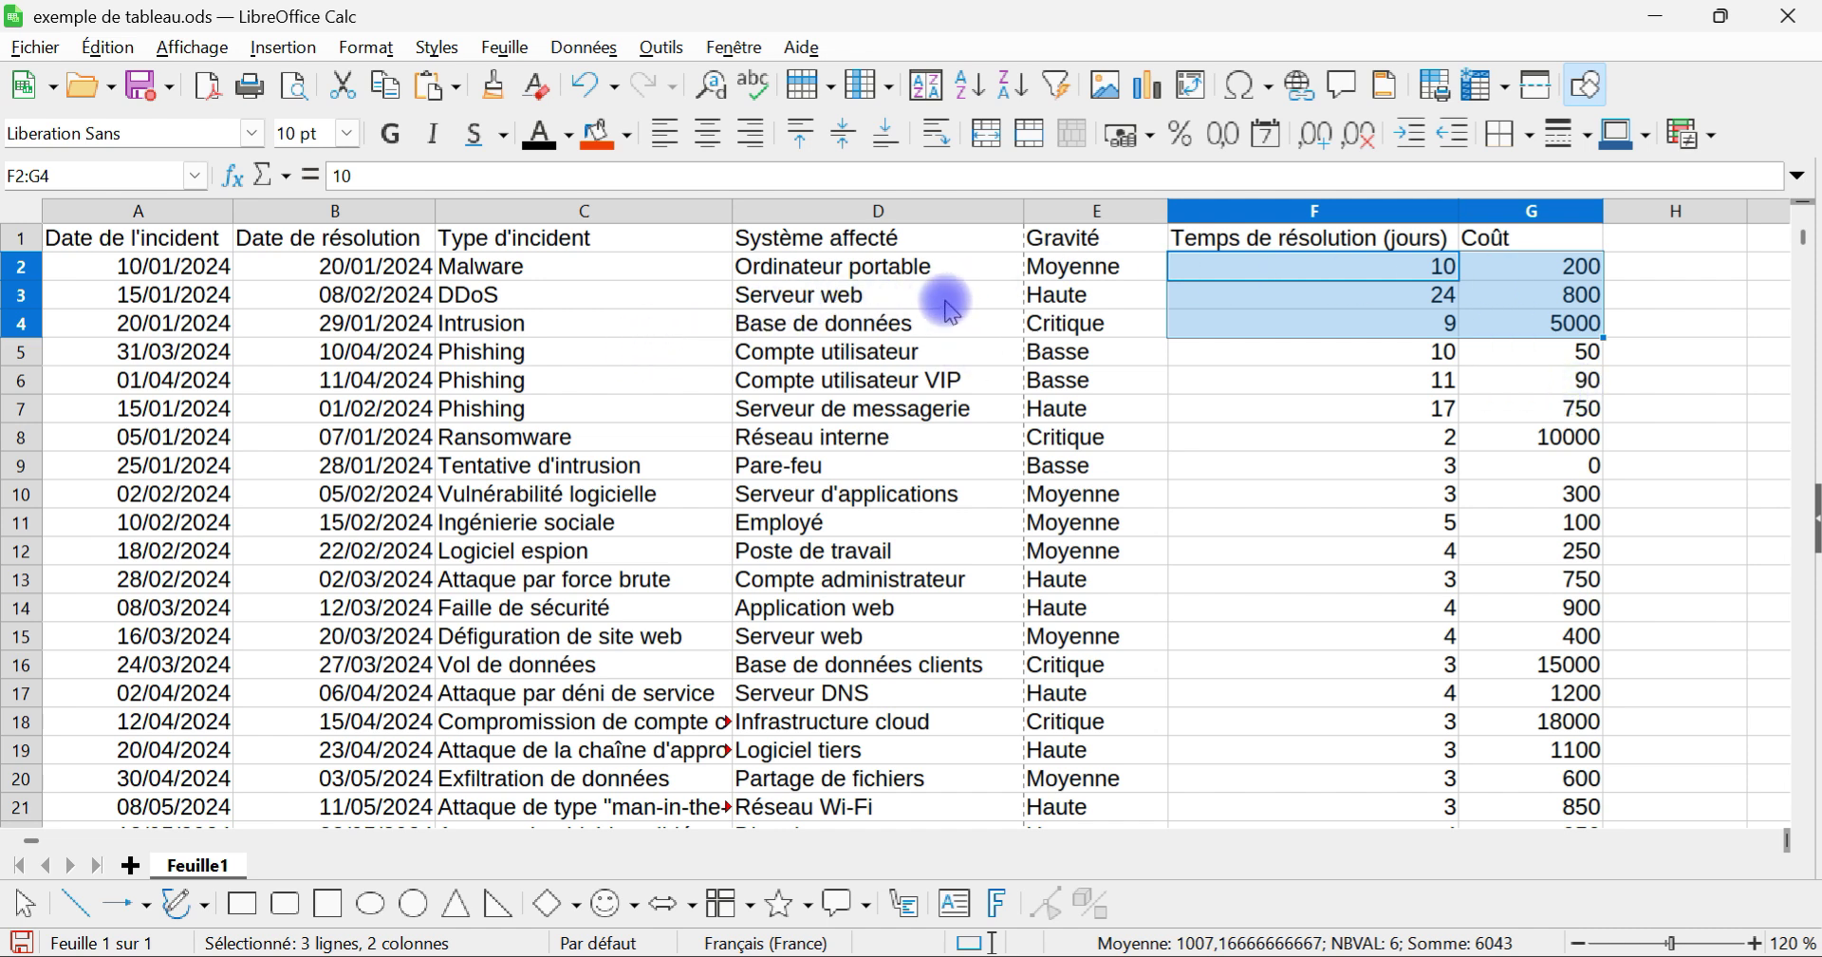
click(754, 265)
drag(538, 272, 918, 354)
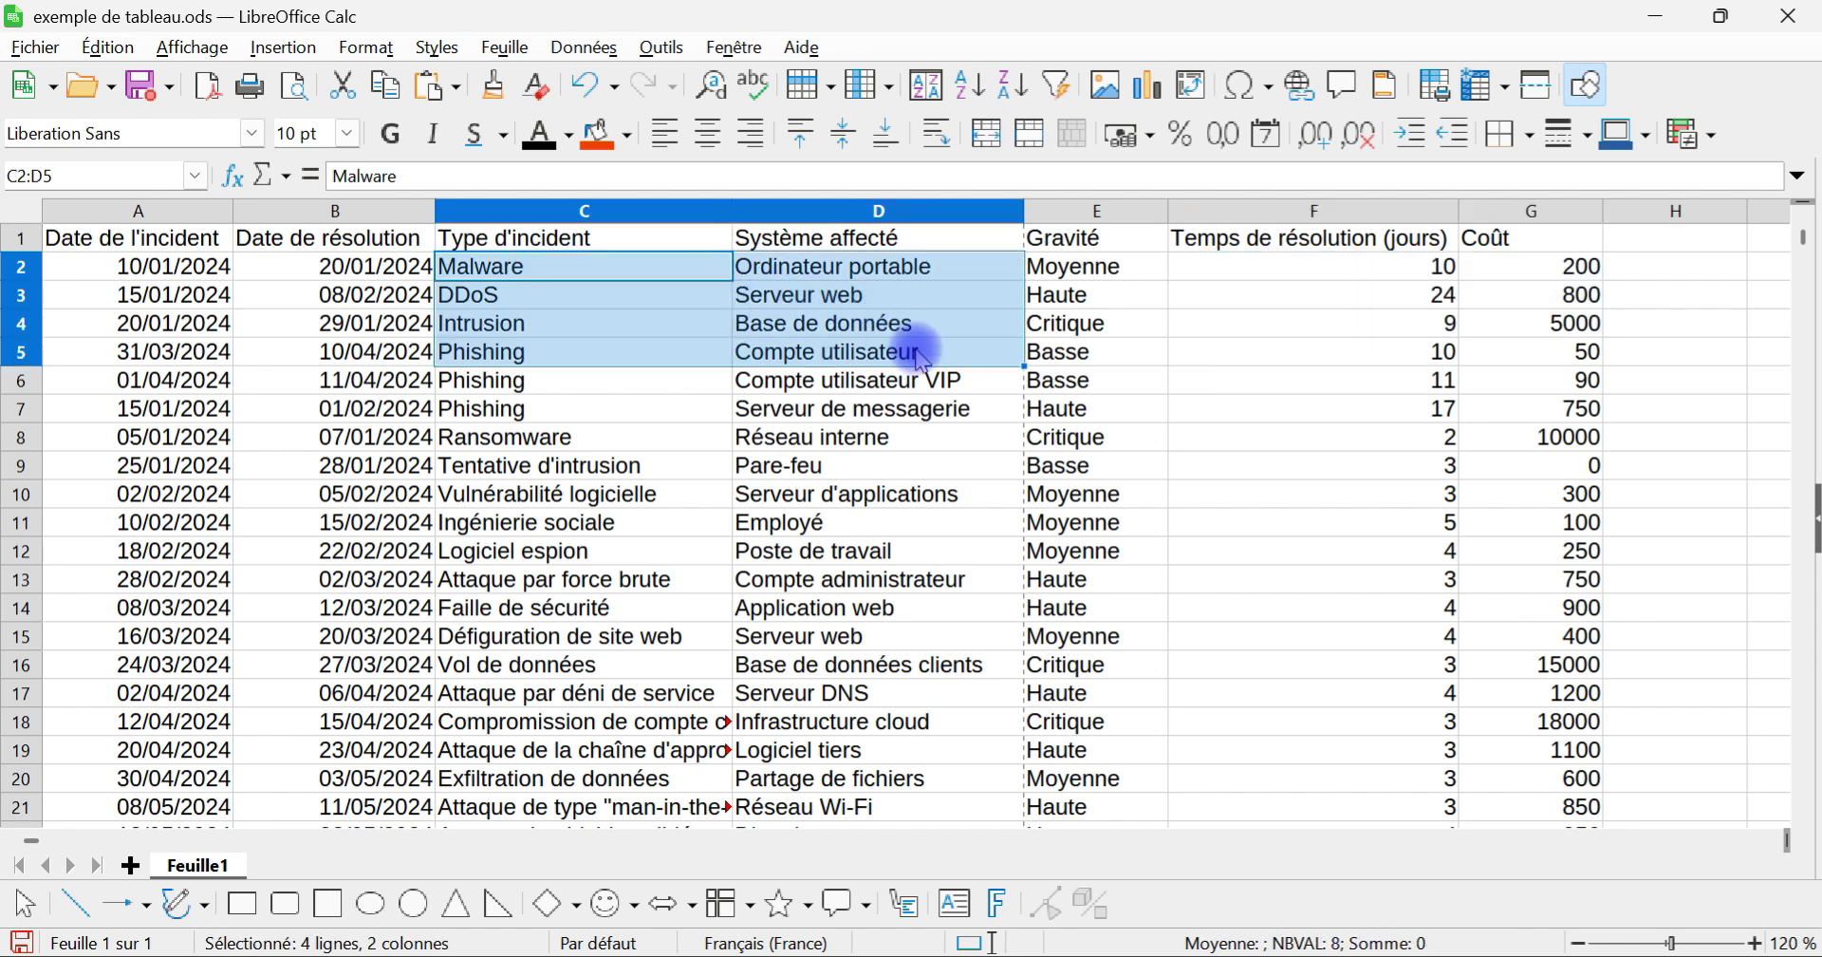
mouse_move(1367, 269)
mouse_down()
mouse_move(1525, 322)
mouse_move(1538, 354)
mouse_up()
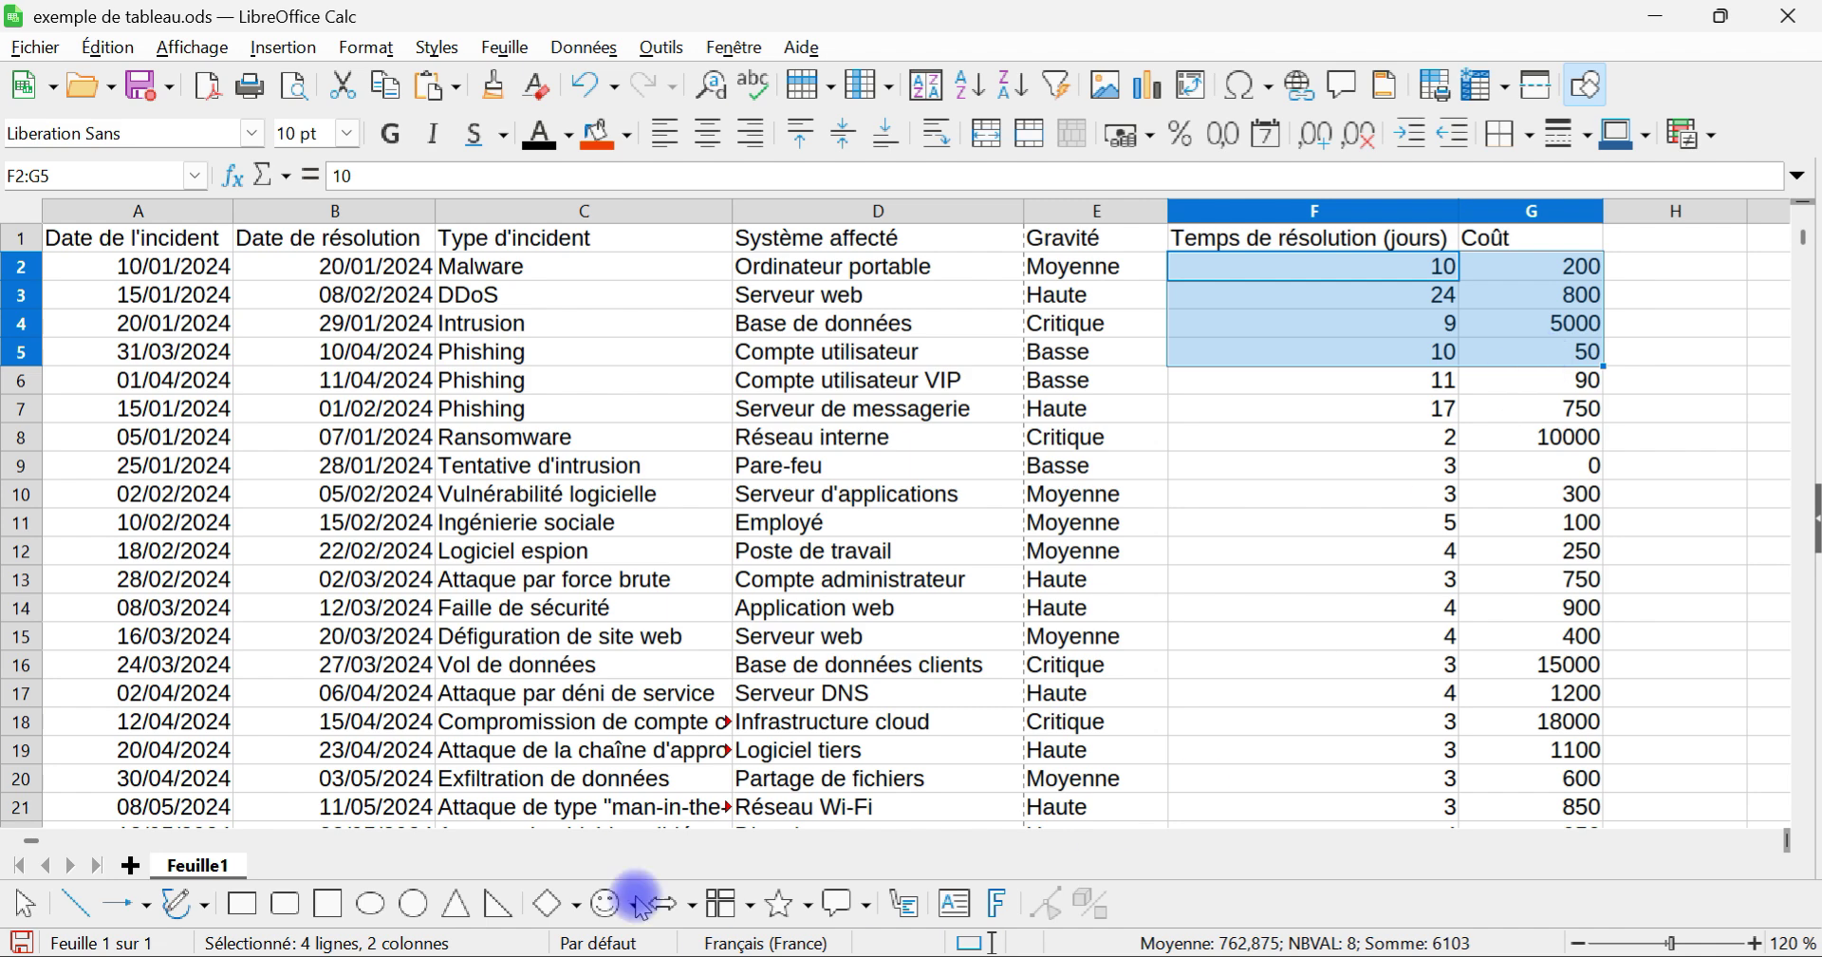
ctrl+scroll(1186, 555, up, 3)
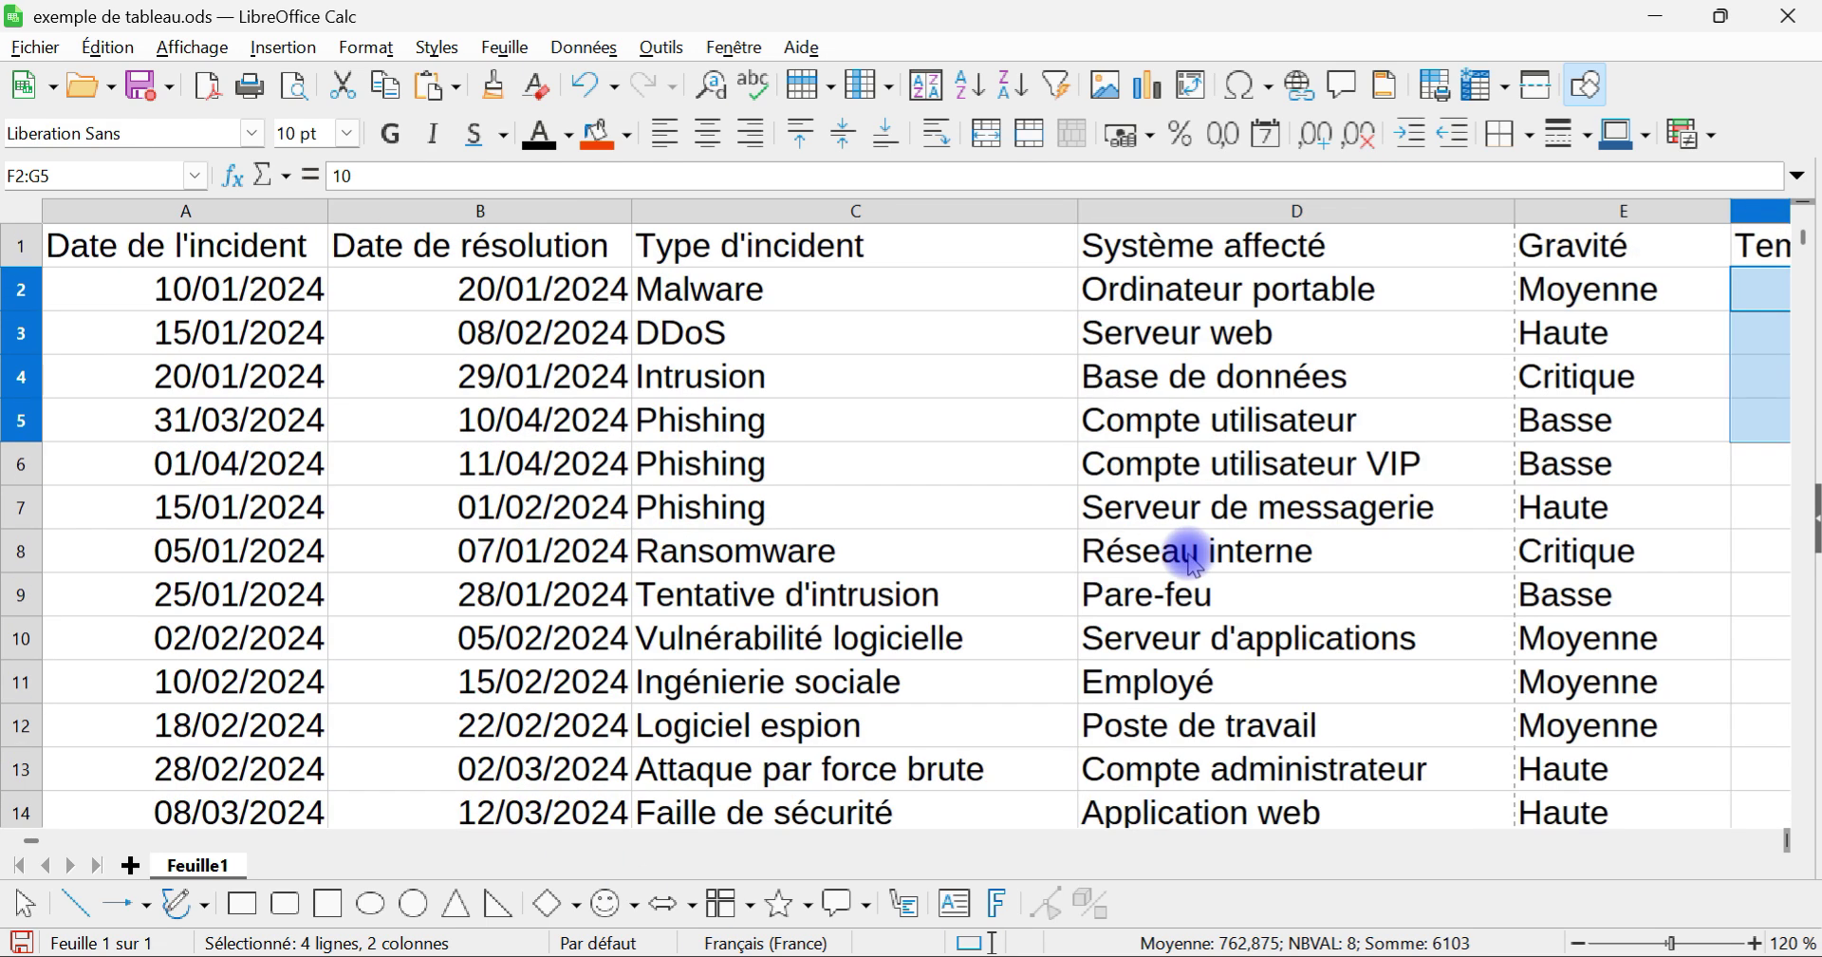
scroll(1187, 555, right, 5)
click(988, 292)
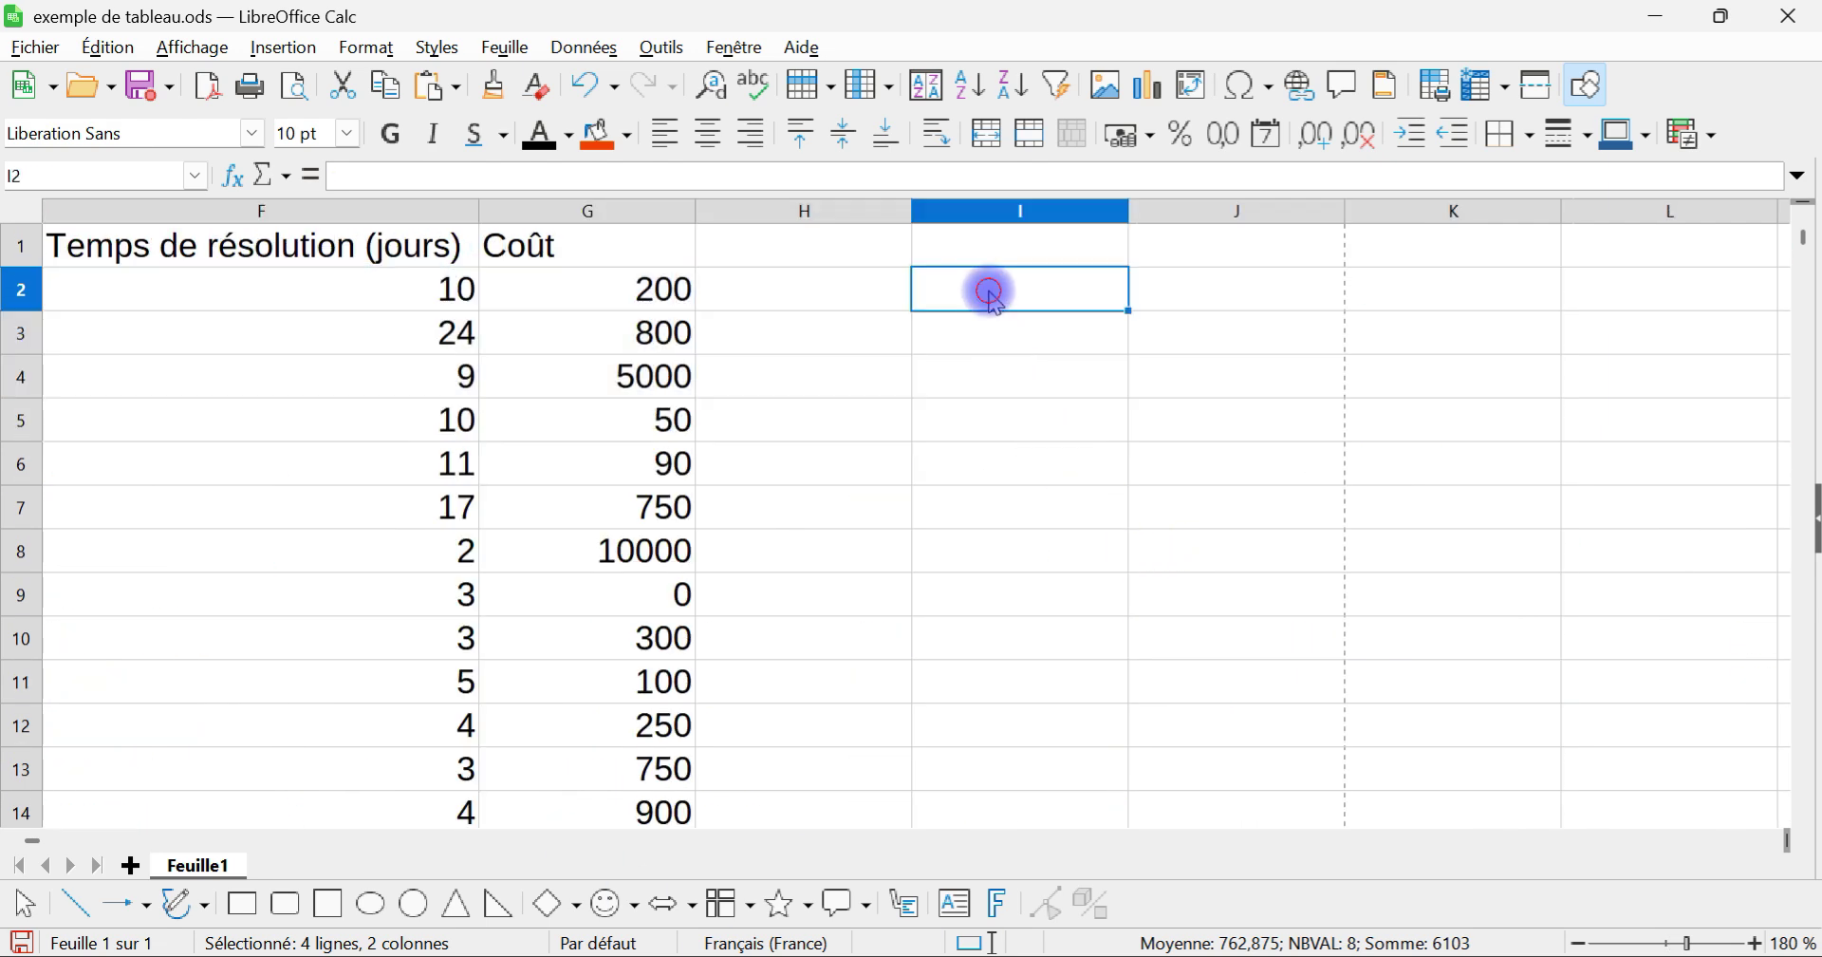
right_click(618, 297)
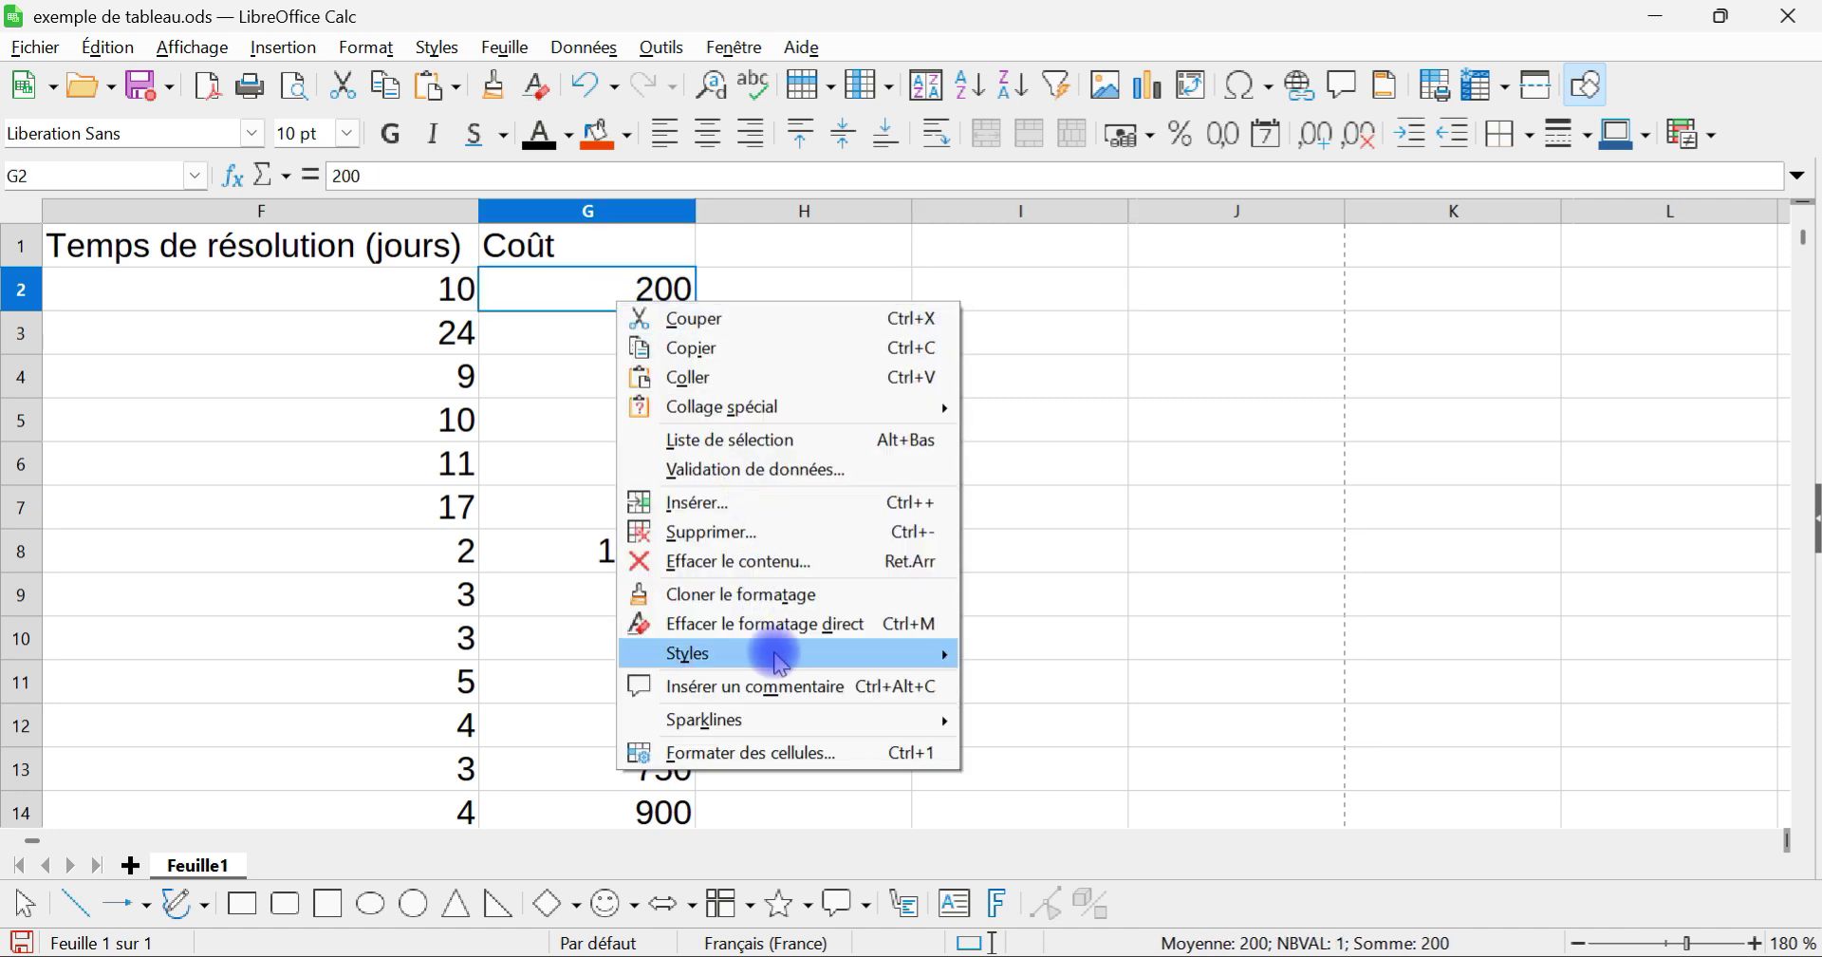
click(1140, 347)
click(994, 328)
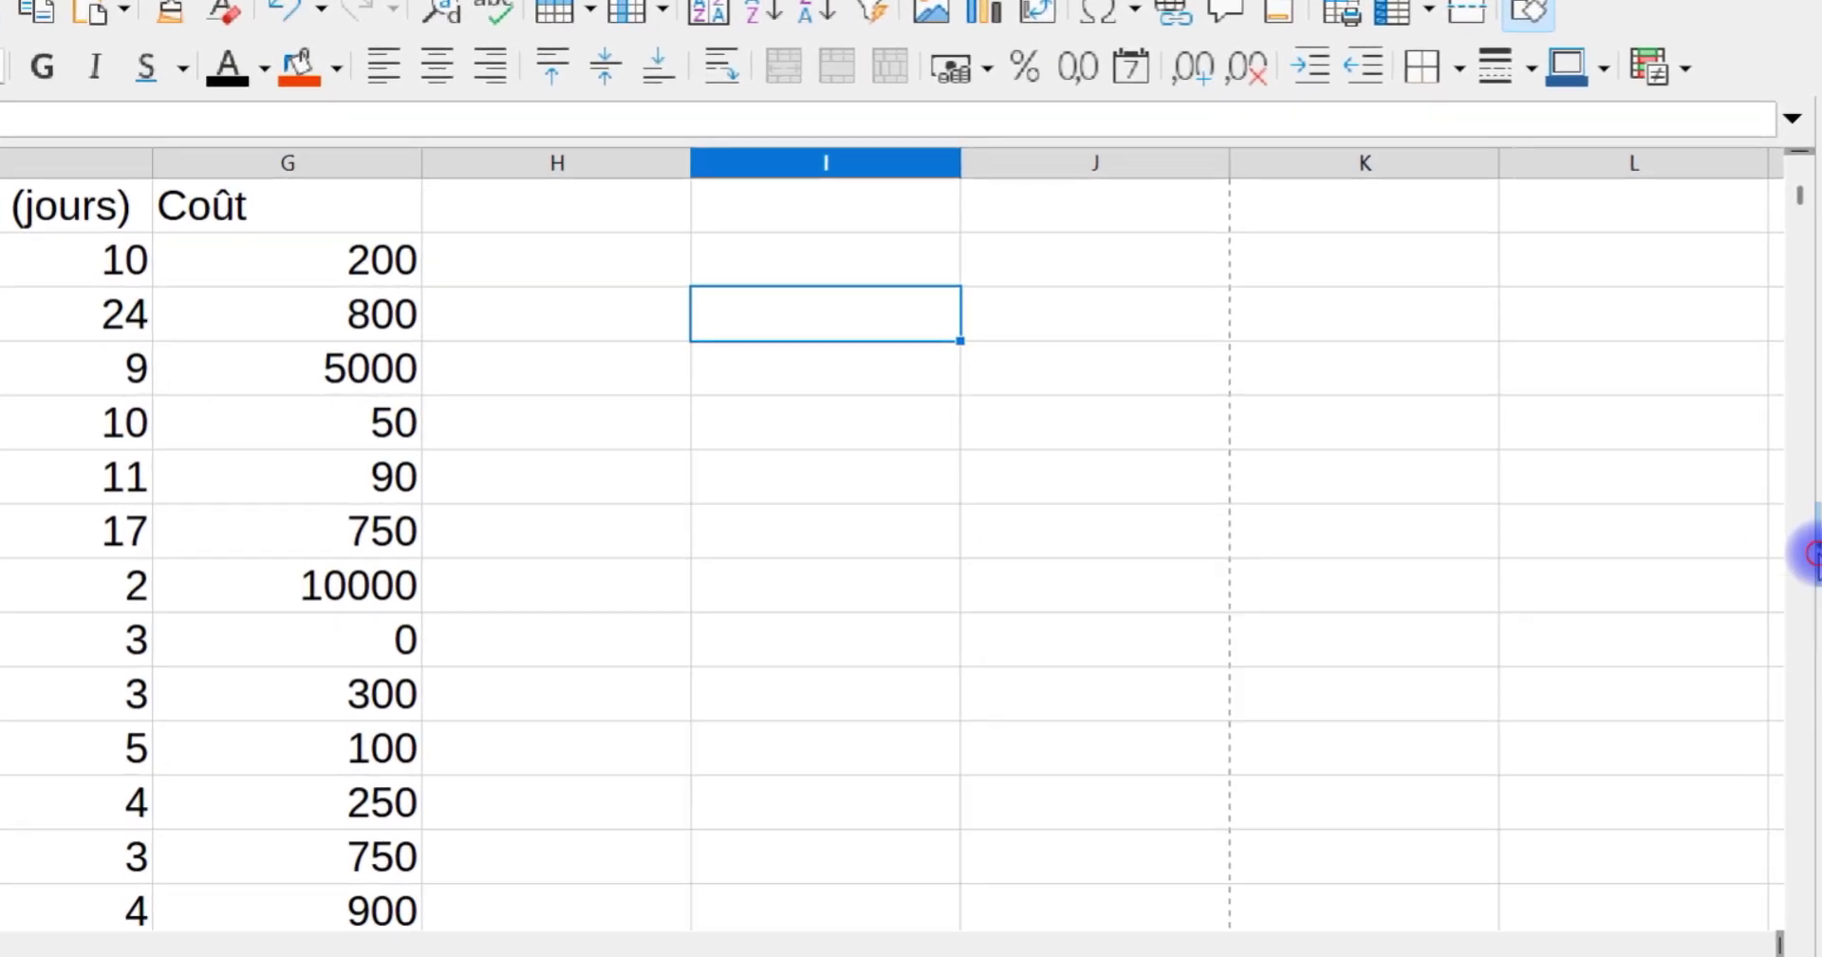
Step: Show the list of cell styles beside the sheet with the whole incident table in view
click(1811, 524)
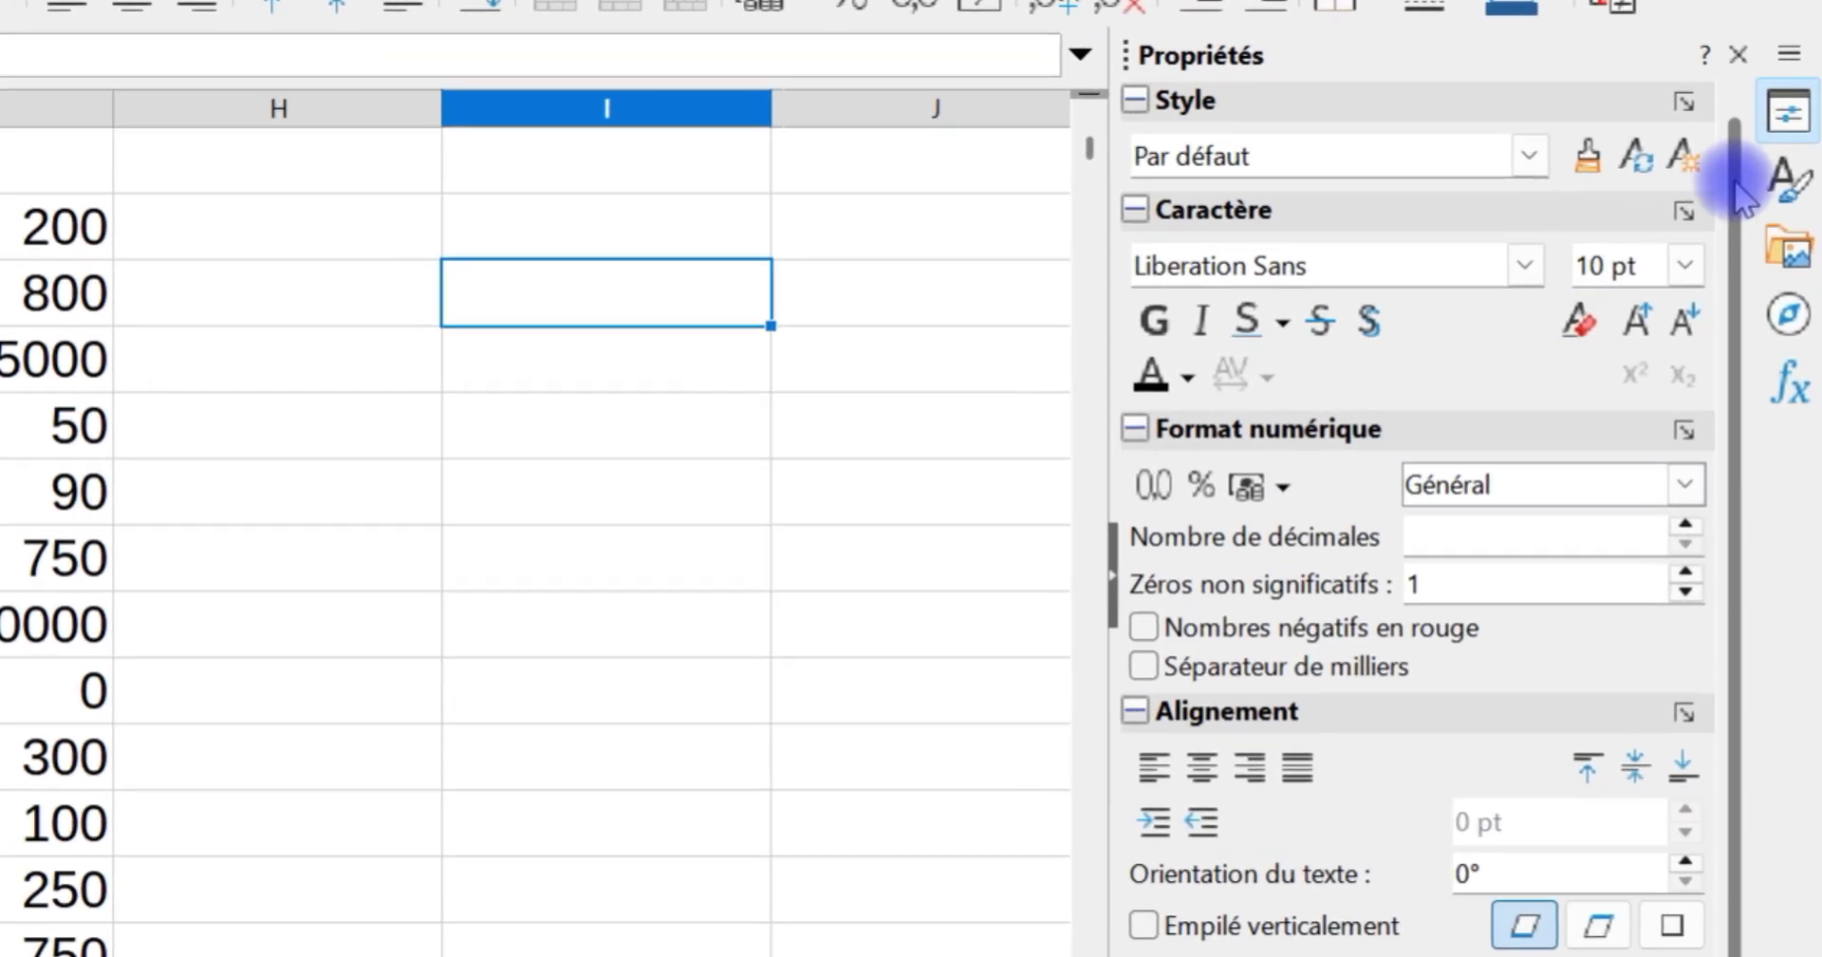
click(1790, 180)
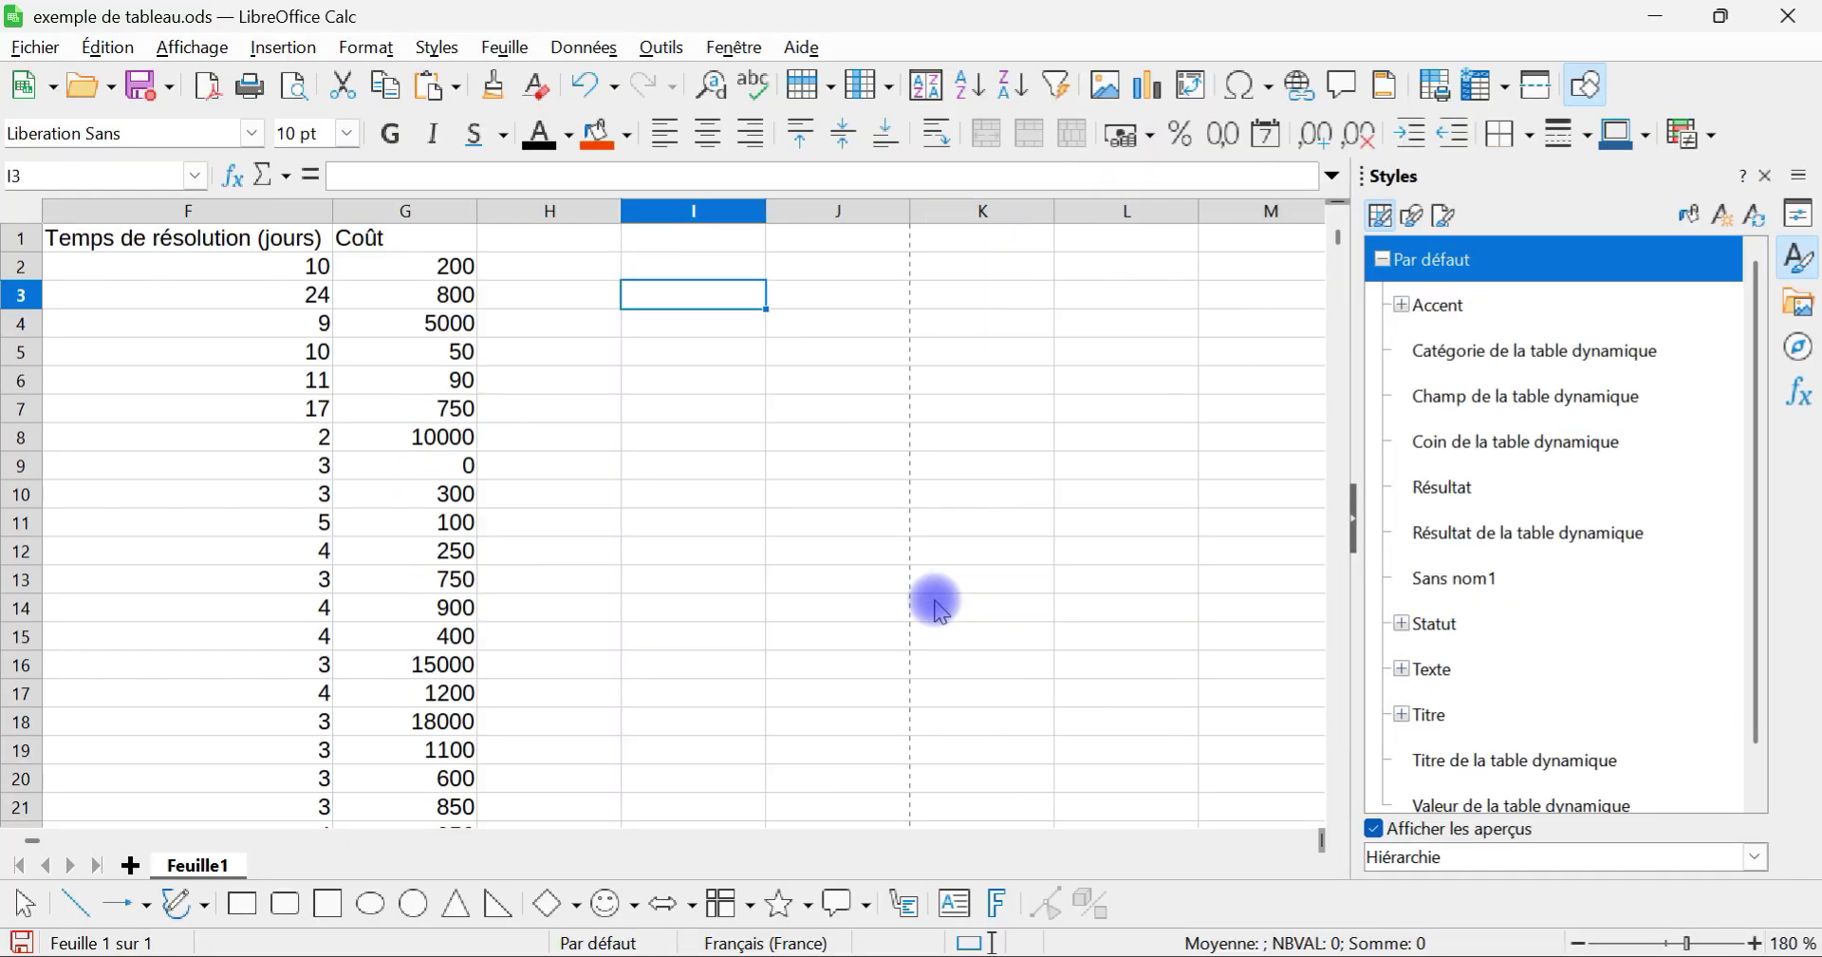
scroll(935, 600, up, 5)
scroll(879, 607, down, 5)
scroll(854, 607, up, 2)
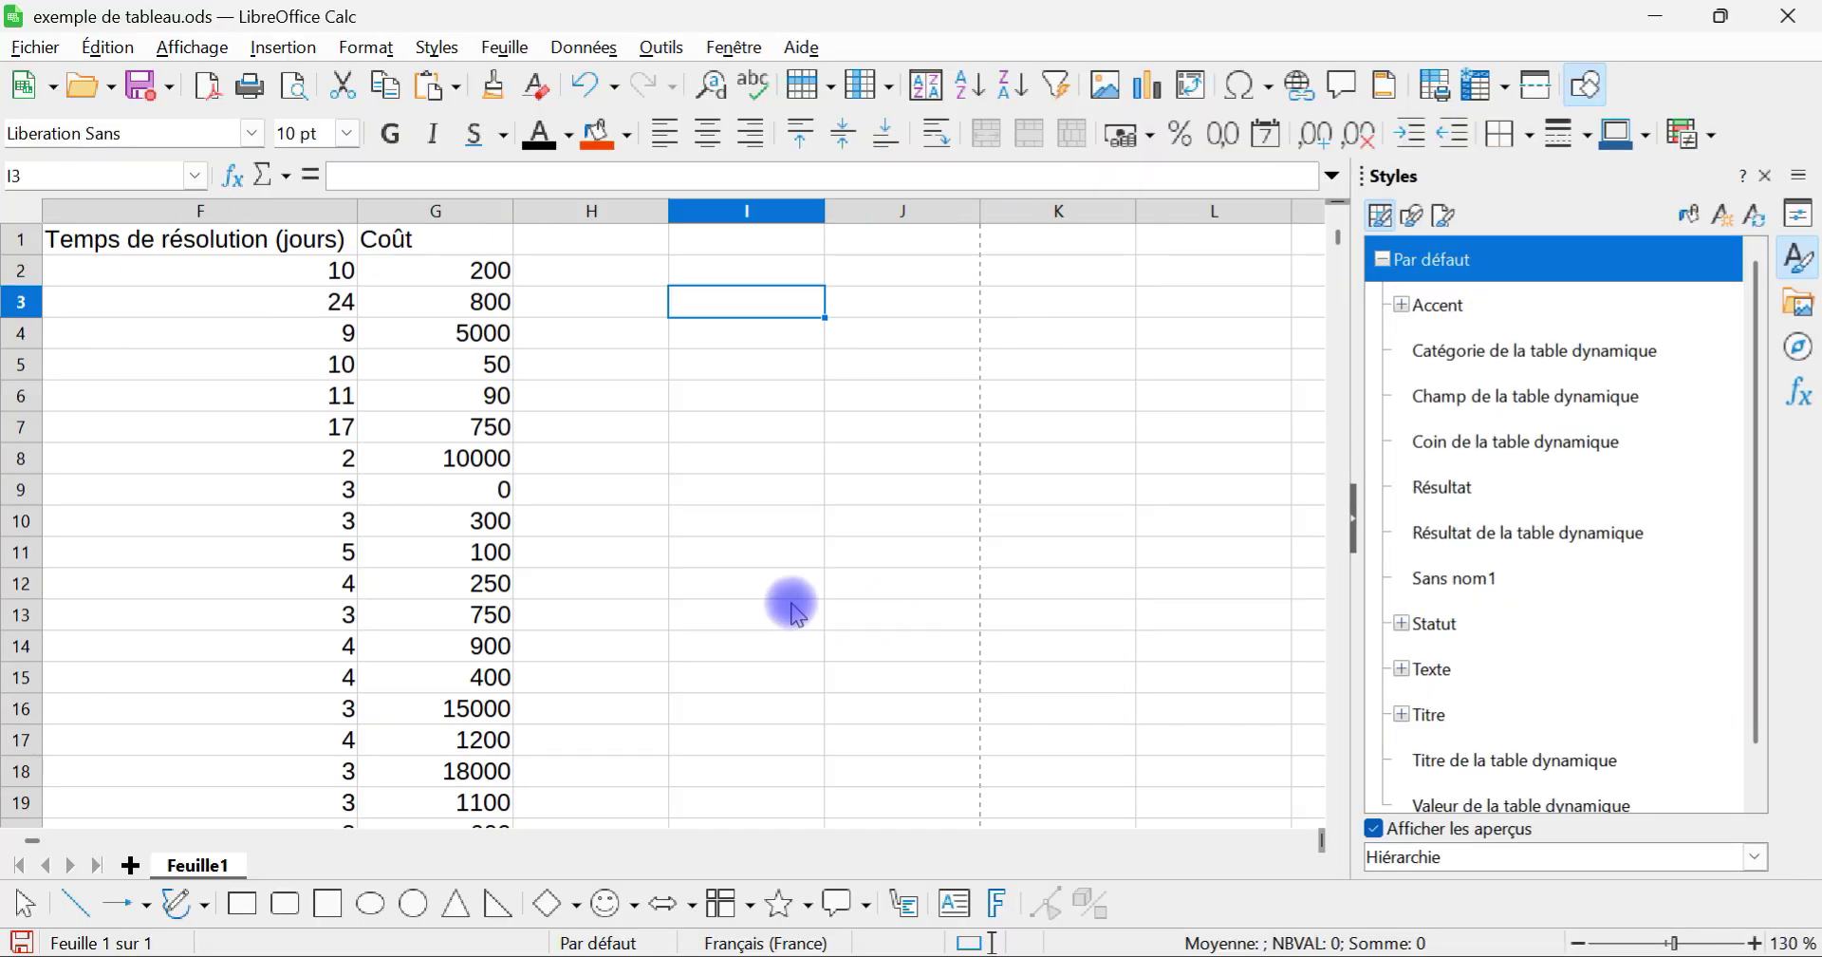
scroll(795, 611, down, 5)
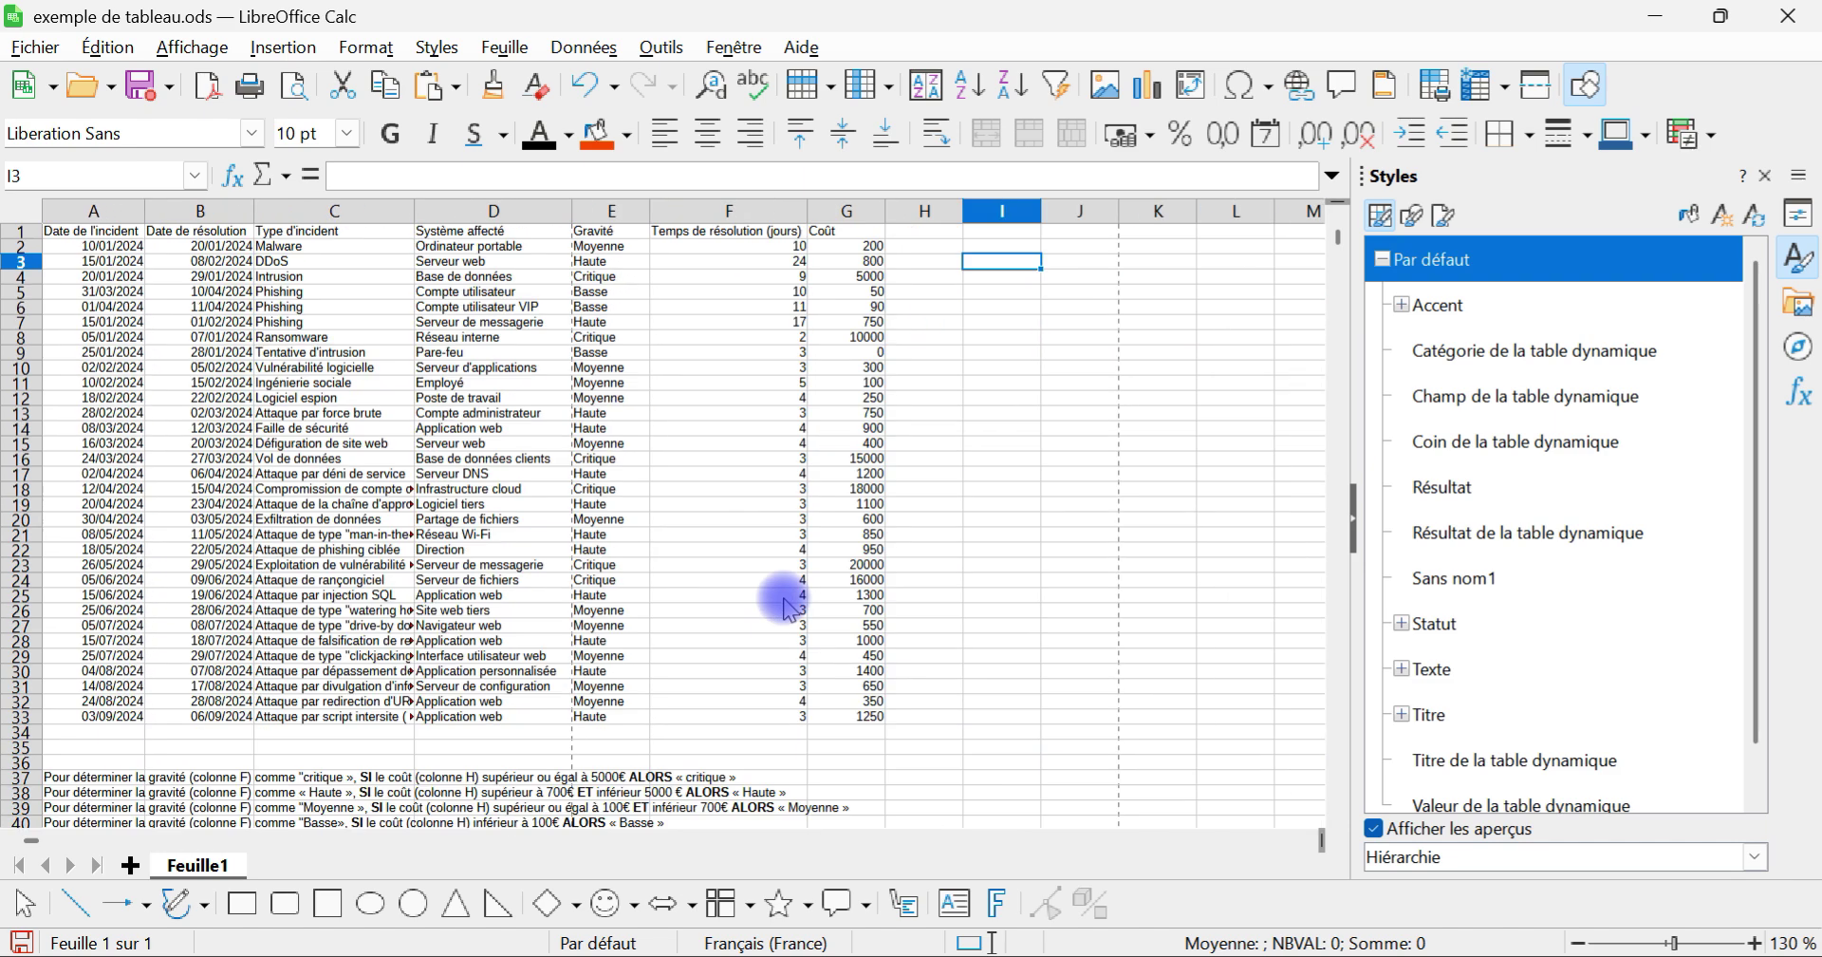
scroll(784, 608, up, 1)
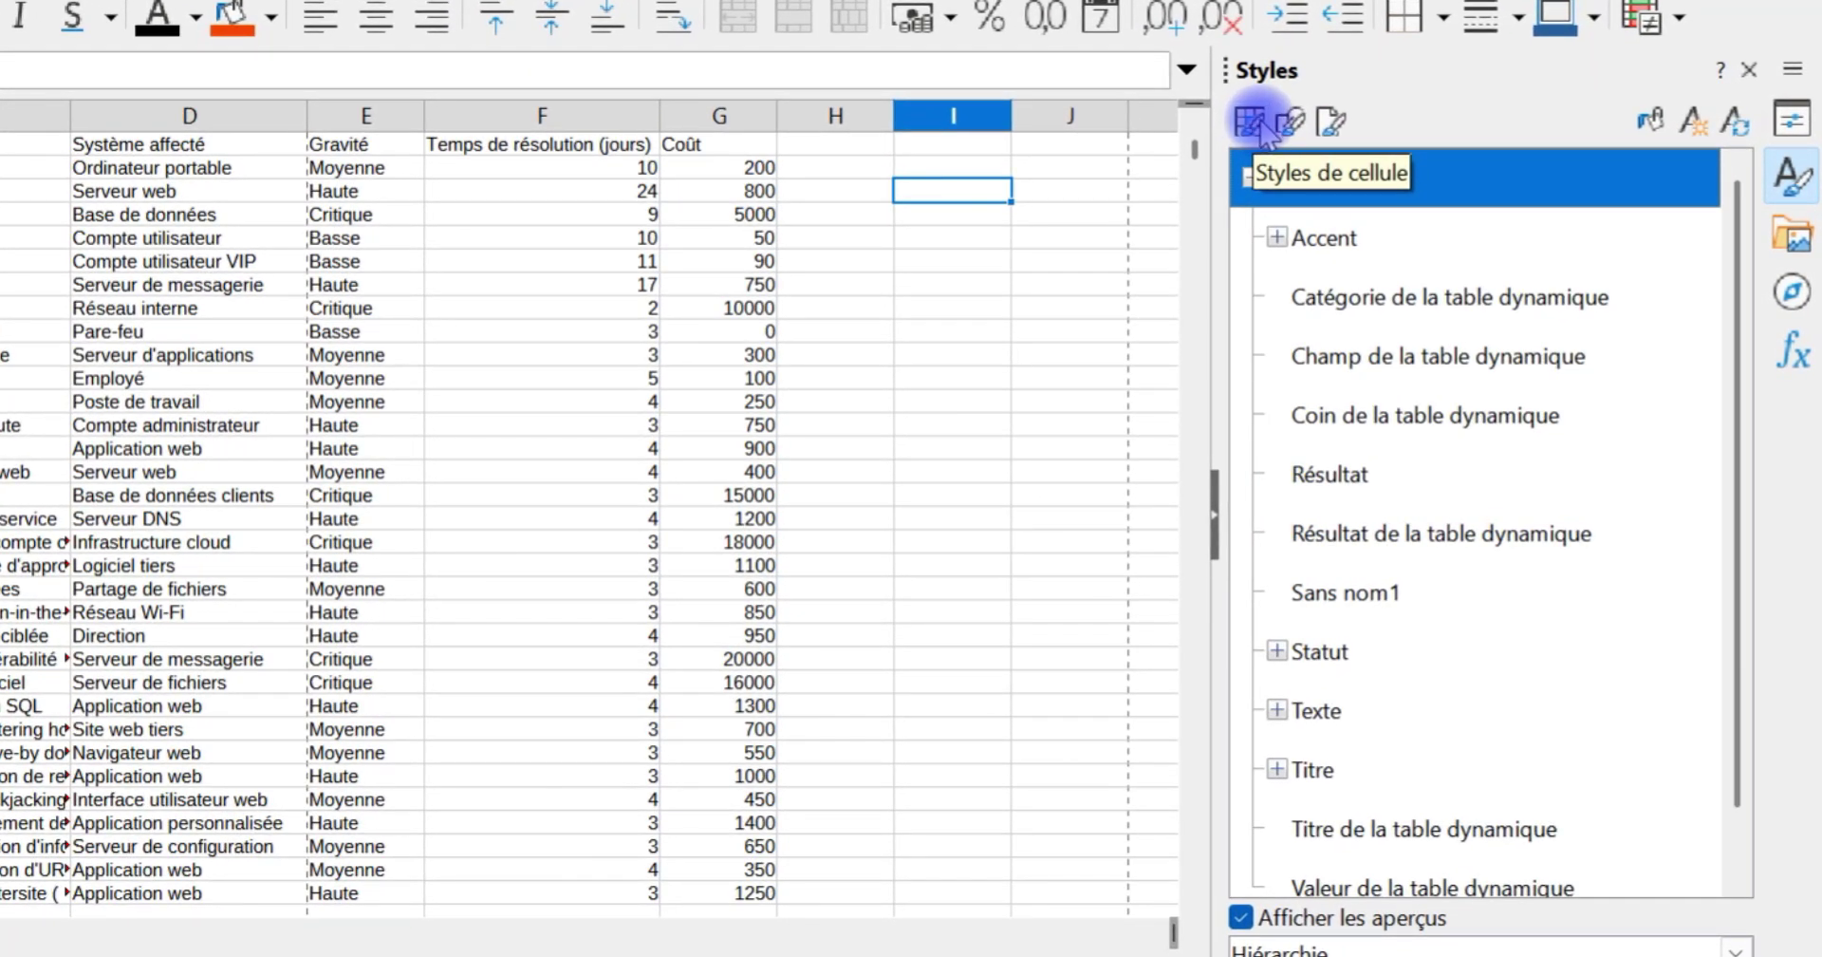
Step: Edit the "Par défaut" cell style so its horizontal text alignment is "Au centre"
right_click(1310, 180)
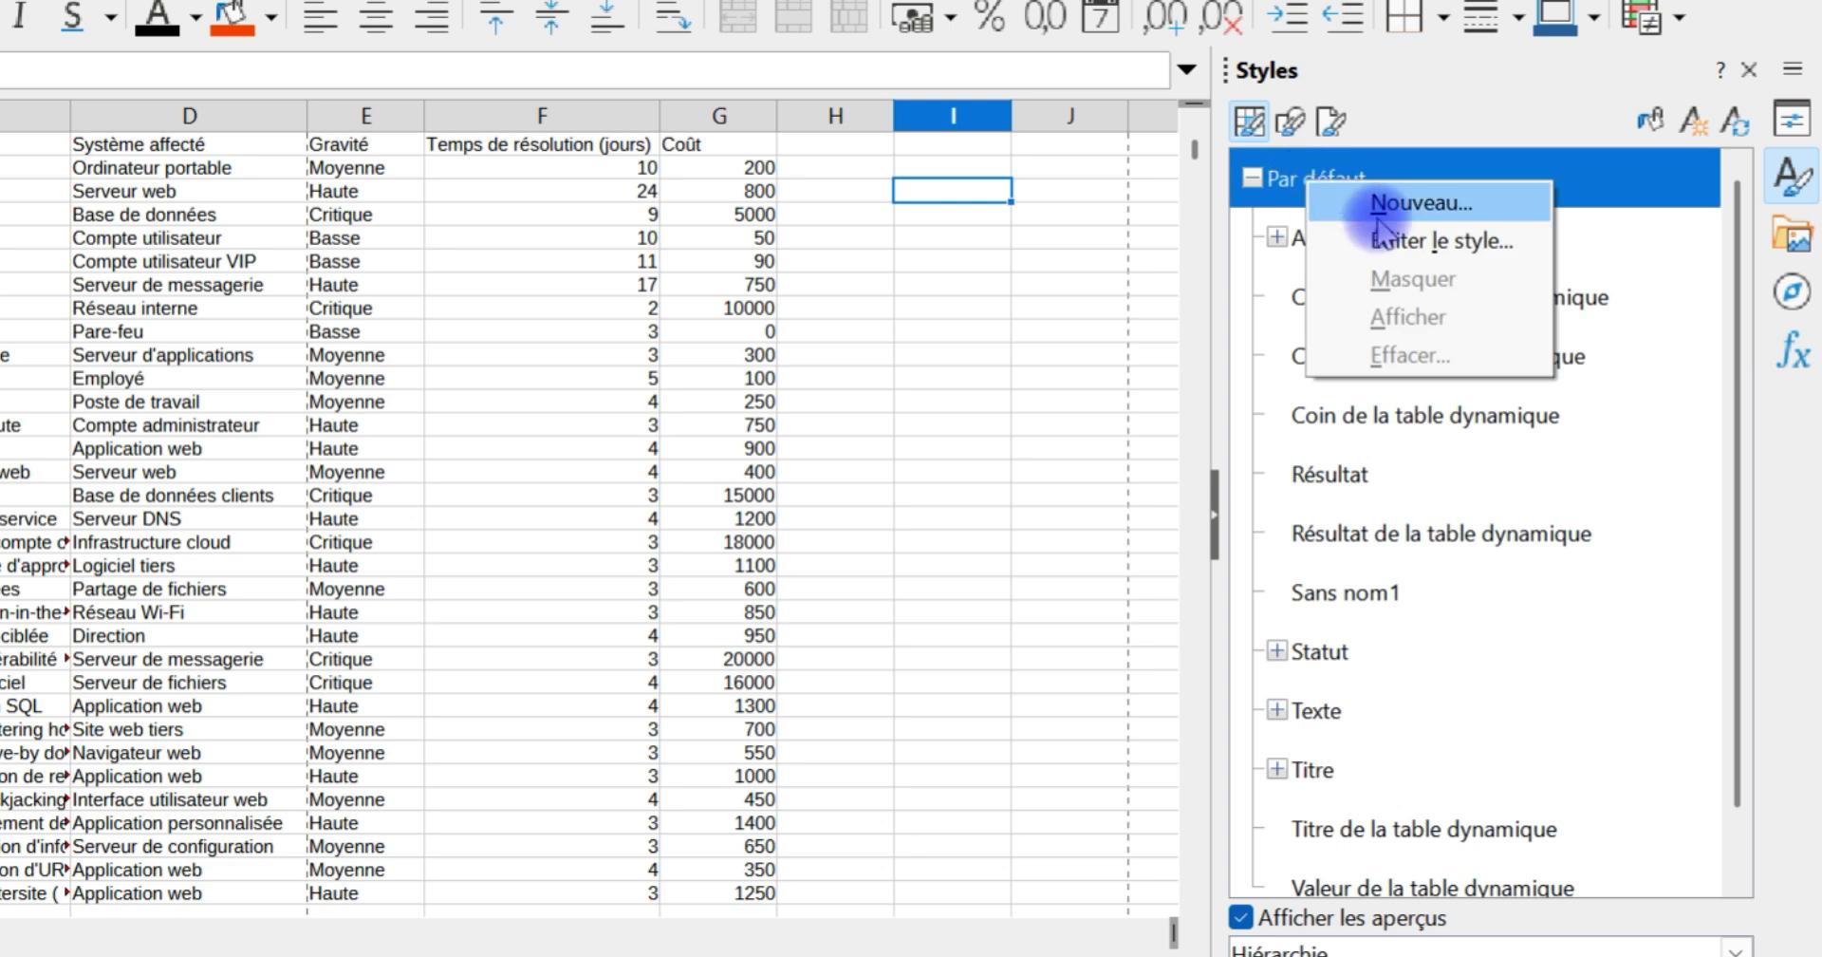
click(1411, 243)
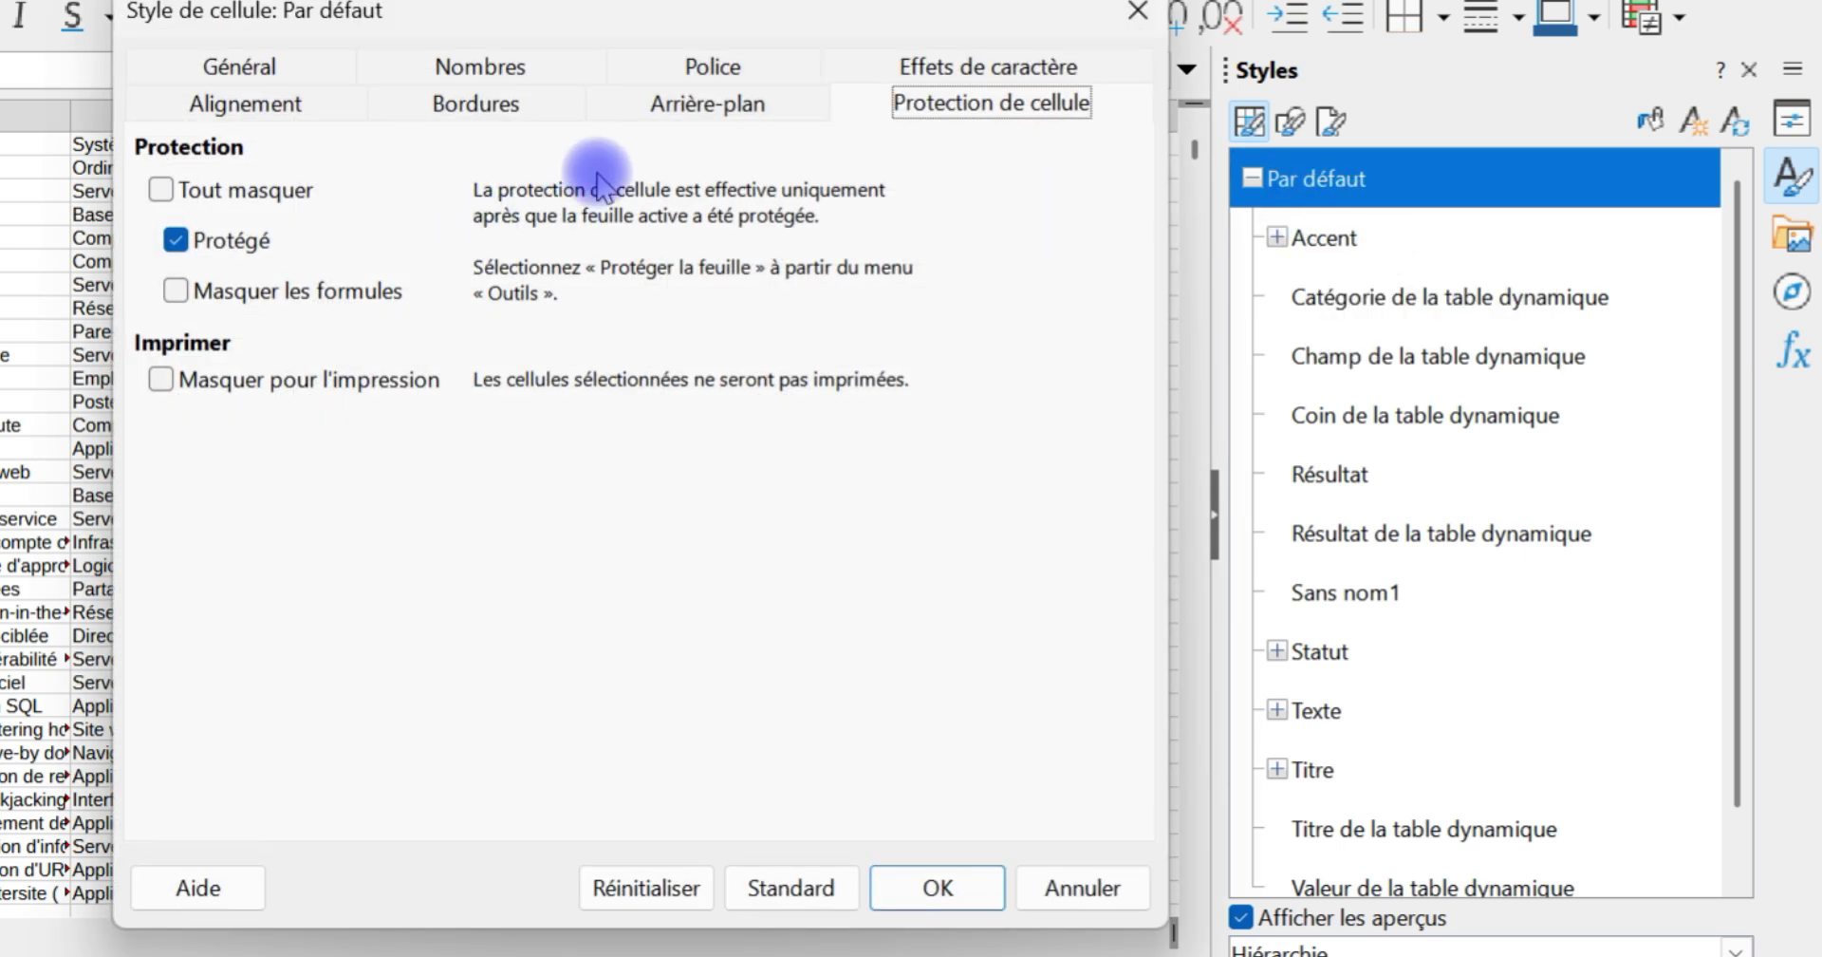
click(489, 68)
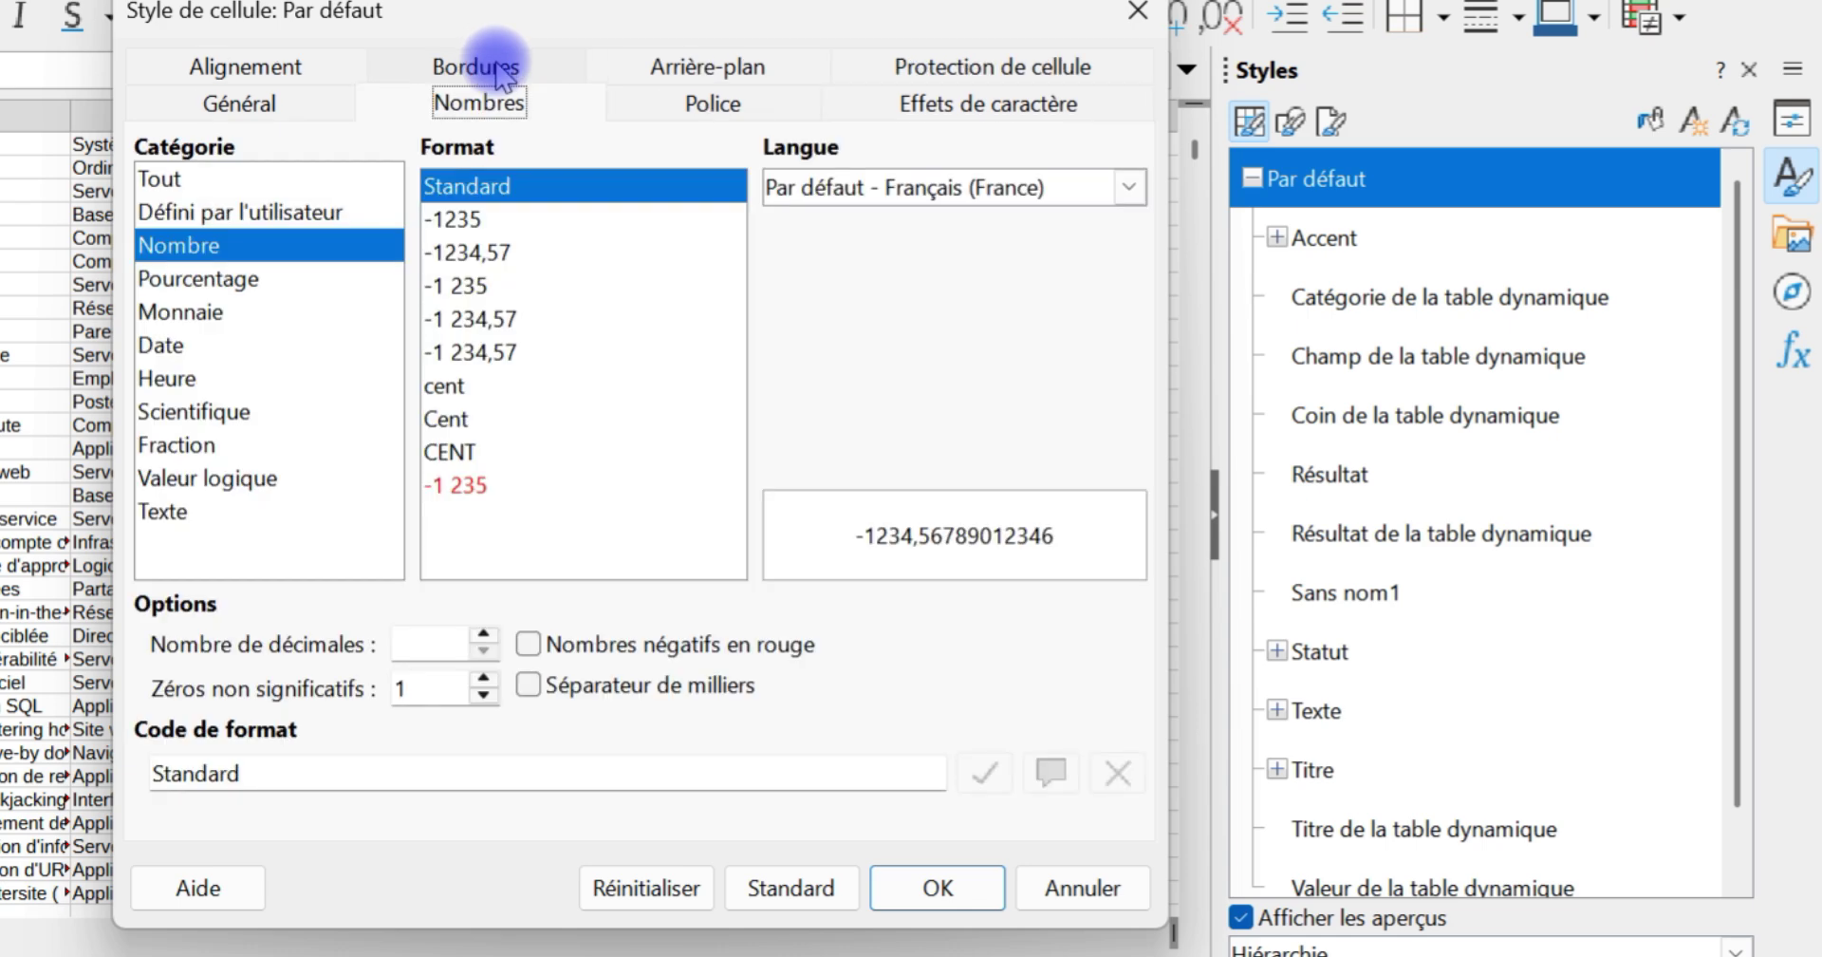
click(287, 68)
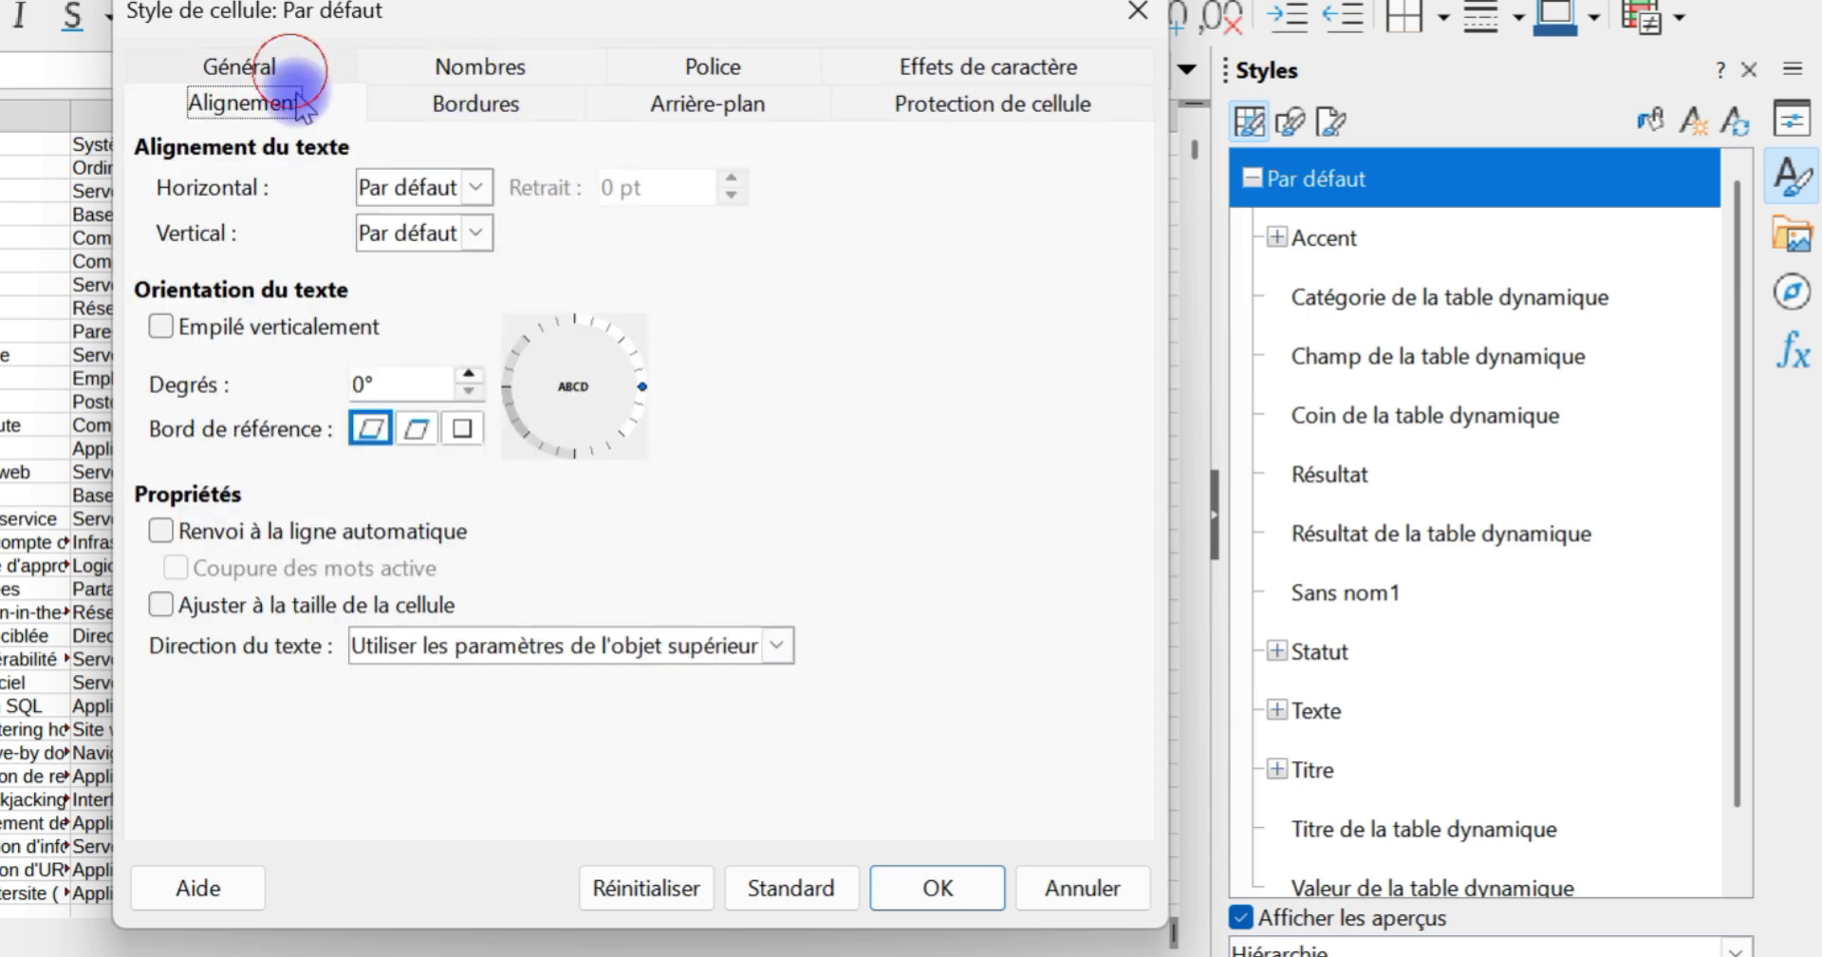
click(392, 185)
click(406, 265)
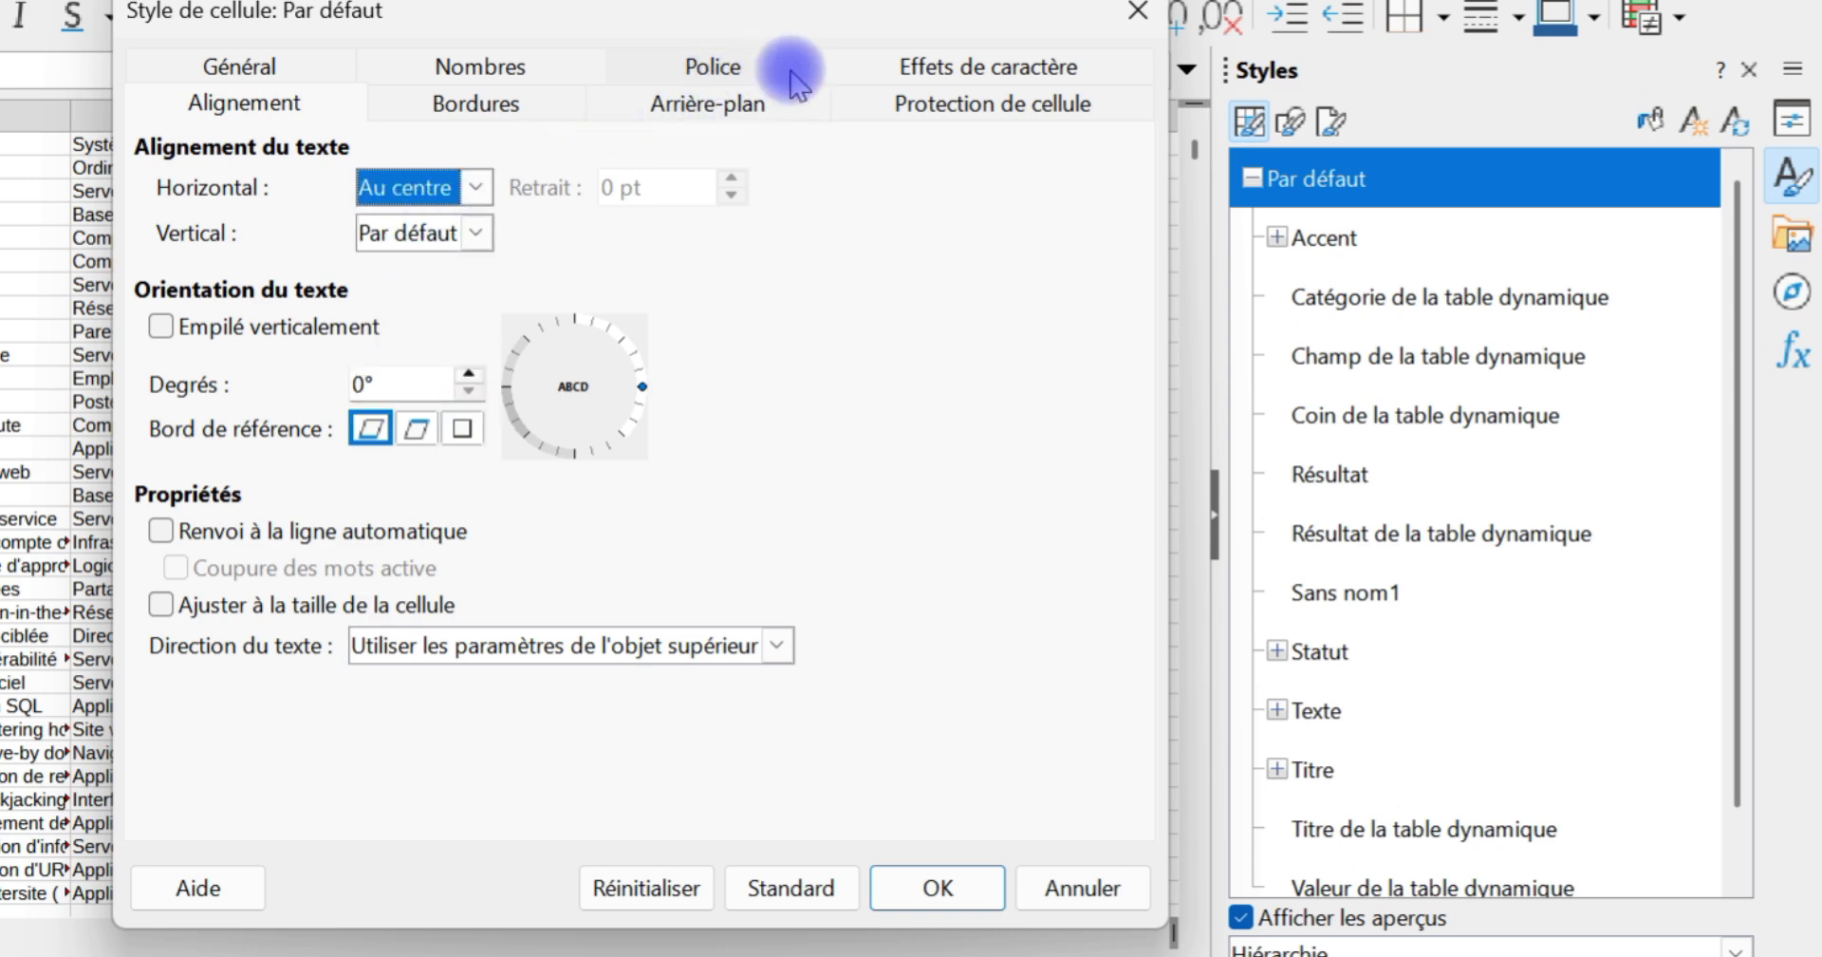
Step: Give the "Par défaut" style the font colour "Rouge" and a size of 18 pt, and apply the style changes
click(940, 62)
click(510, 194)
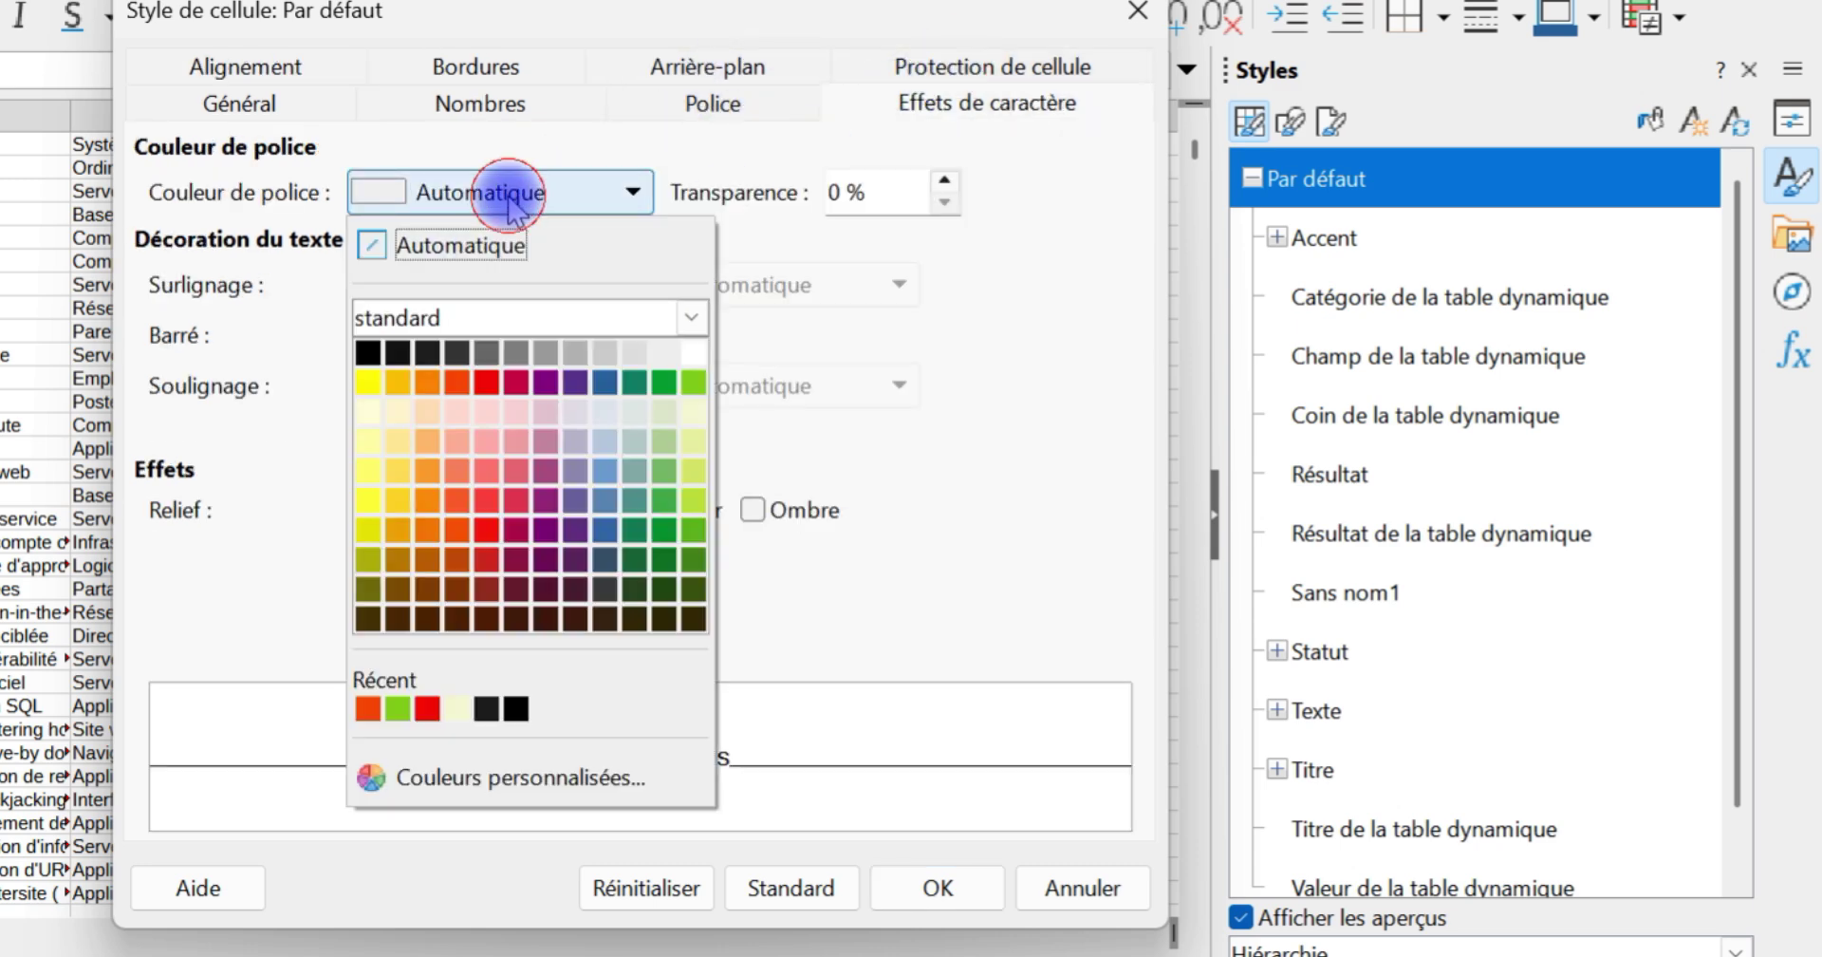
click(494, 383)
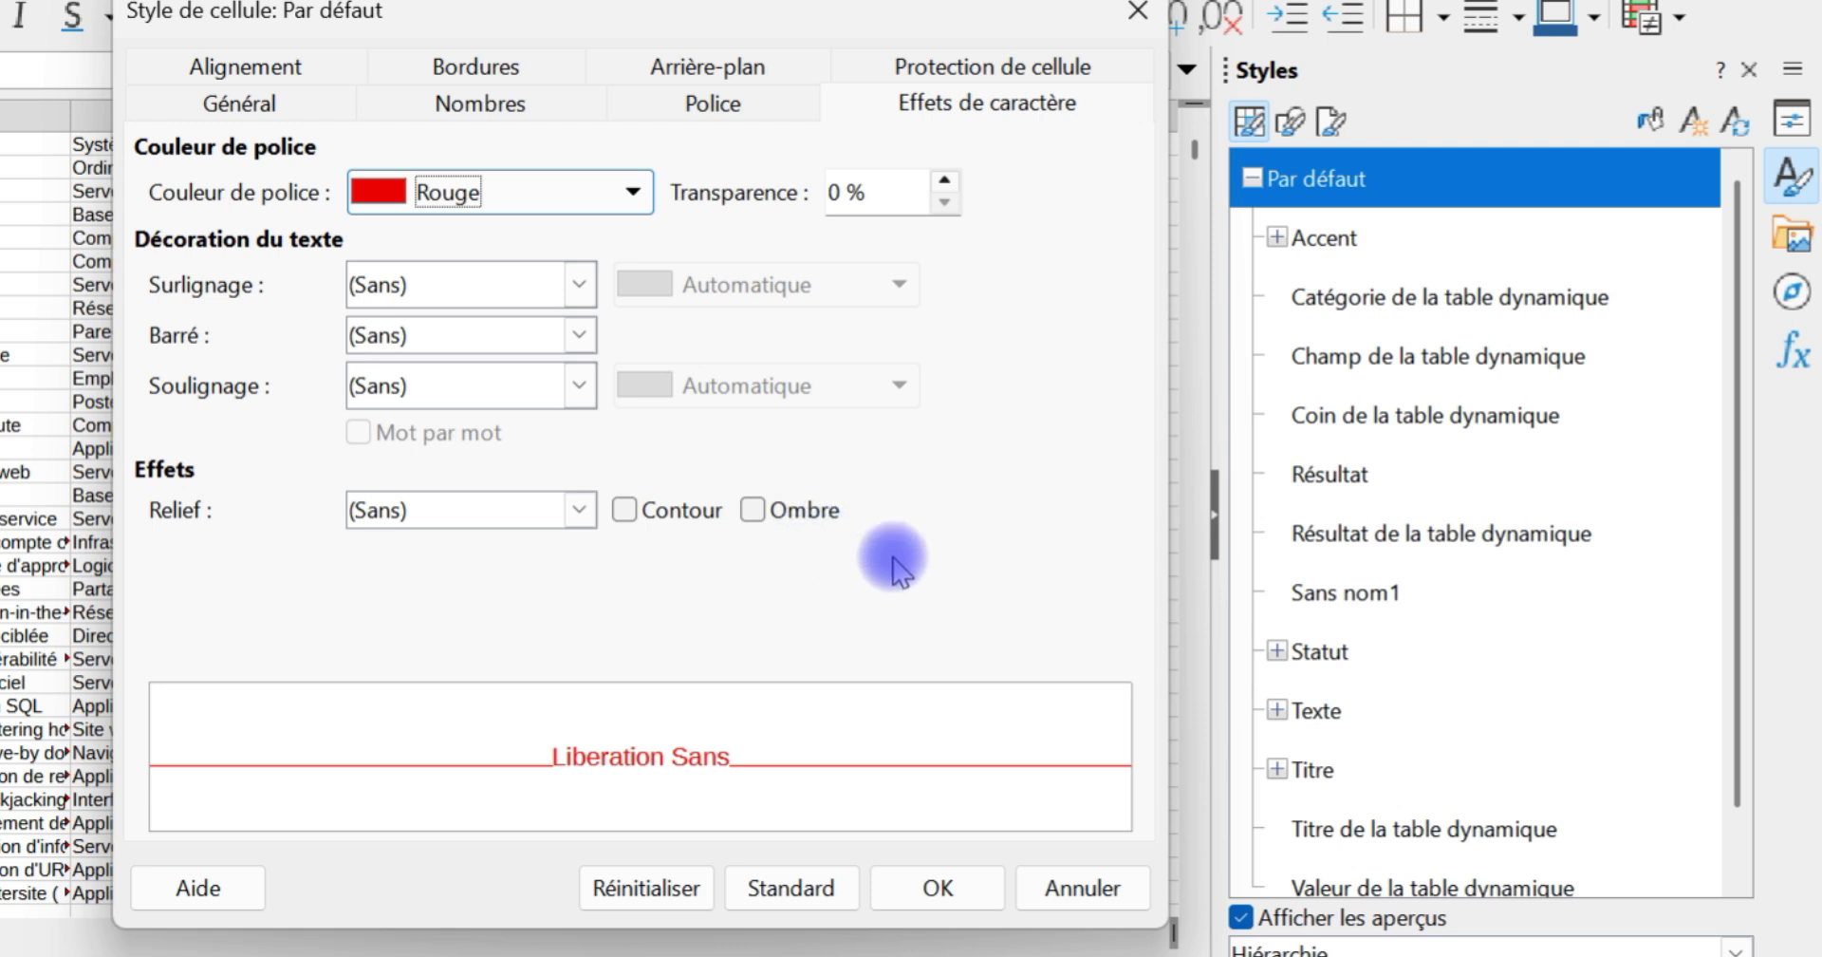
click(743, 100)
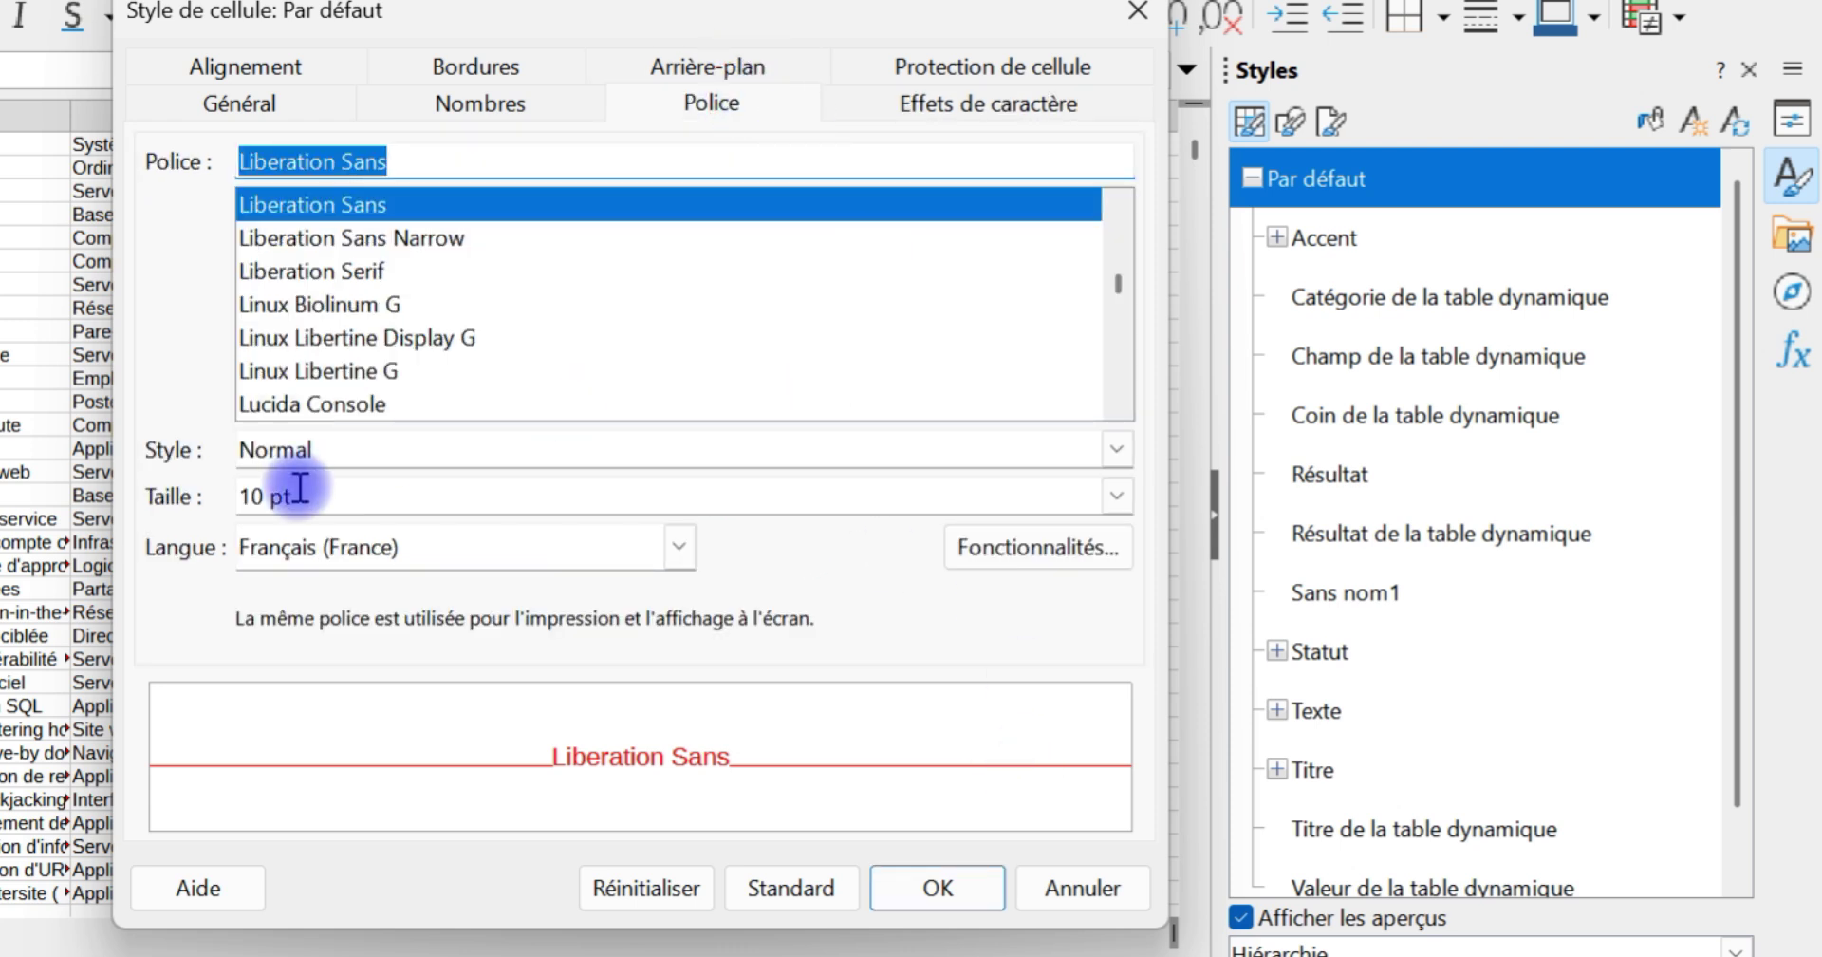
click(1117, 494)
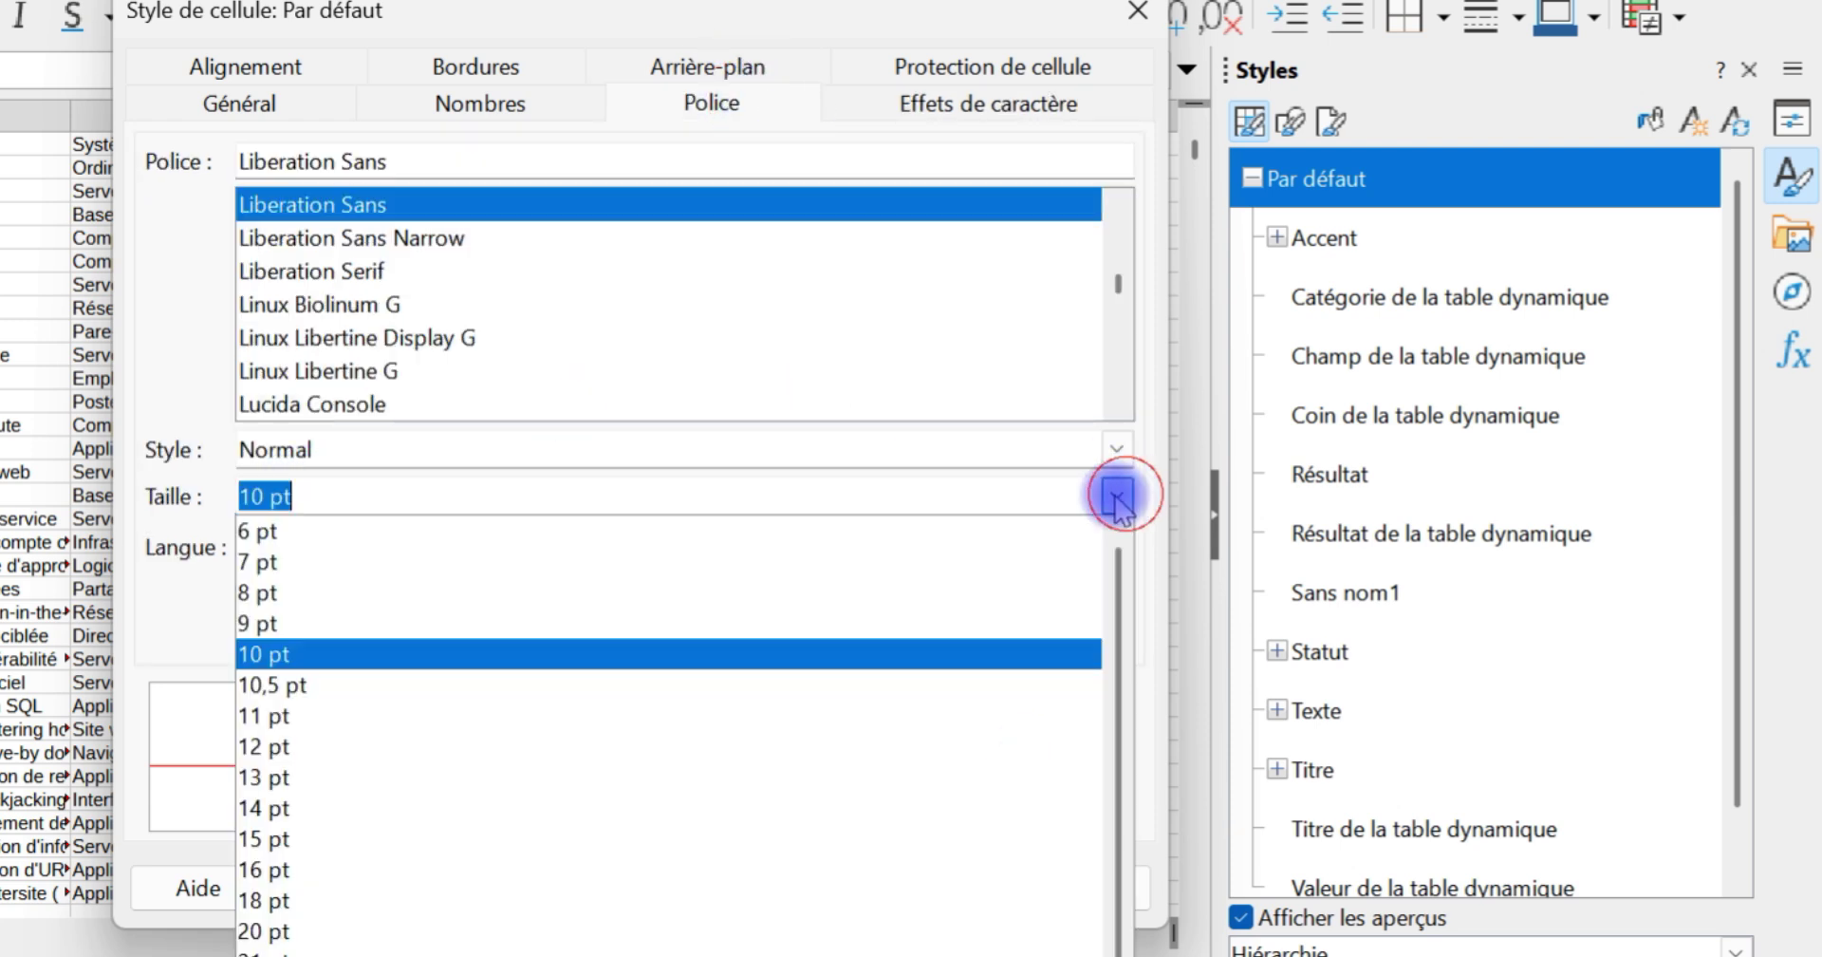
click(342, 899)
click(935, 887)
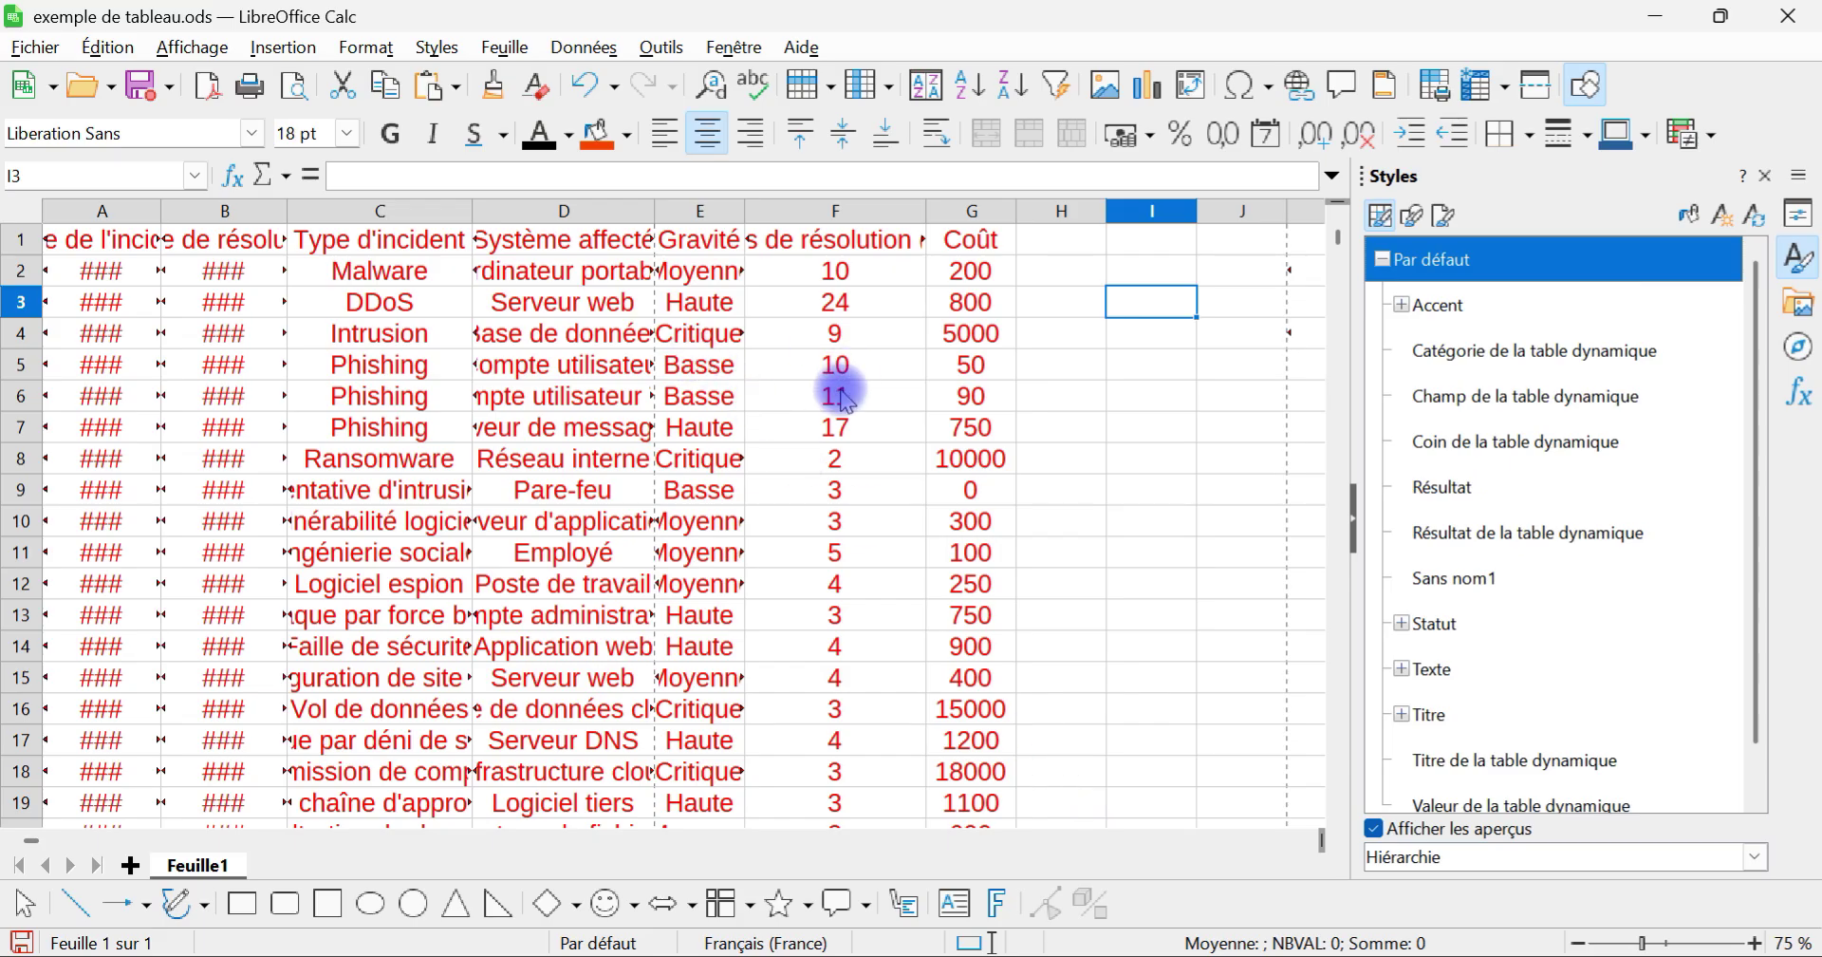
Step: Test the modified default style by entering "jgjhgj" in I2 and "jghjgh" in I4
scroll(854, 409, down, 2)
scroll(893, 399, up, 3)
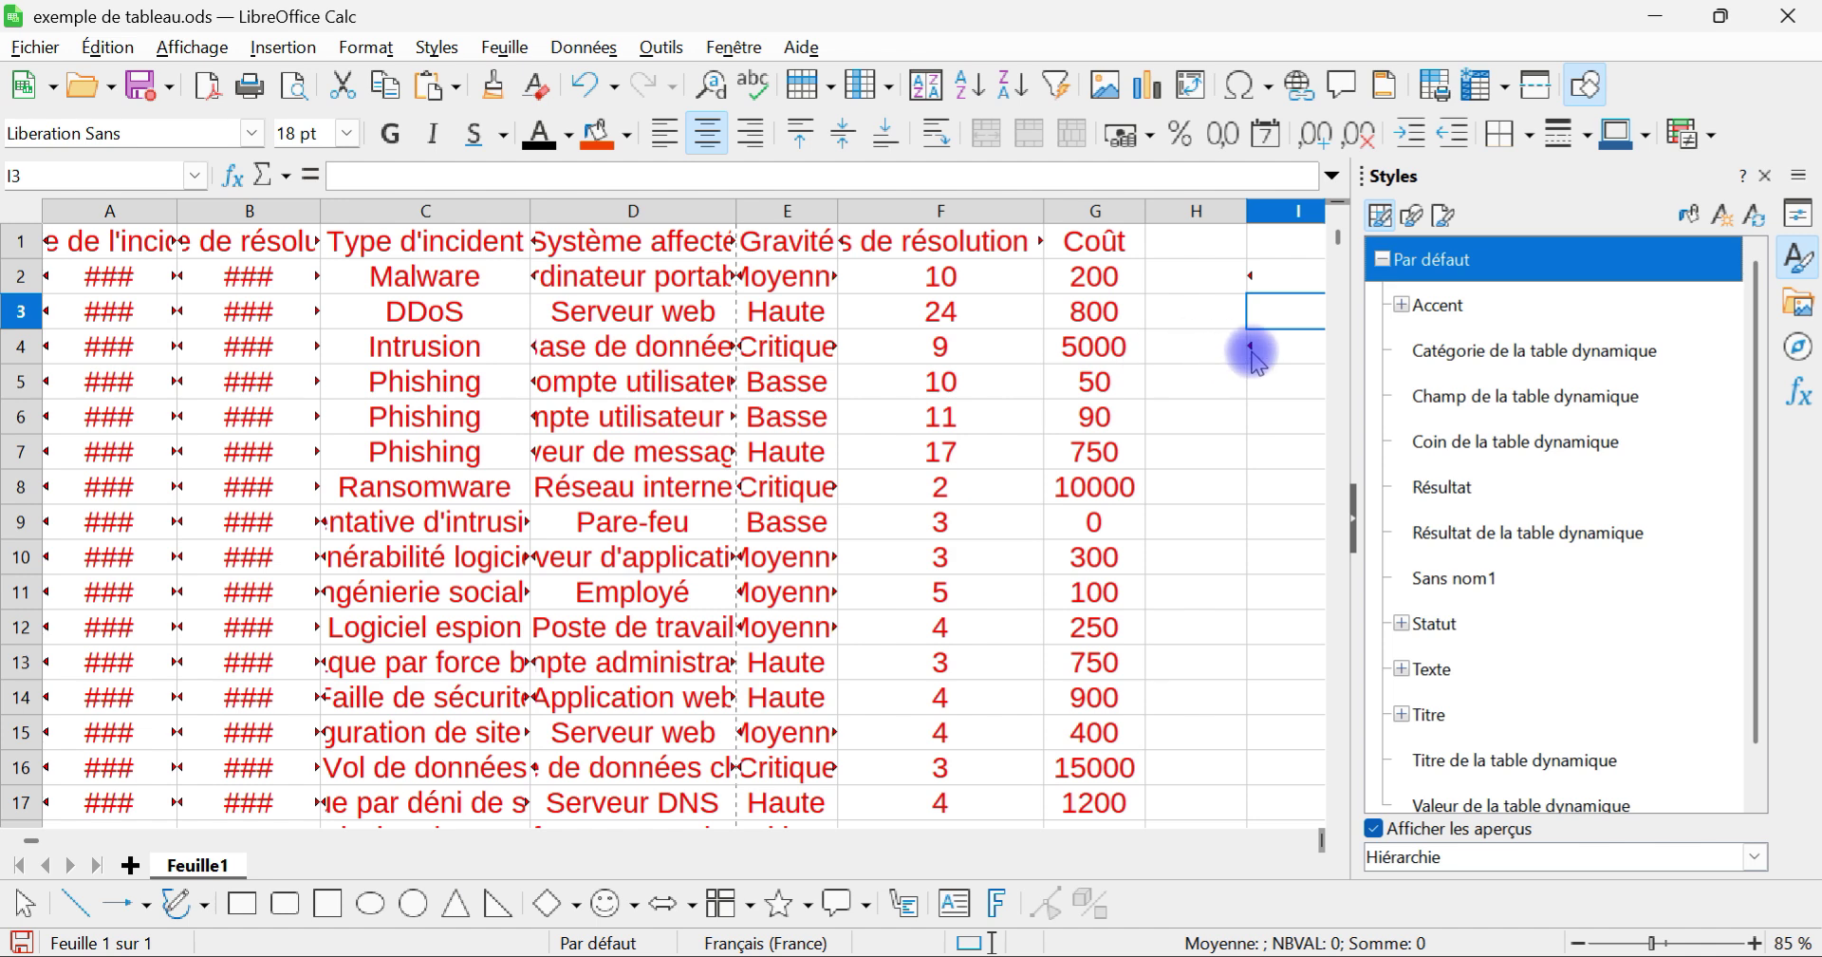
click(1259, 429)
click(1153, 280)
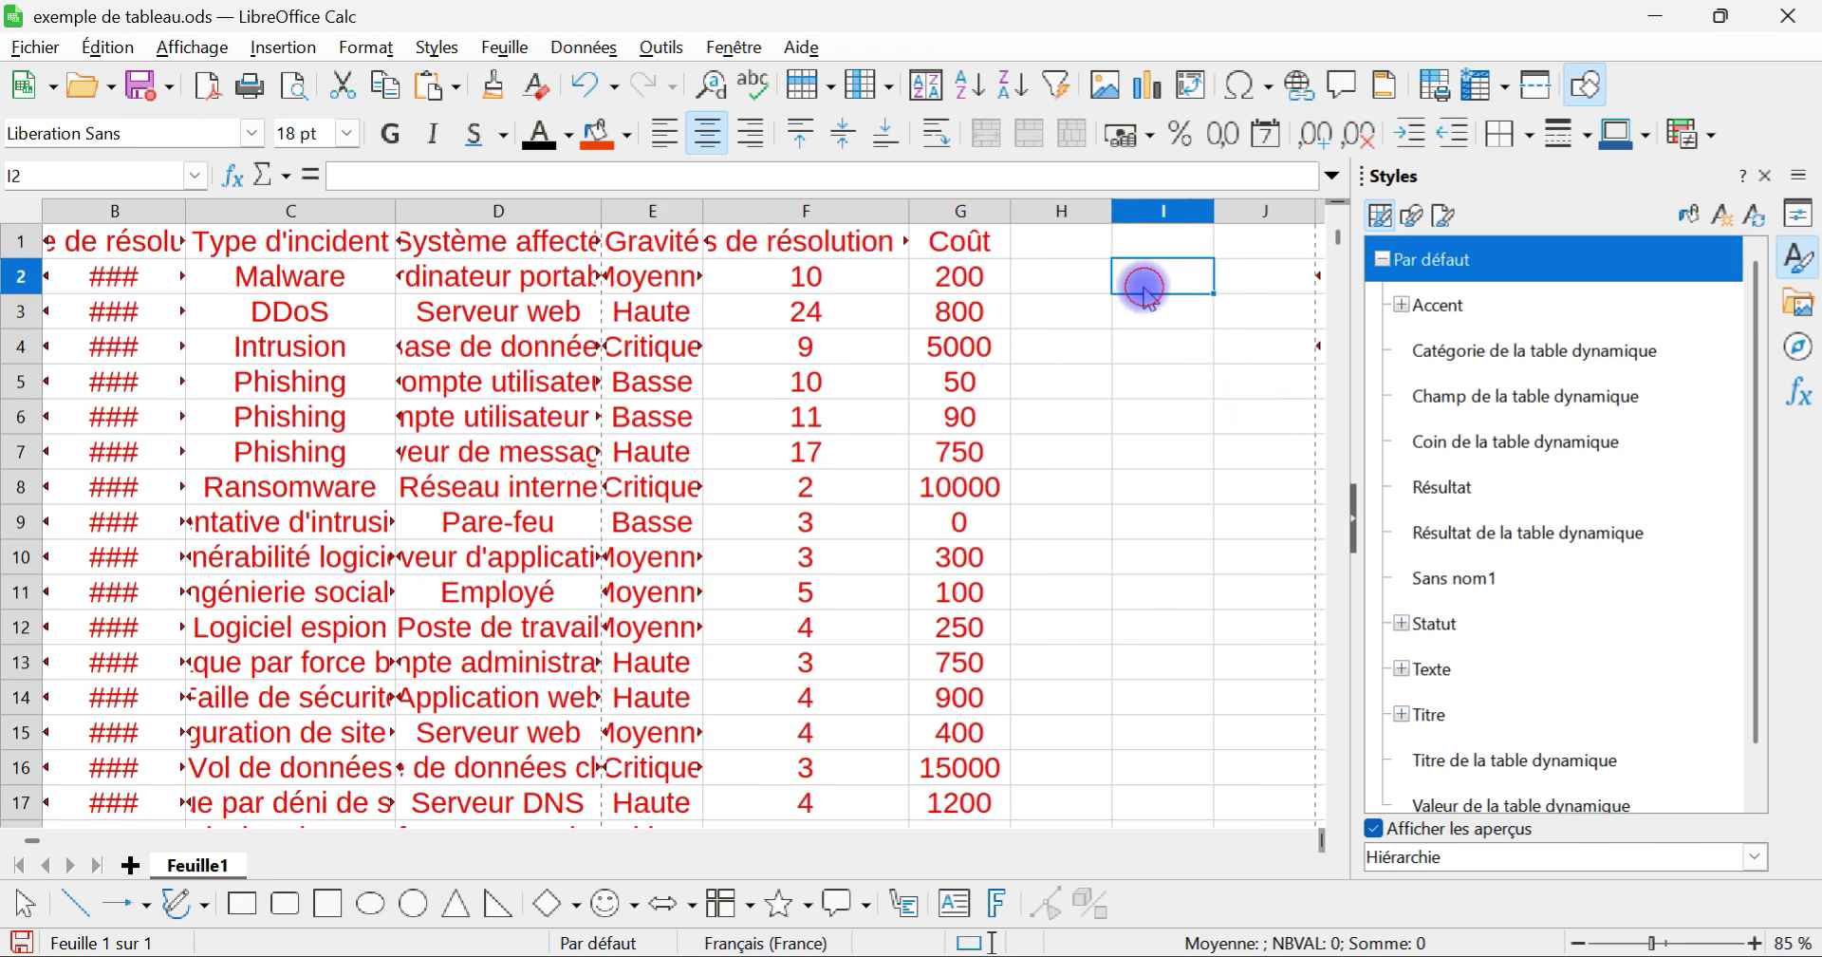
text(jg)
key(Return)
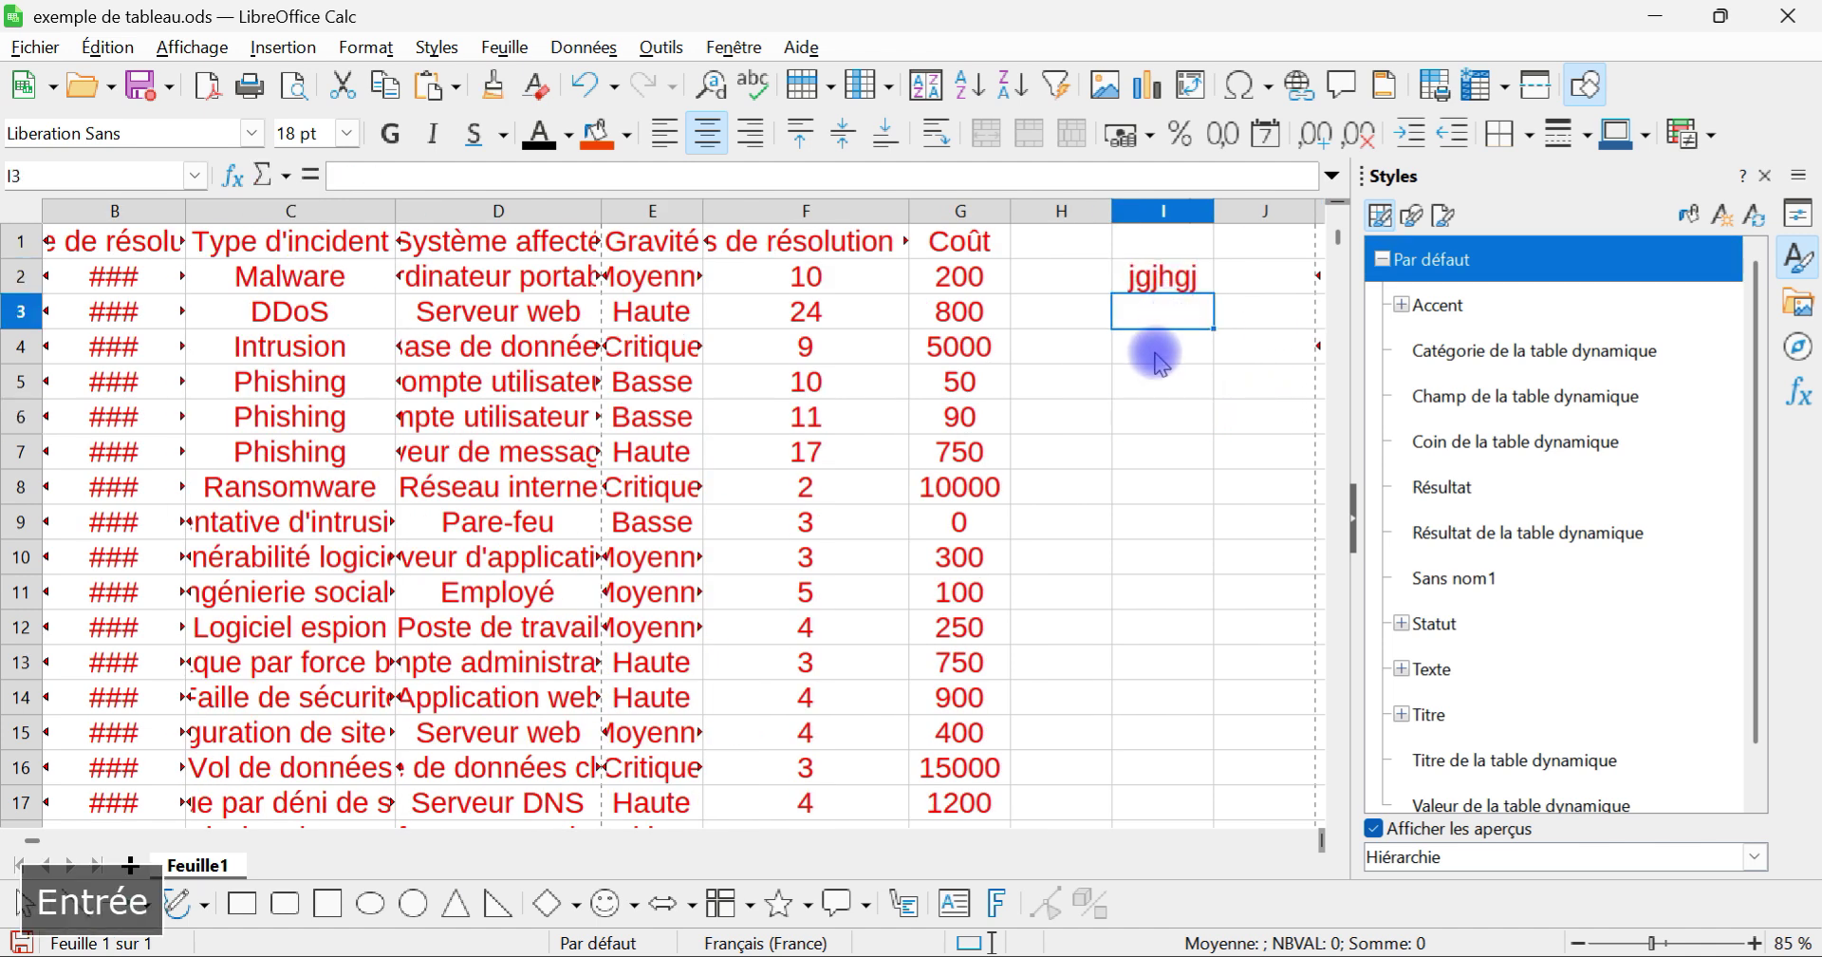
click(1160, 351)
text(jghjgh)
drag(1183, 441, 1186, 416)
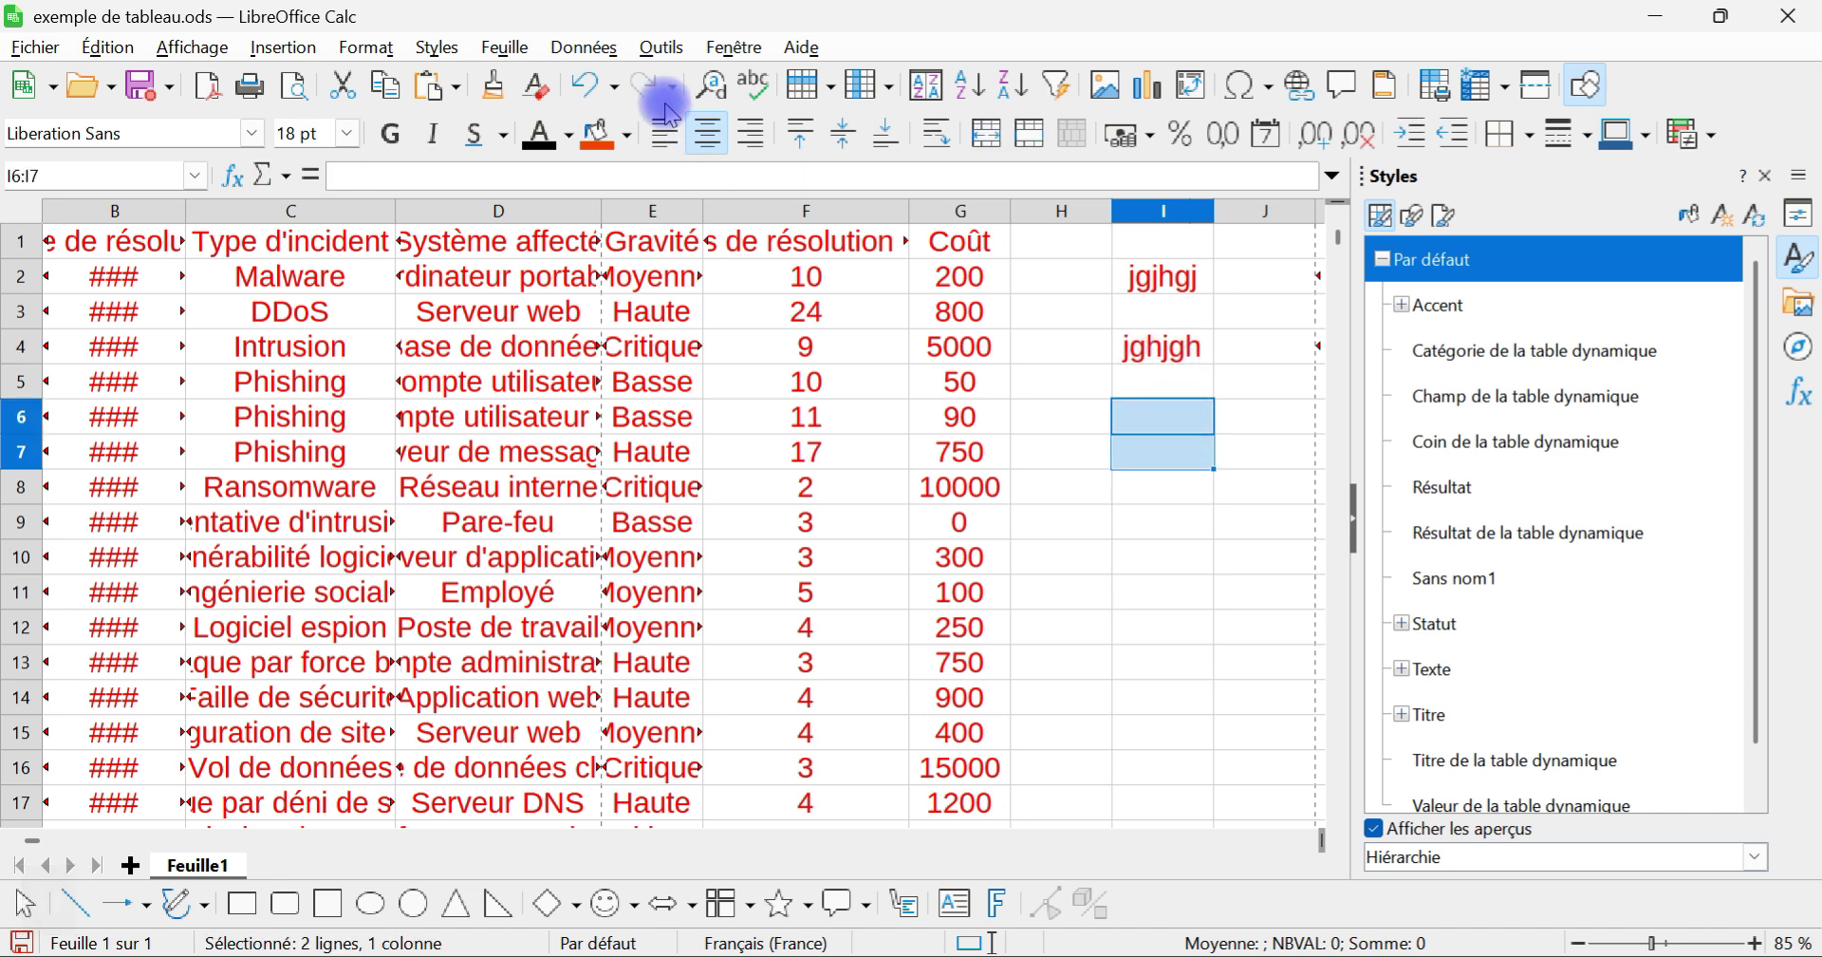
Step: Undo the test entries and the default cell style changes, and hide the style list
click(583, 90)
click(583, 90)
click(583, 90)
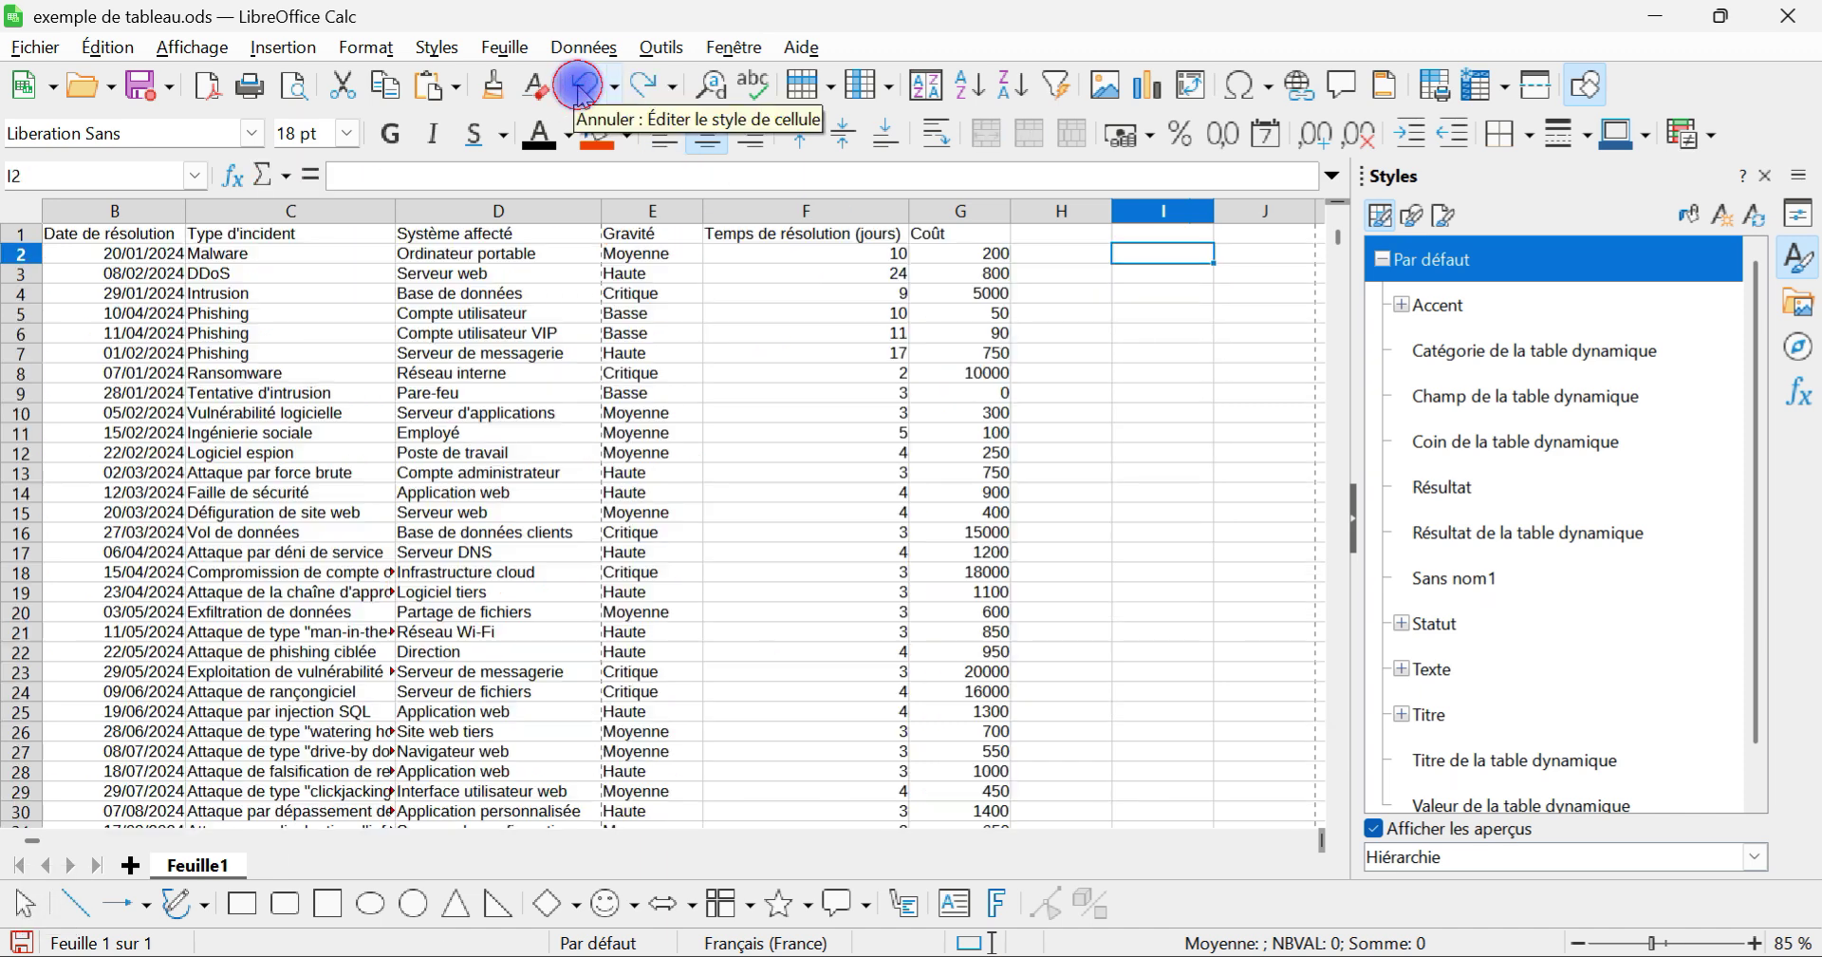
click(583, 90)
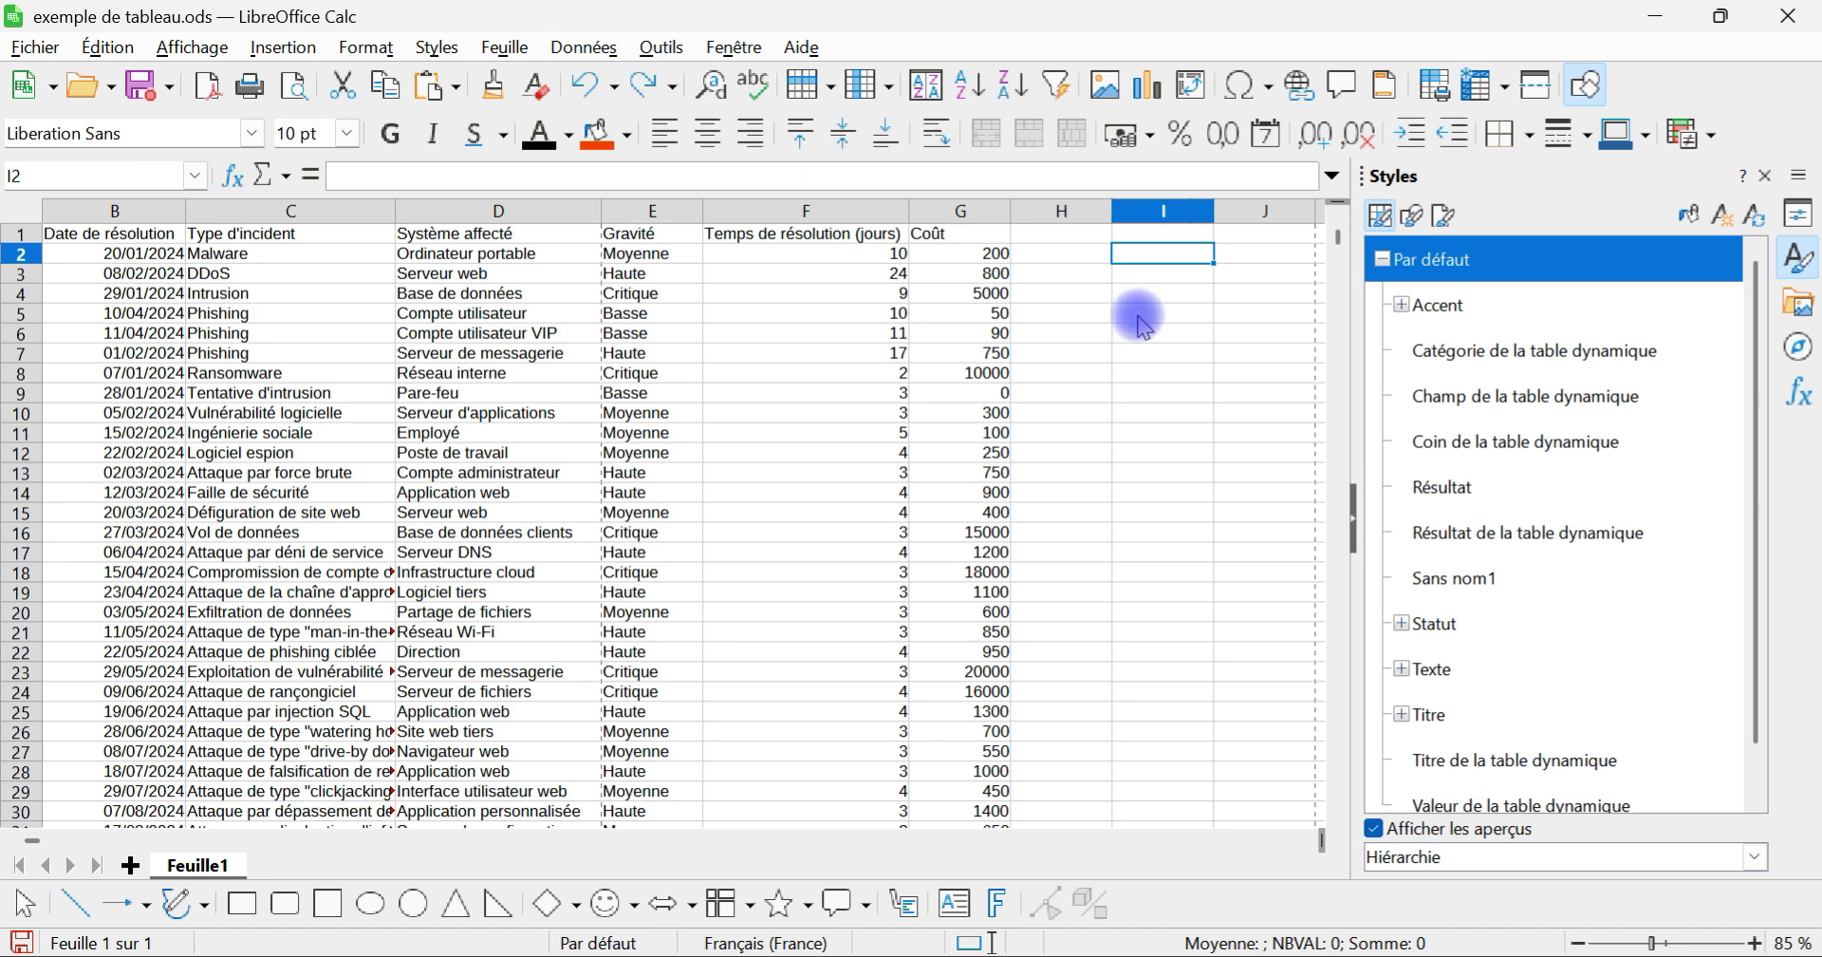
ctrl+scroll(1160, 370, up, 2)
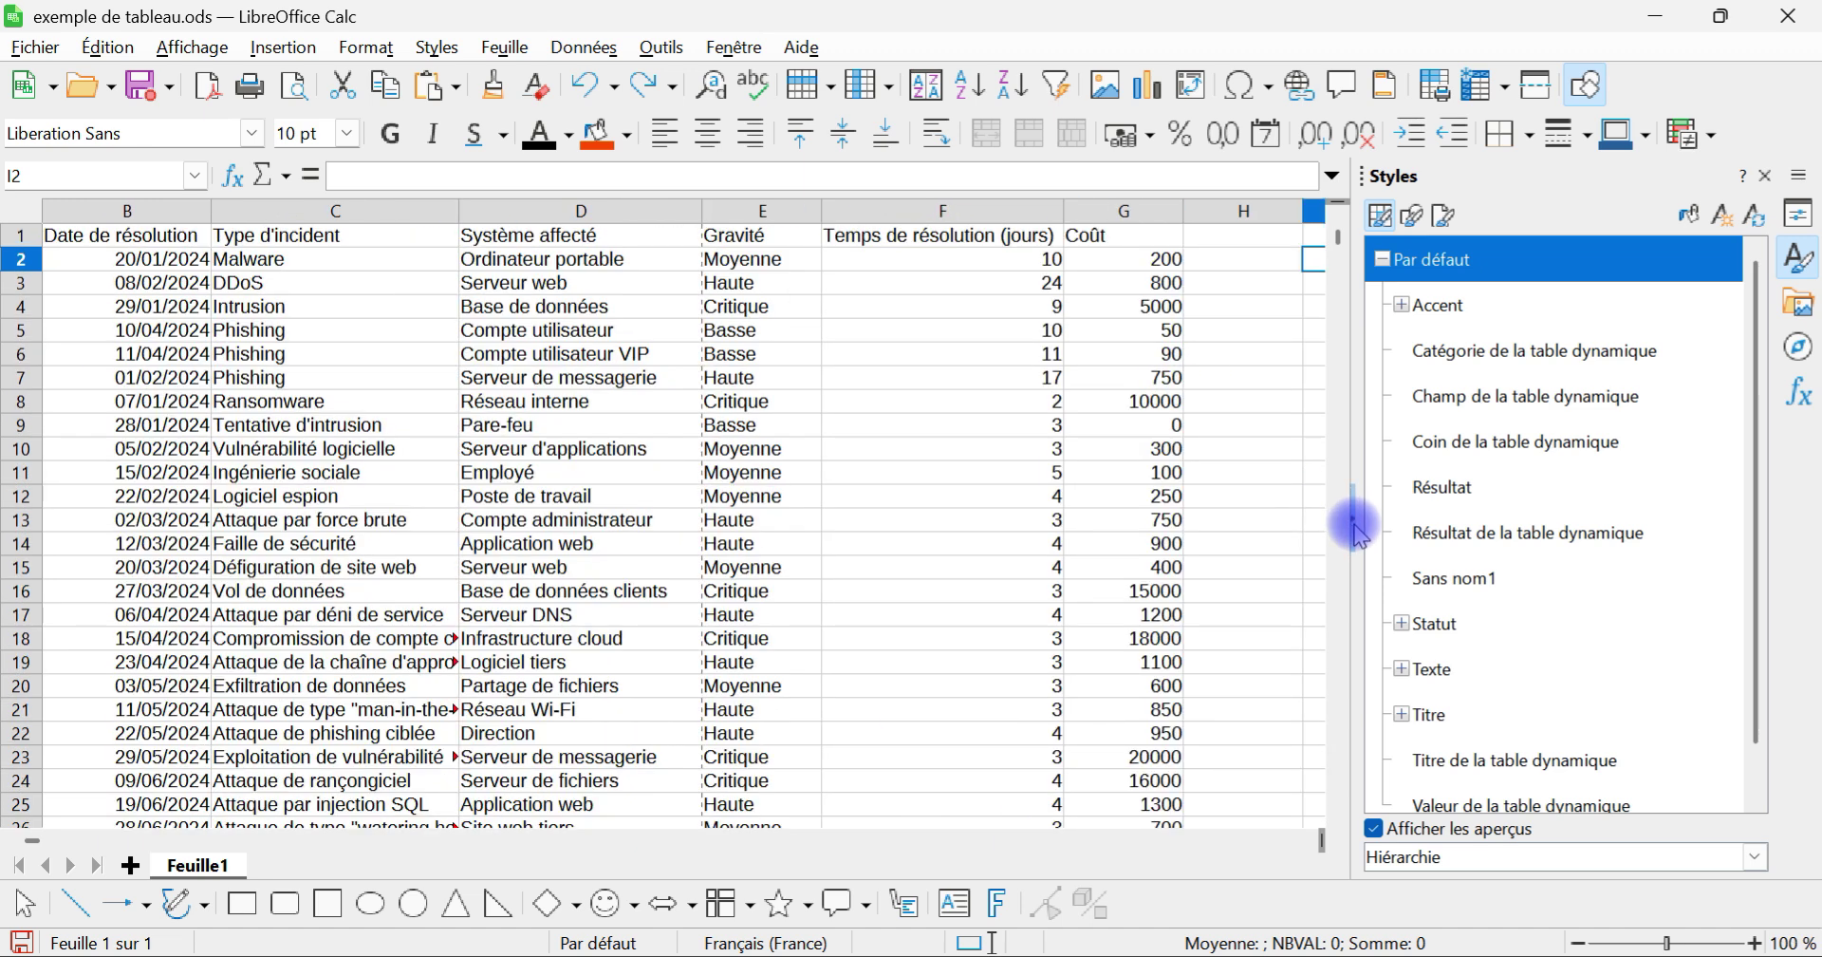
click(1359, 531)
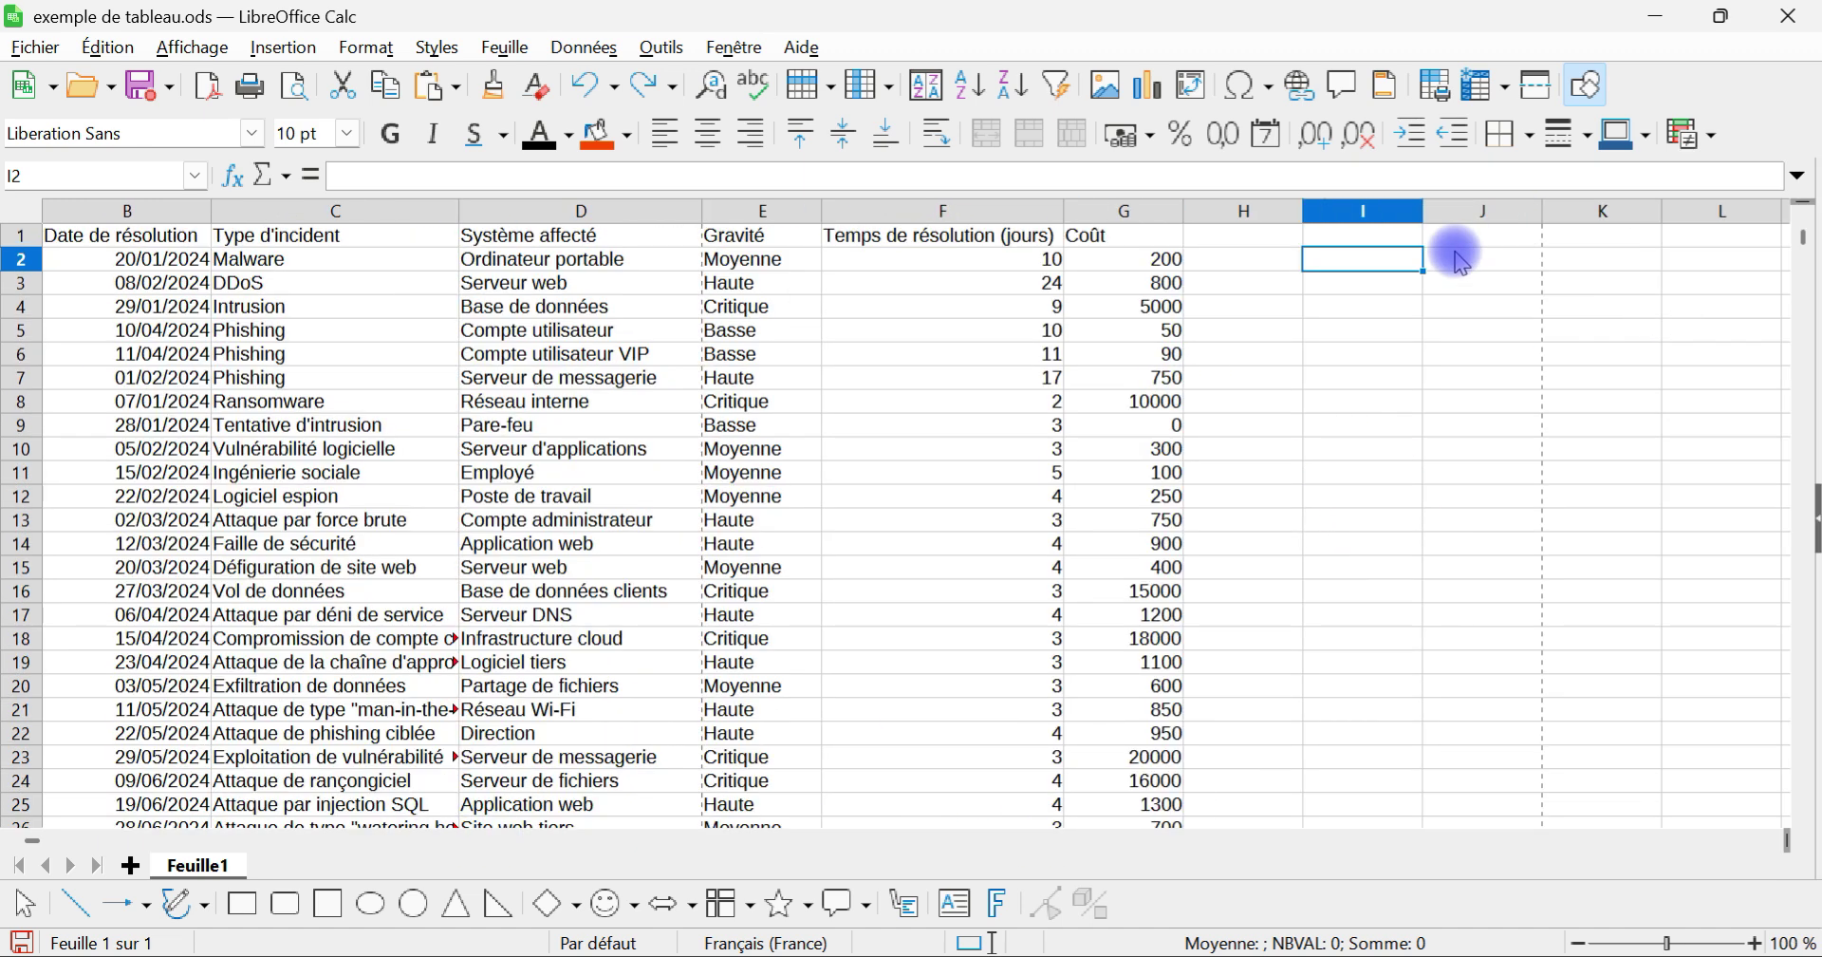
Step: Enter 1000 in cell I3, beside the incident table
click(1403, 283)
text(1000)
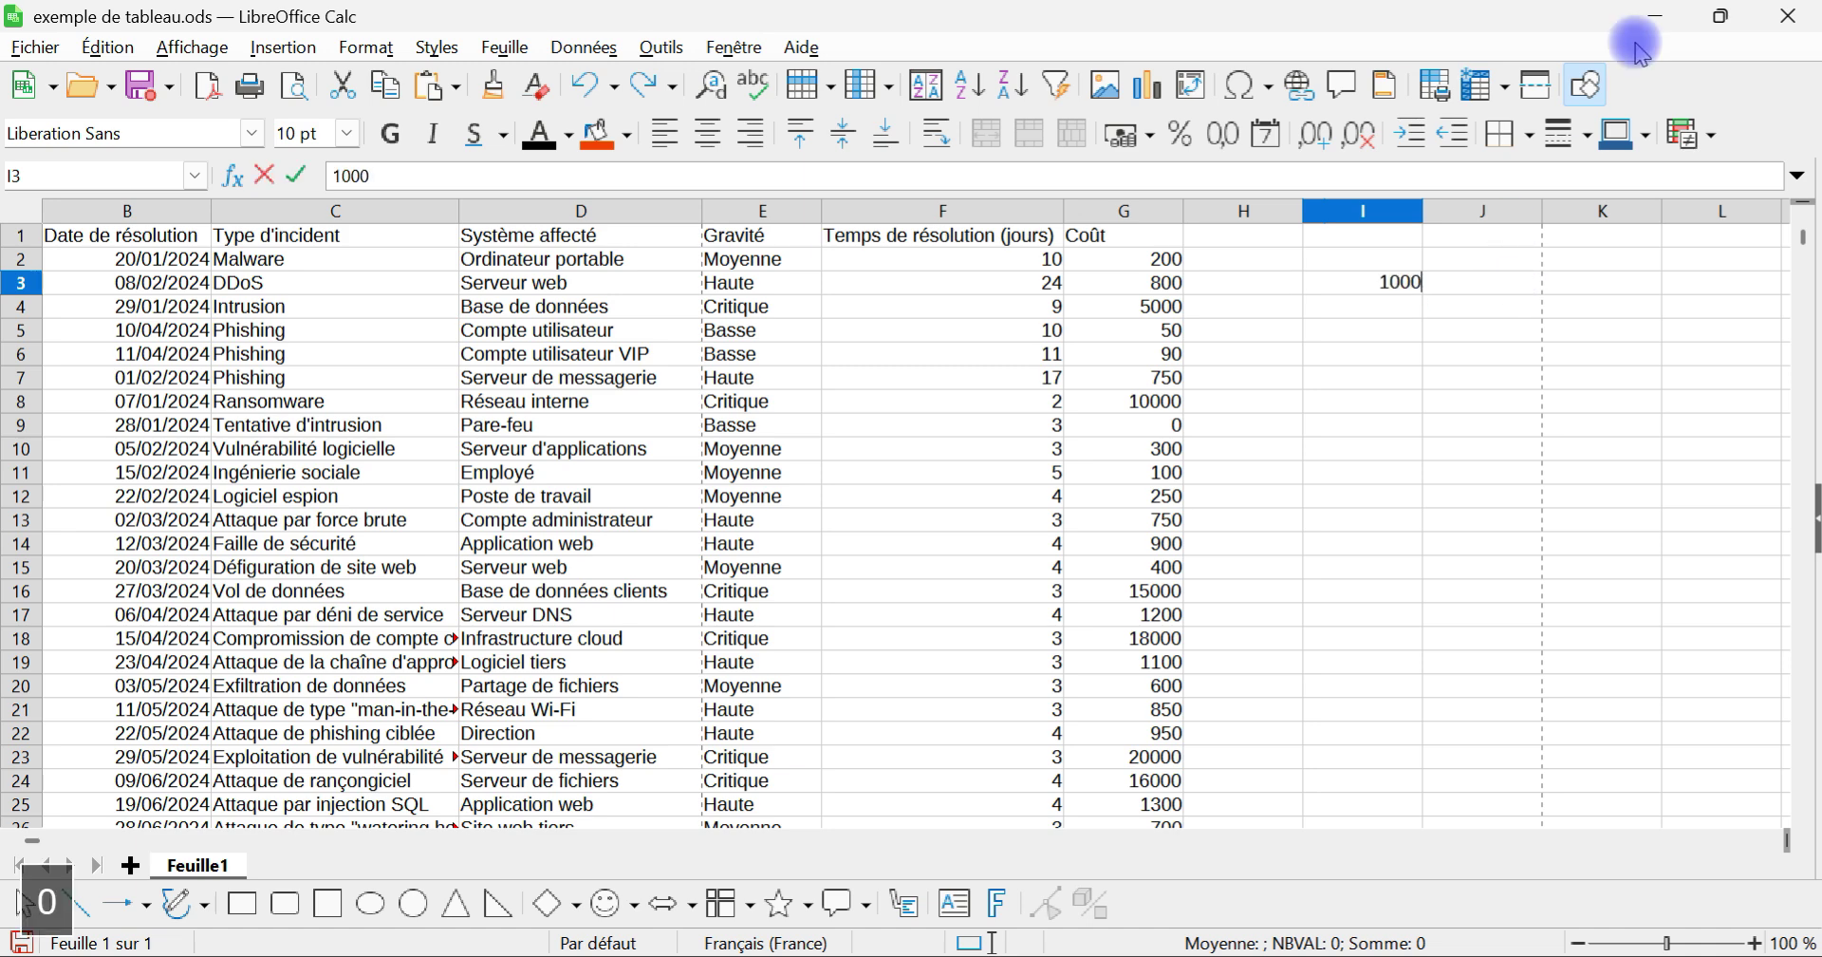
key(Return)
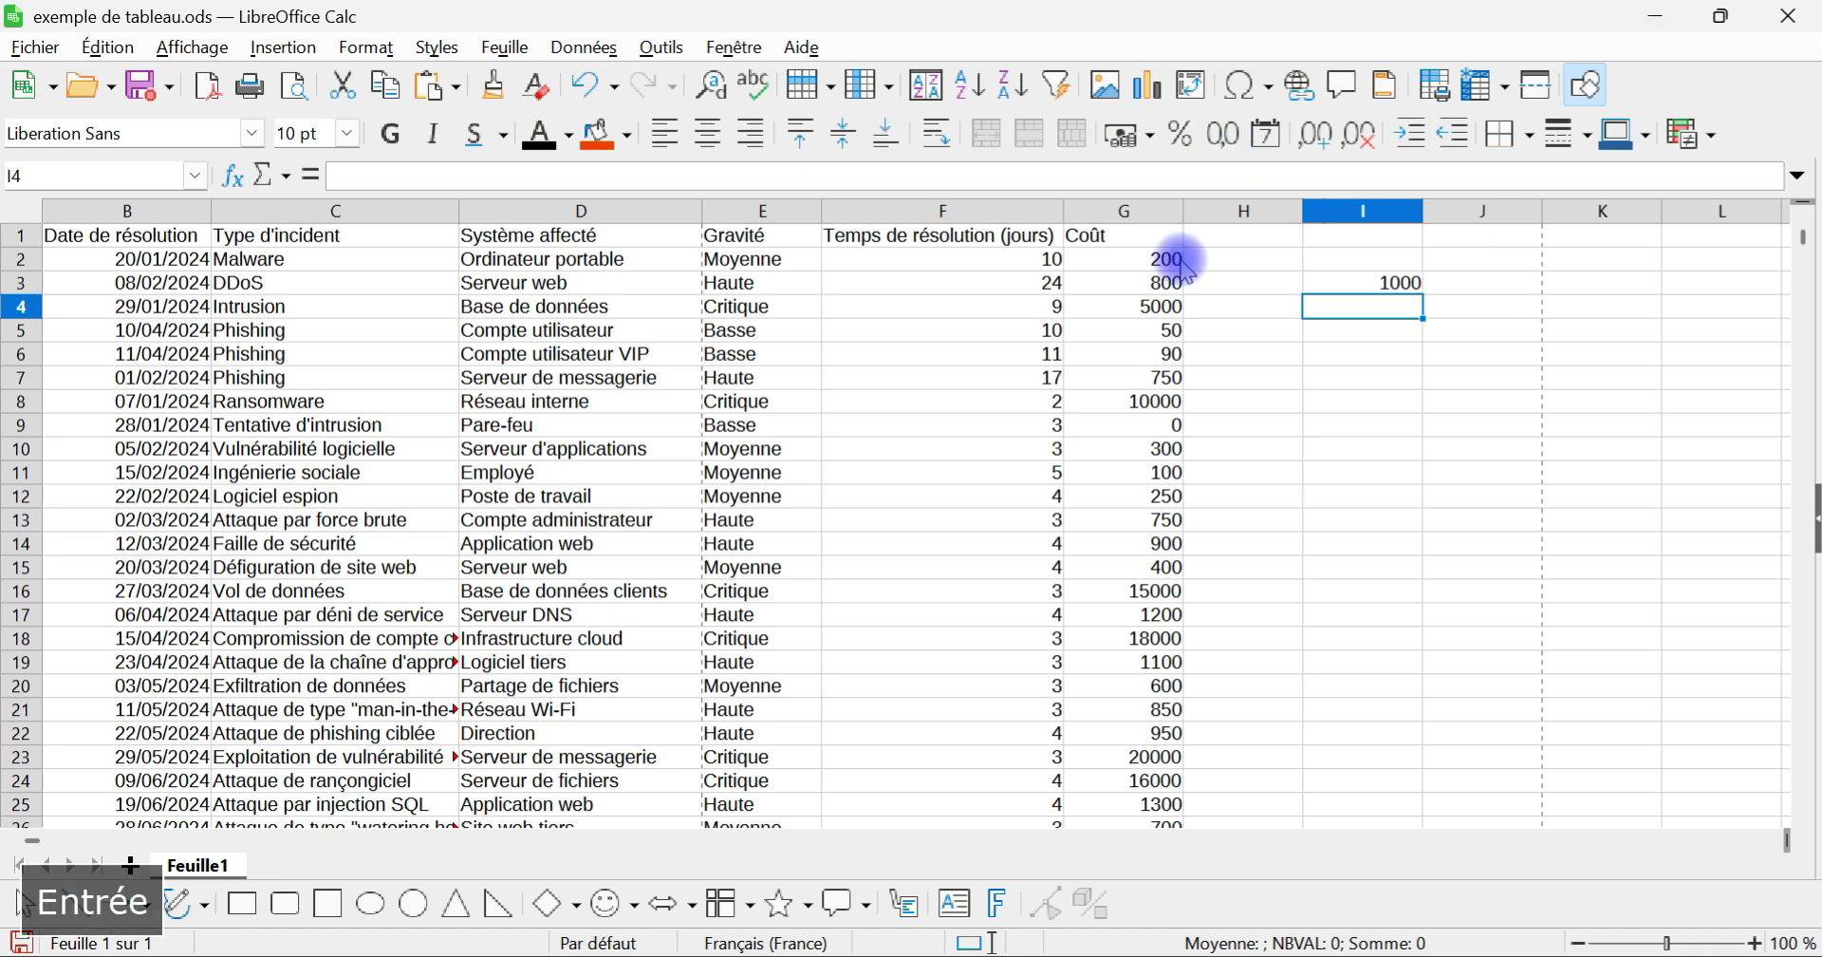
ctrl+scroll(1572, 334, up, 3)
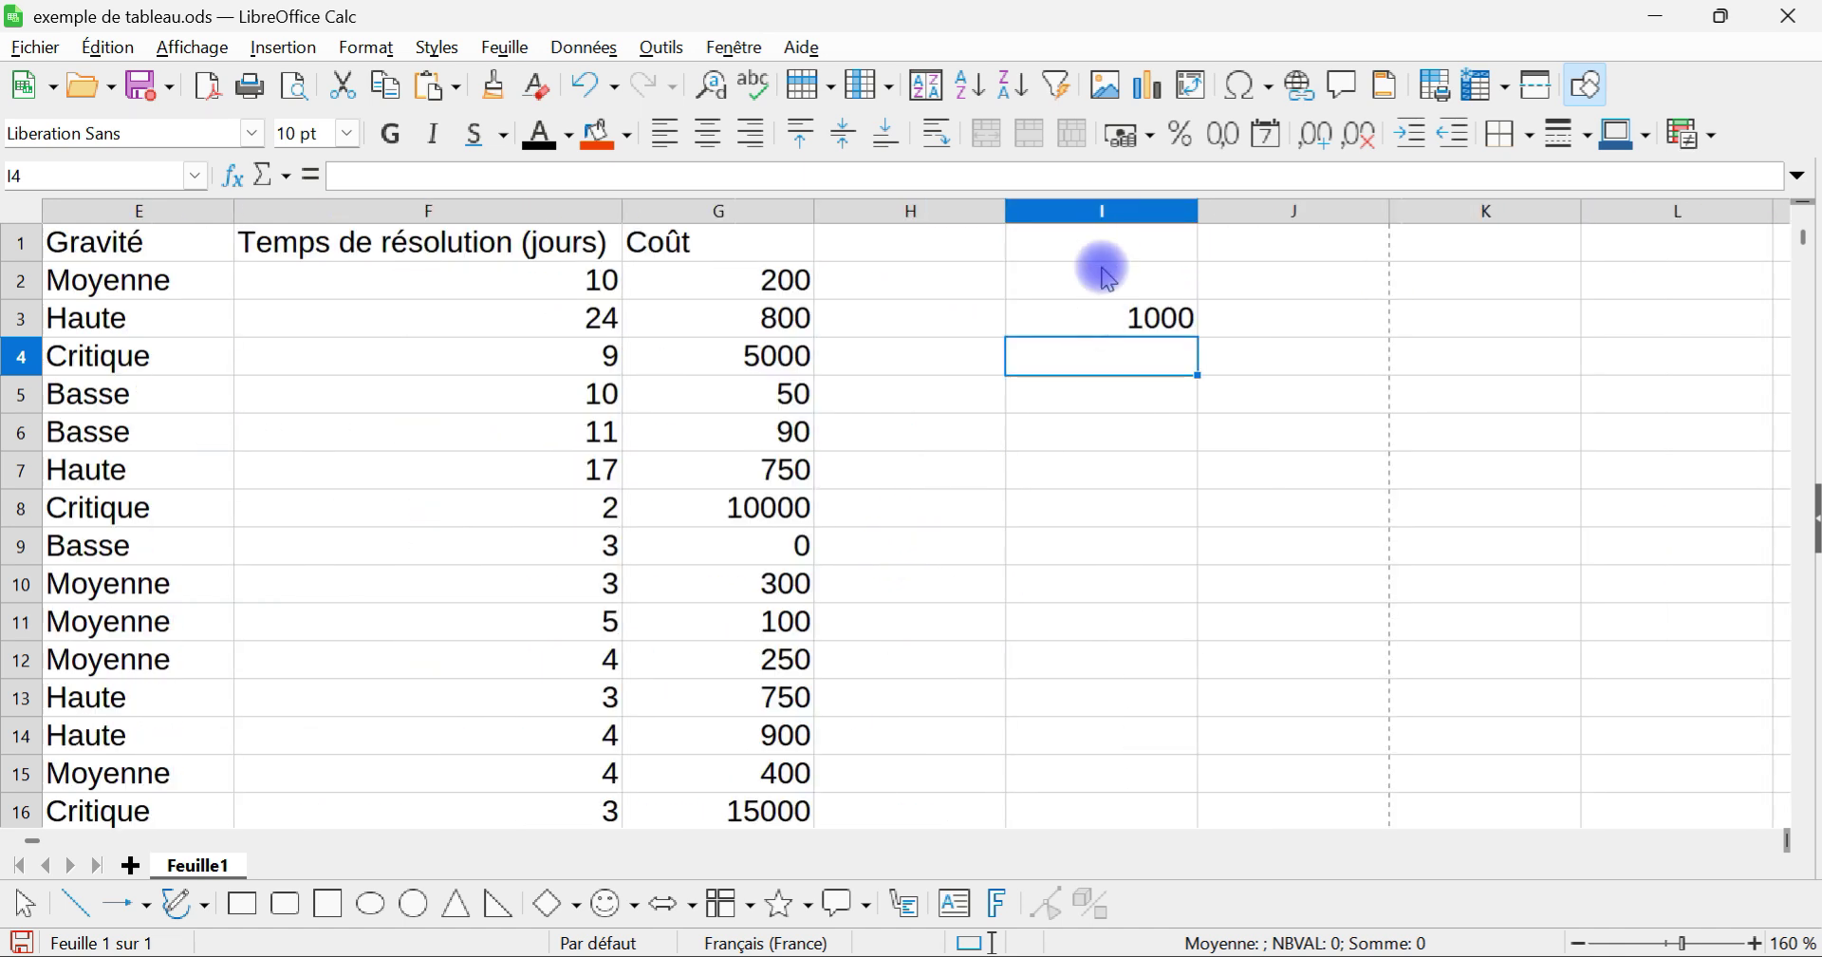
Step: Enter the word "texte" in cell J3, next to the sample number
click(1081, 316)
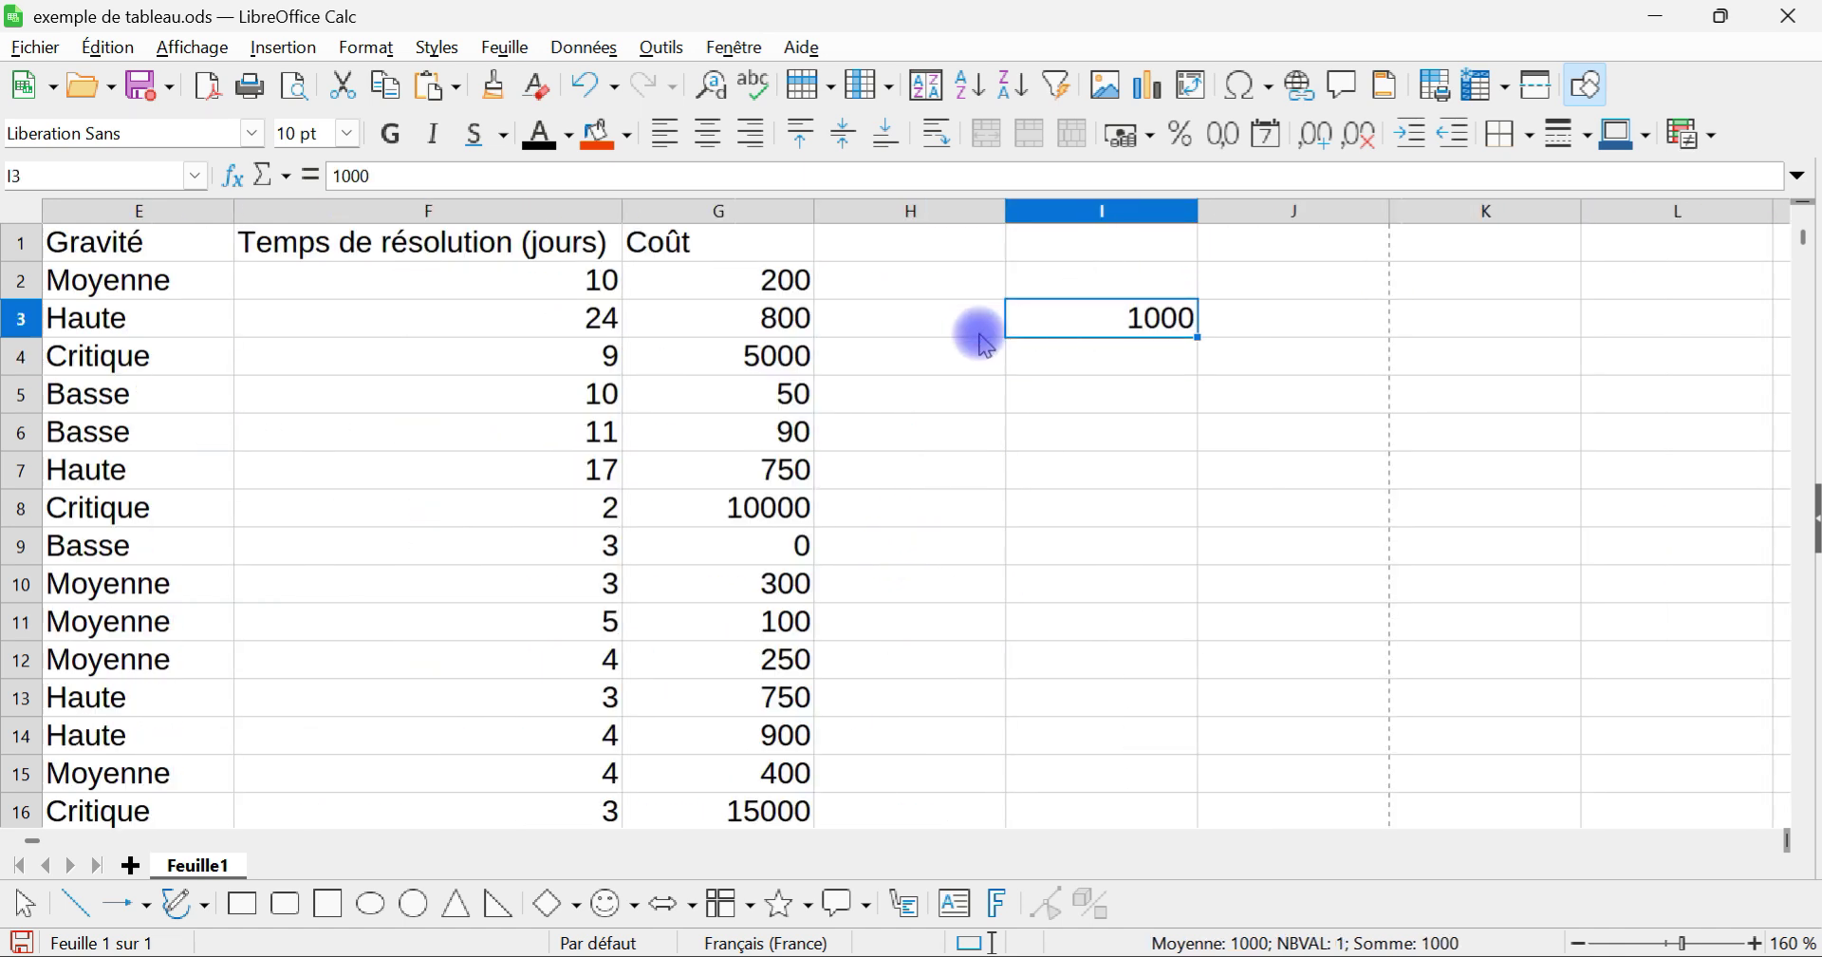
click(1149, 361)
click(1253, 320)
key(BackSpace)
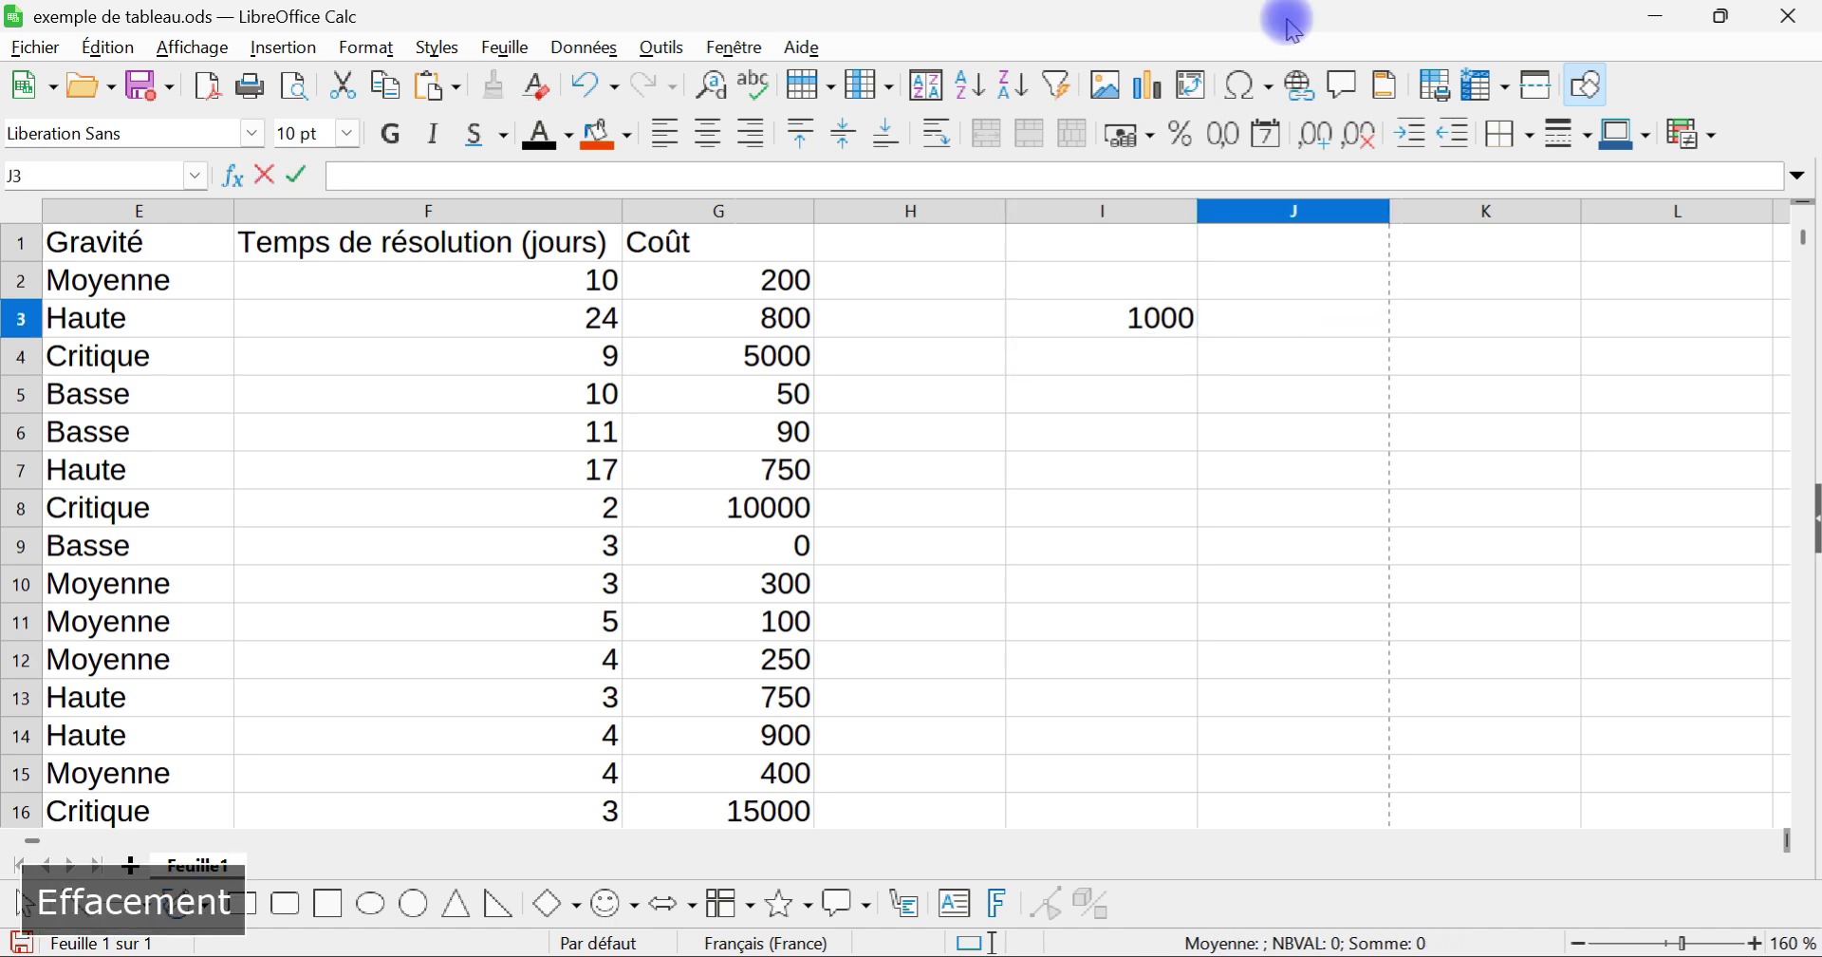
text(texte)
key(Return)
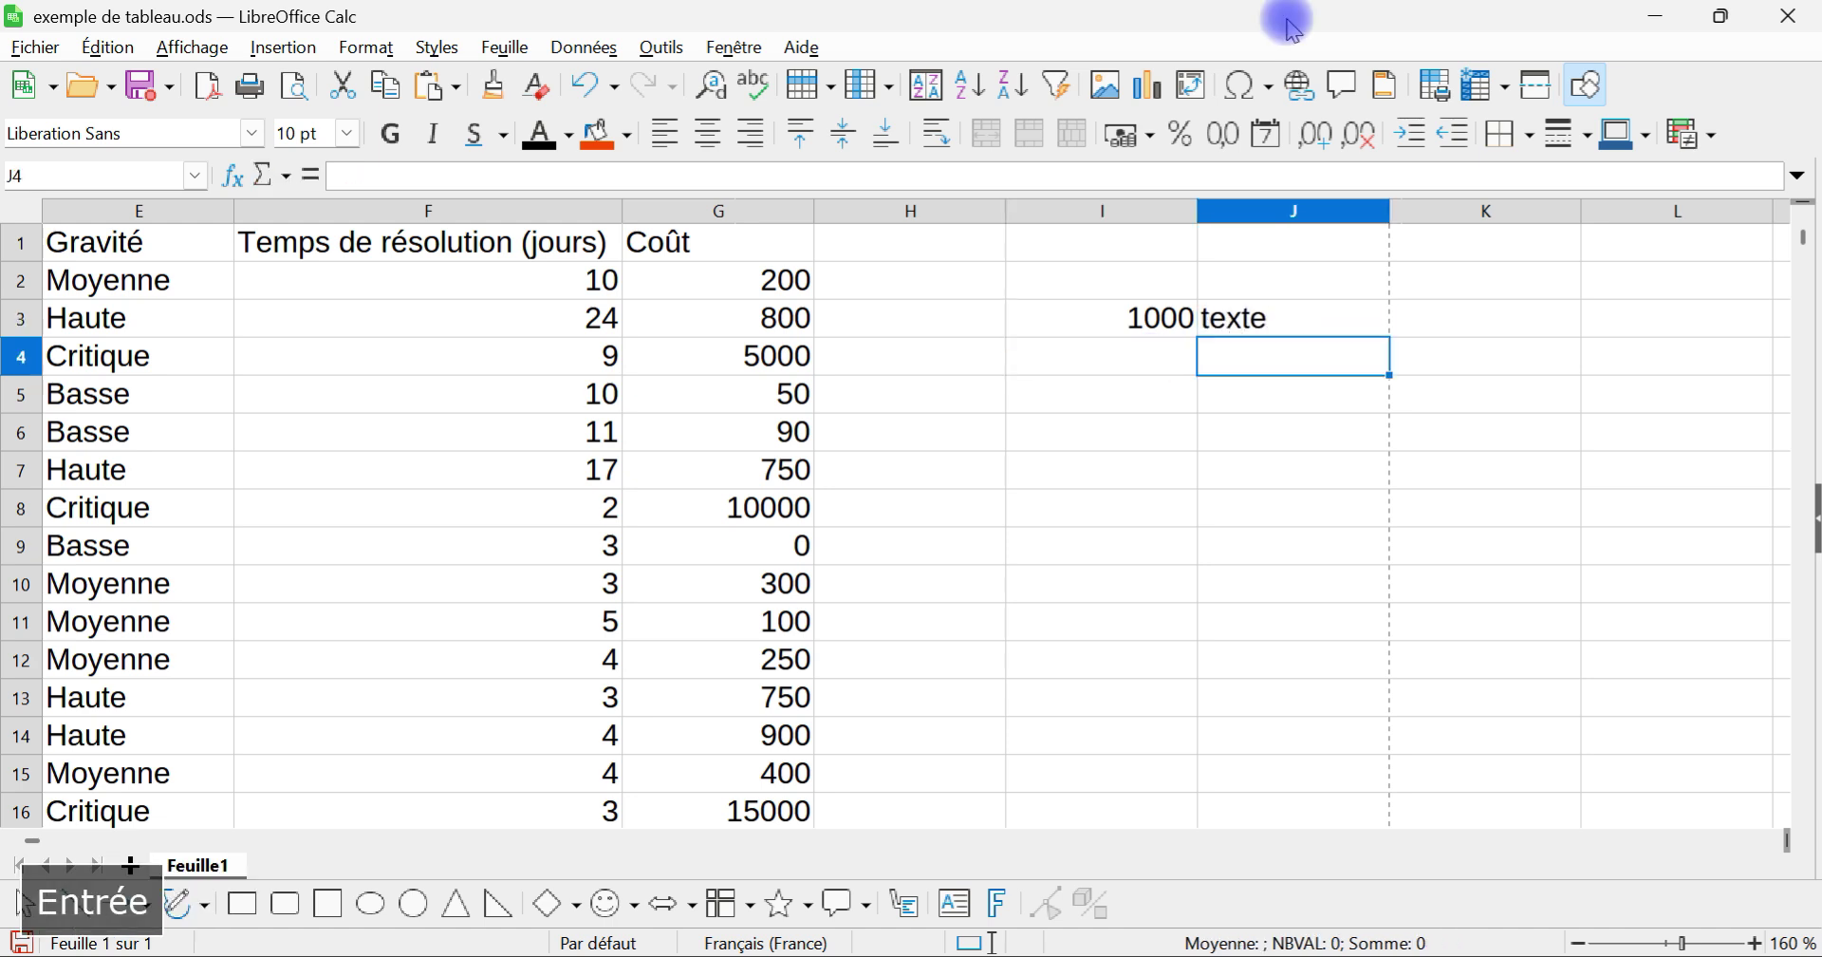
Step: Enter 1000 as text in cell I4 by putting an apostrophe in front of it ('1000)
key(Left)
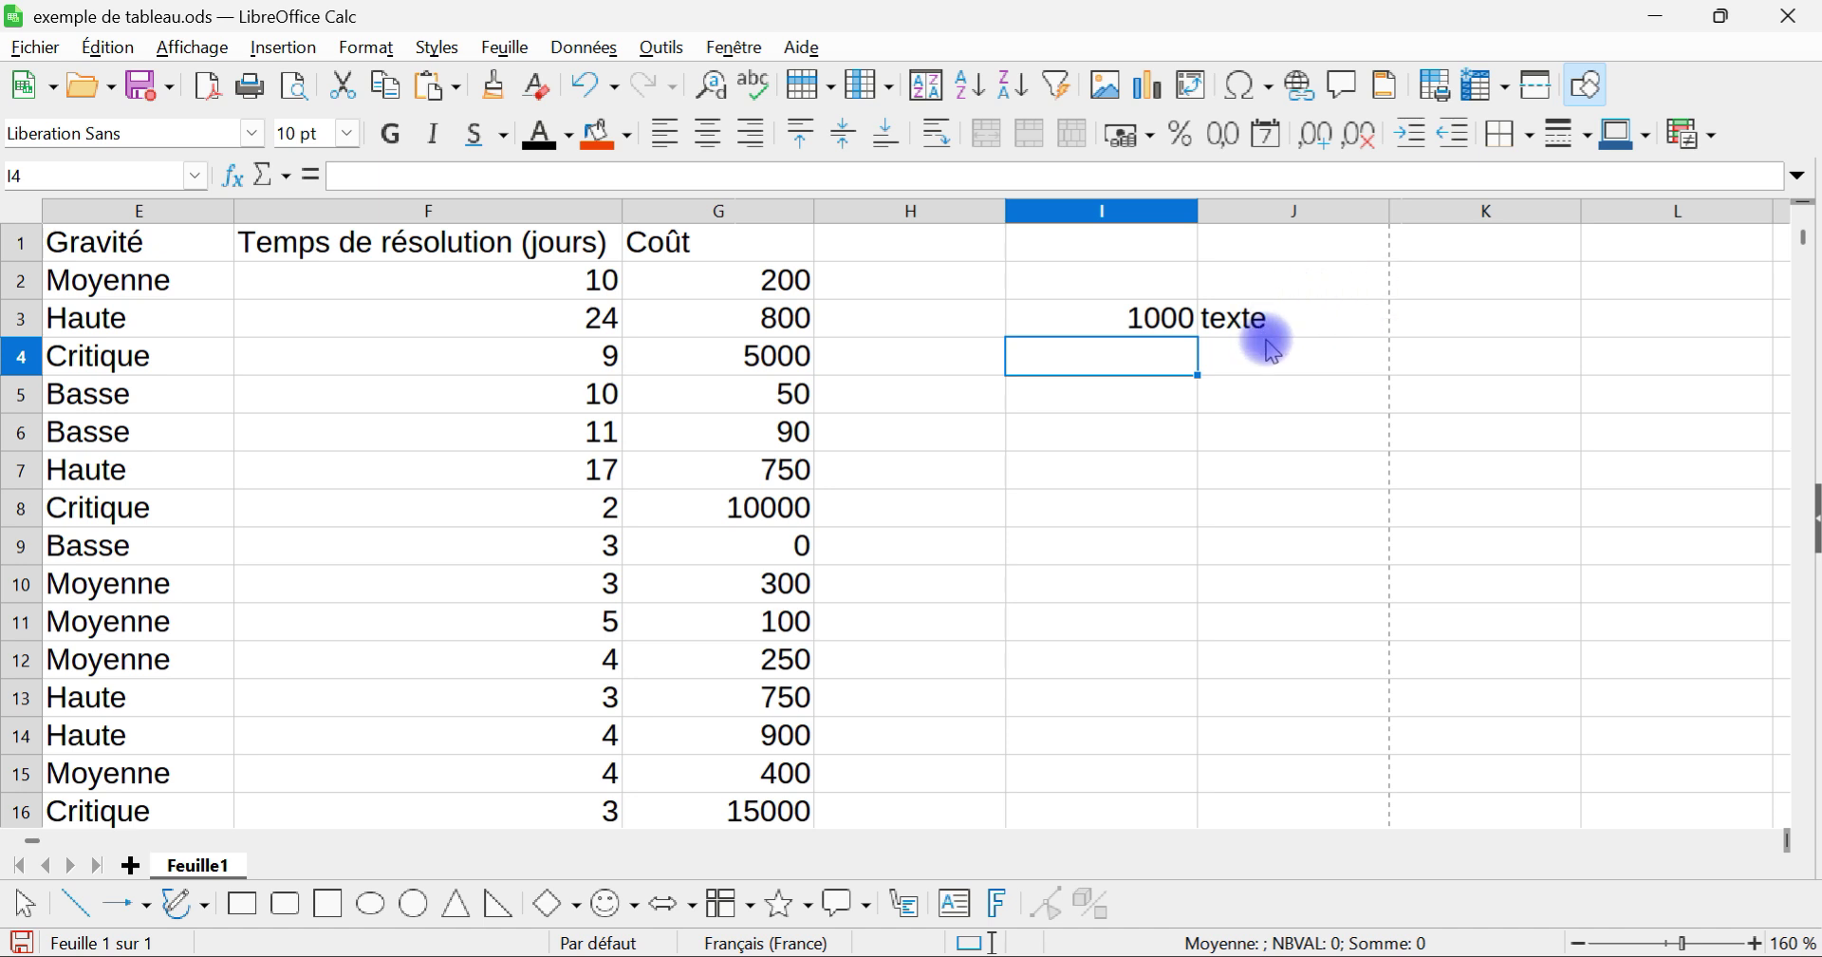
text('1000)
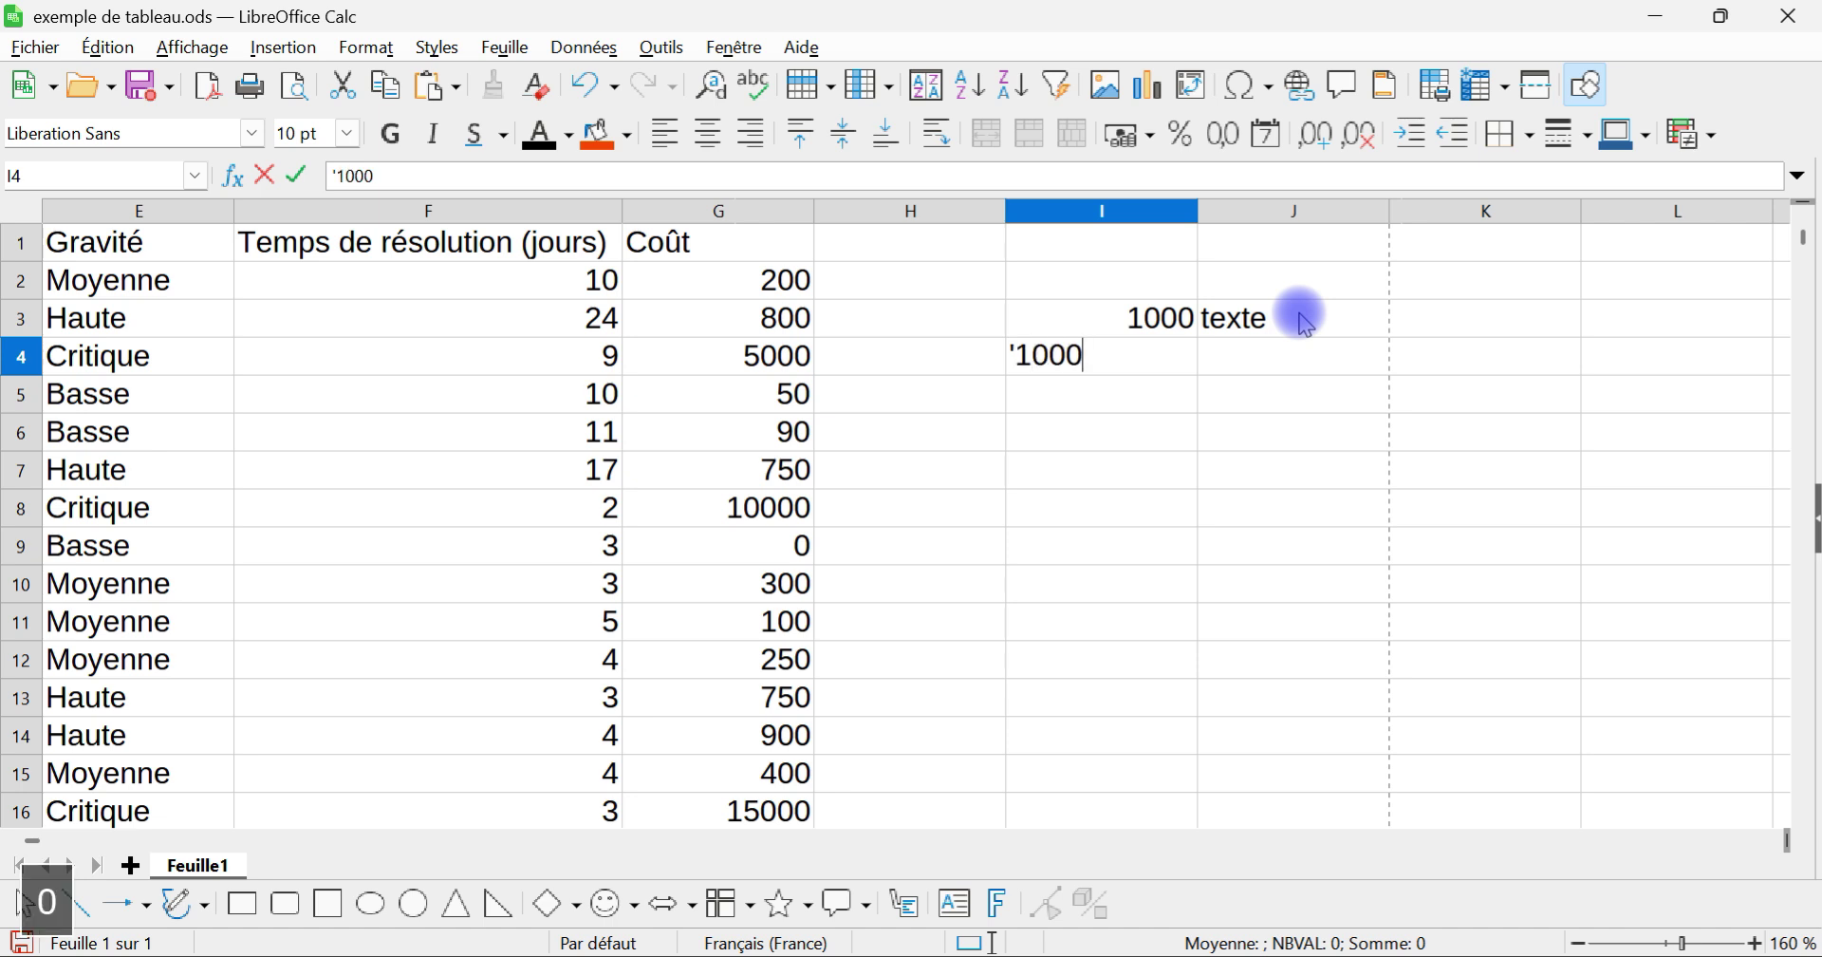
key(Return)
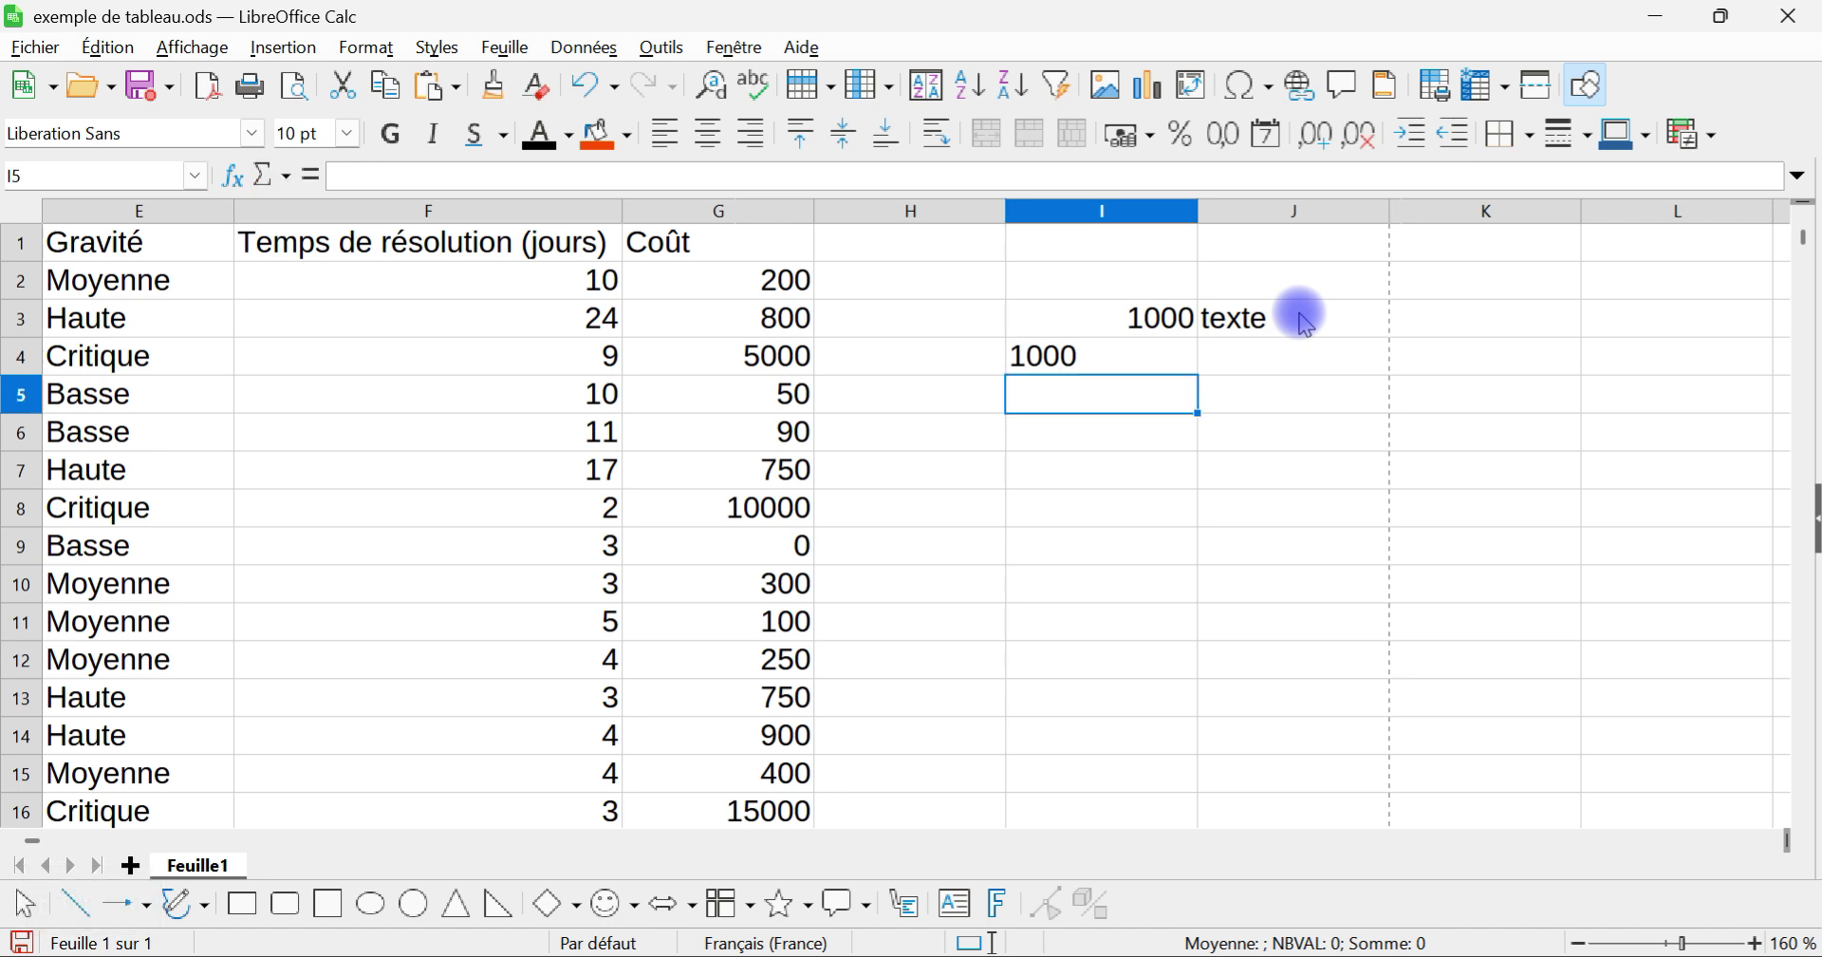
Step: Format cell I5 with the "Texte" number category and enter 1000 in it
right_click(1055, 401)
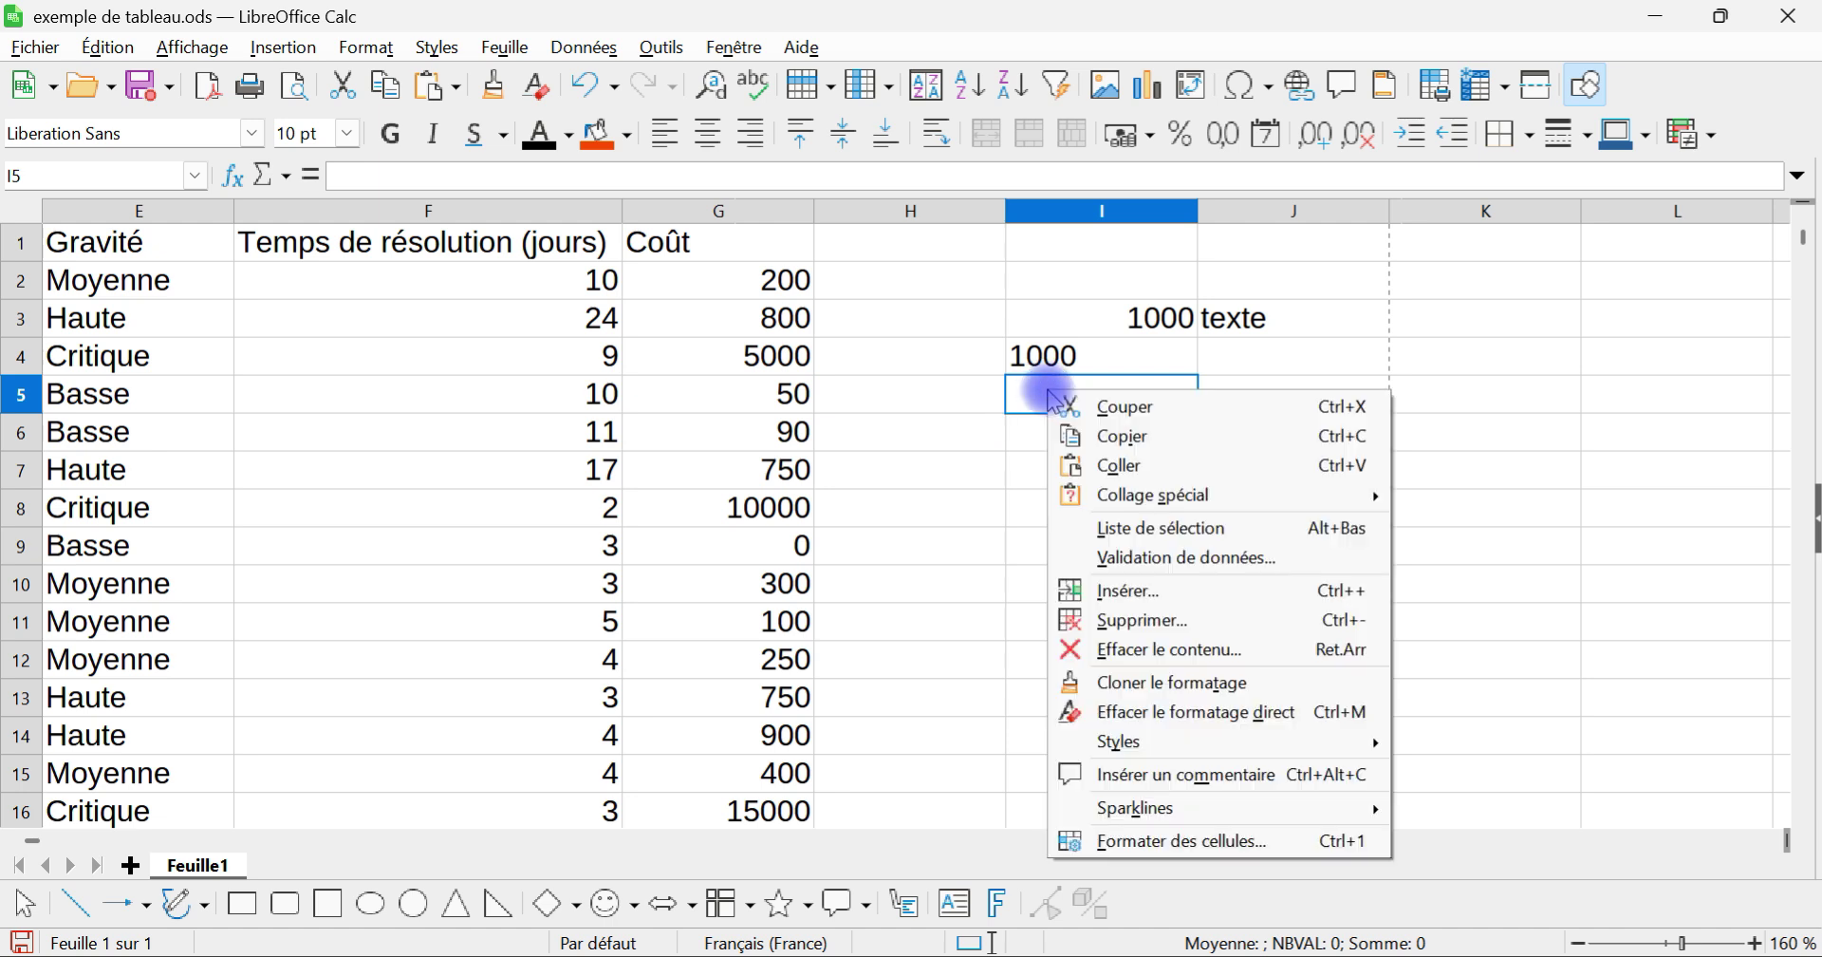
click(1245, 843)
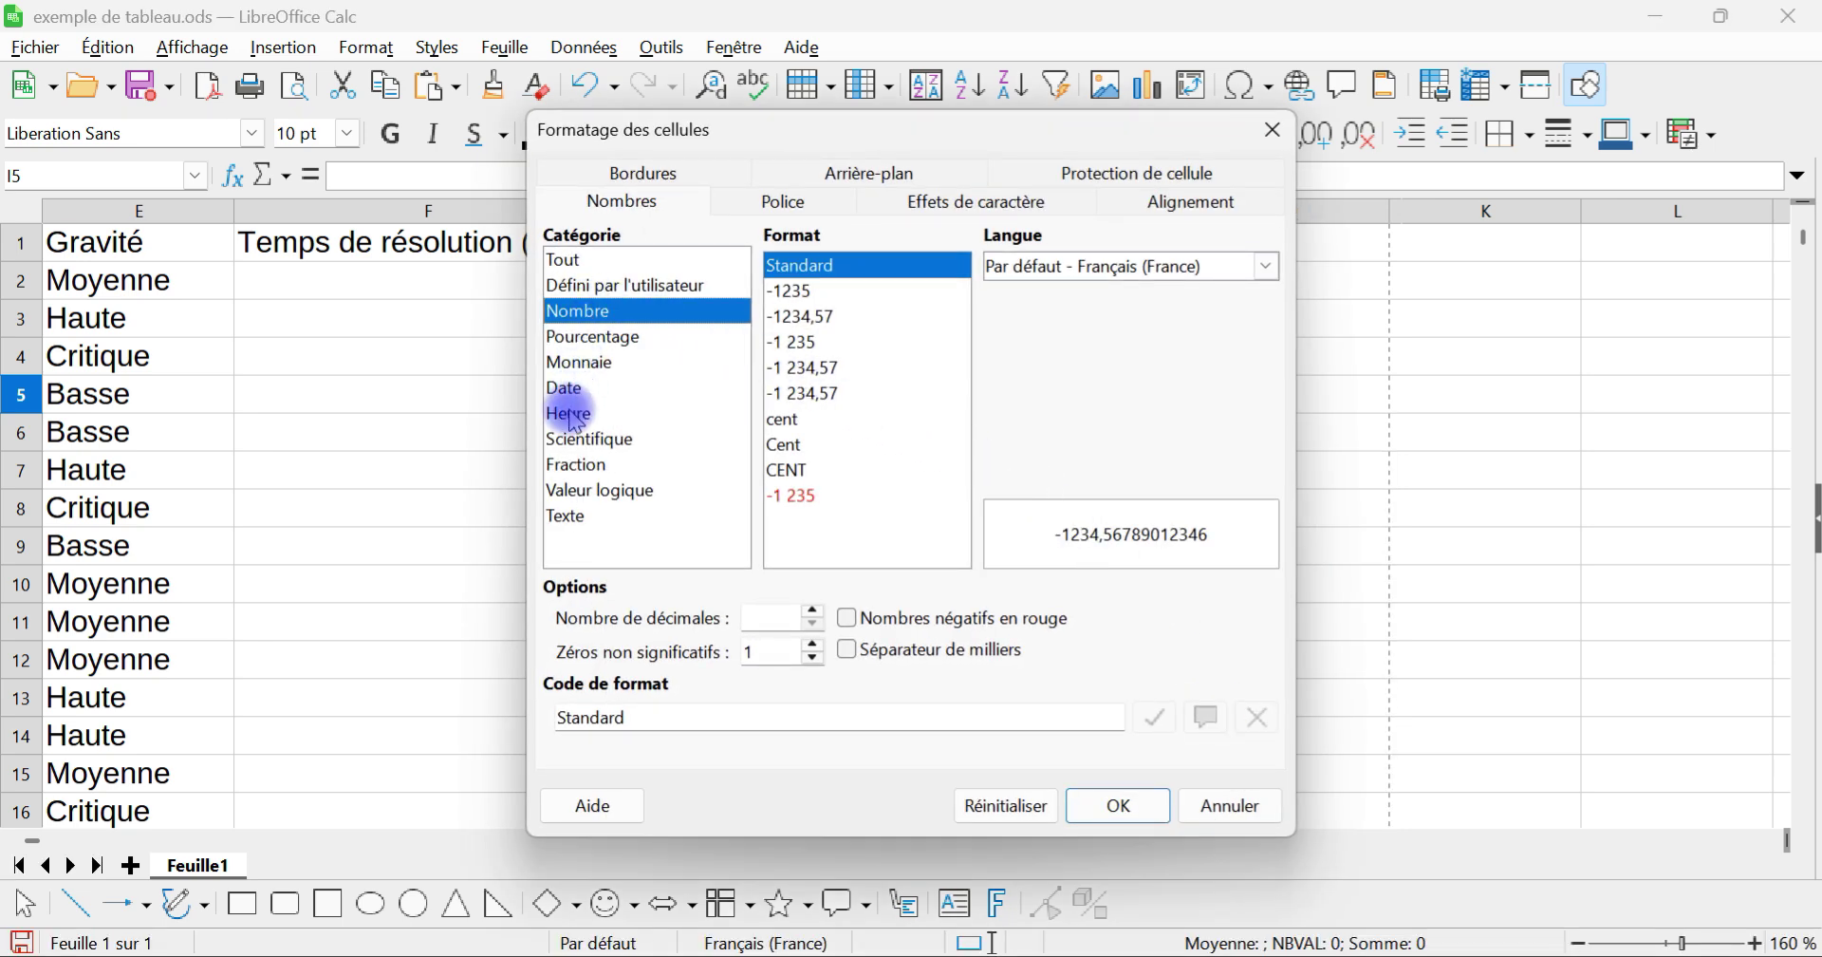
click(581, 517)
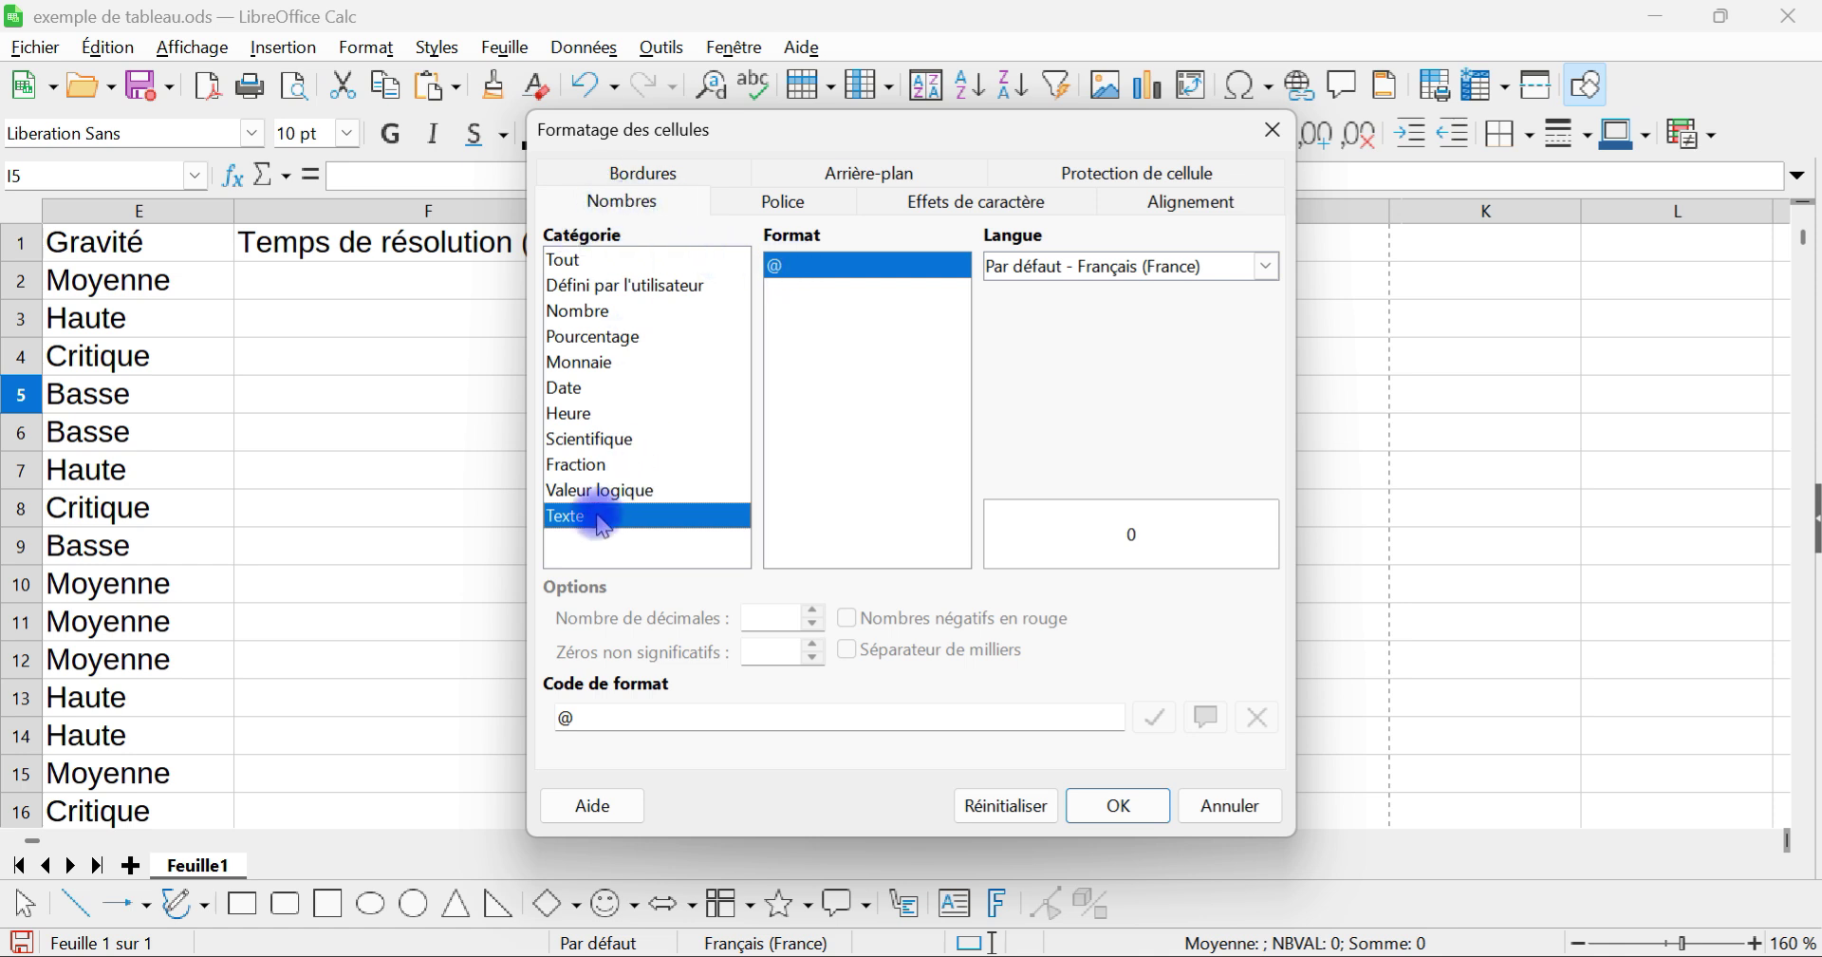
click(1134, 806)
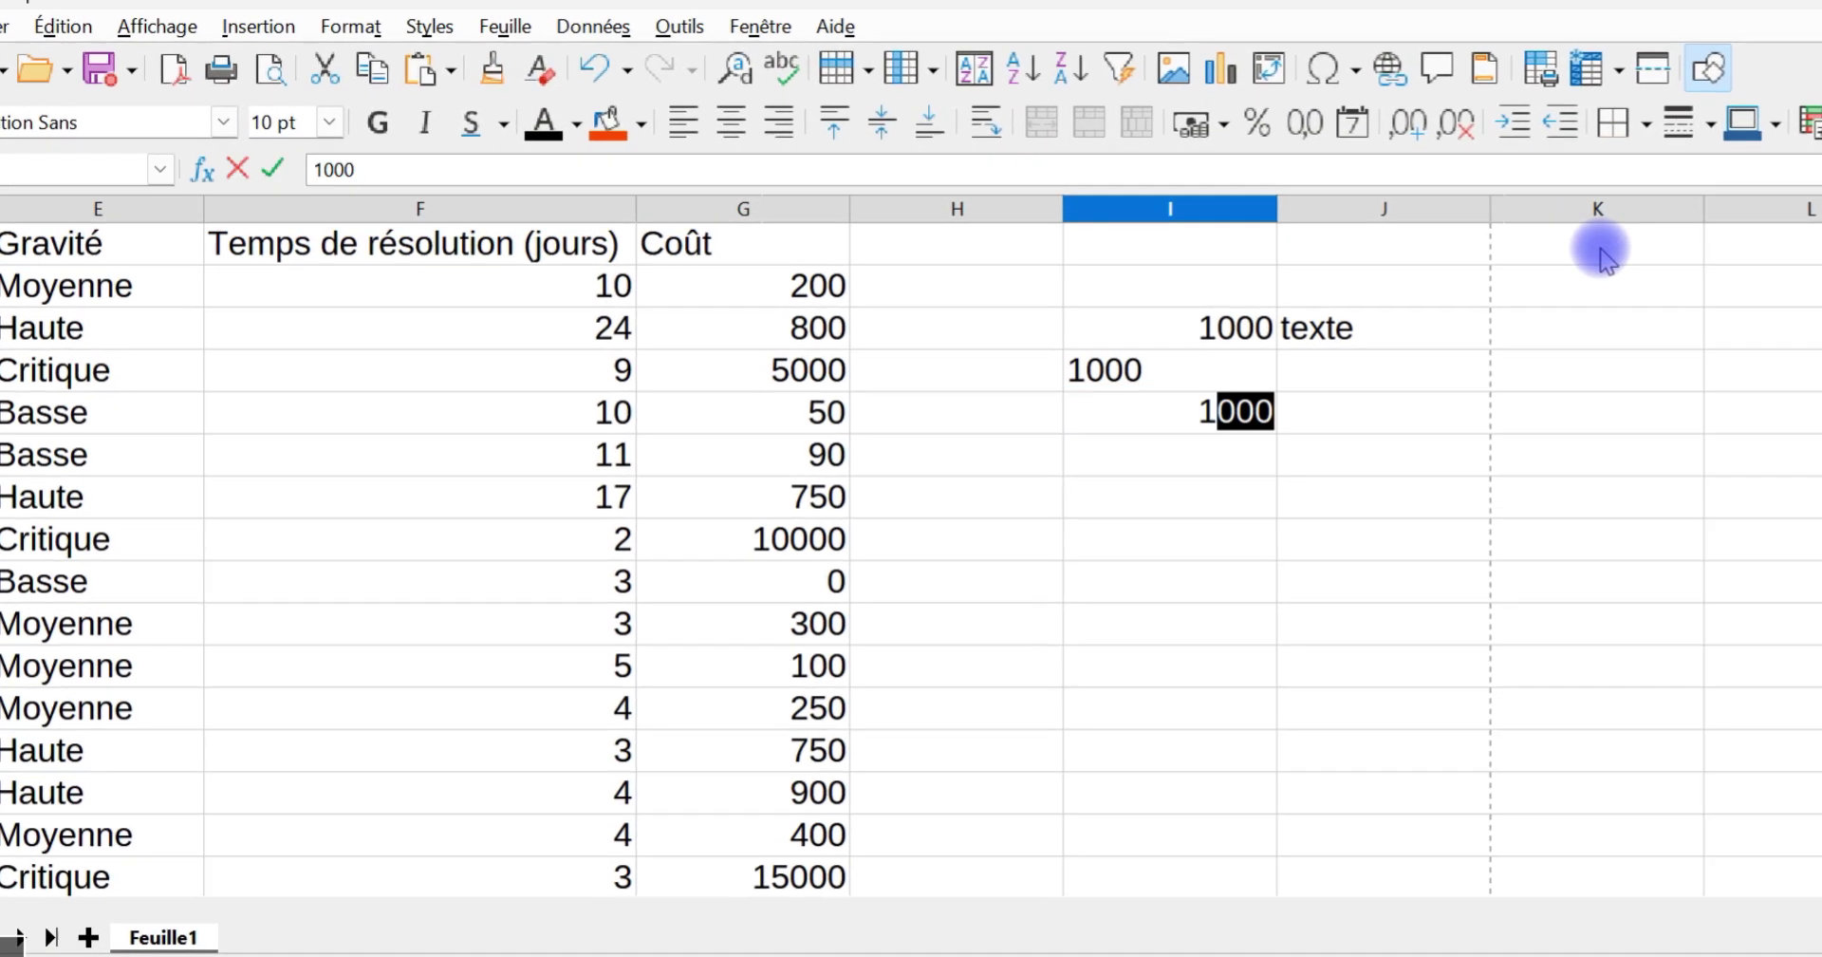
text(1000)
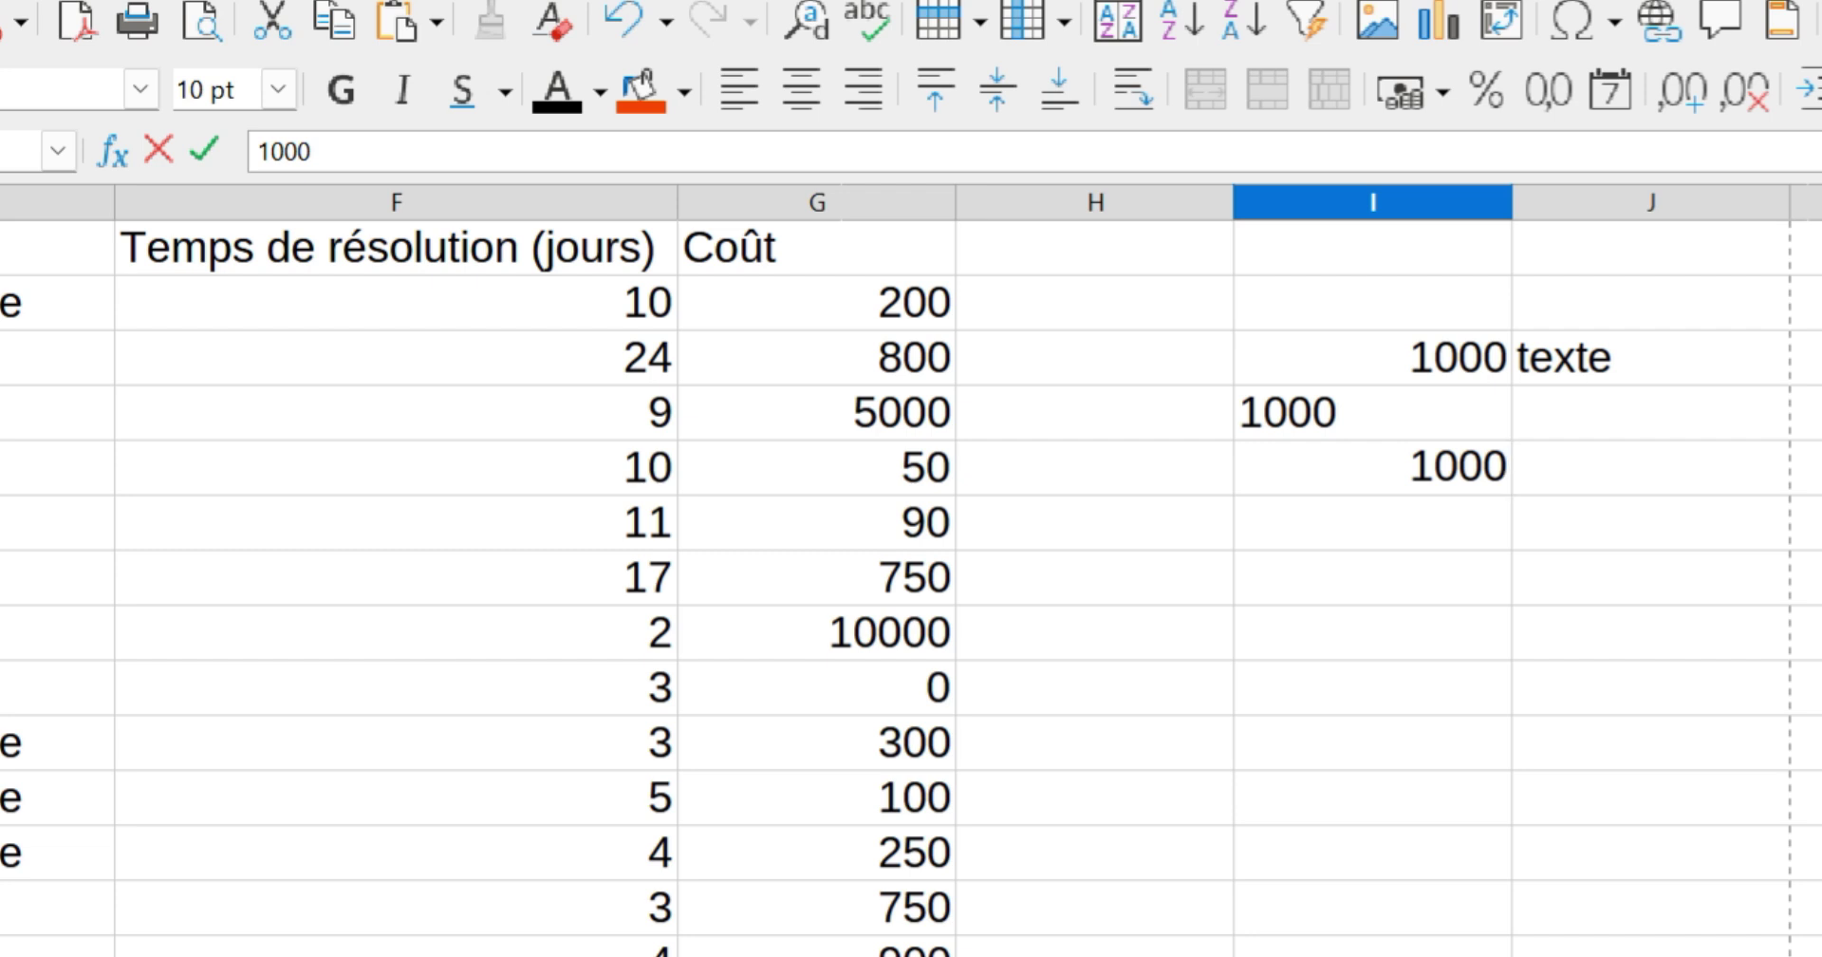
key(Return)
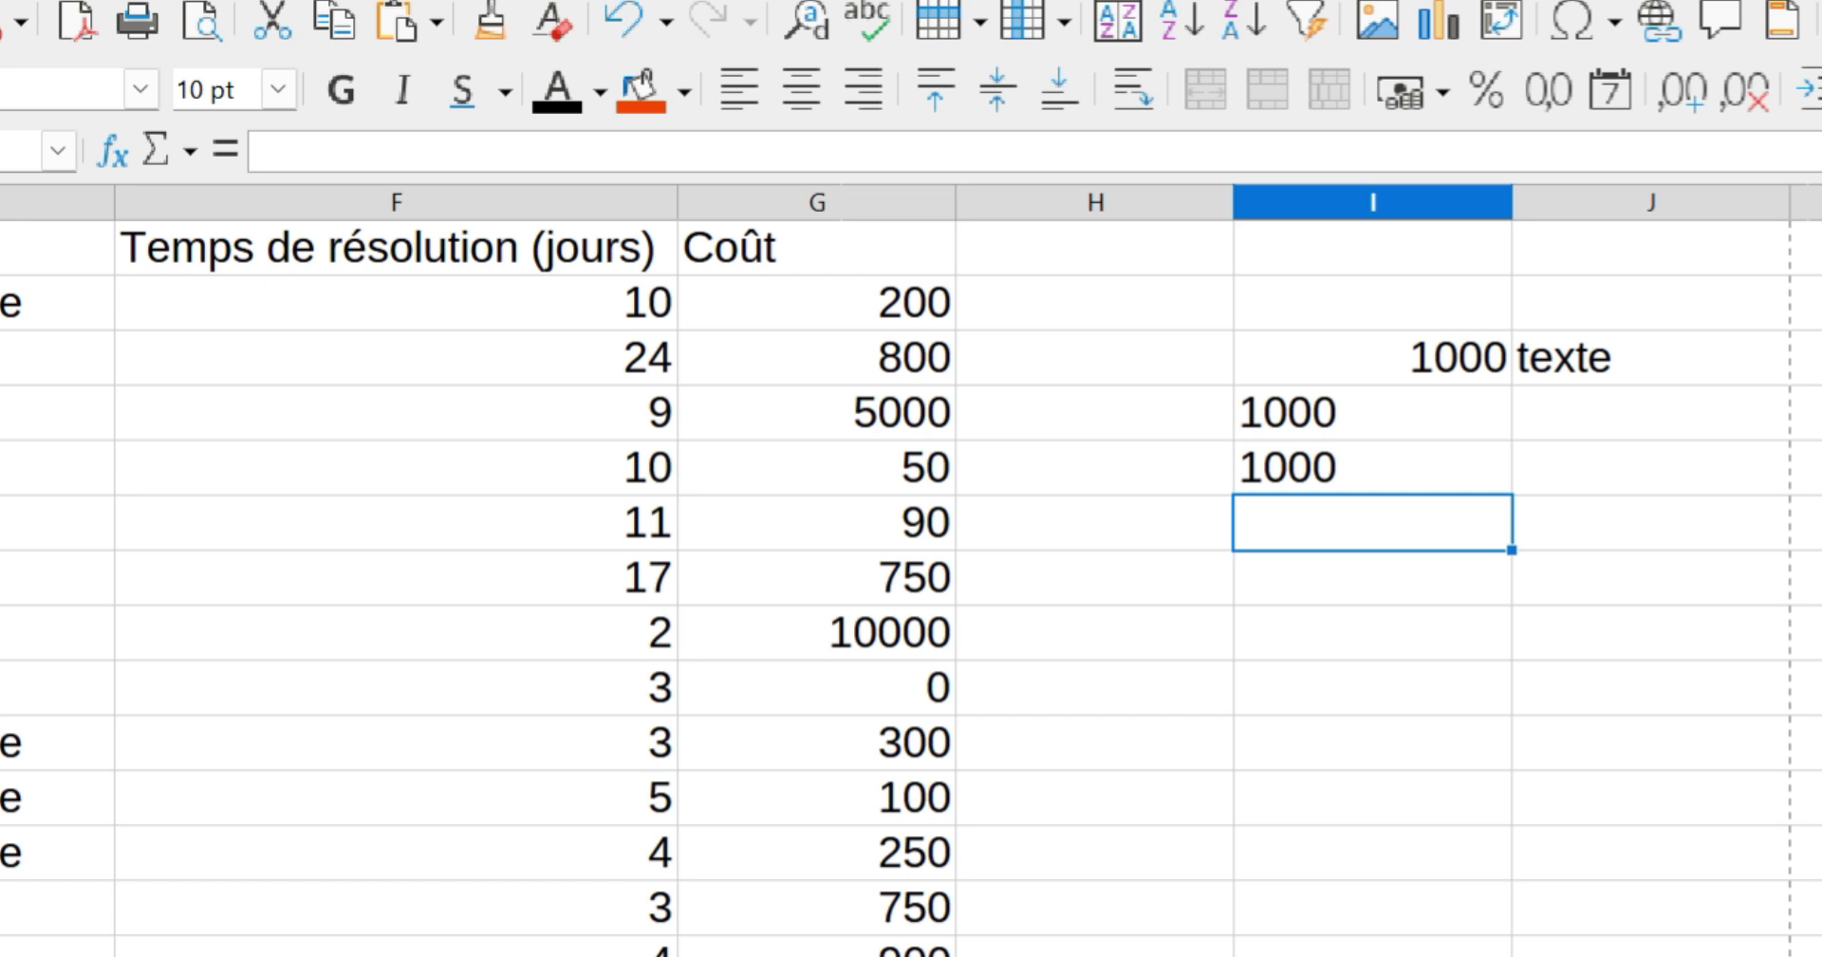
Step: Compare the stored contents of cells I3, I4 and I5 to see how each 1000 was entered
click(1400, 471)
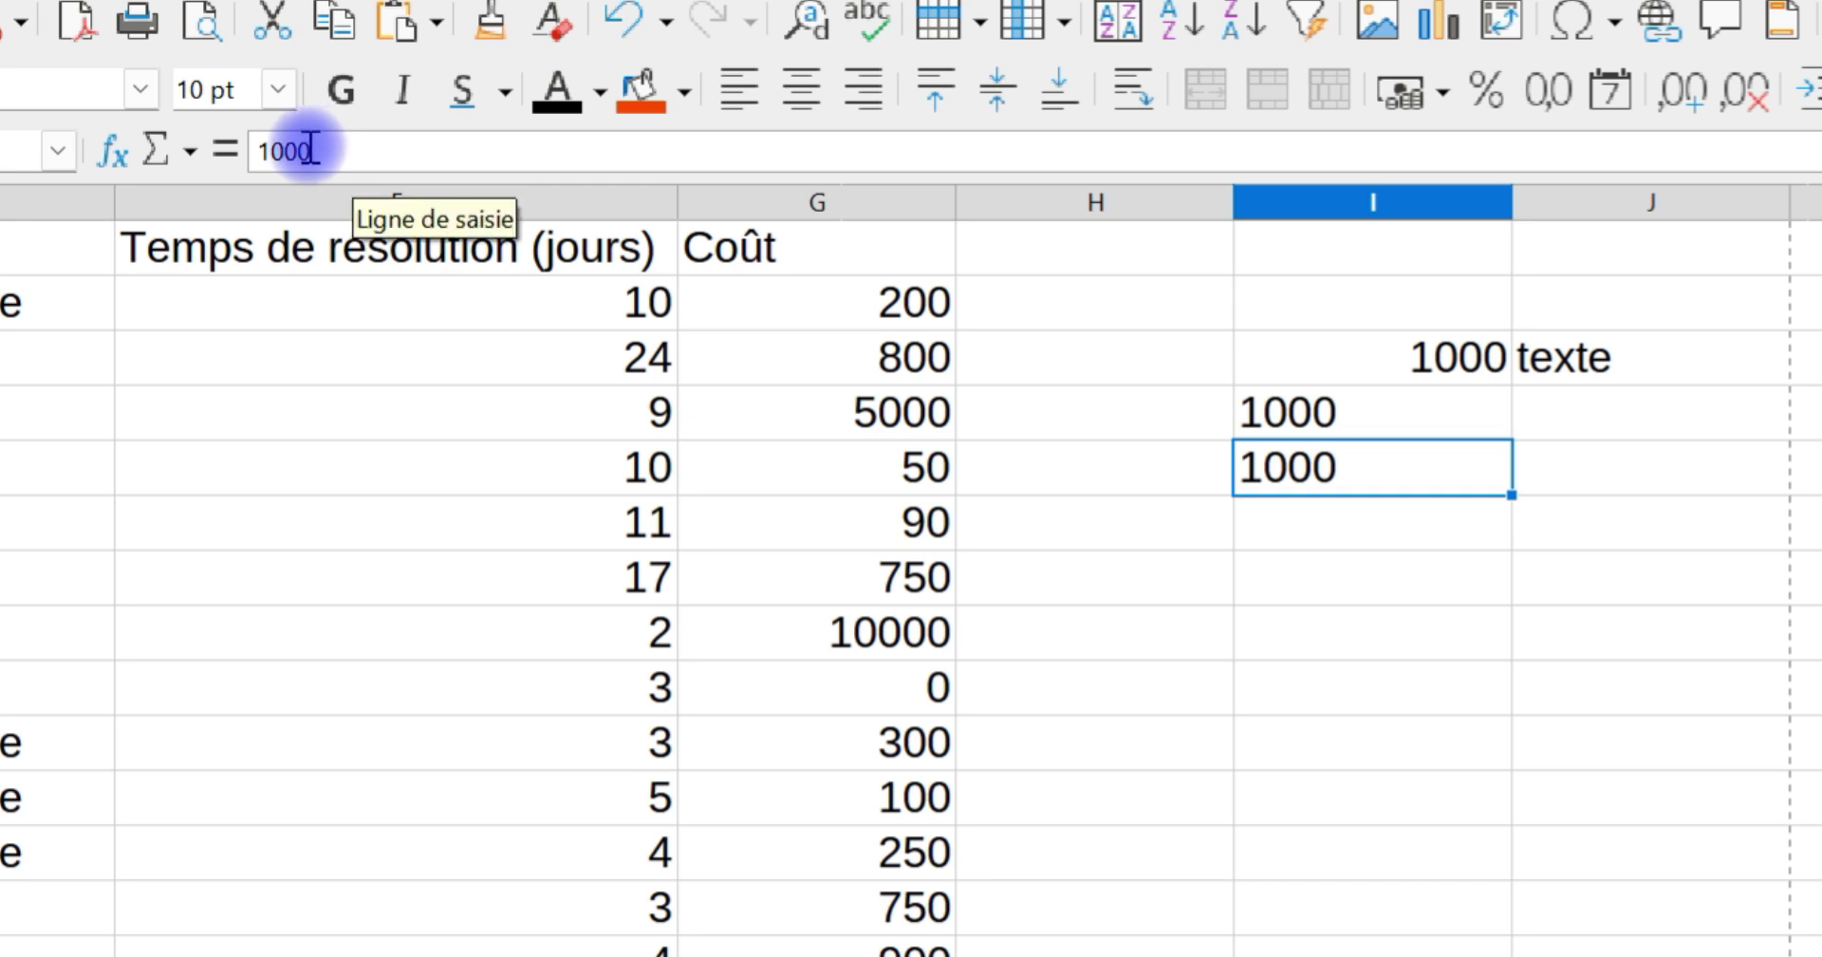
click(1367, 418)
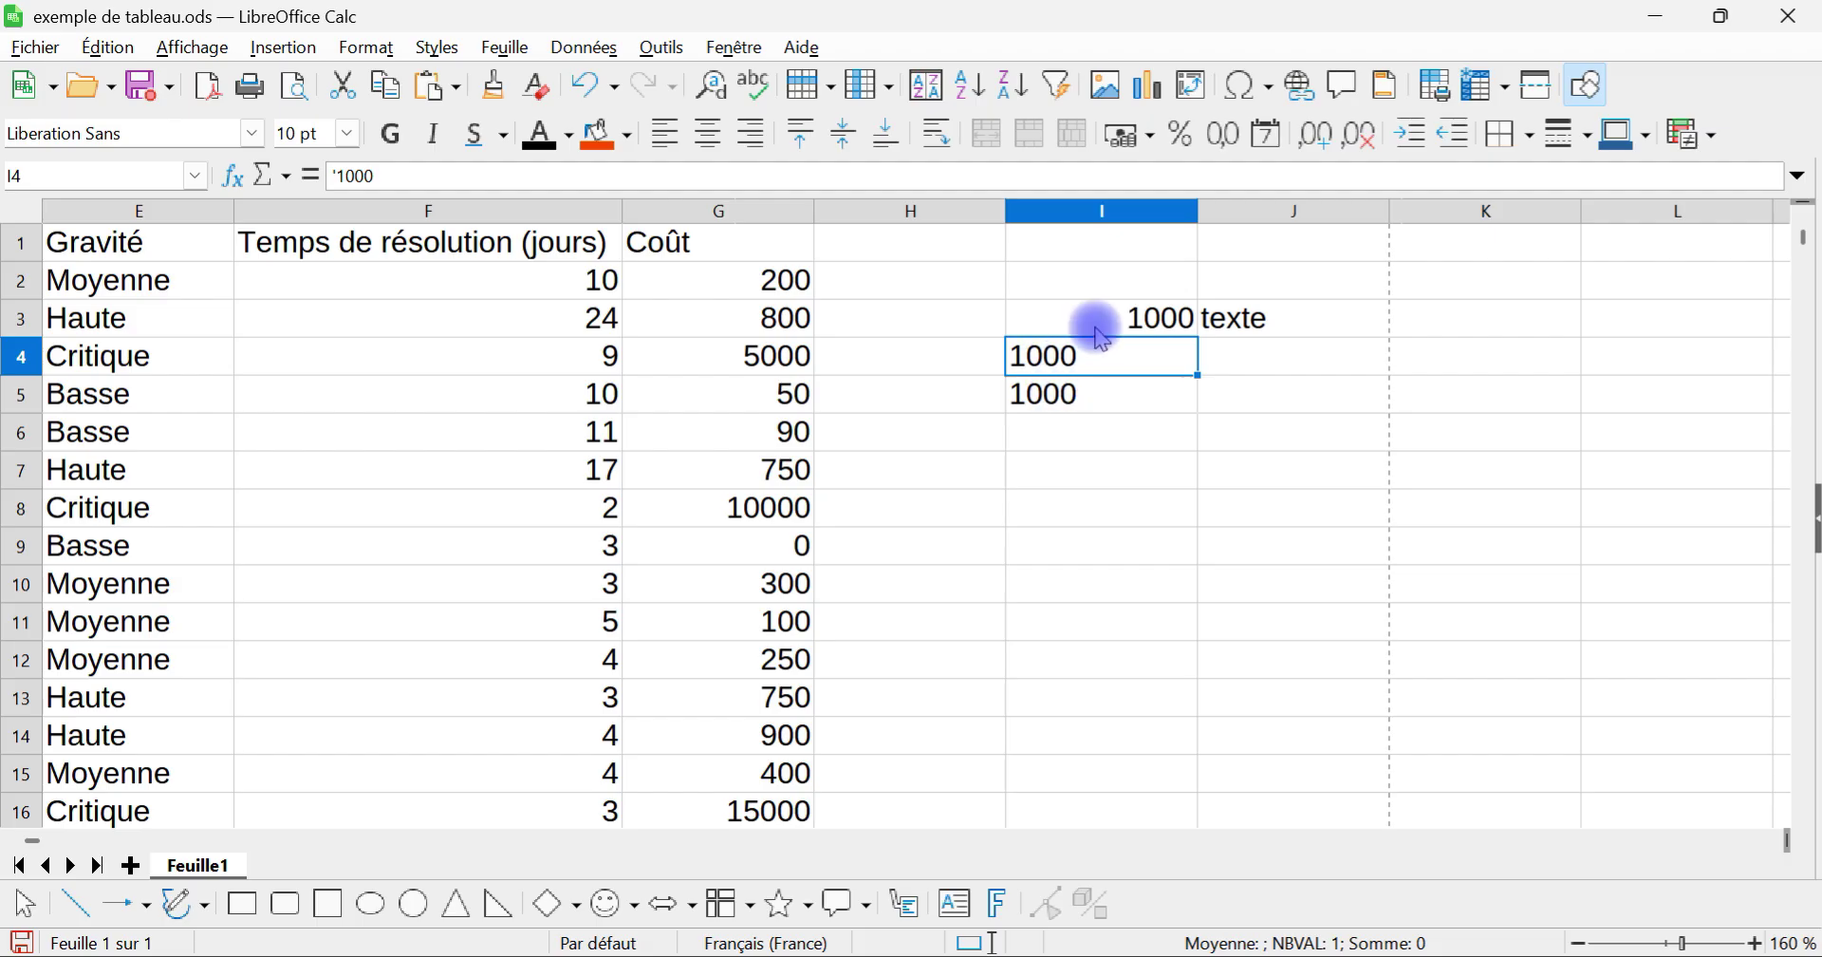
click(1101, 327)
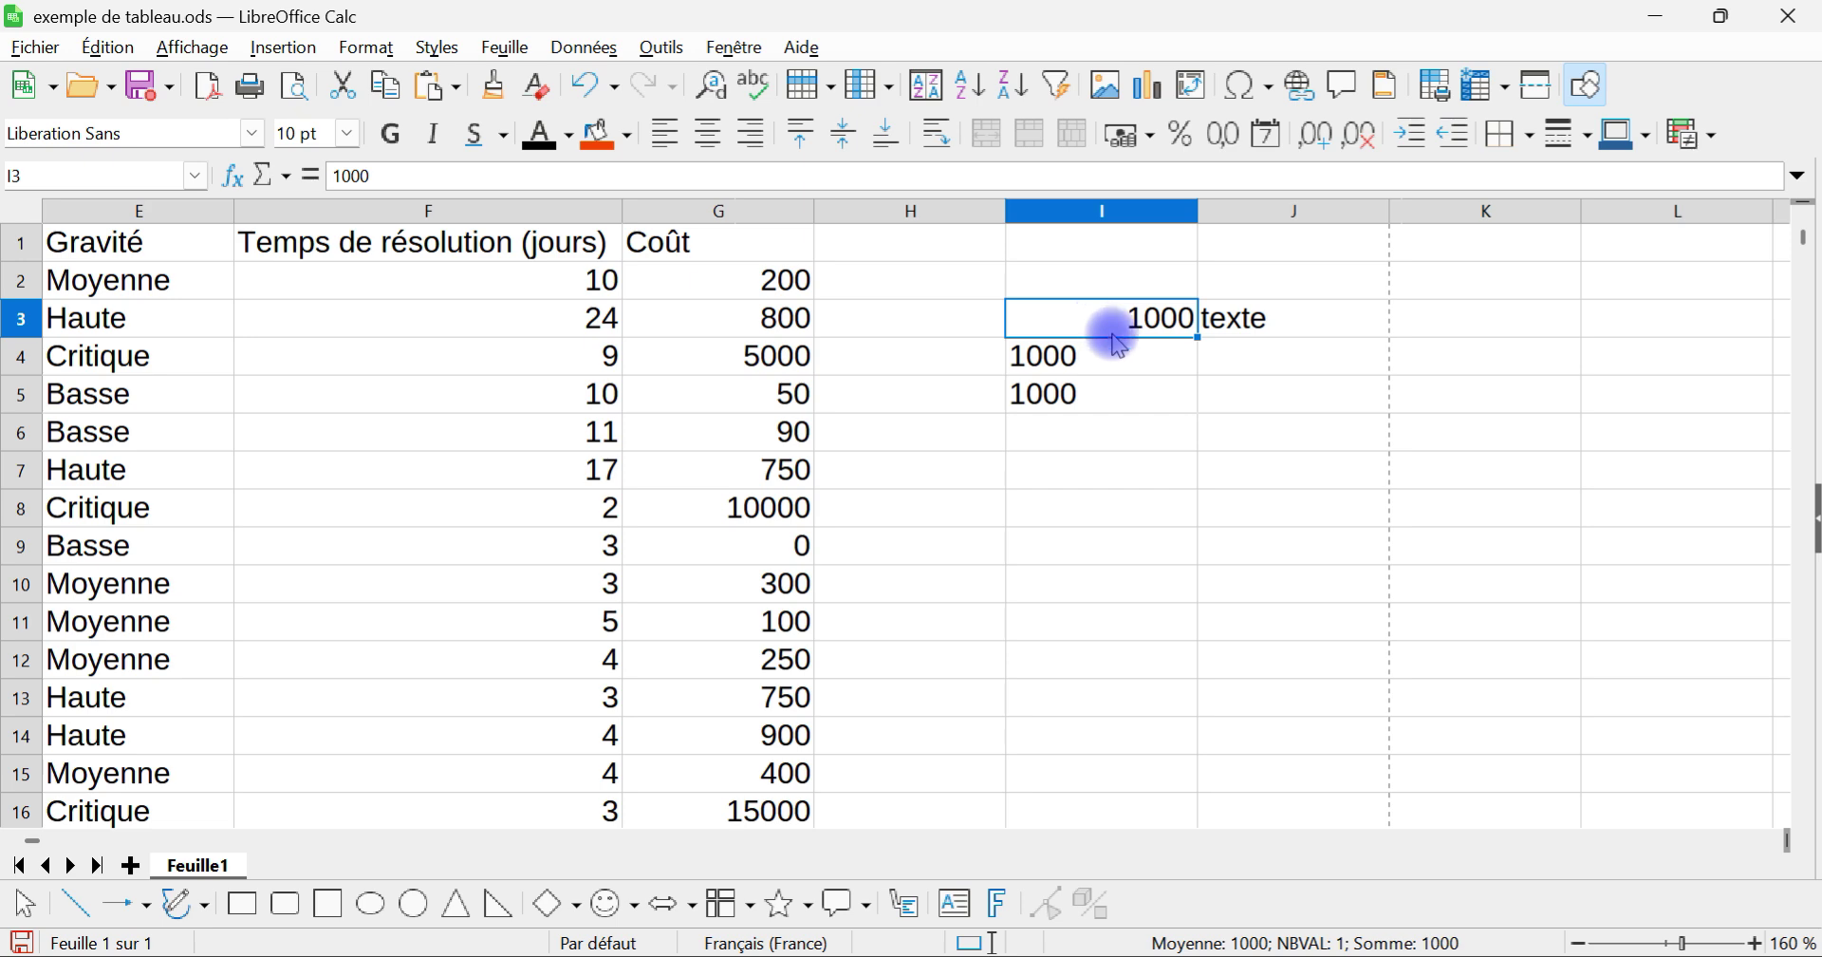
scroll(1153, 404, right, 3)
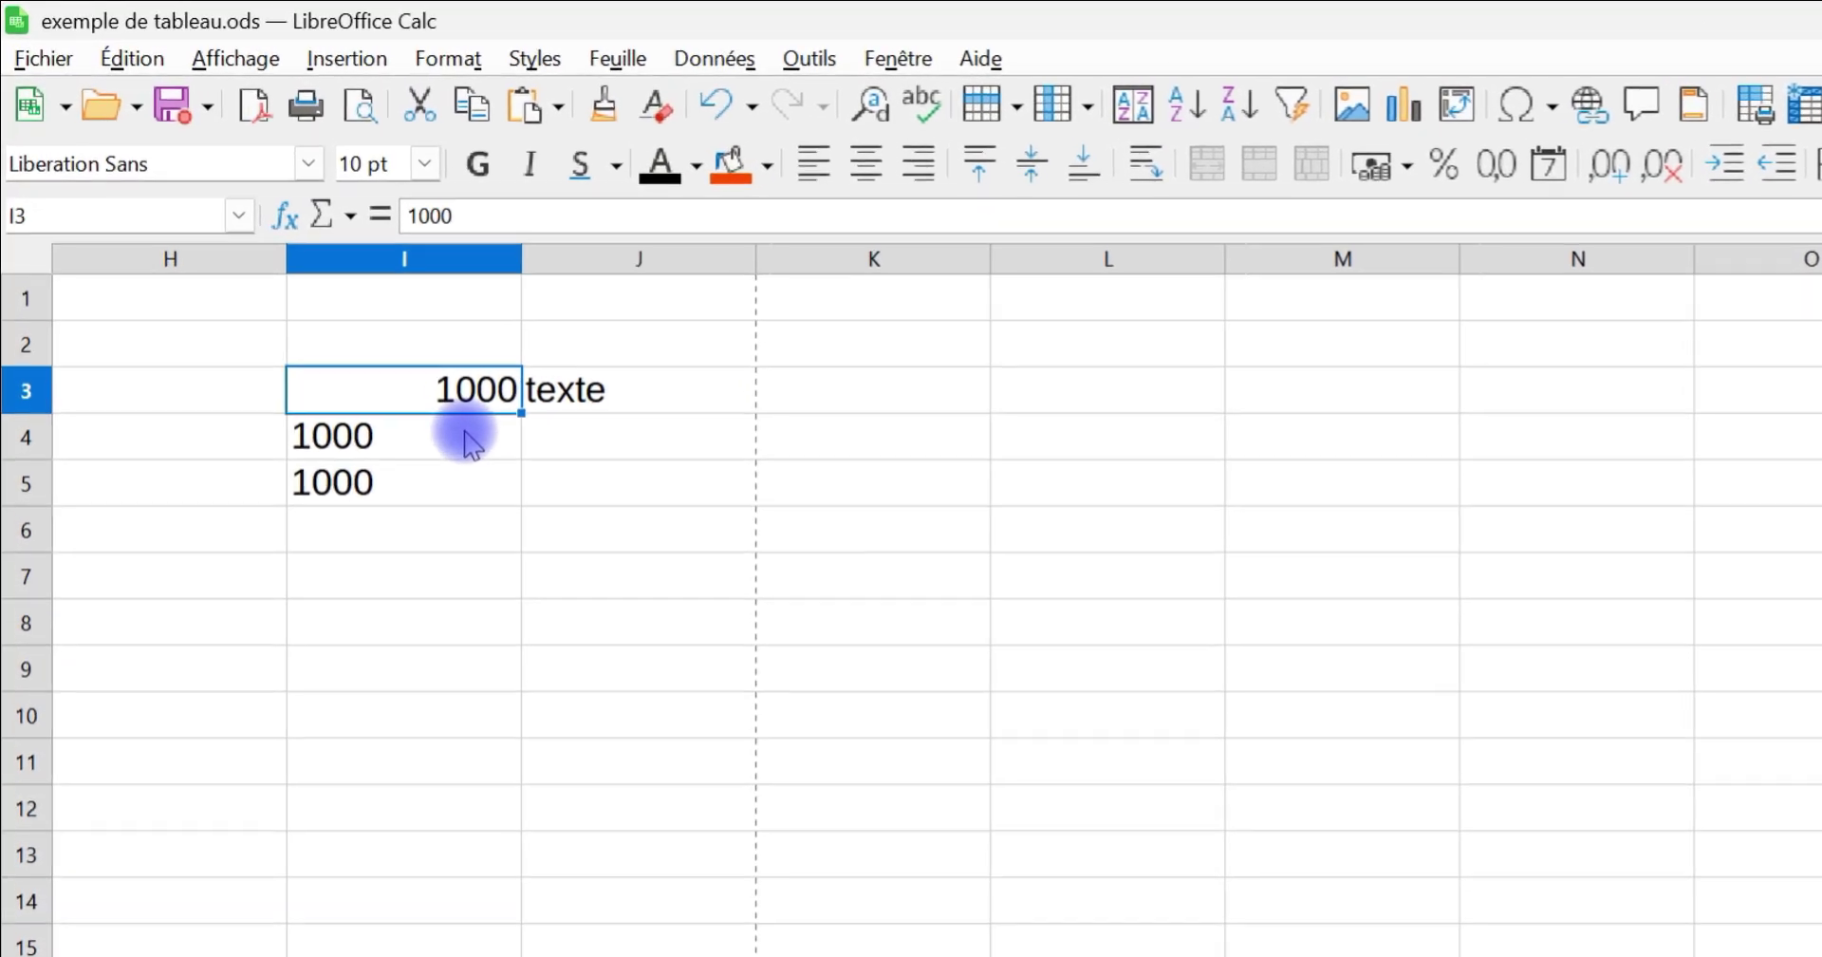
click(379, 353)
click(506, 616)
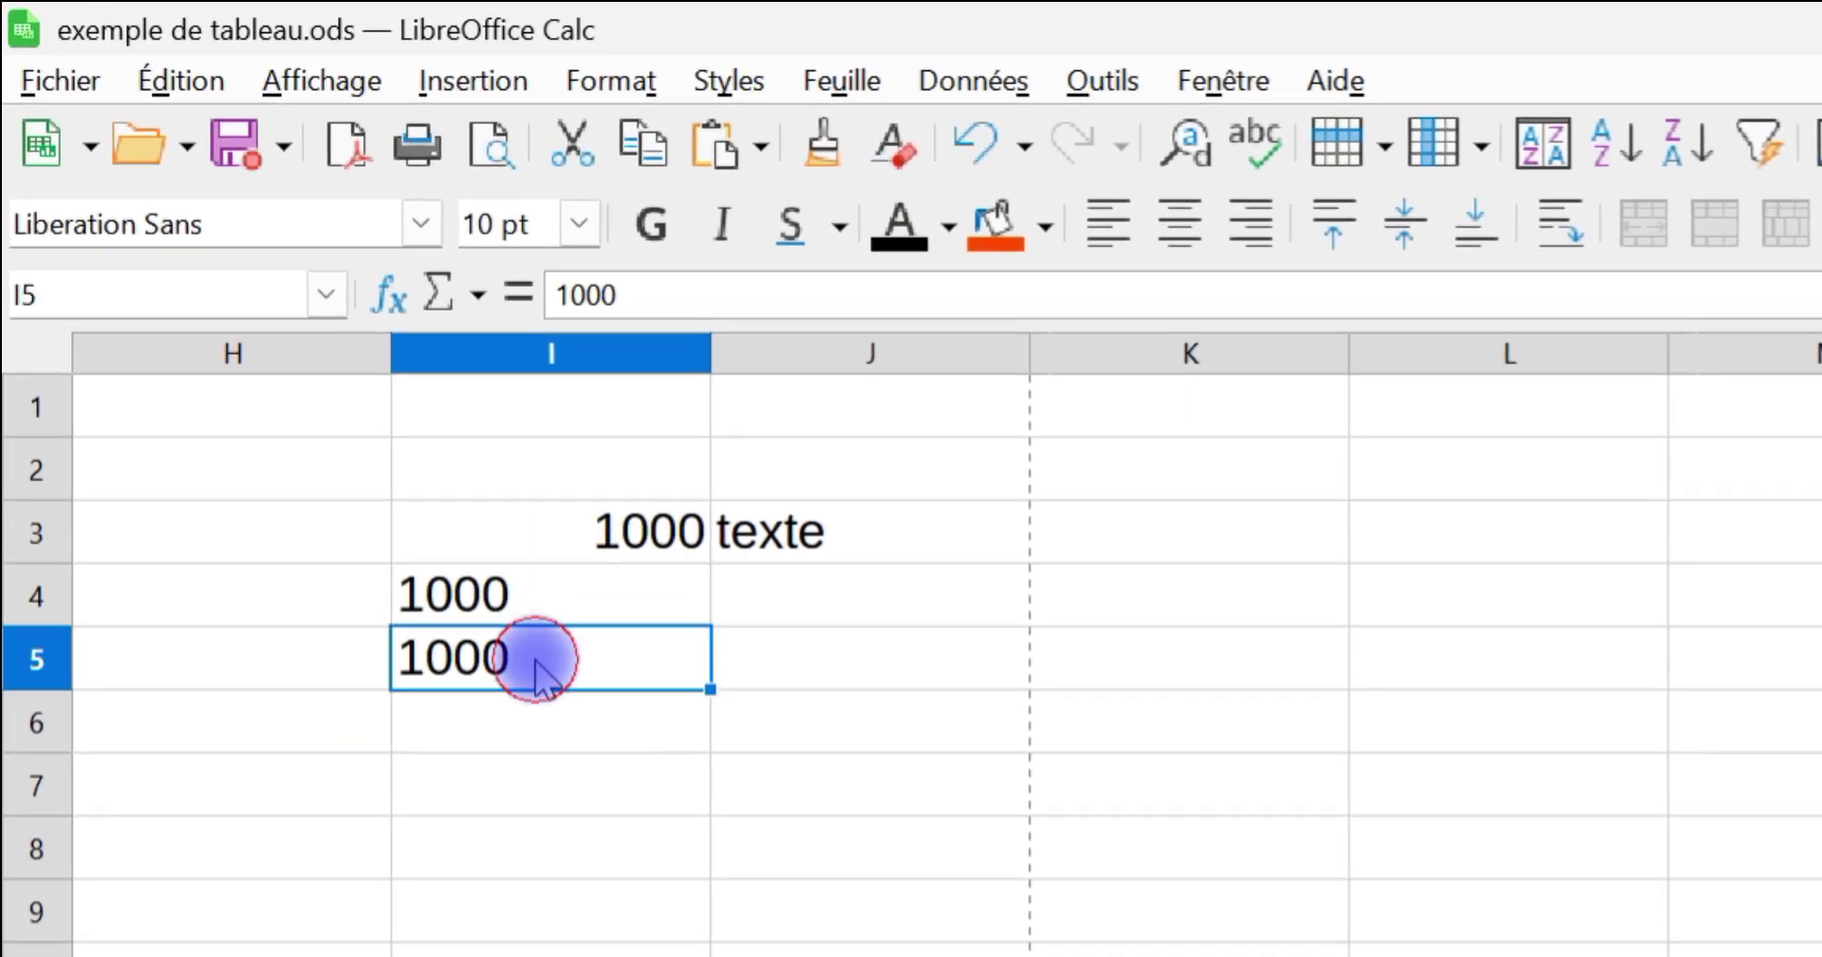
click(532, 561)
click(612, 525)
click(577, 601)
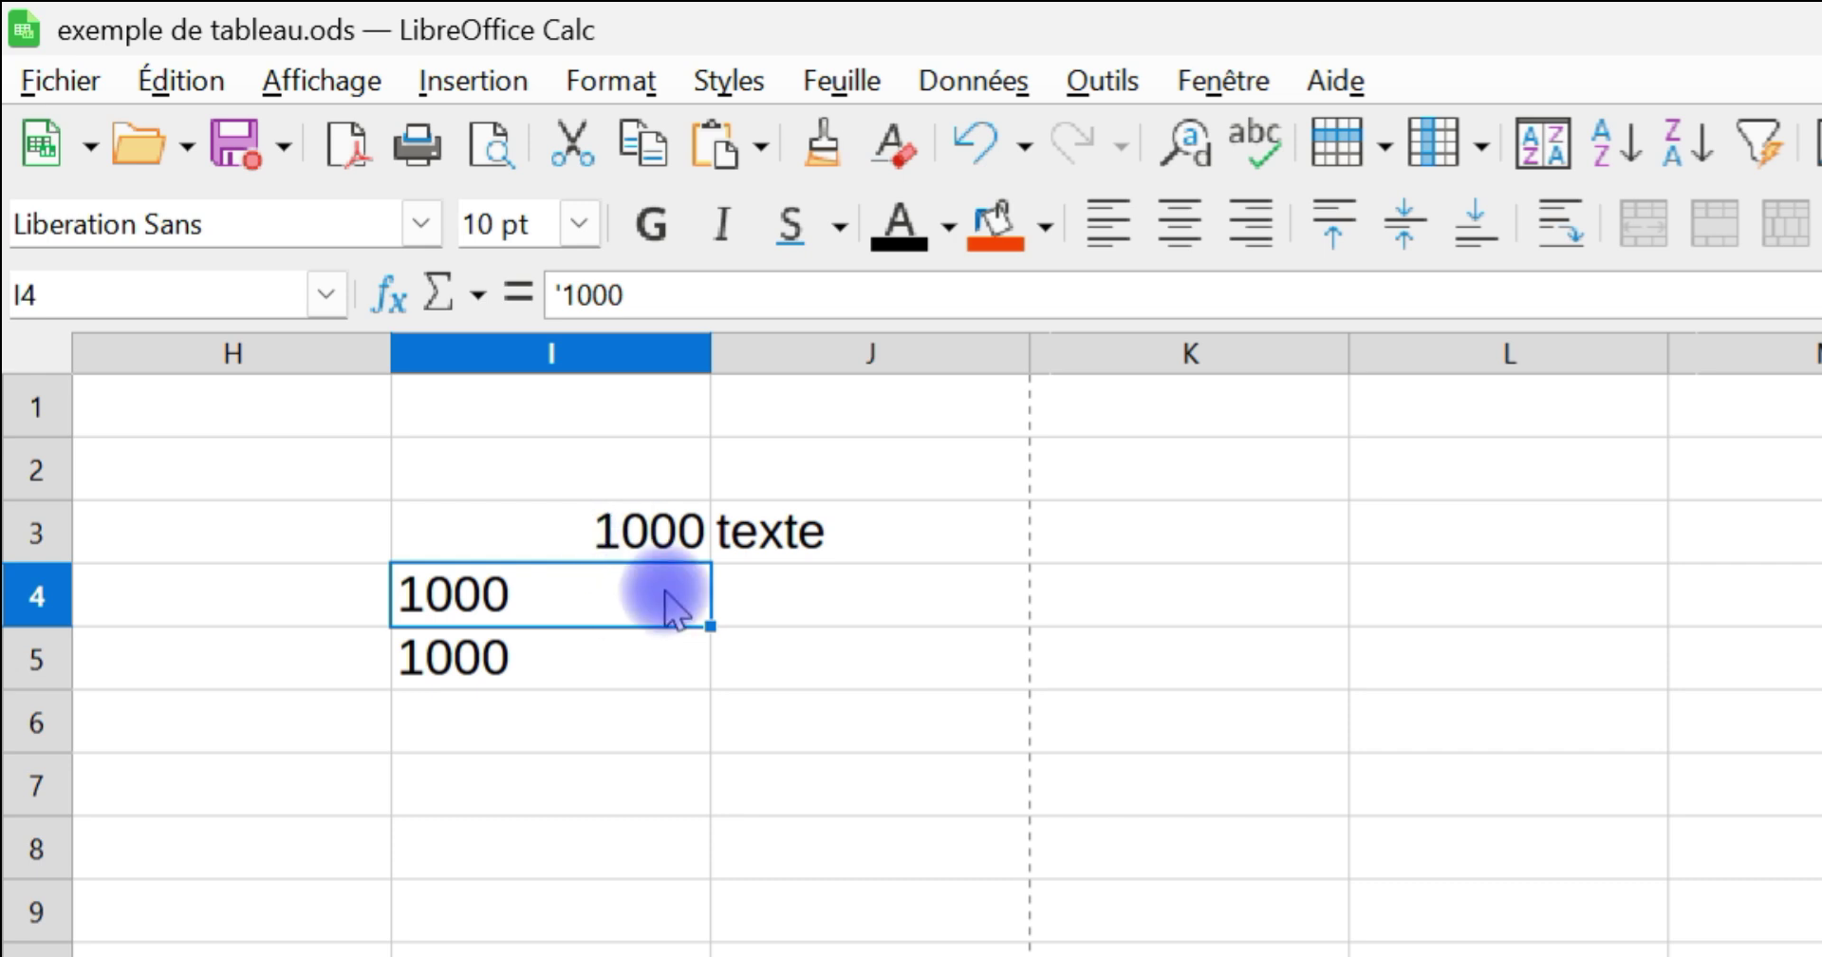
Step: Insert the Somme function in I6 to total the range I3:I5
click(564, 730)
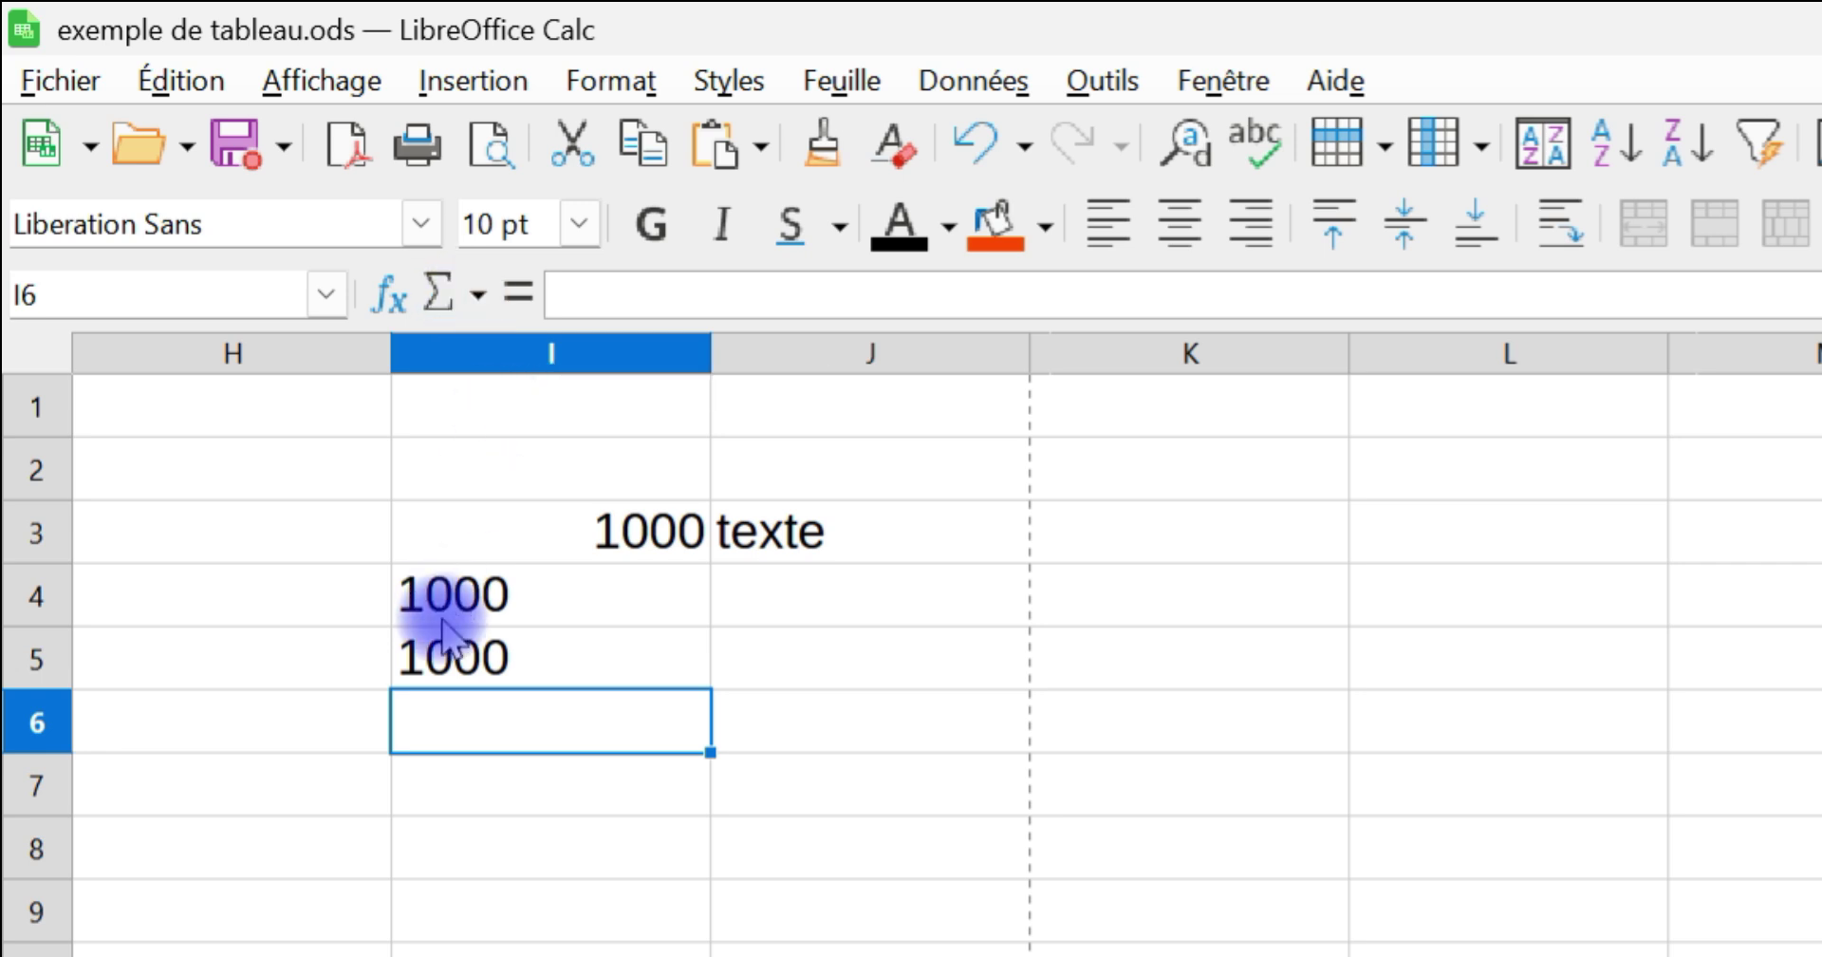
click(477, 304)
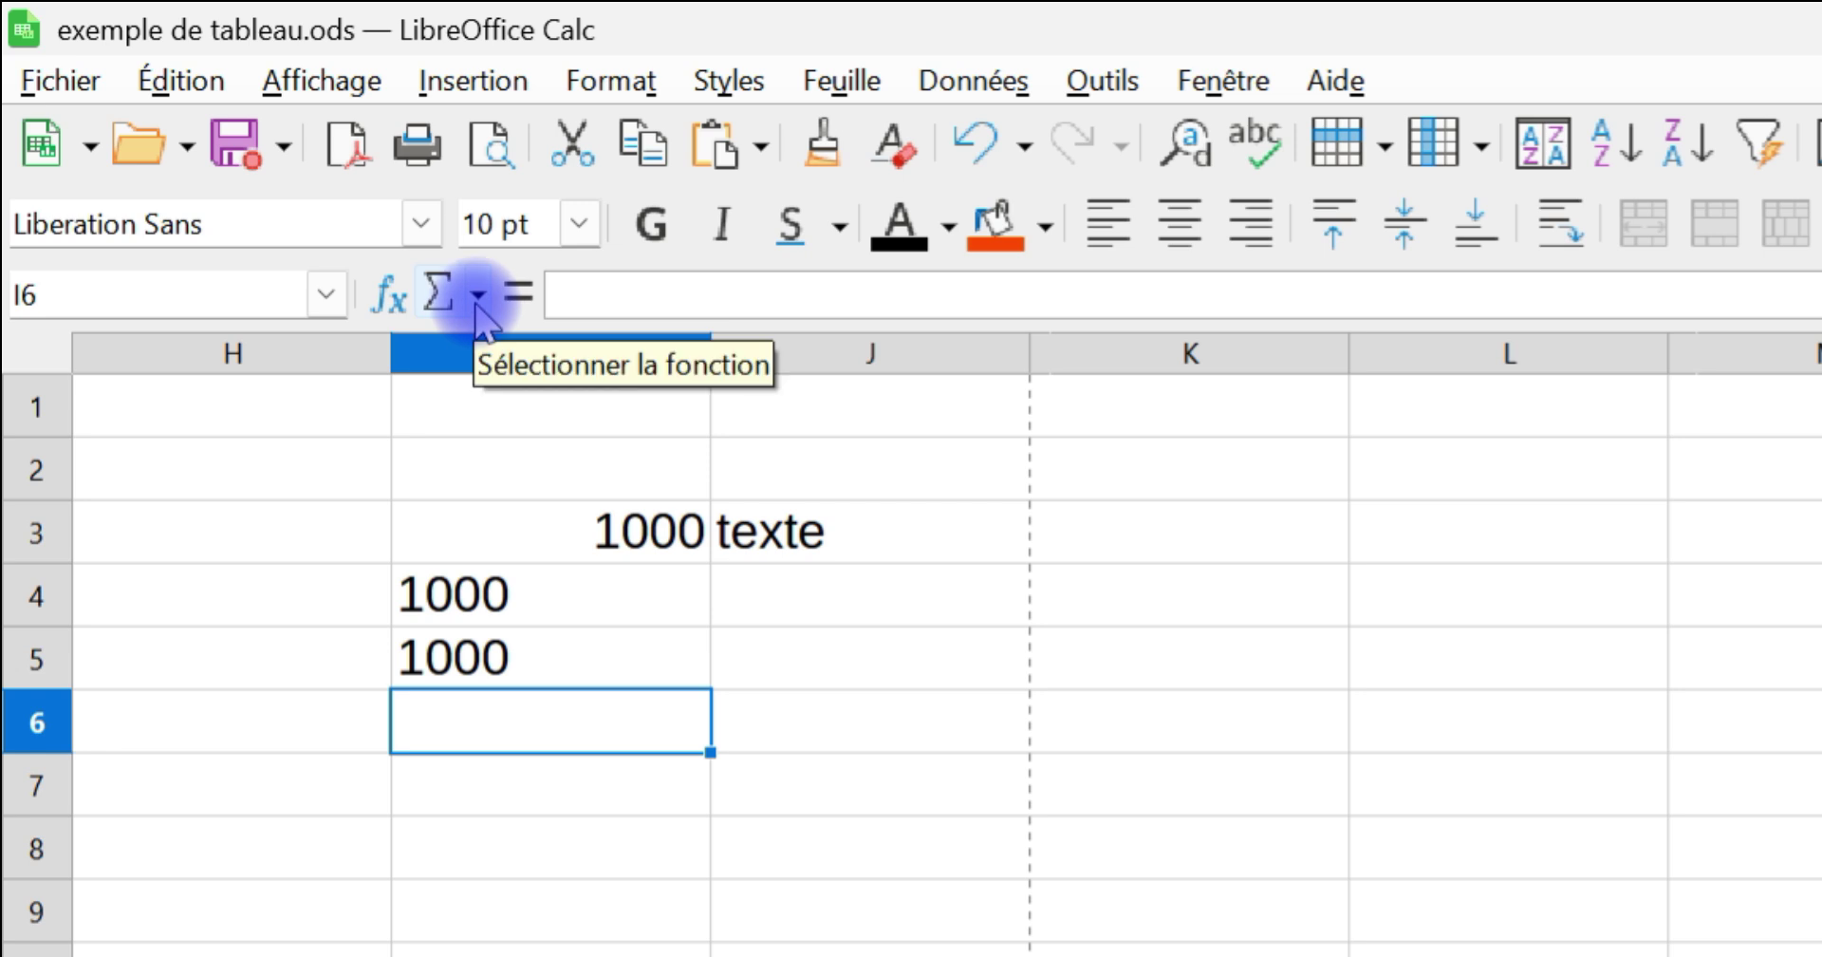
click(477, 300)
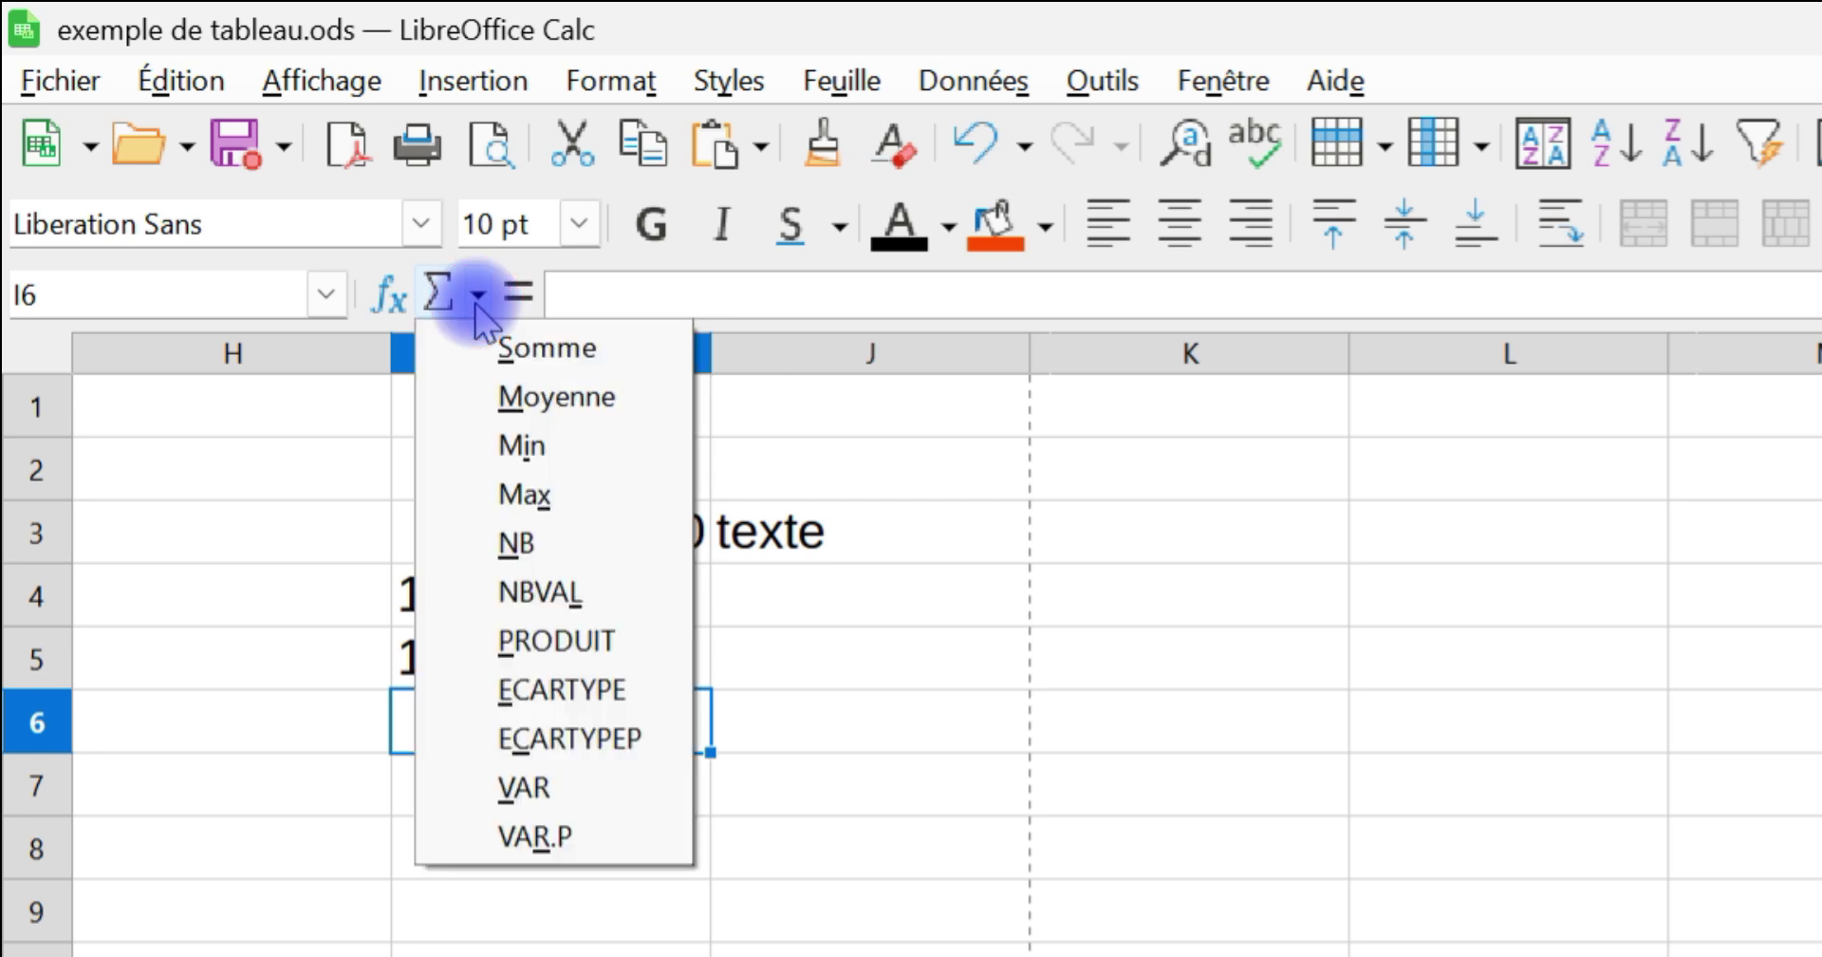
click(586, 364)
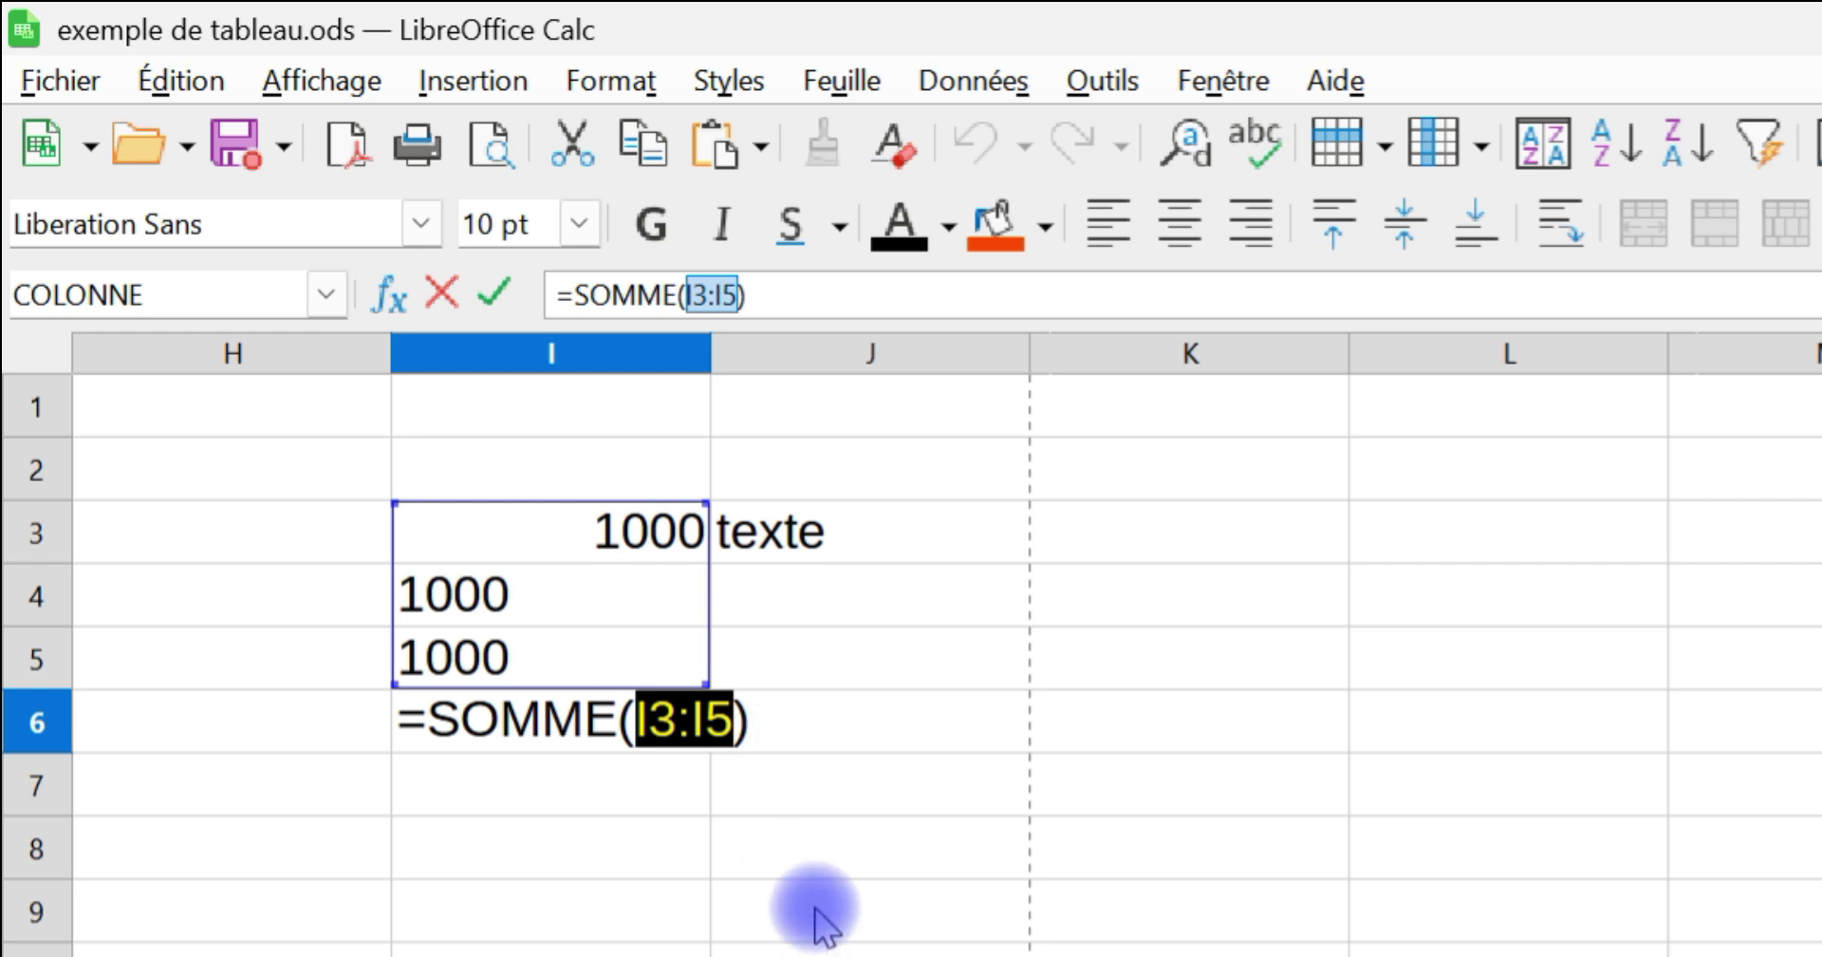
key(Return)
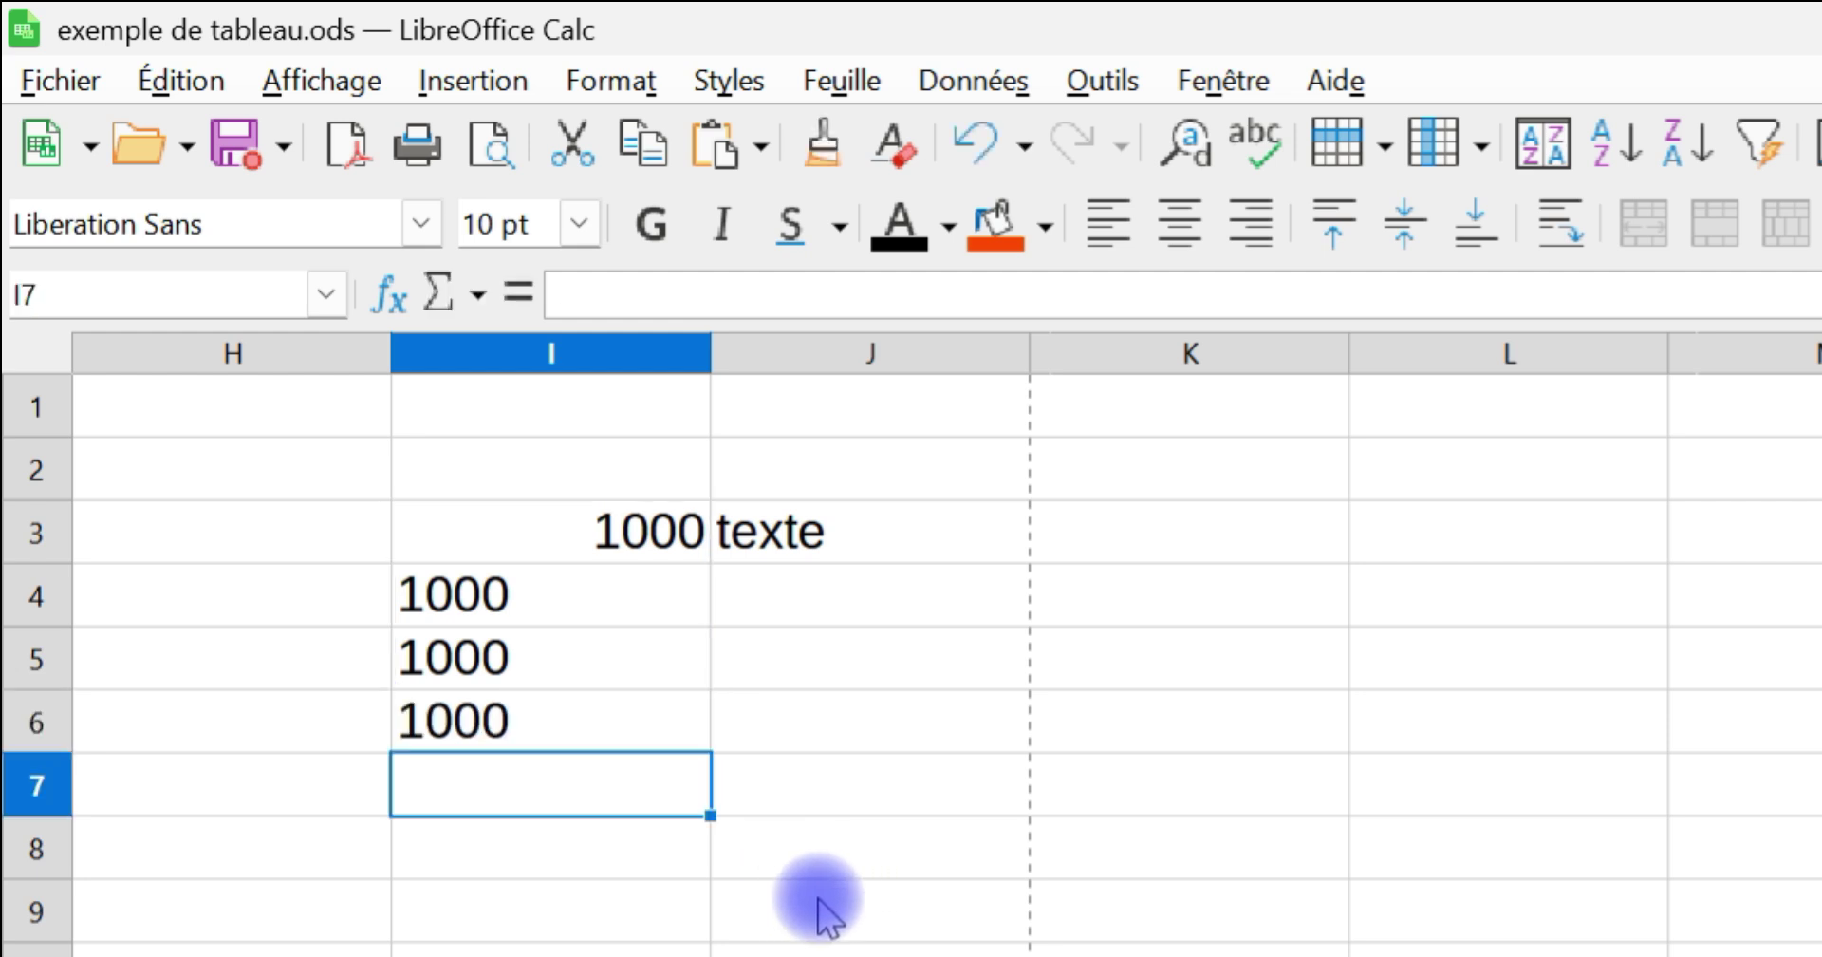
Step: Give cell I3 an orange-red background and make the range I3:I5 bold
click(626, 546)
click(994, 234)
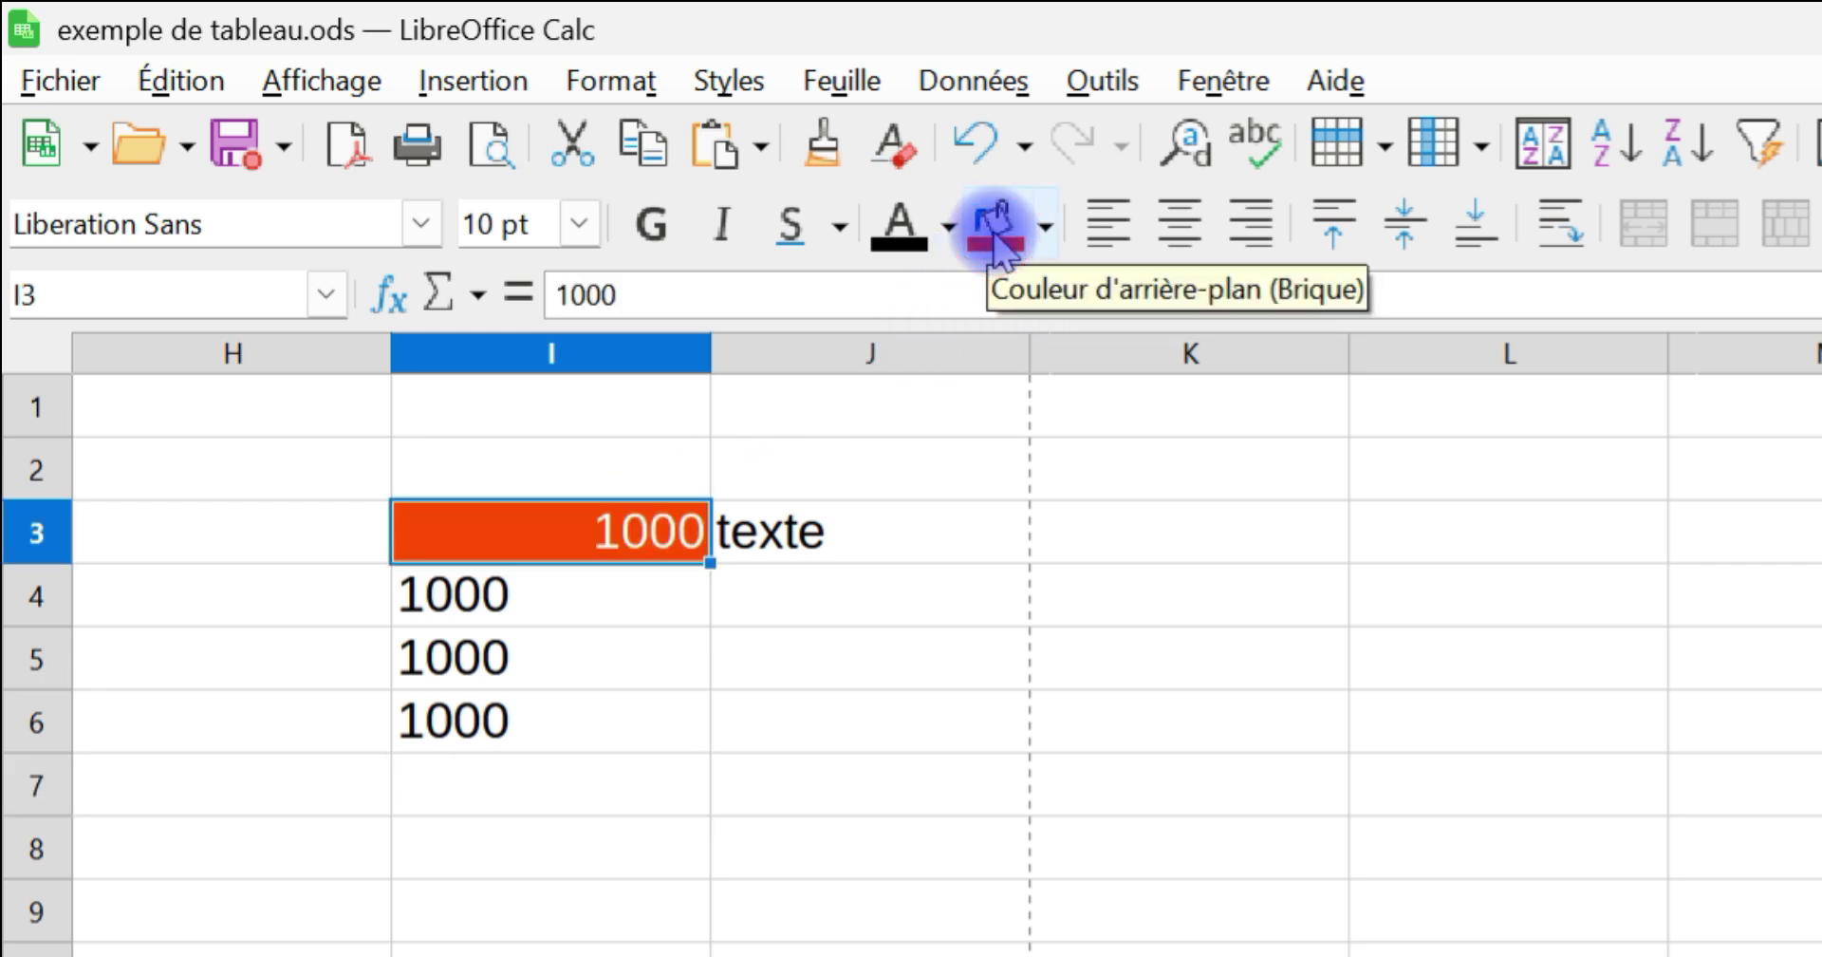
click(479, 598)
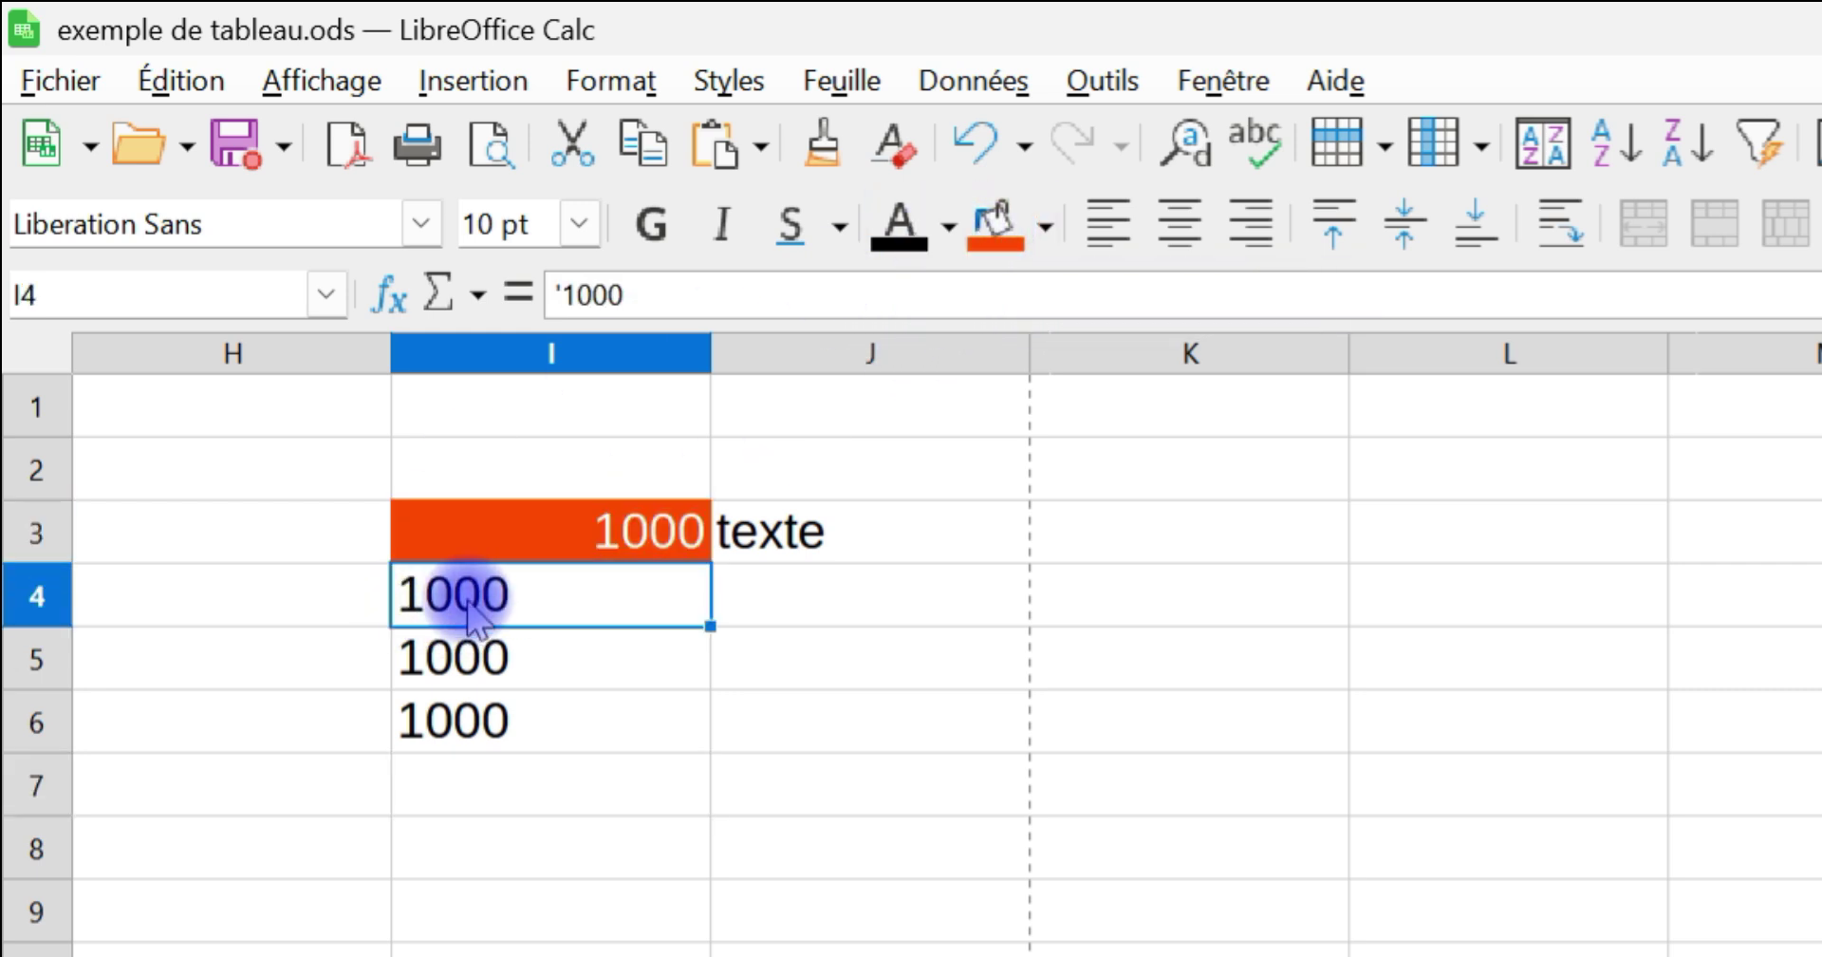
drag(518, 649, 549, 541)
click(655, 223)
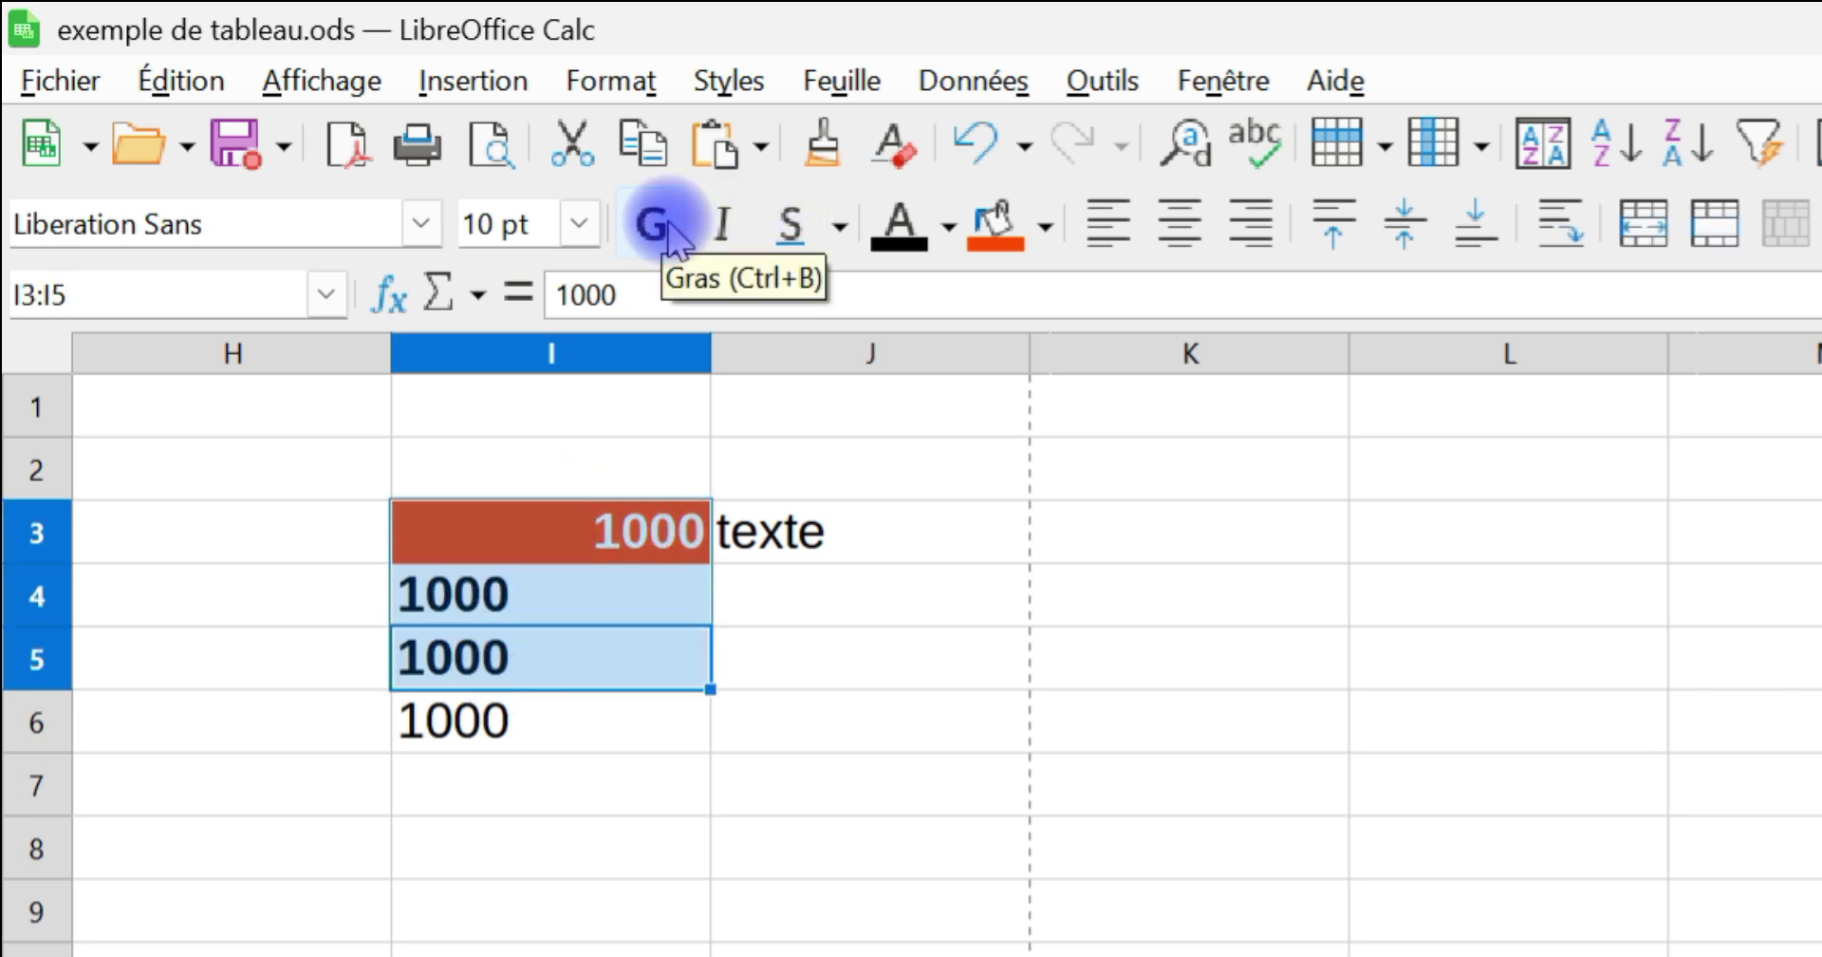
Step: Remove the leading apostrophe from the value in I4 to convert it to a number
click(493, 595)
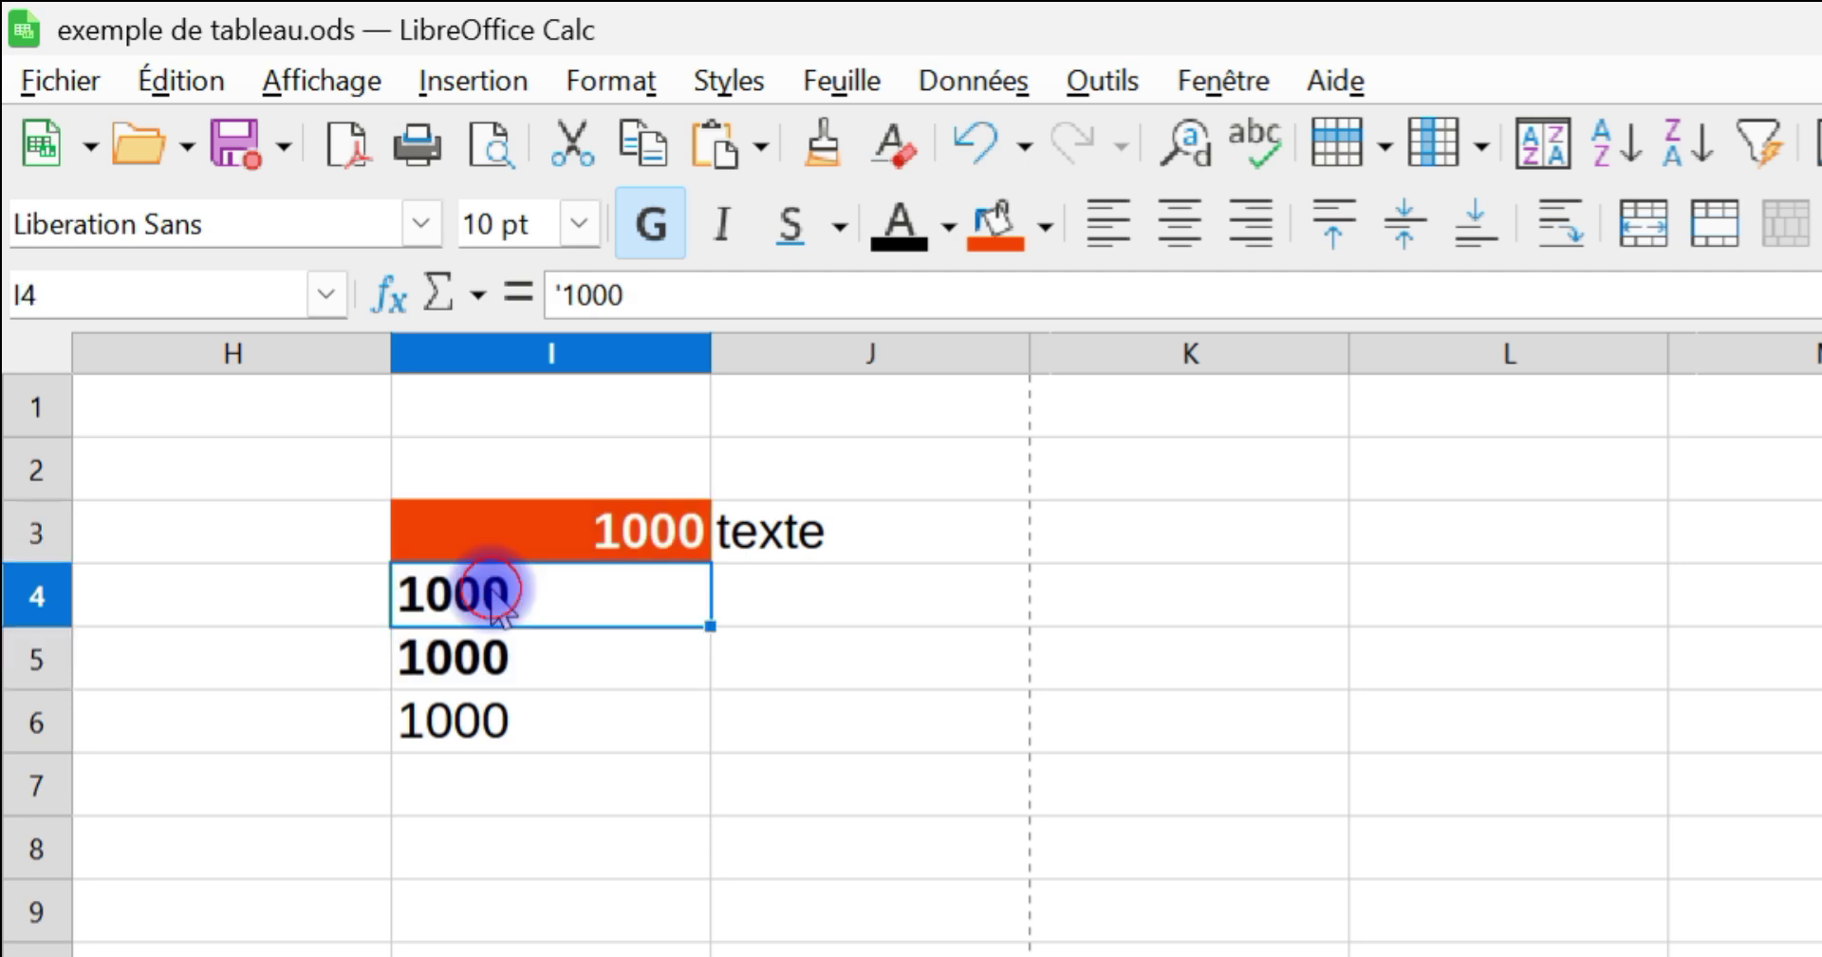
click(561, 296)
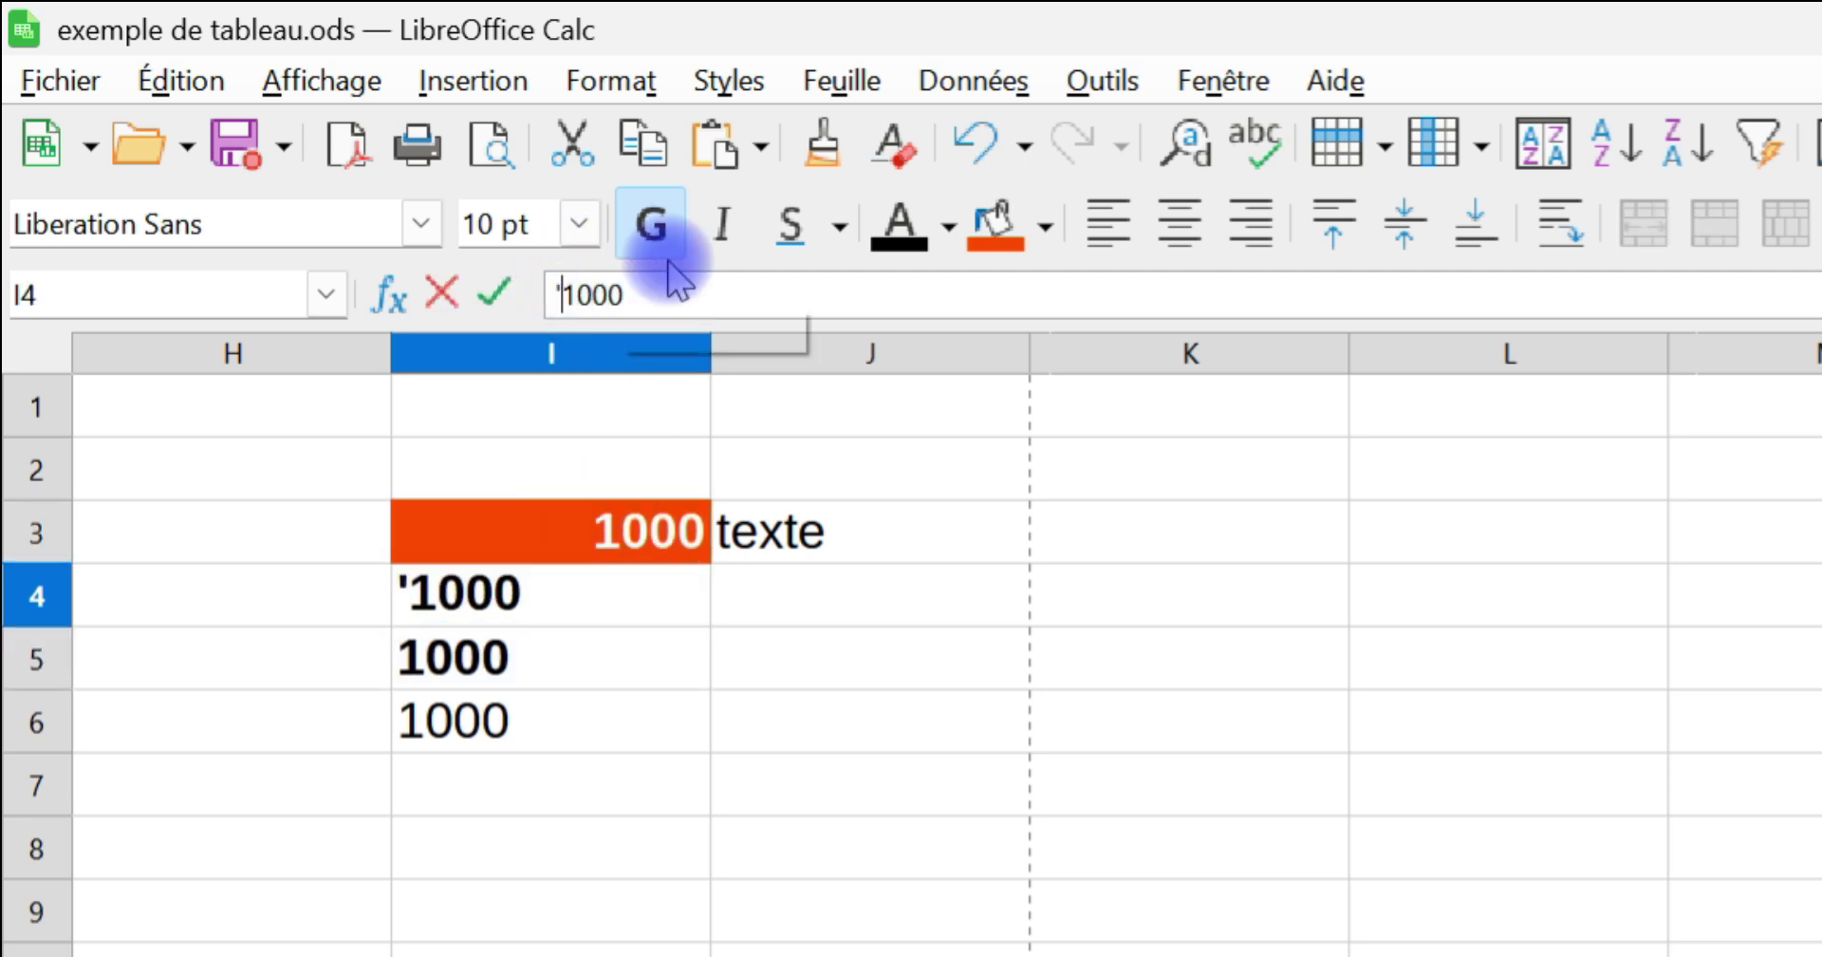
key(BackSpace)
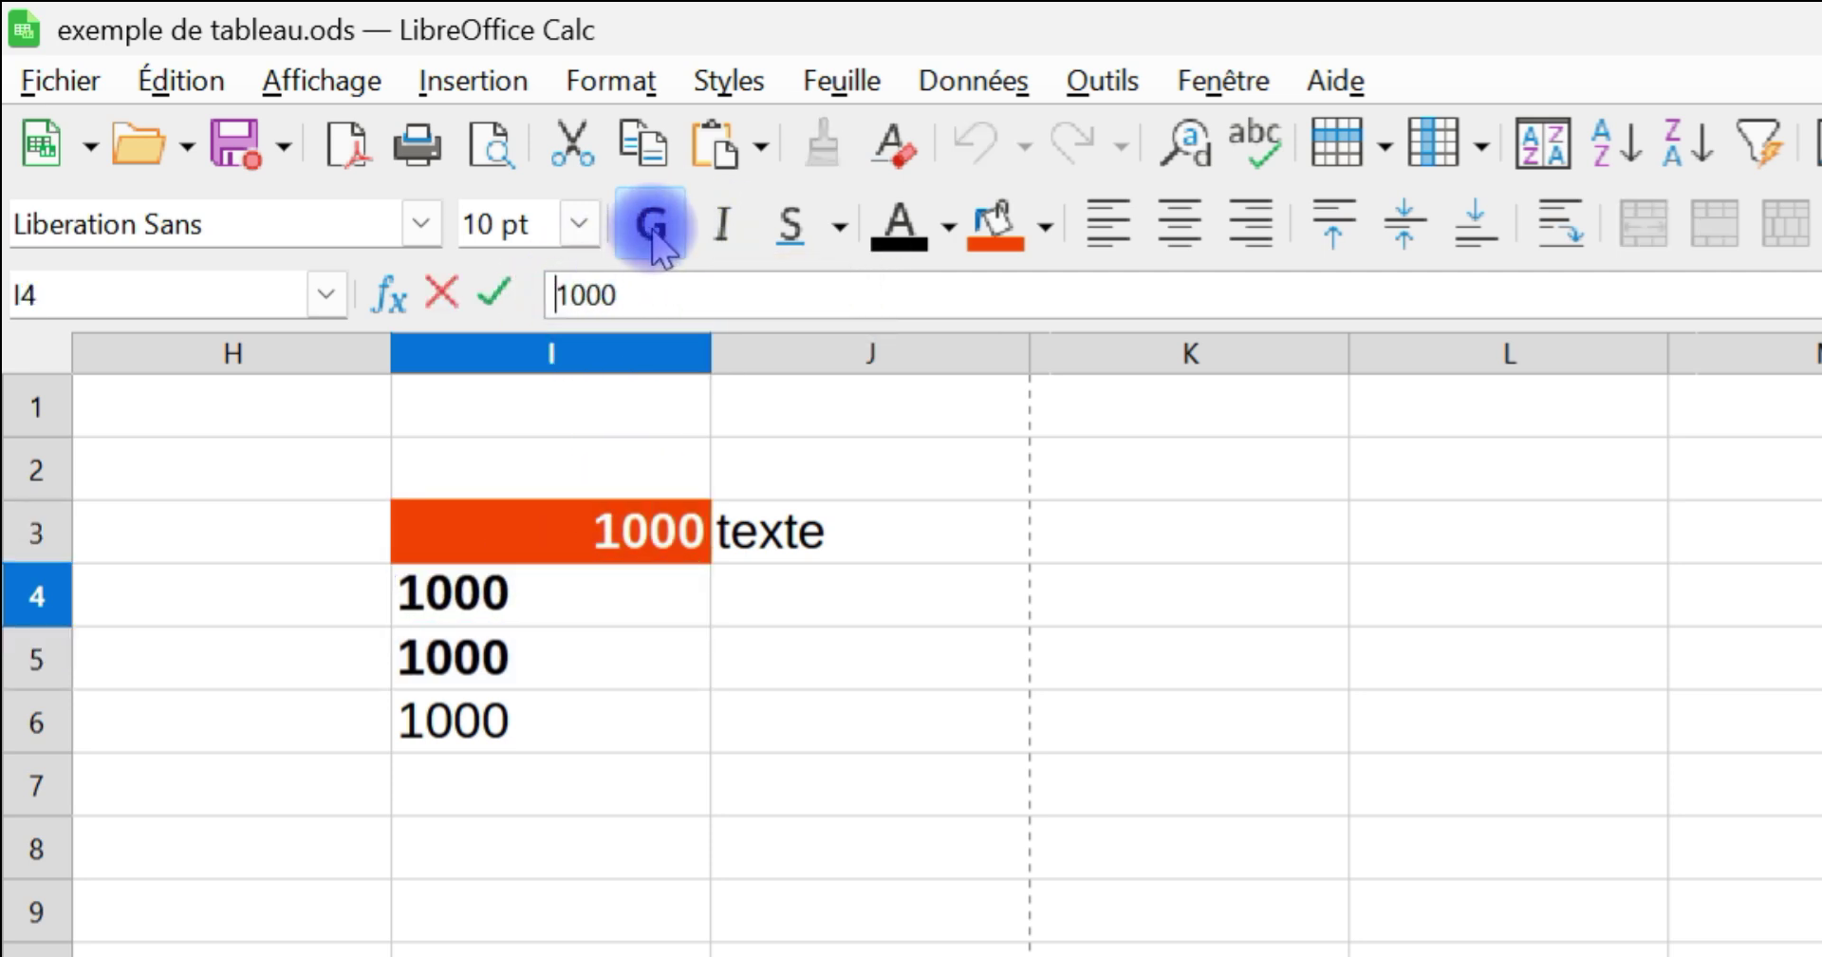
key(Return)
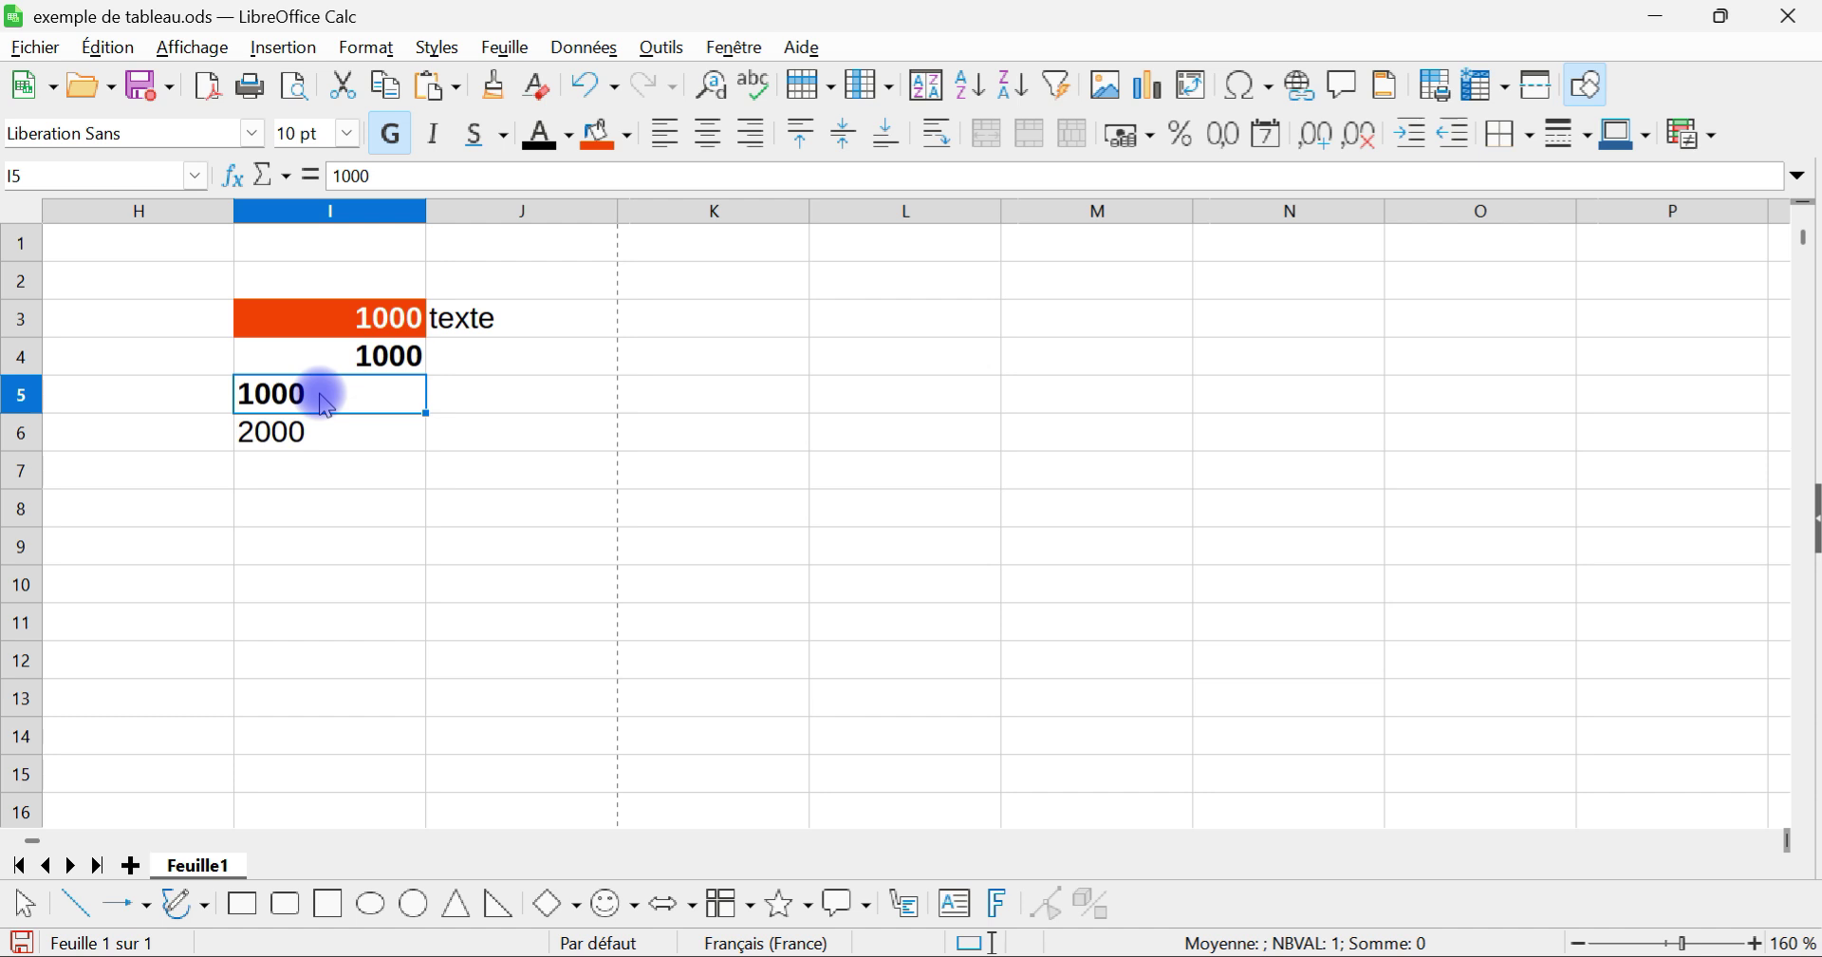
Step: Change the number format of cell I5 from text to the "Nombre" category with the "Standard" format
right_click(326, 405)
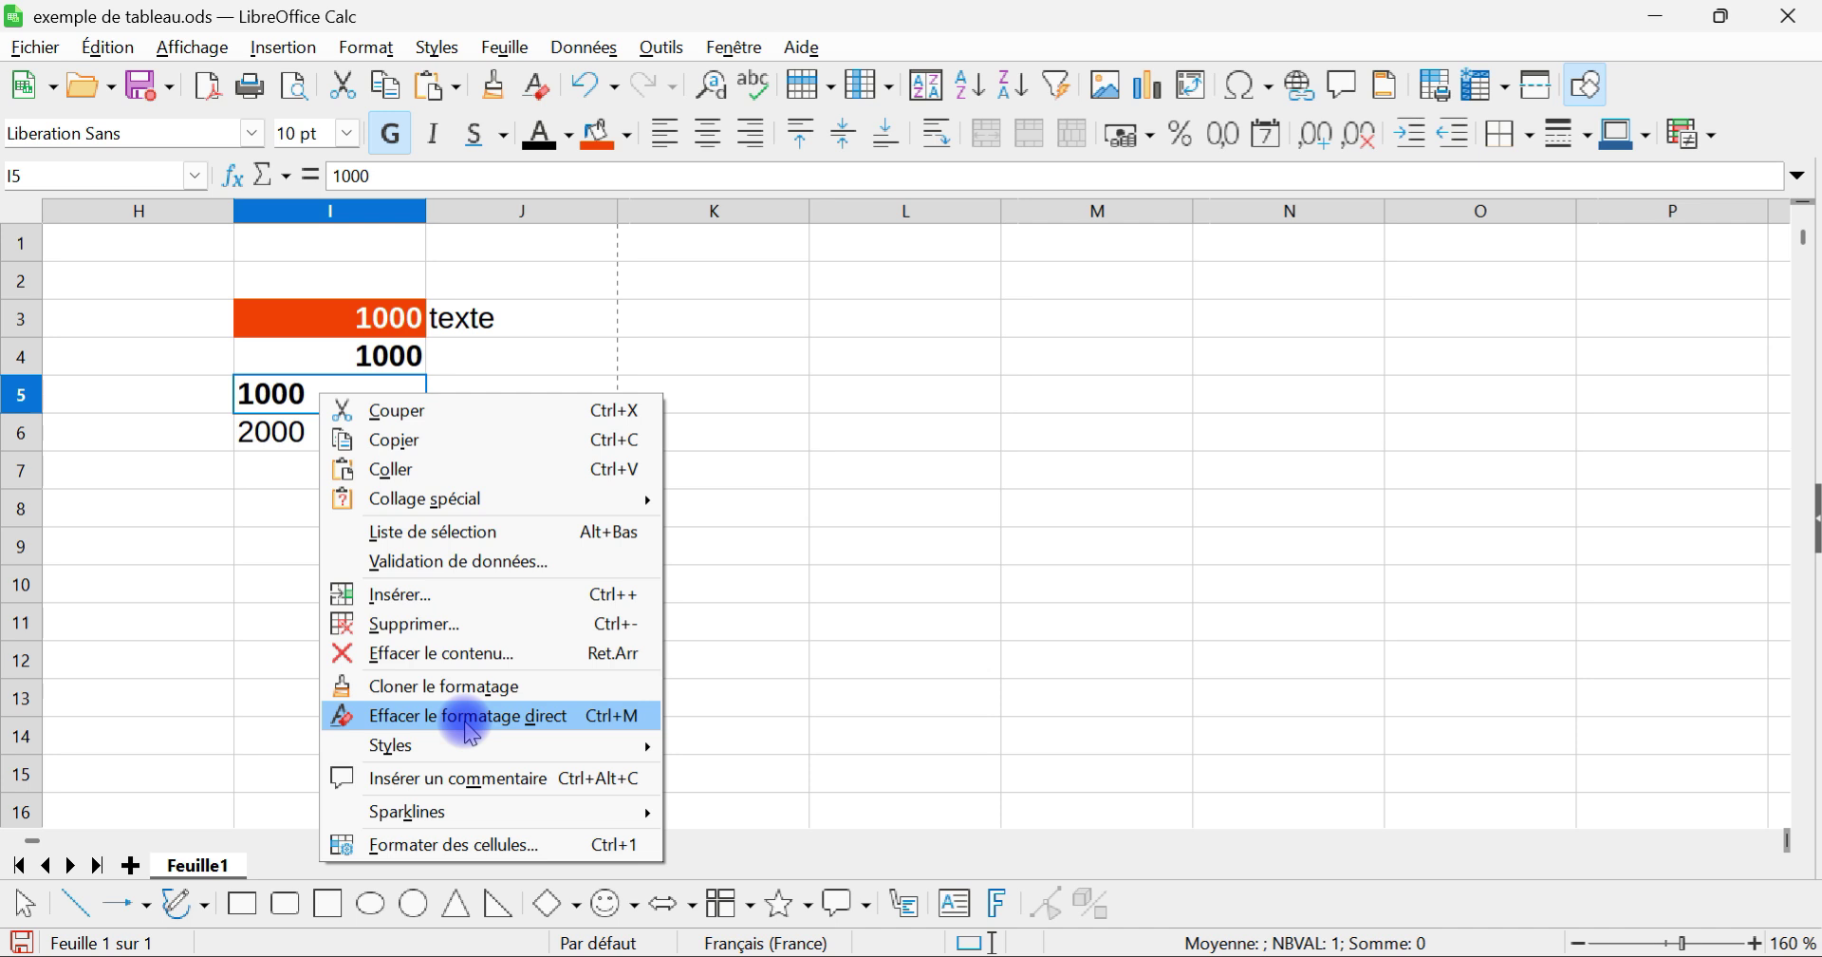
click(468, 844)
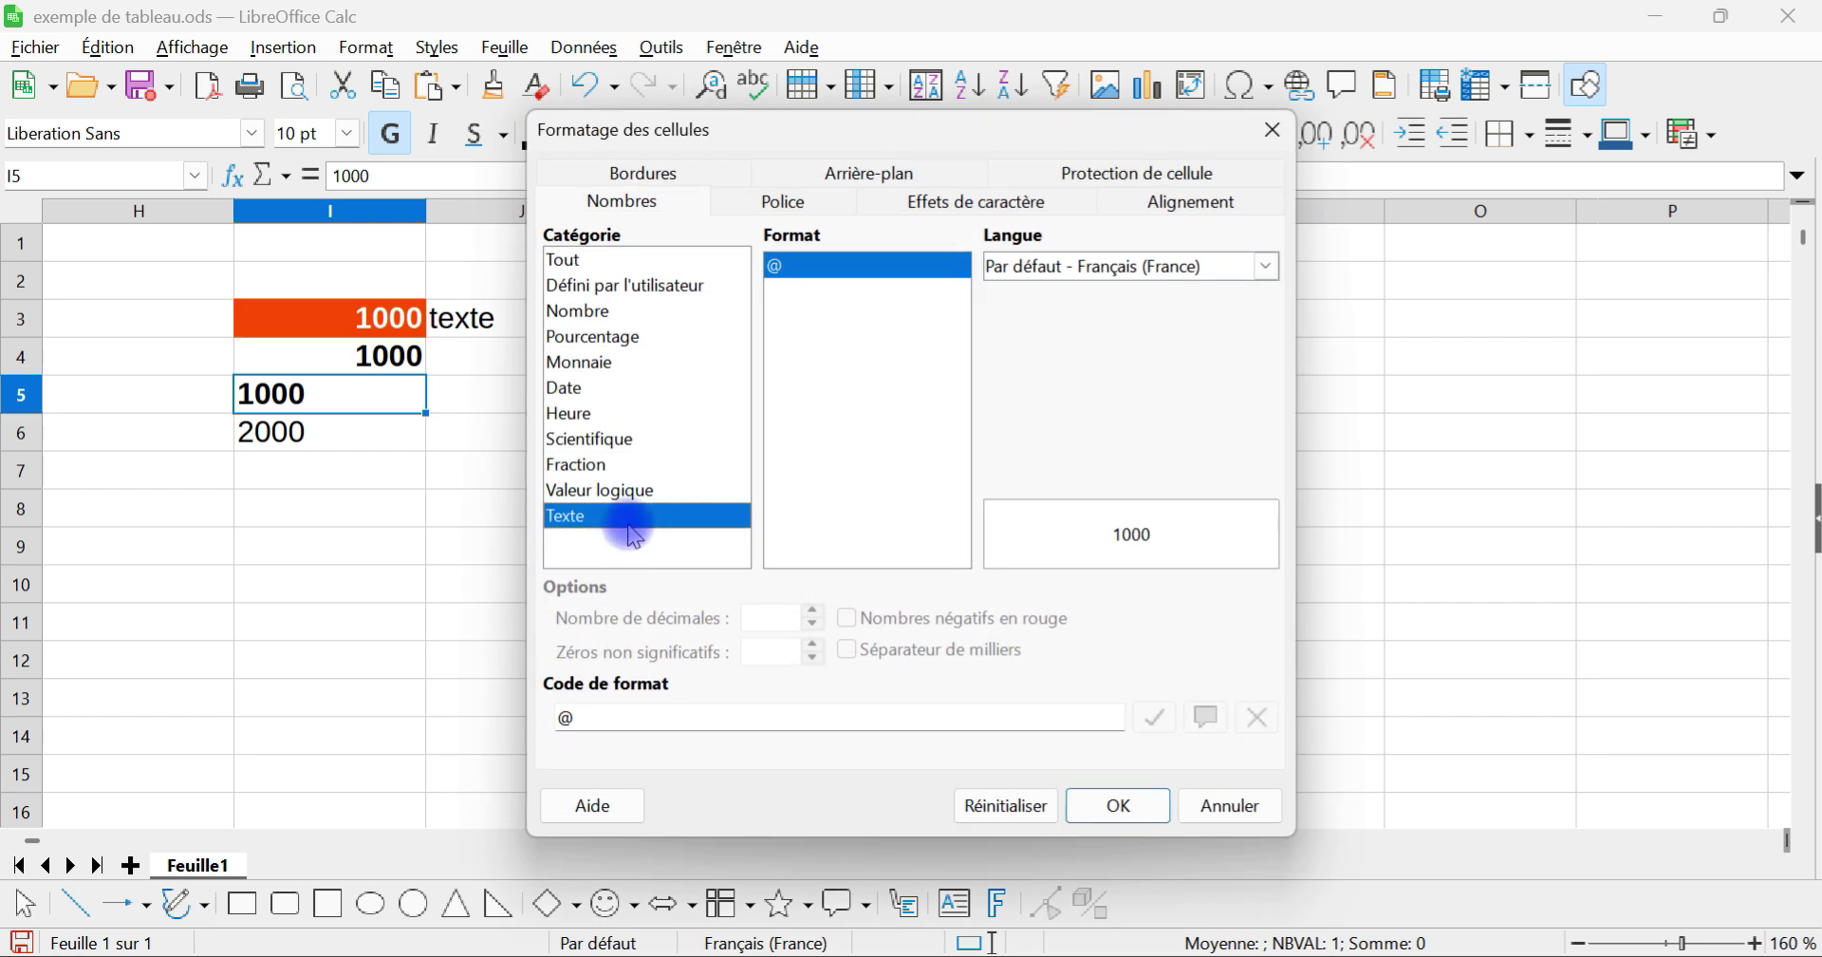
click(607, 310)
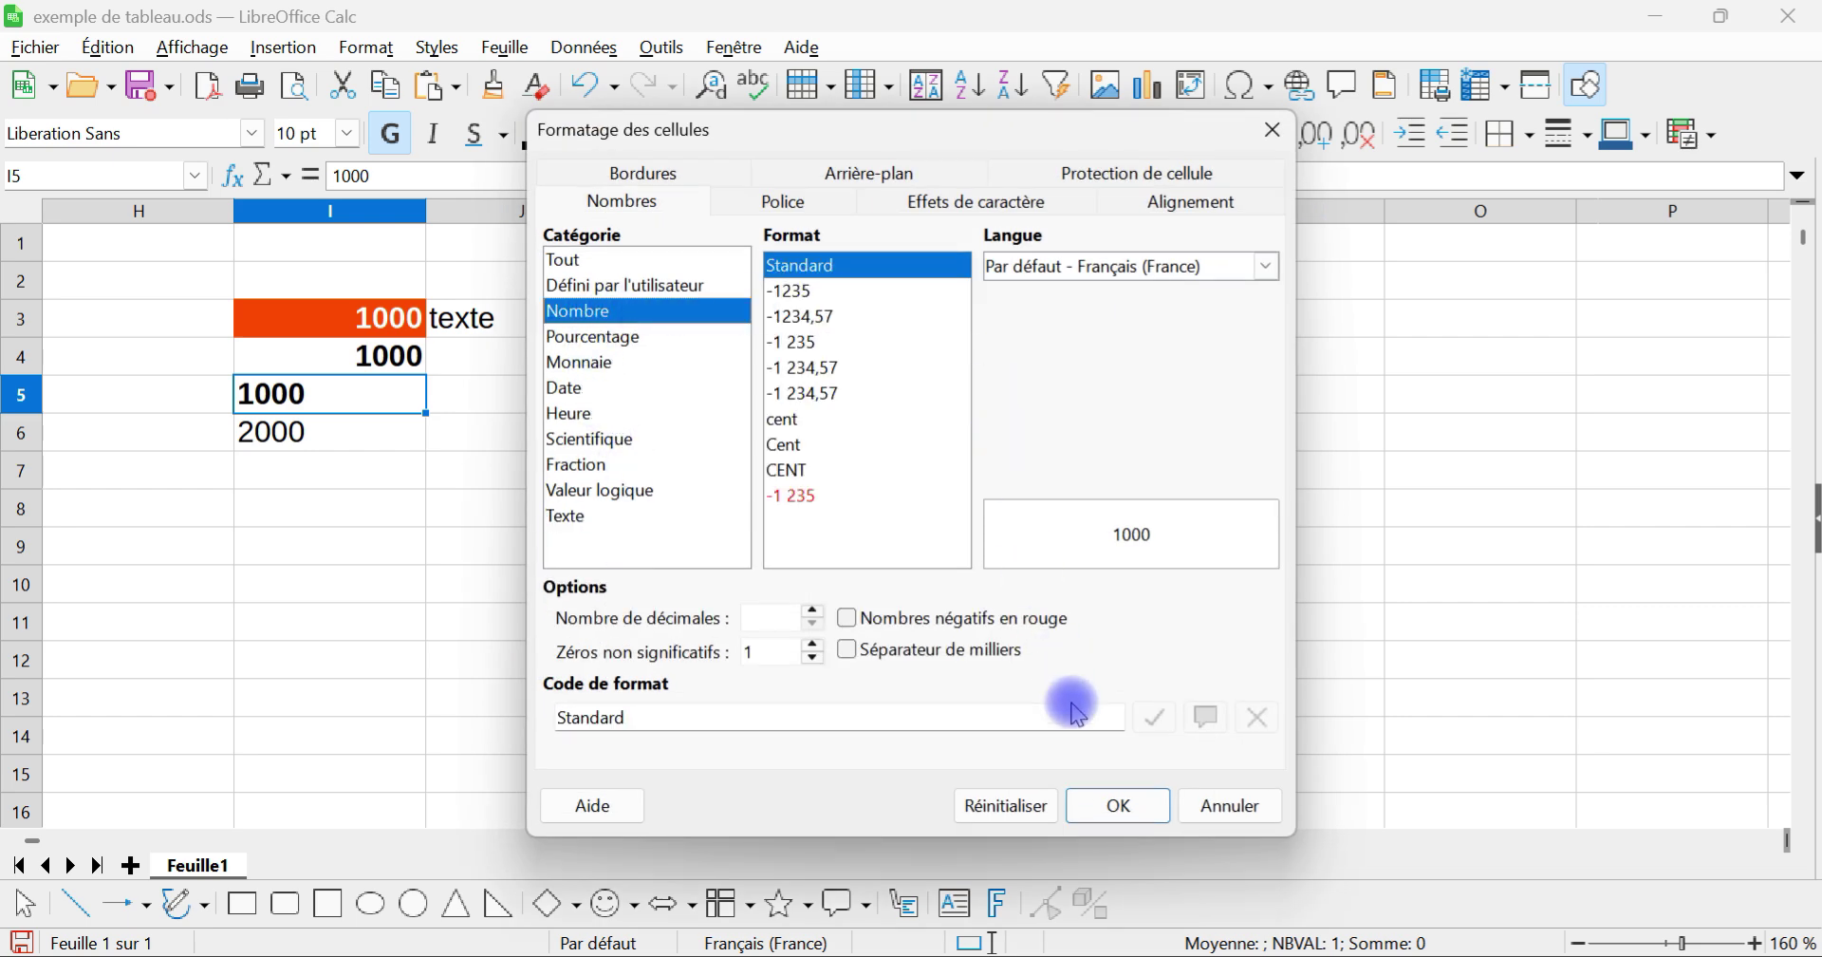
click(1118, 807)
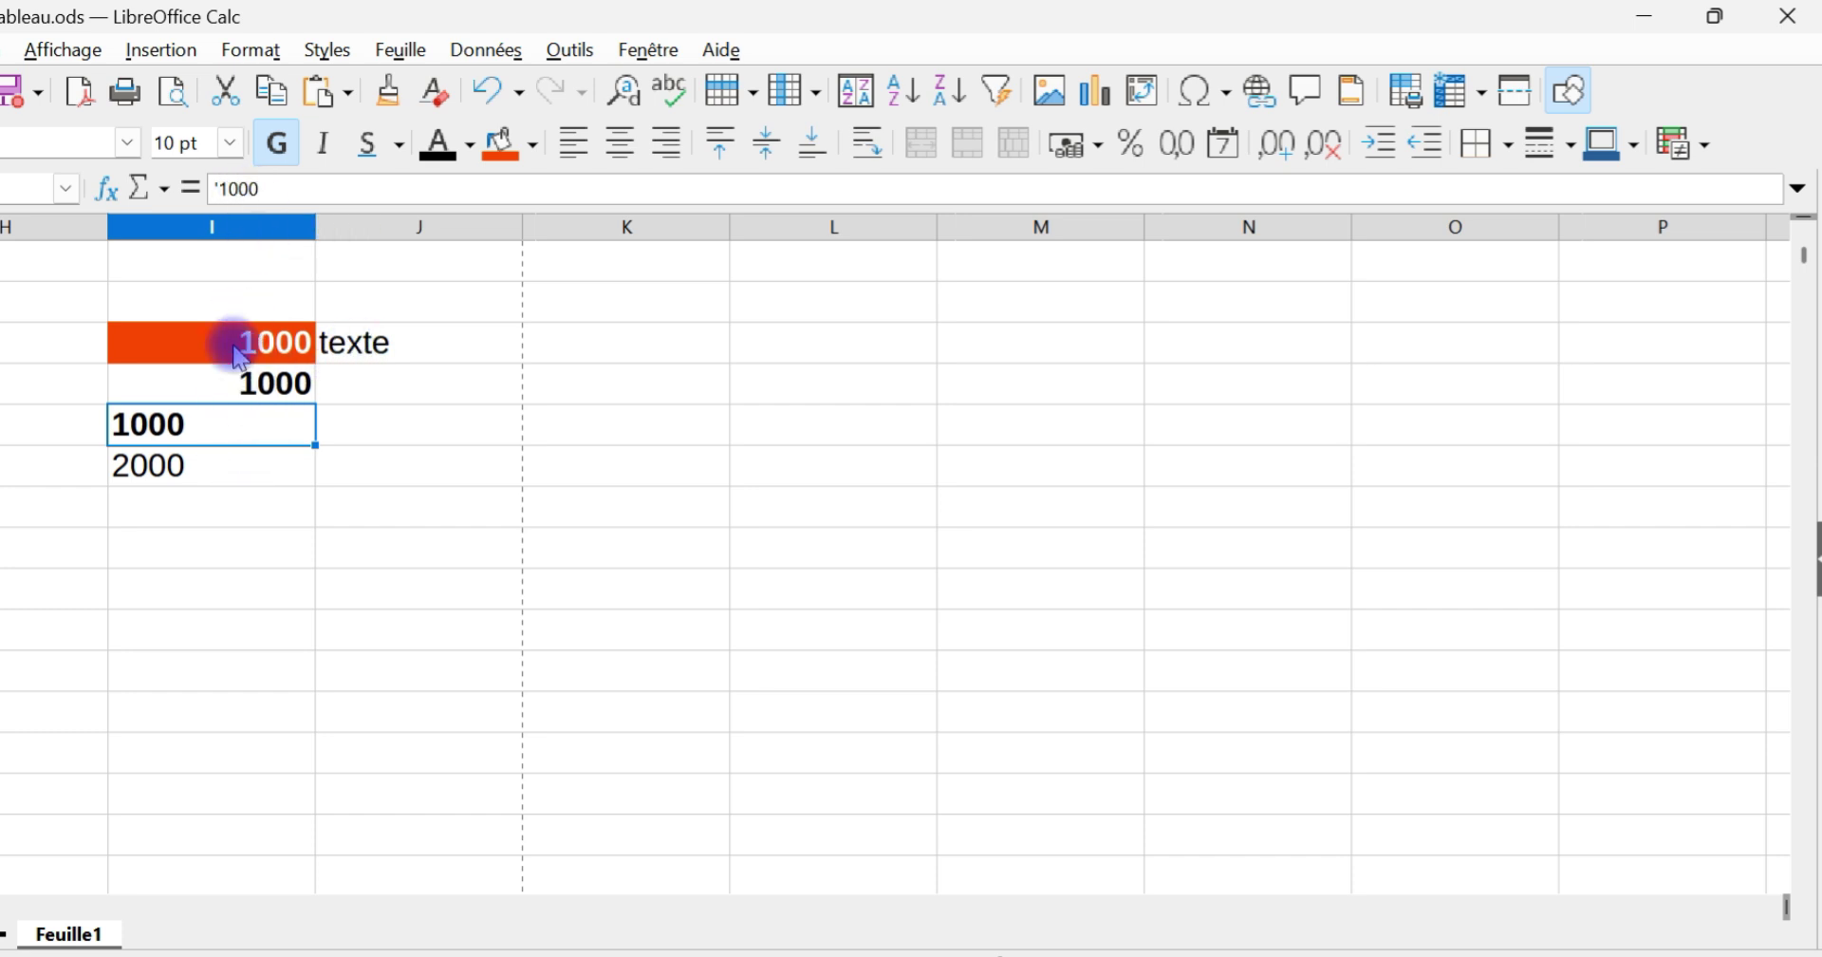
Step: Convert the text value in cell I5 to a real number with Texte en colonnes, using the Tabulation separator
click(495, 57)
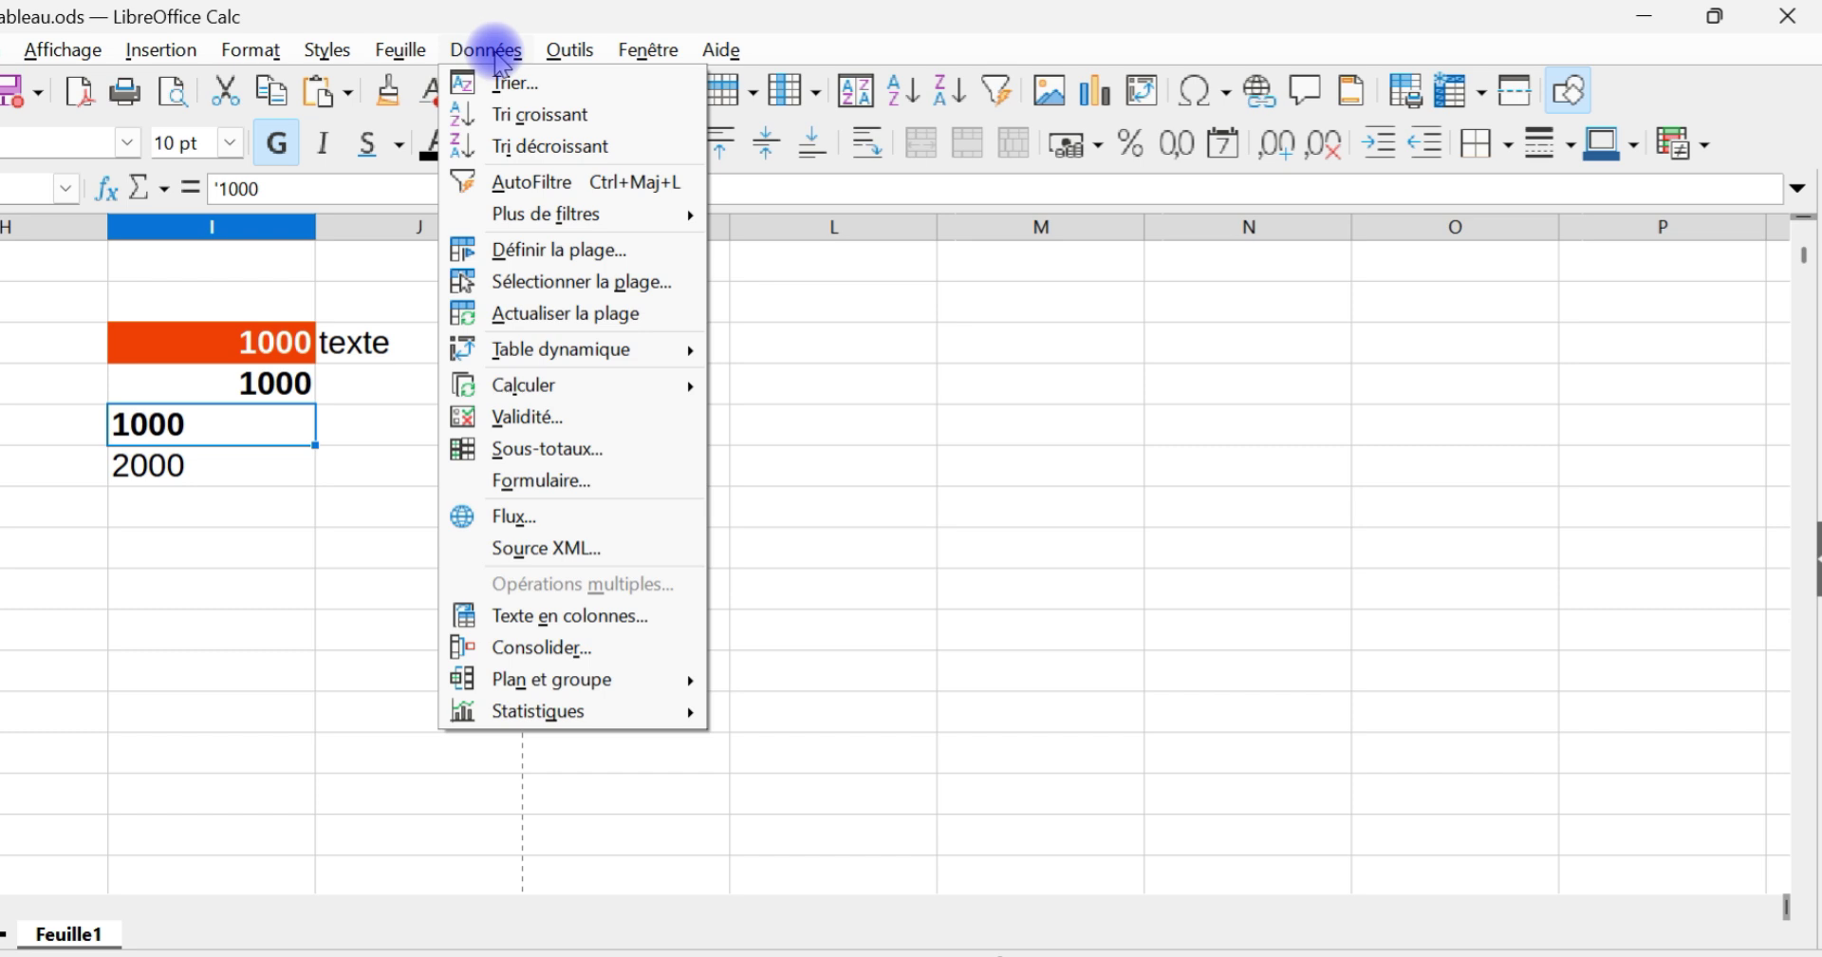
click(586, 629)
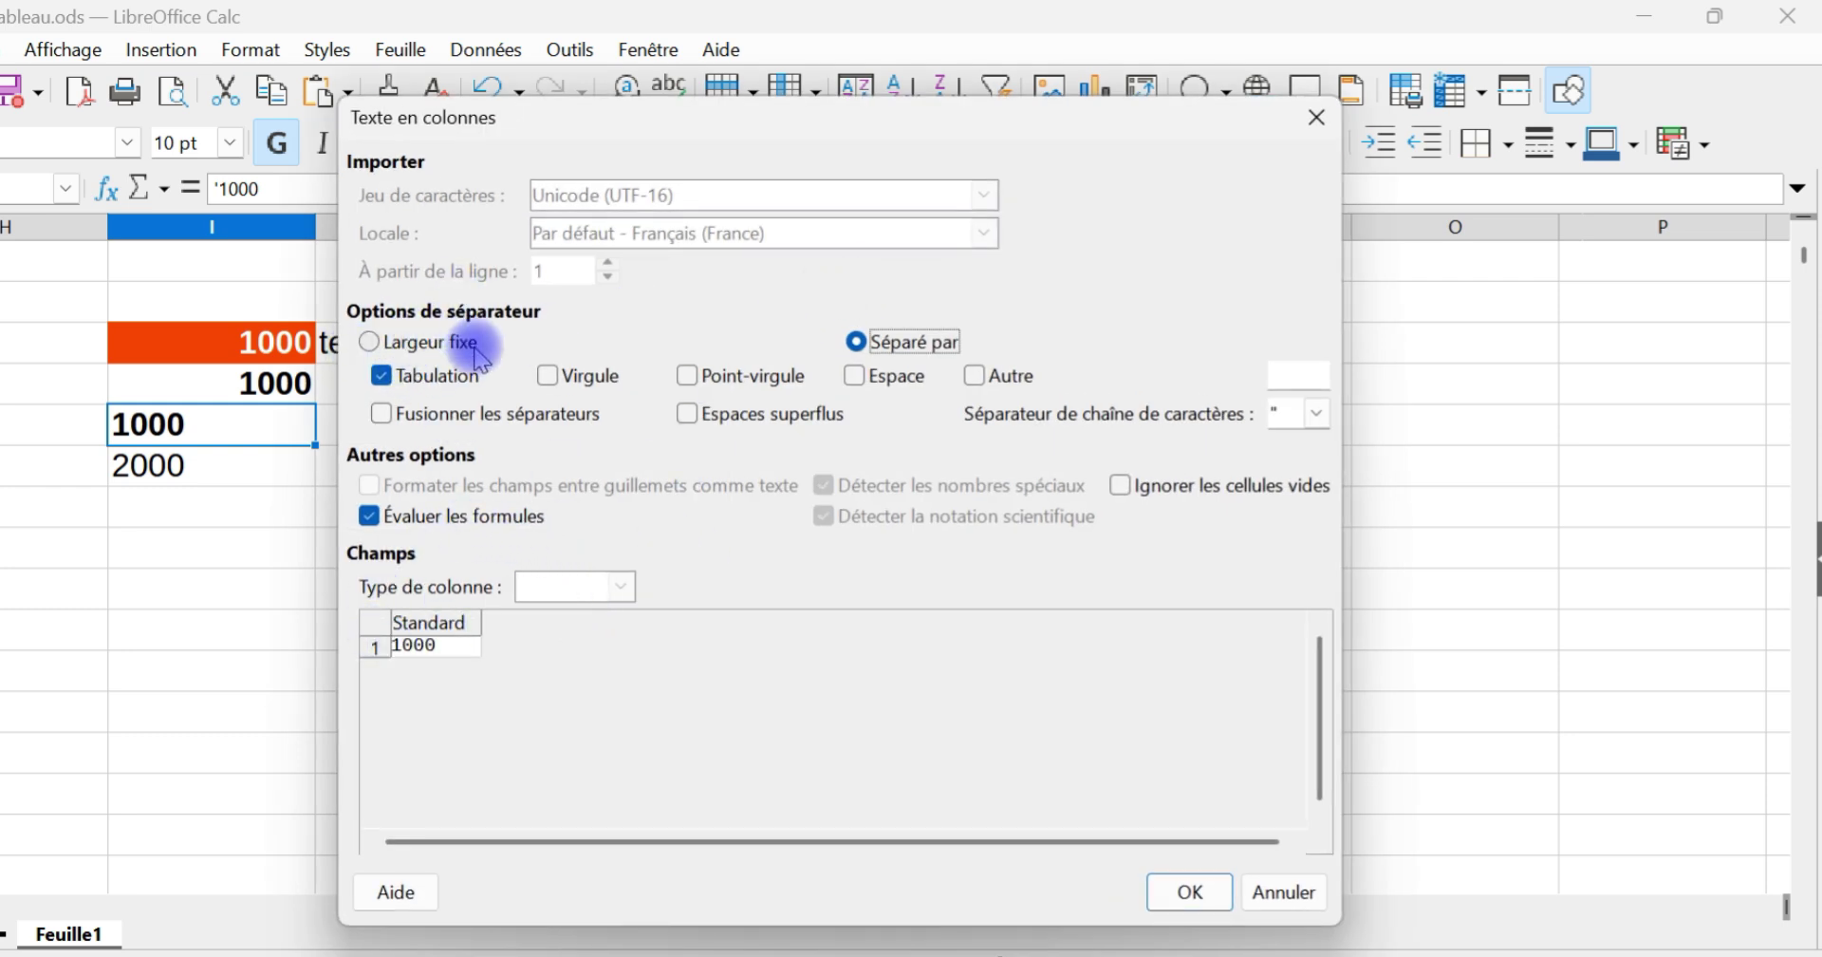
click(1191, 893)
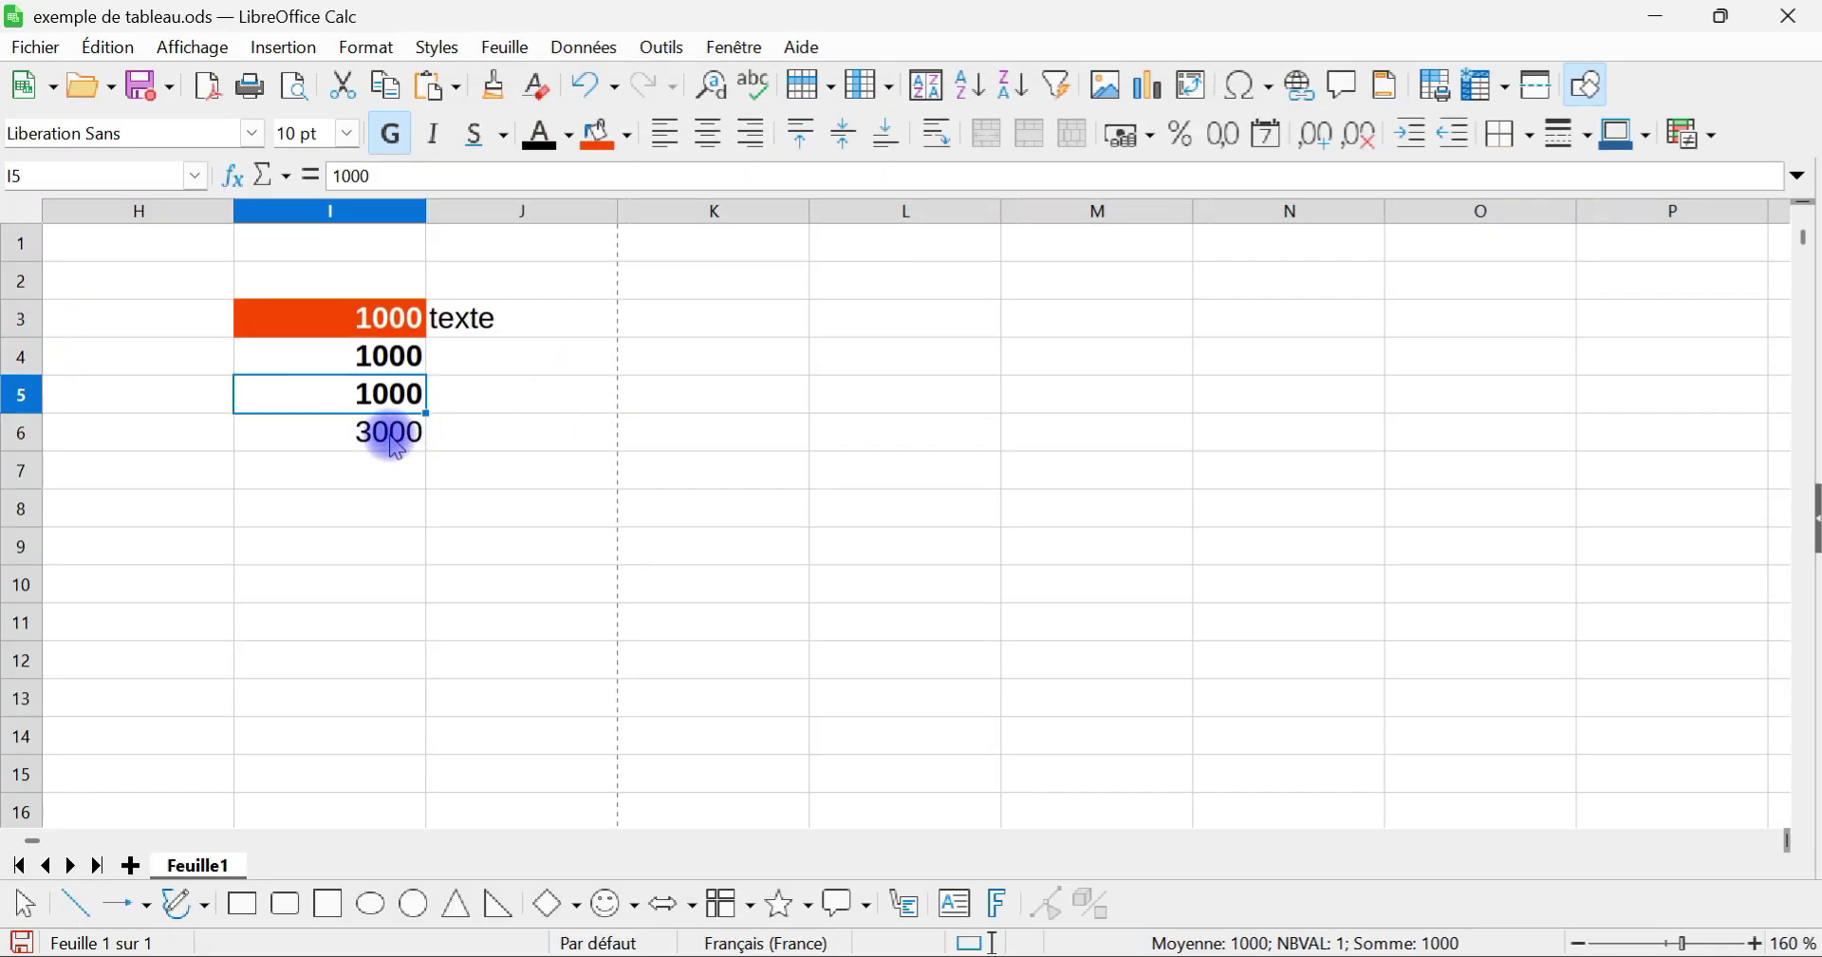
click(277, 463)
click(281, 429)
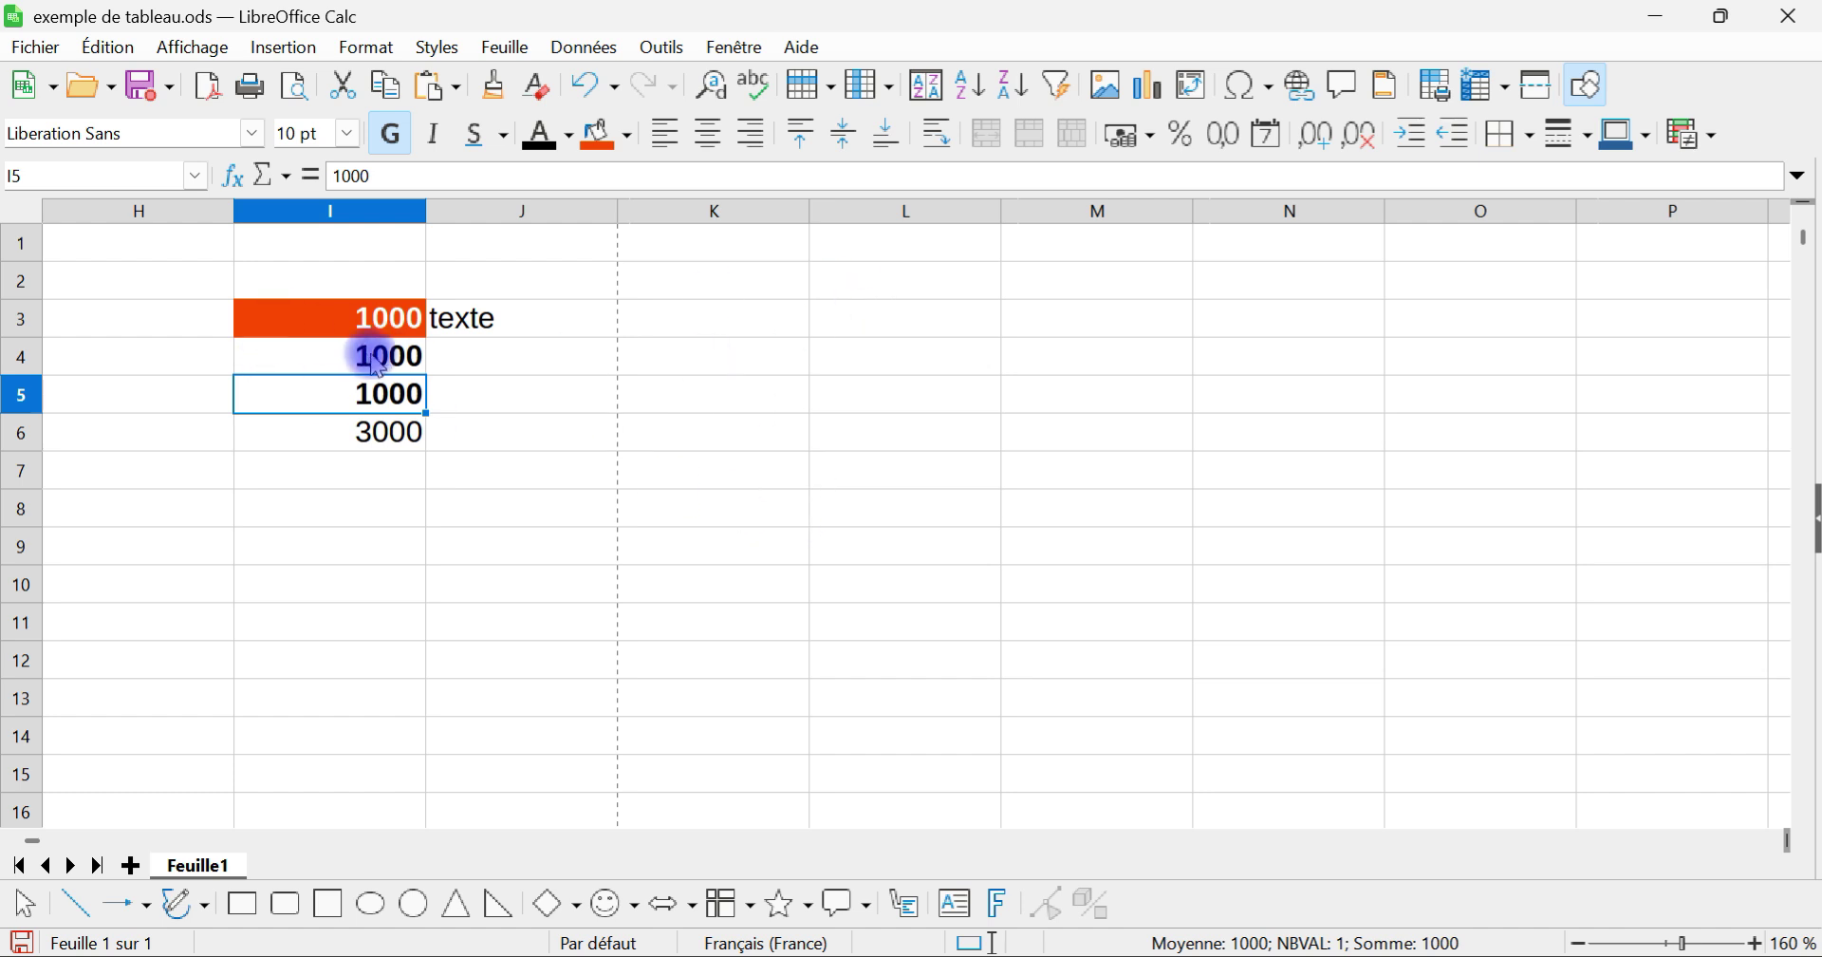
drag(667, 336, 692, 521)
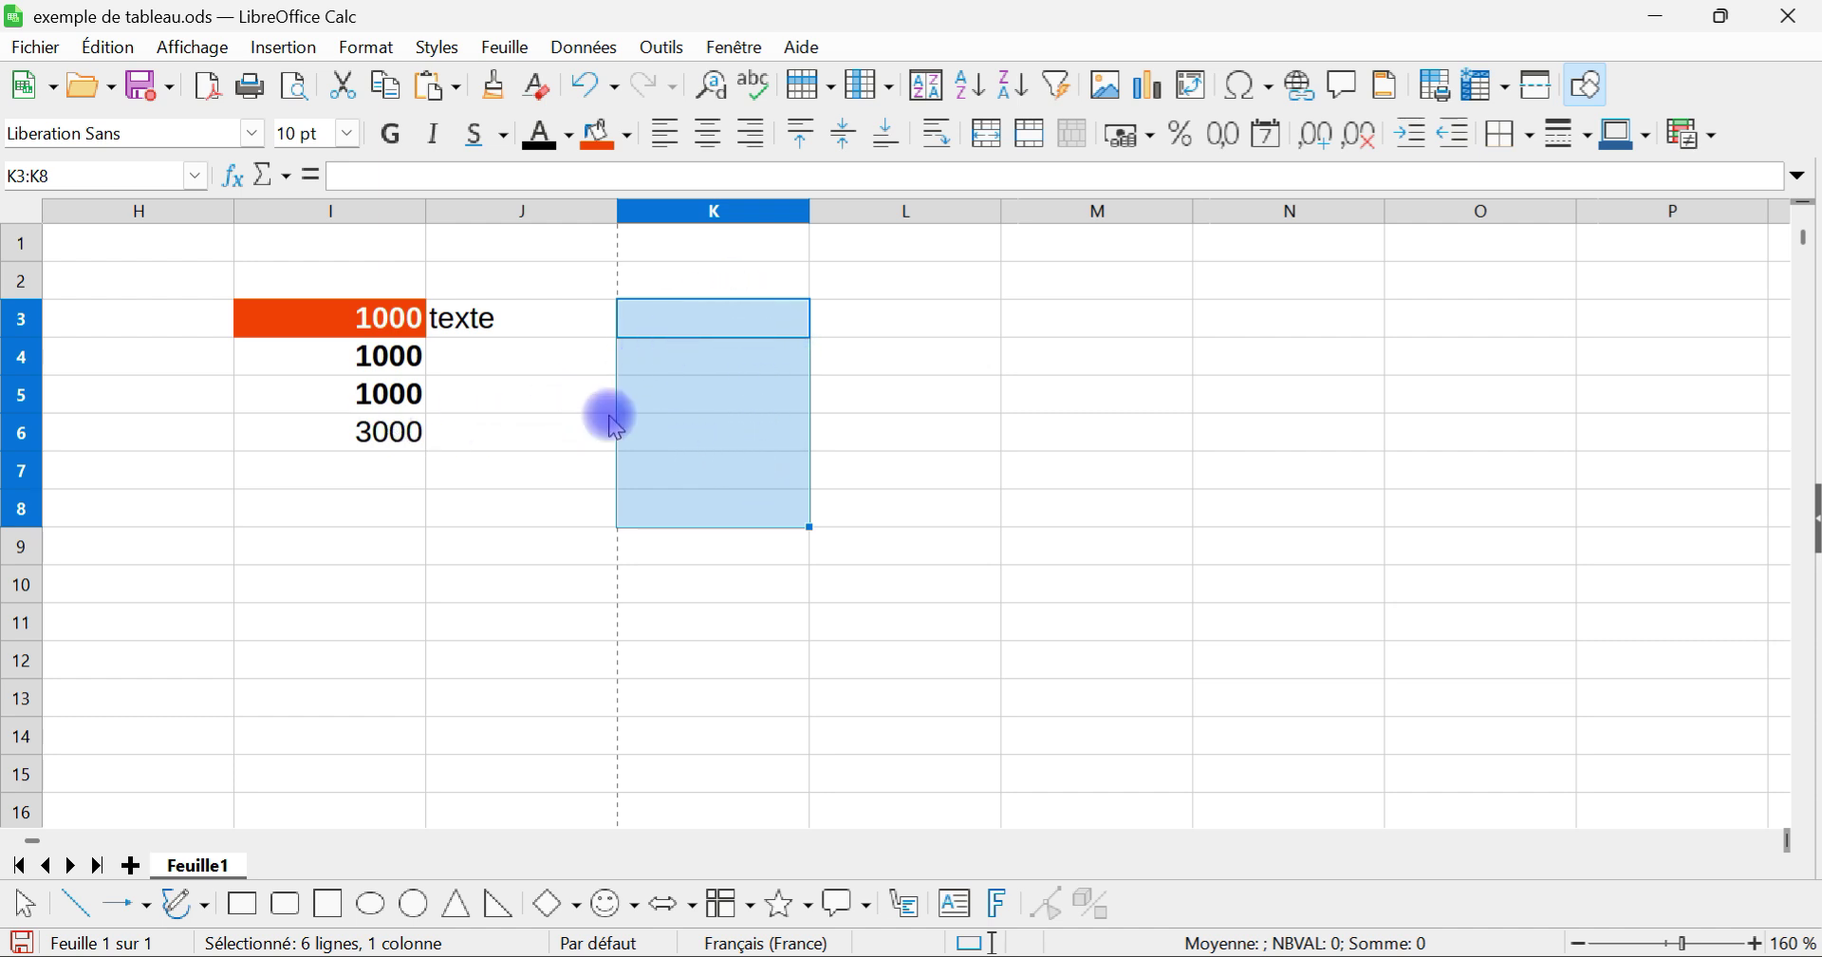
Step: Change the number format of cell I4 to the "Texte" category
right_click(380, 359)
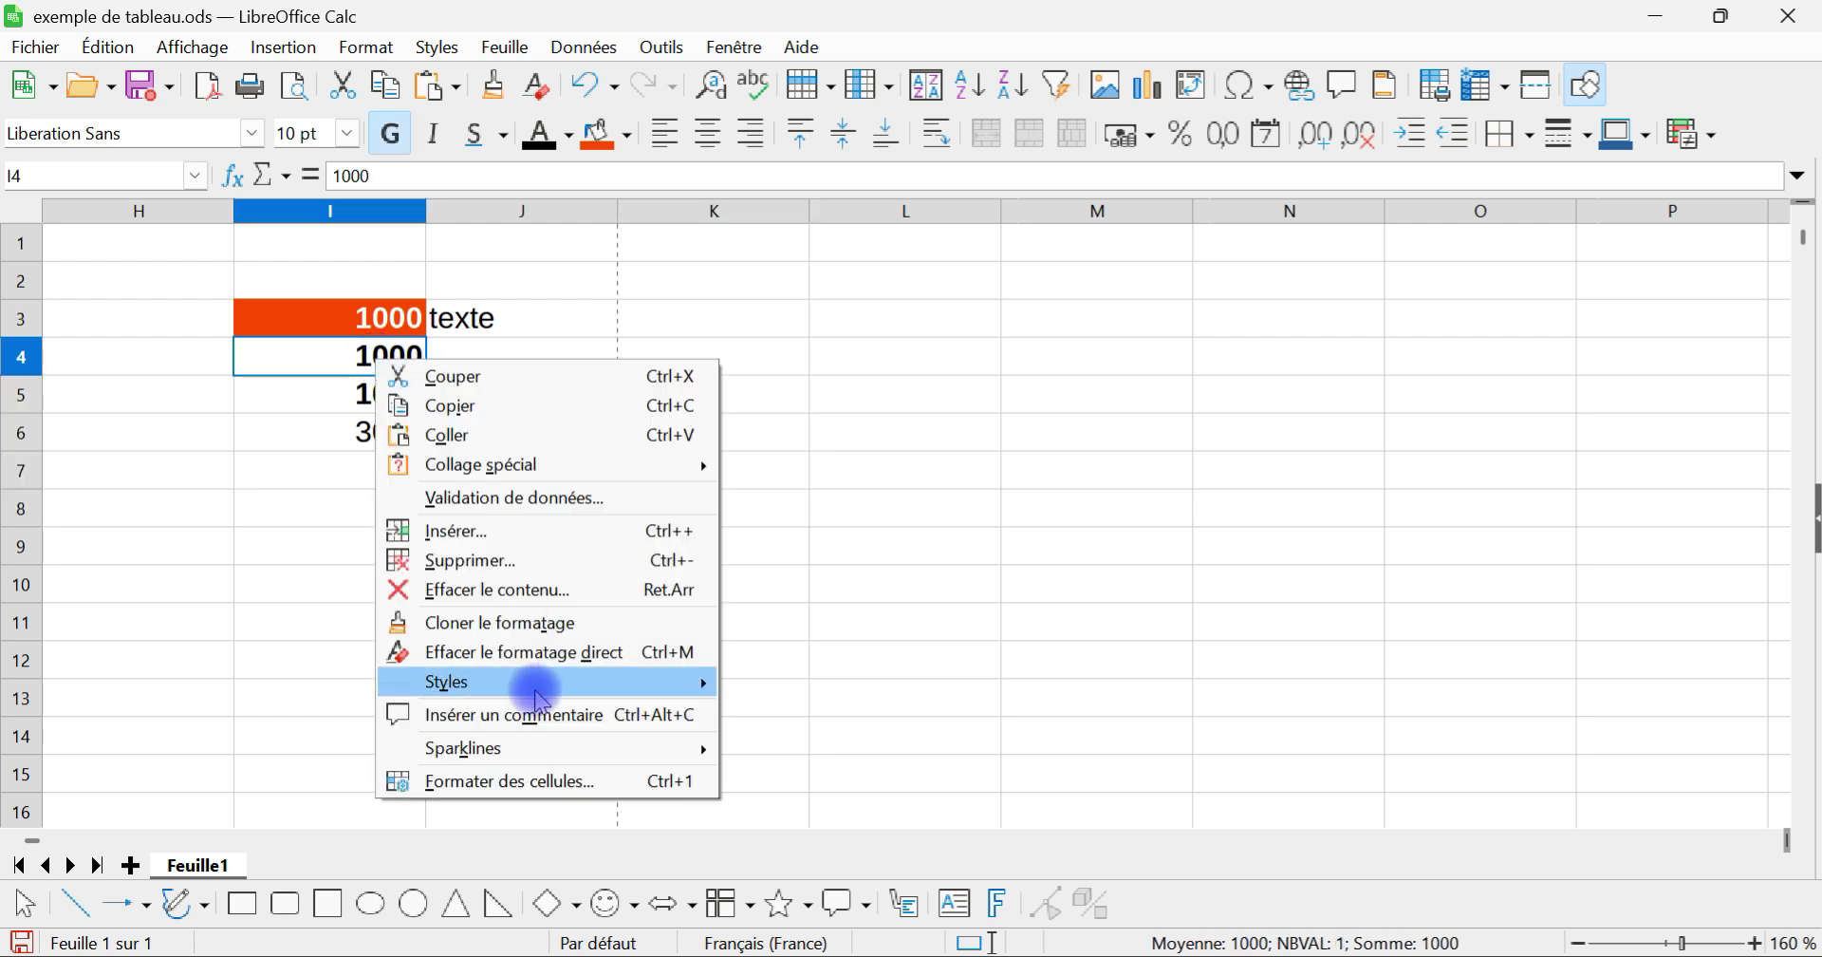
click(533, 790)
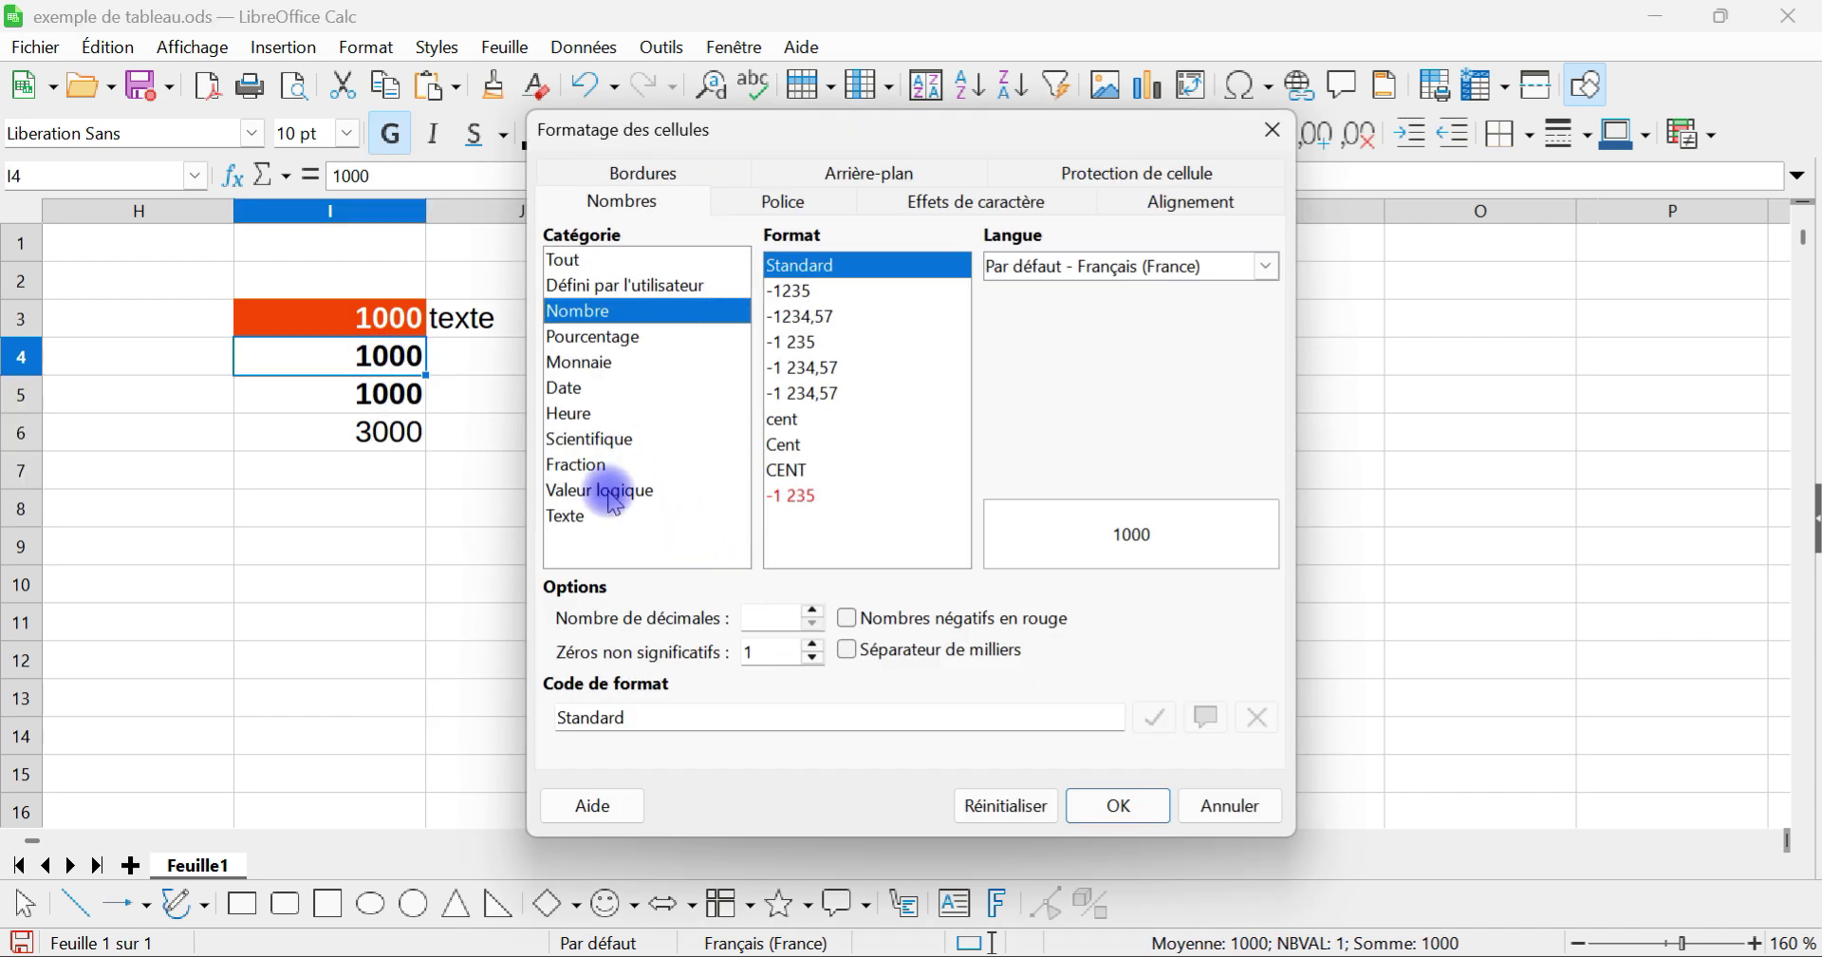
click(598, 518)
click(1118, 805)
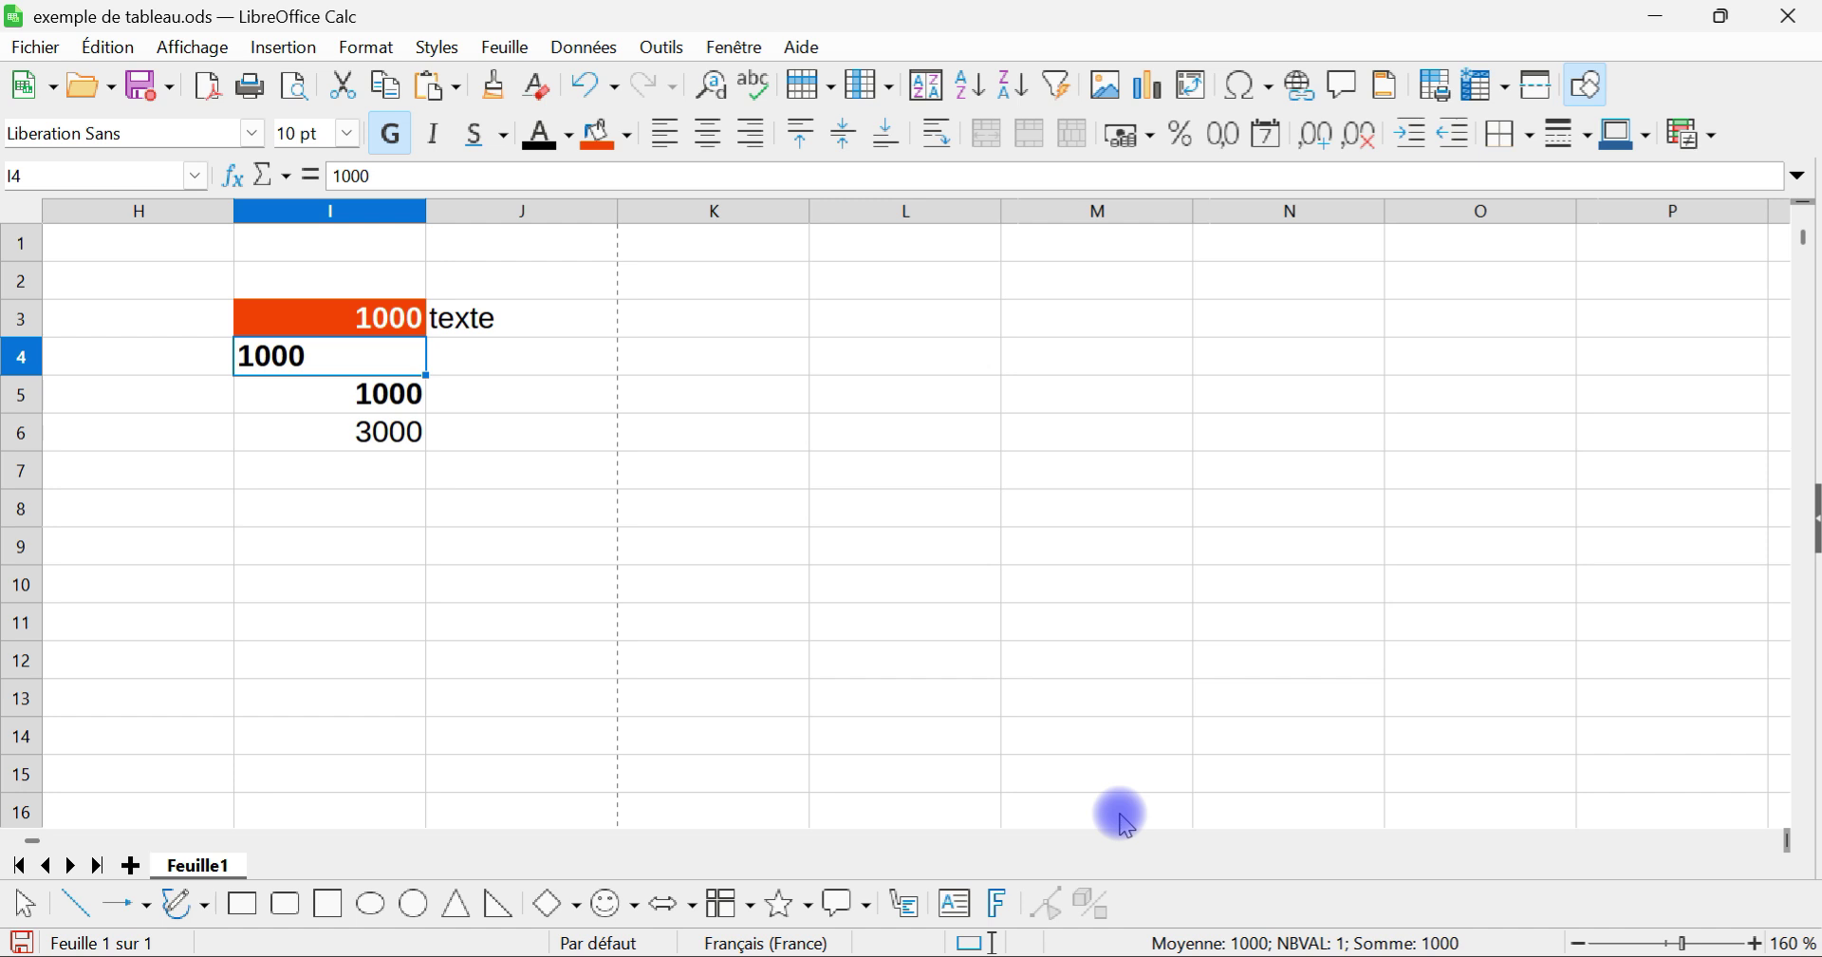
click(440, 509)
Step: Change the number format of cell I5 to the "Texte" category
click(305, 387)
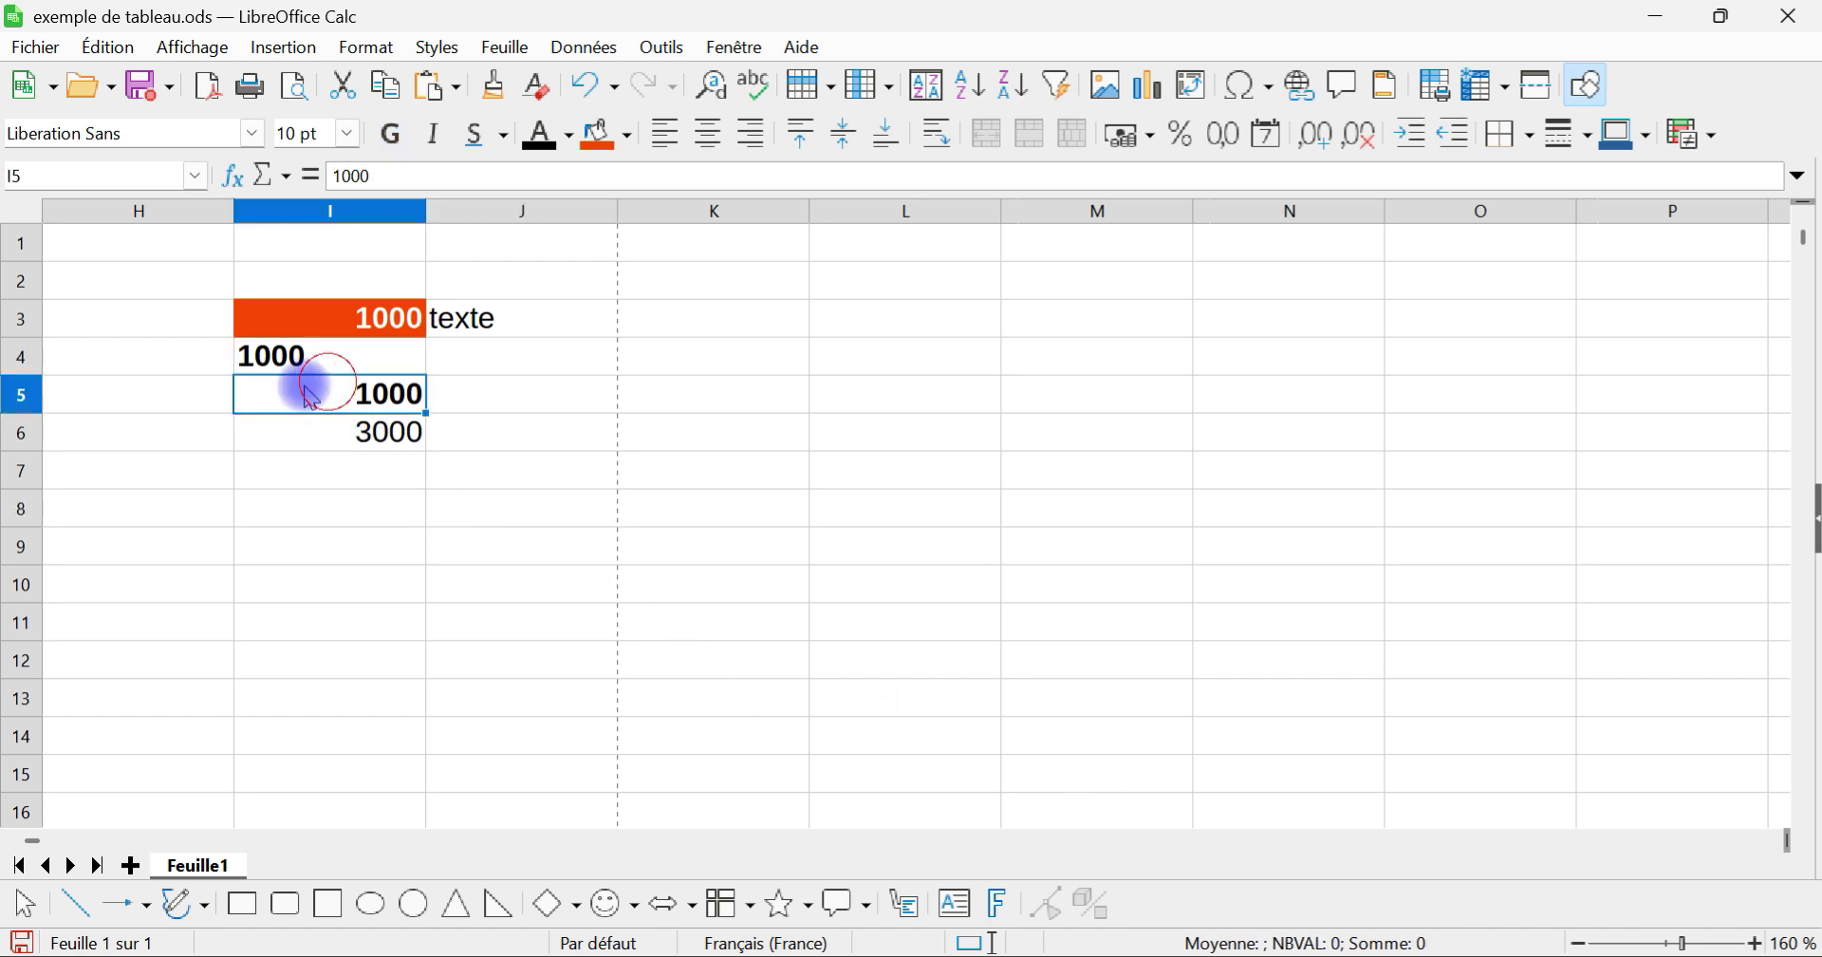
right_click(305, 386)
click(445, 808)
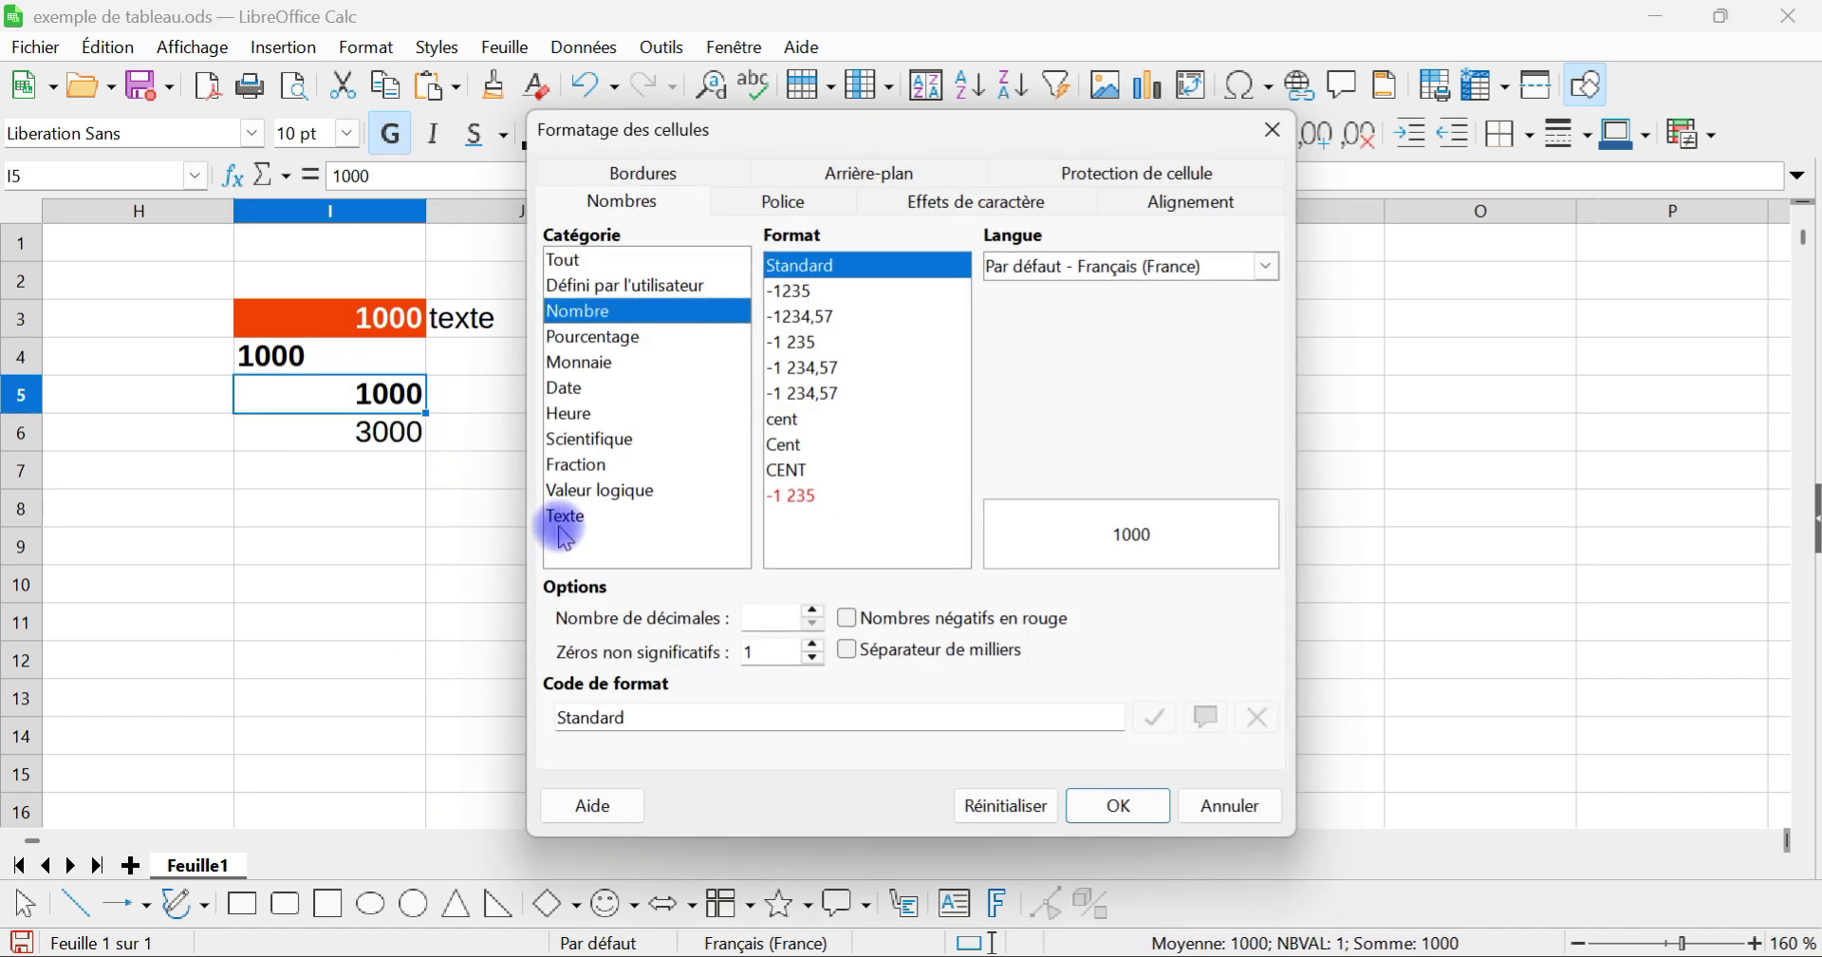
click(574, 517)
click(1148, 805)
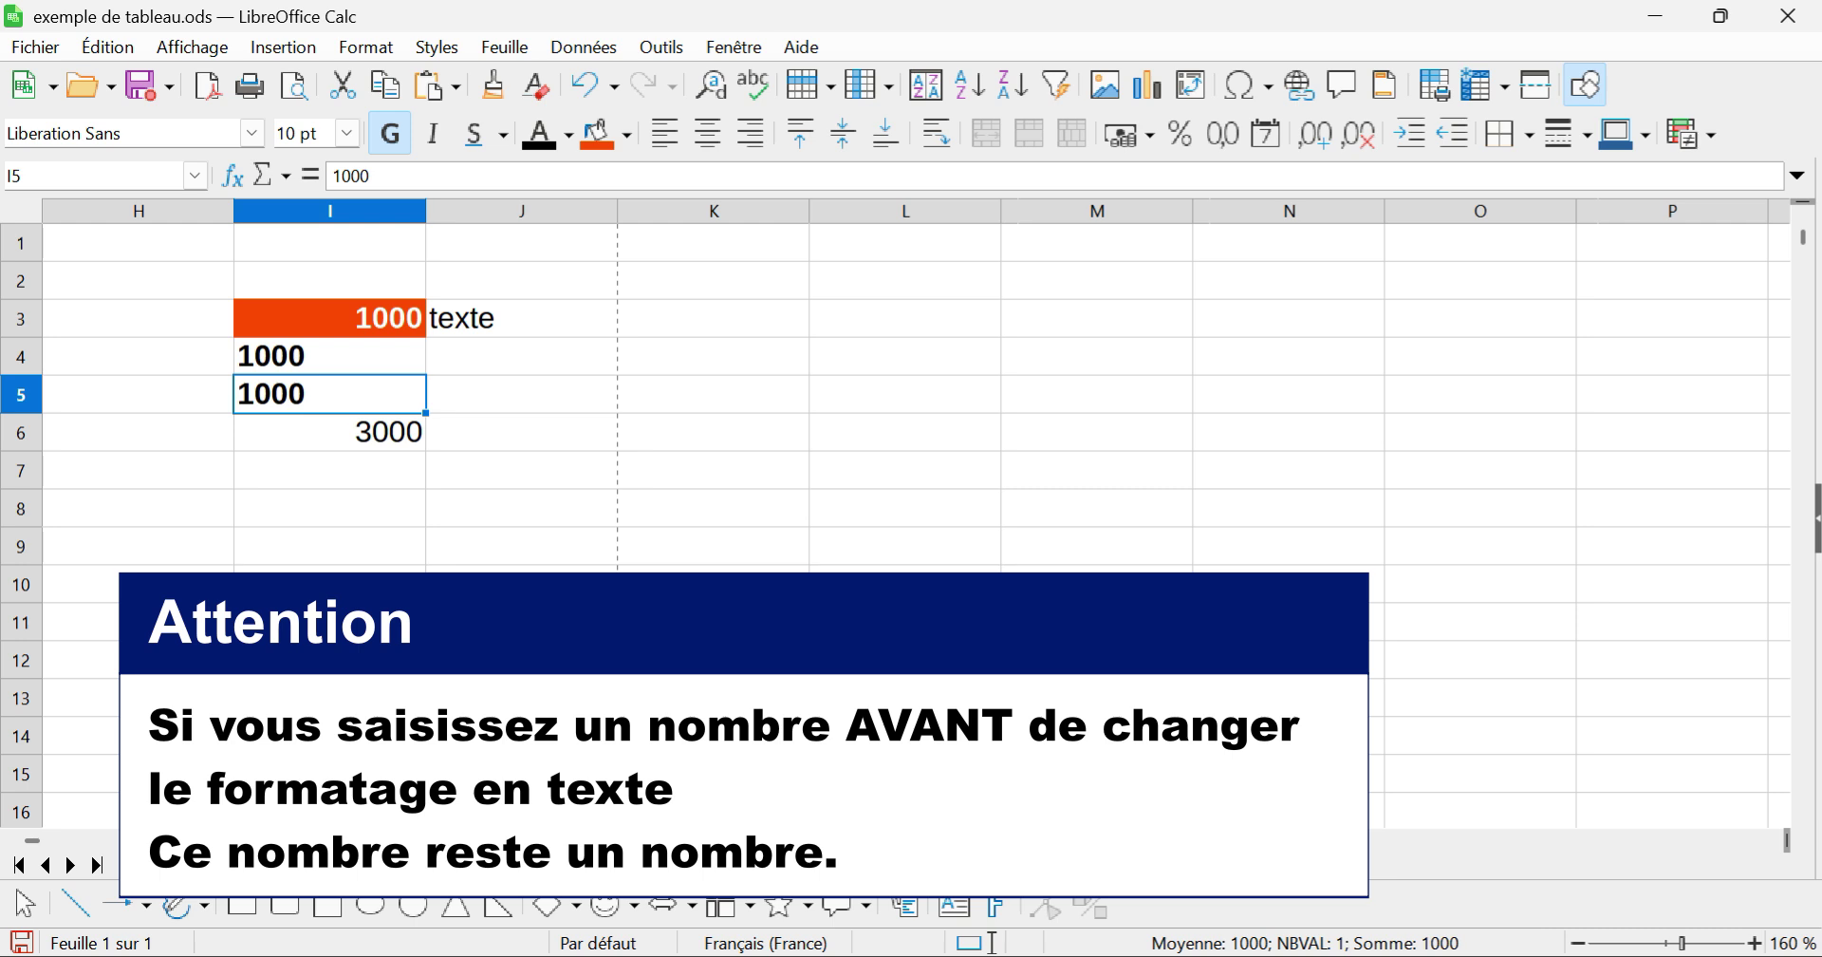
Step: Check the SOMME formula in I6 by opening it for editing and re-entering it
click(635, 623)
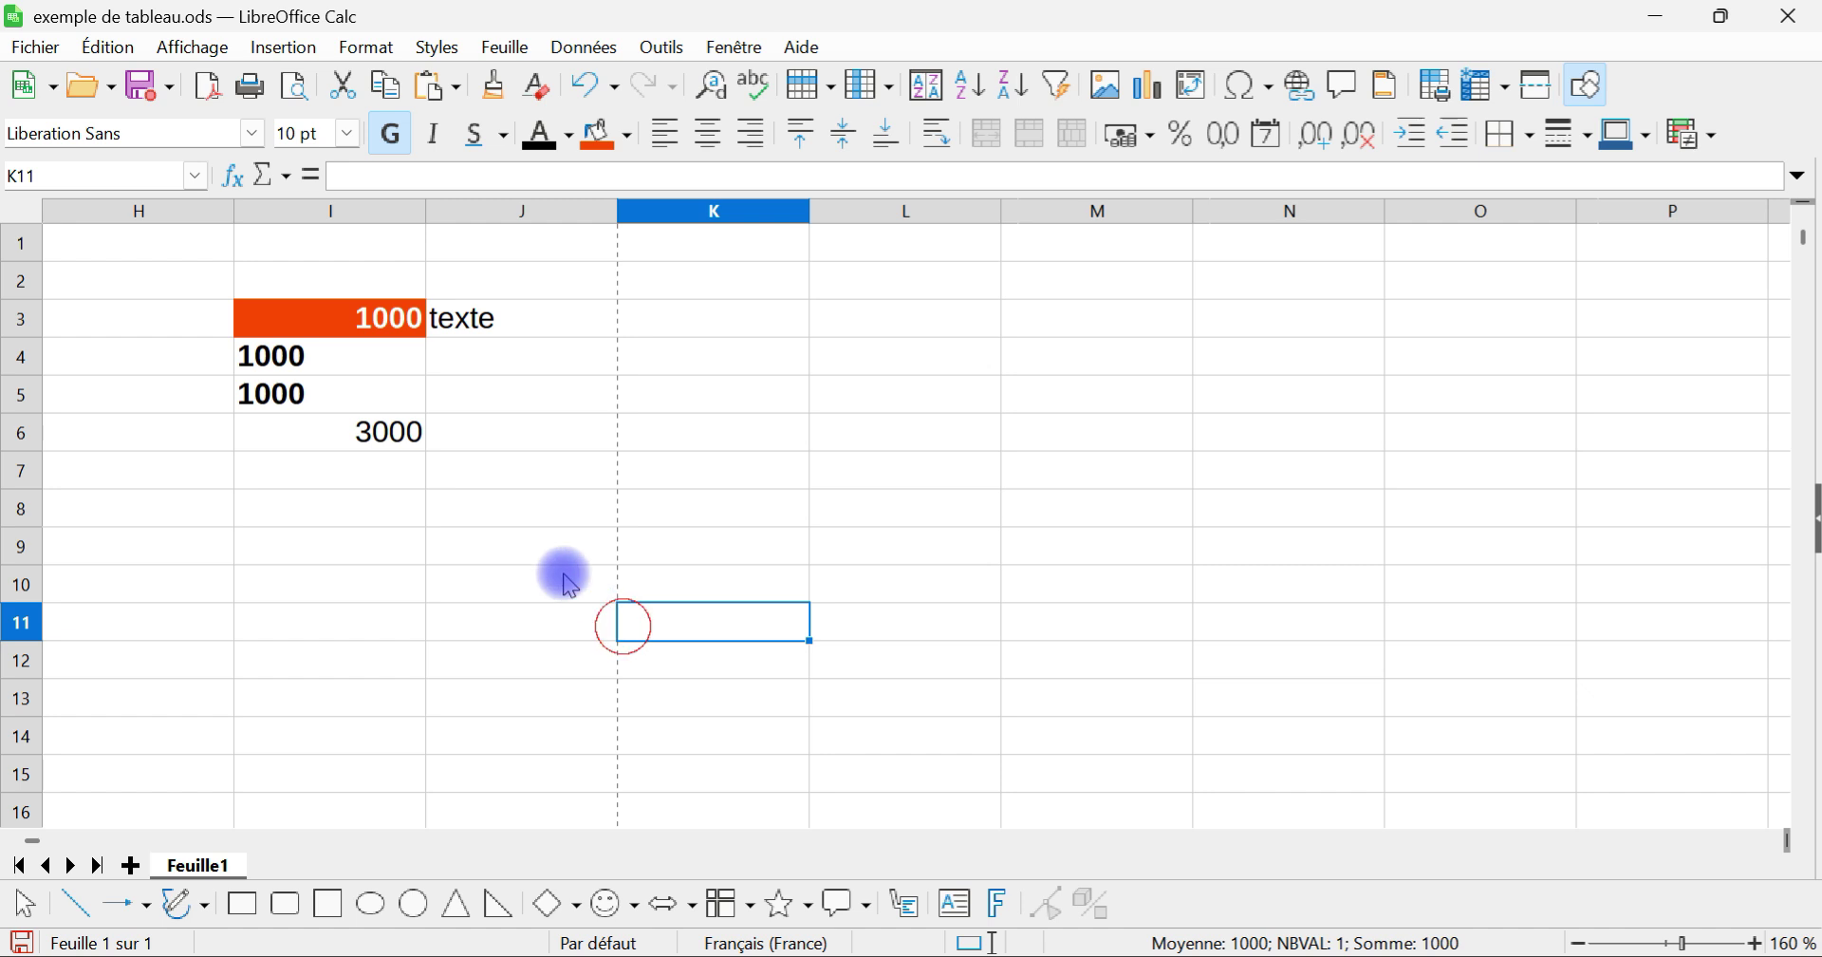
double_click(369, 455)
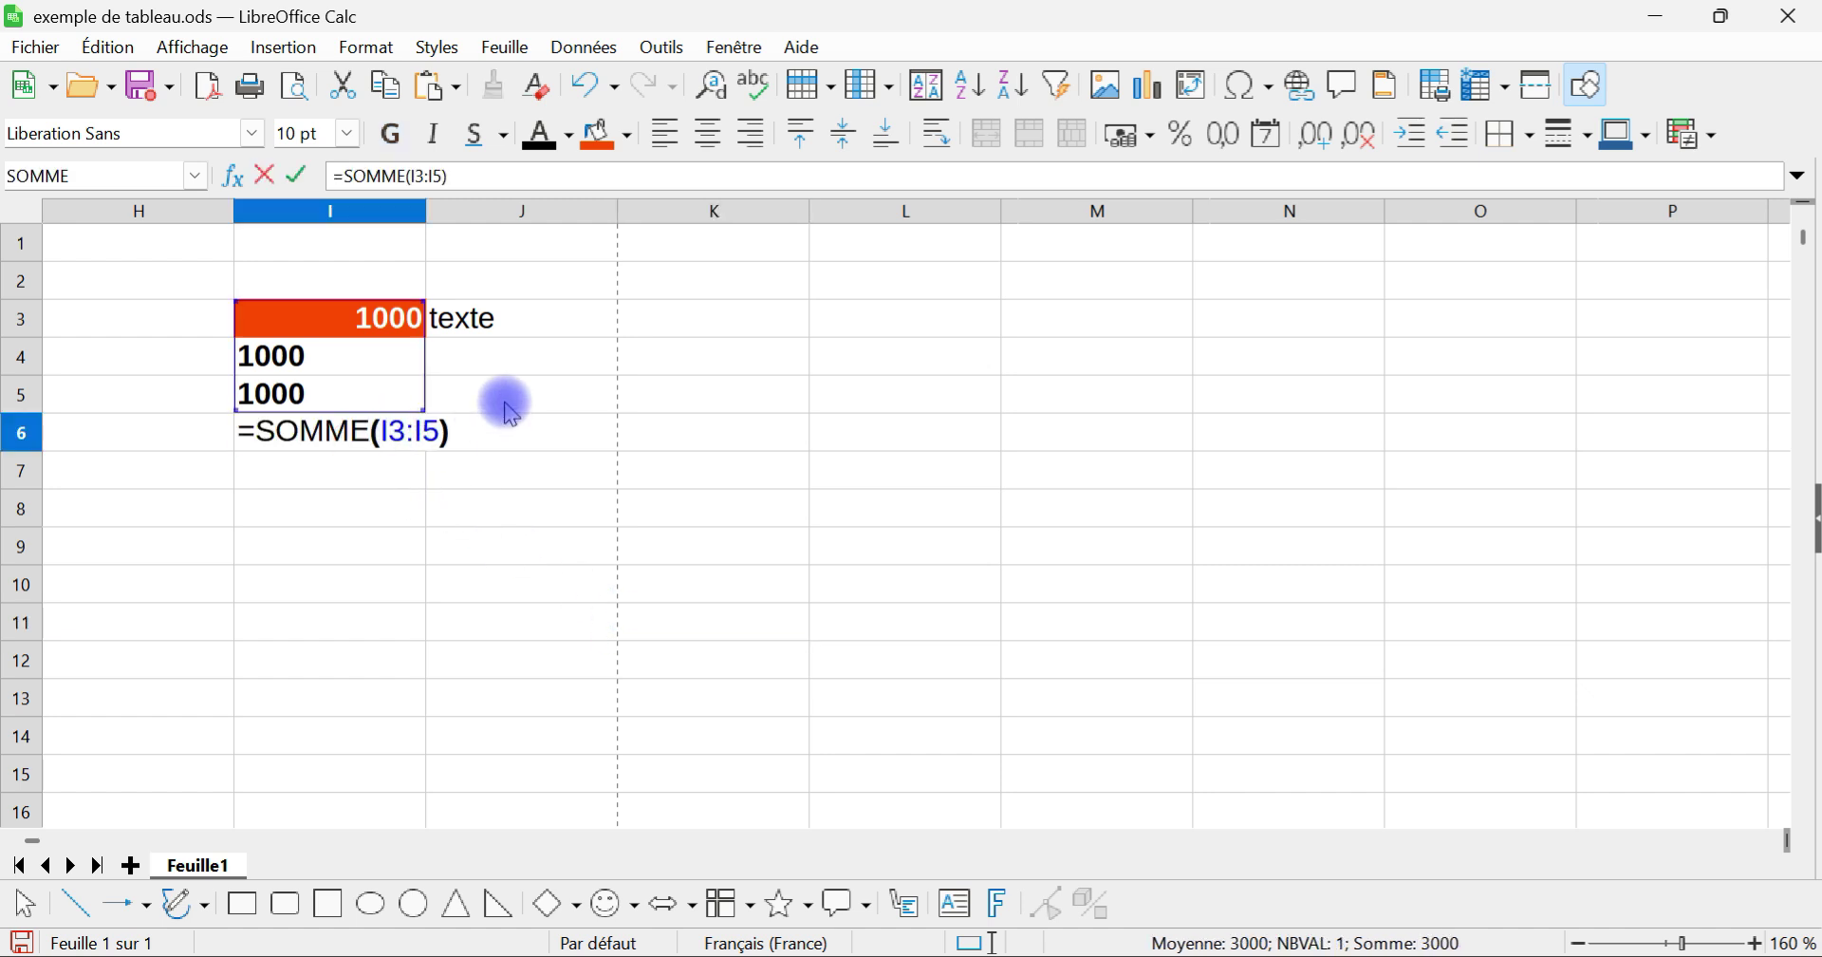
key(Return)
Step: Clear the direct formatting from the range I4:I5
drag(317, 356, 346, 389)
right_click(346, 389)
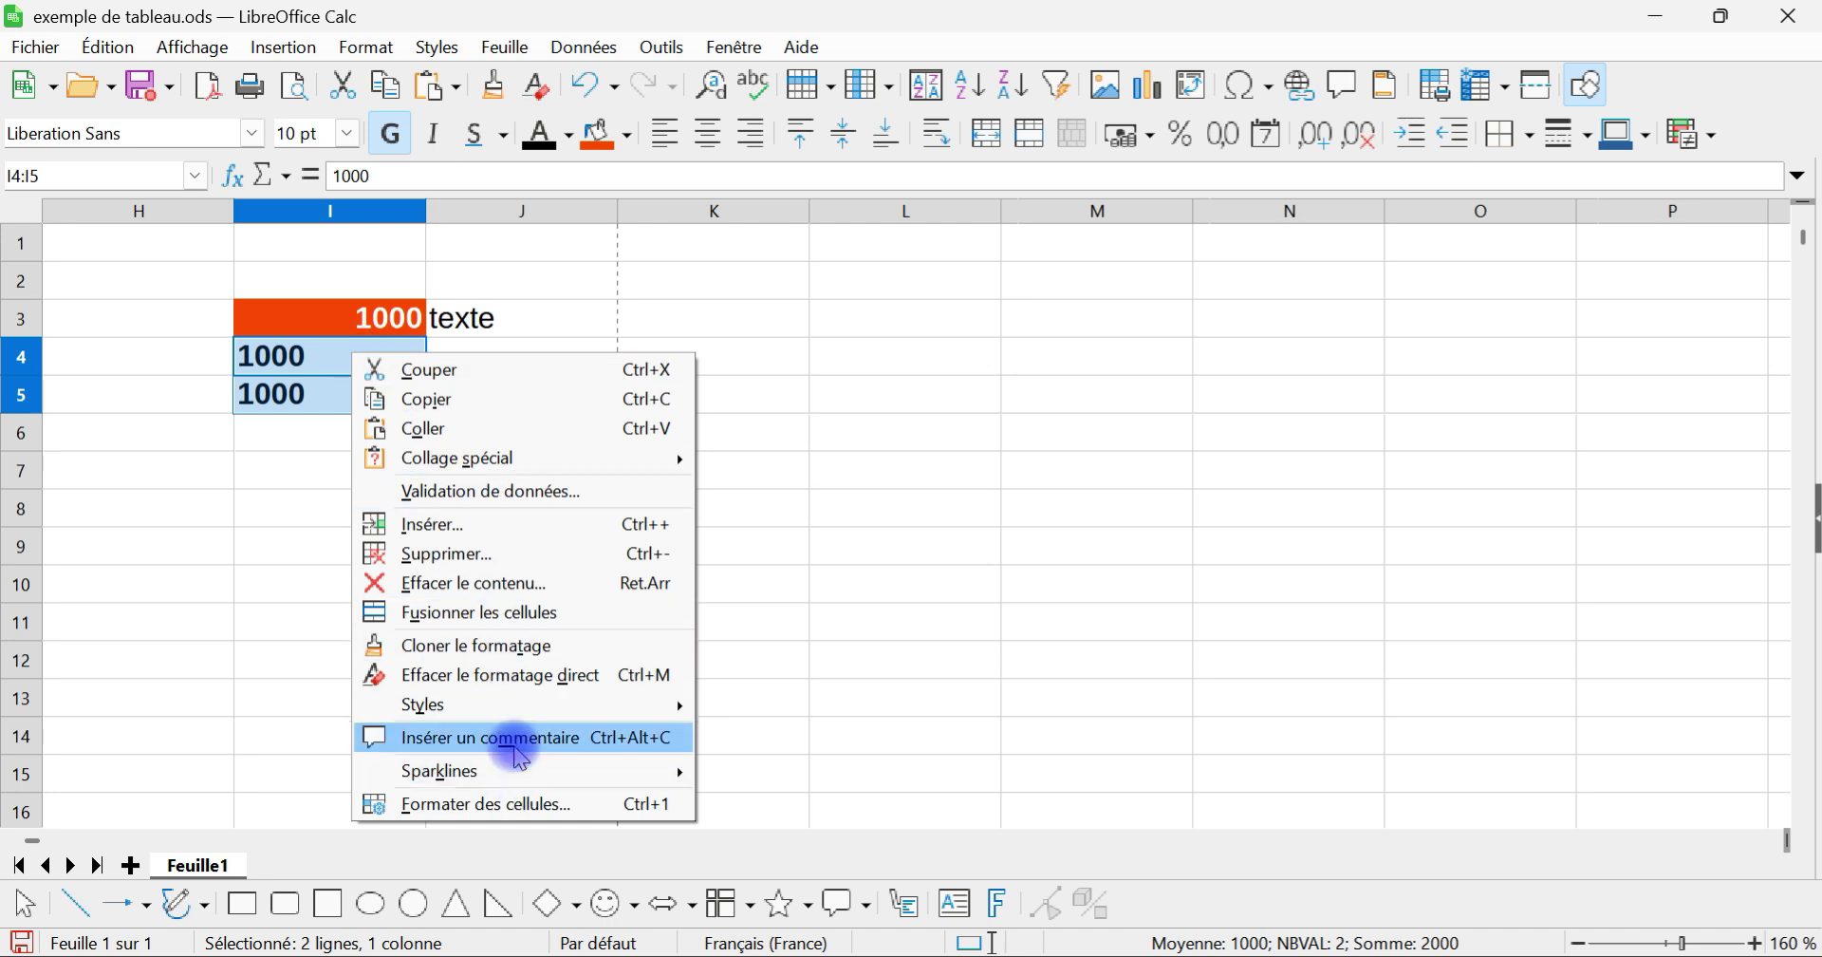
click(527, 680)
click(479, 541)
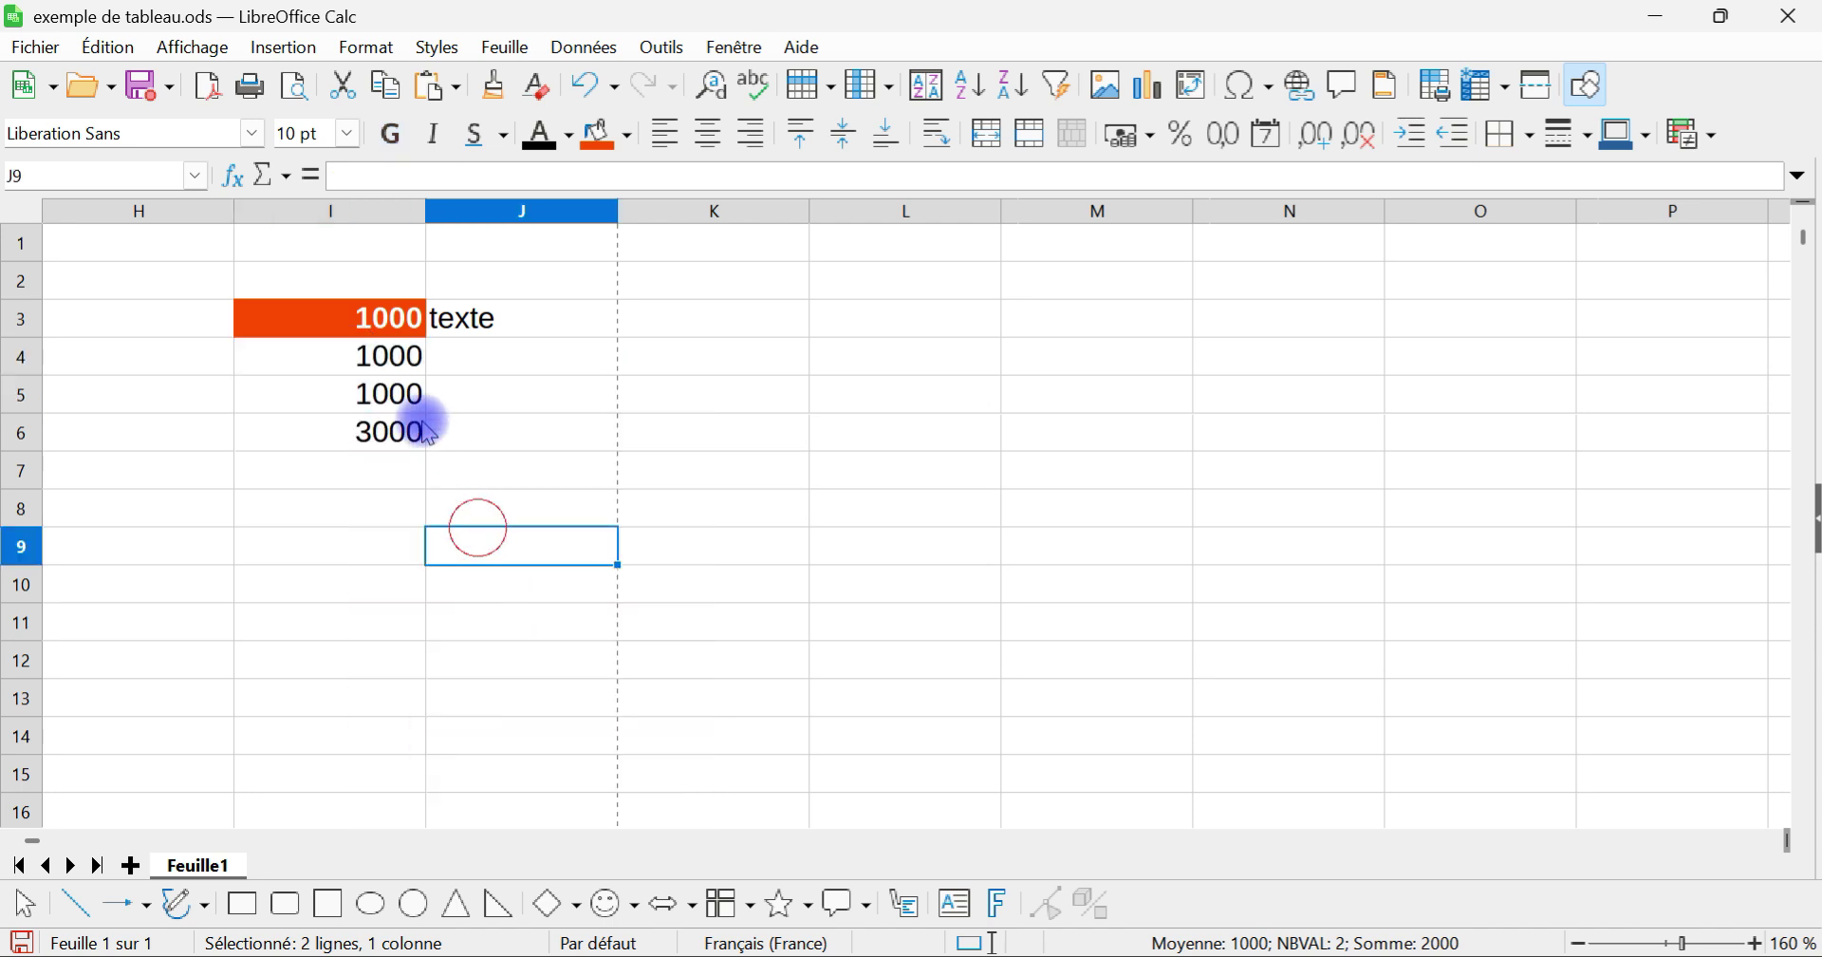
Step: Clear the direct formatting from the whole range I3:I5, including the coloured cell I3
drag(351, 317, 338, 393)
right_click(338, 389)
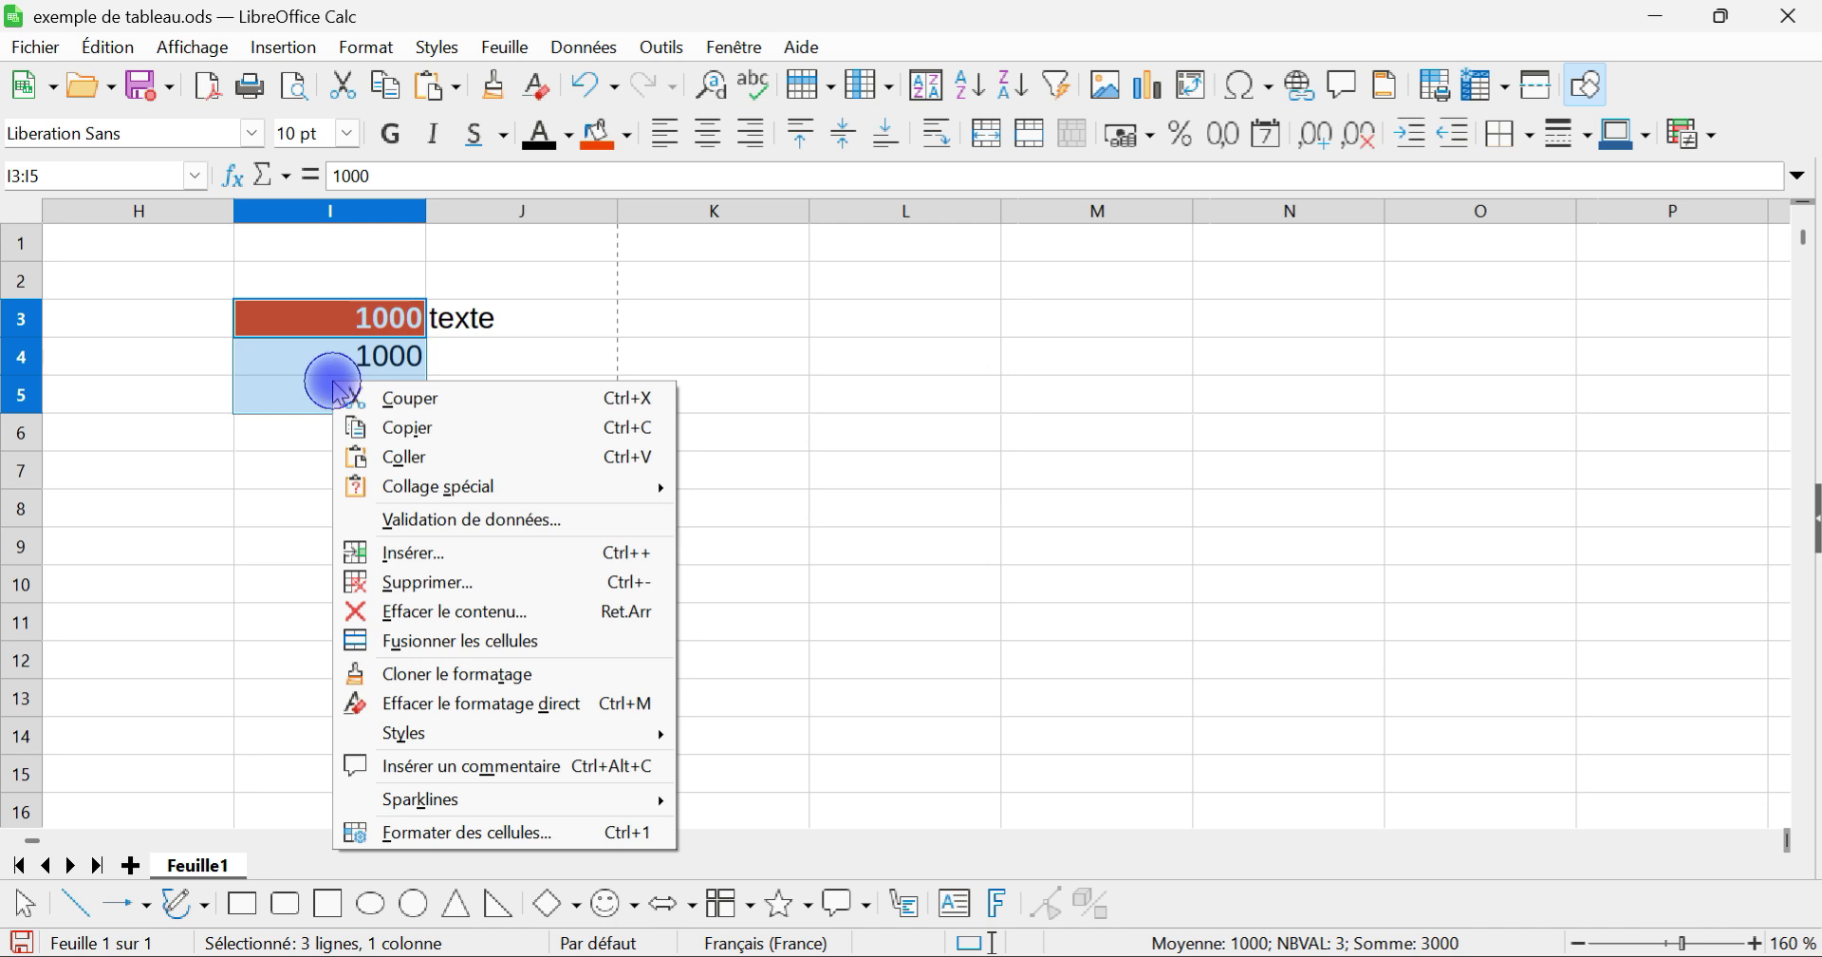
click(488, 701)
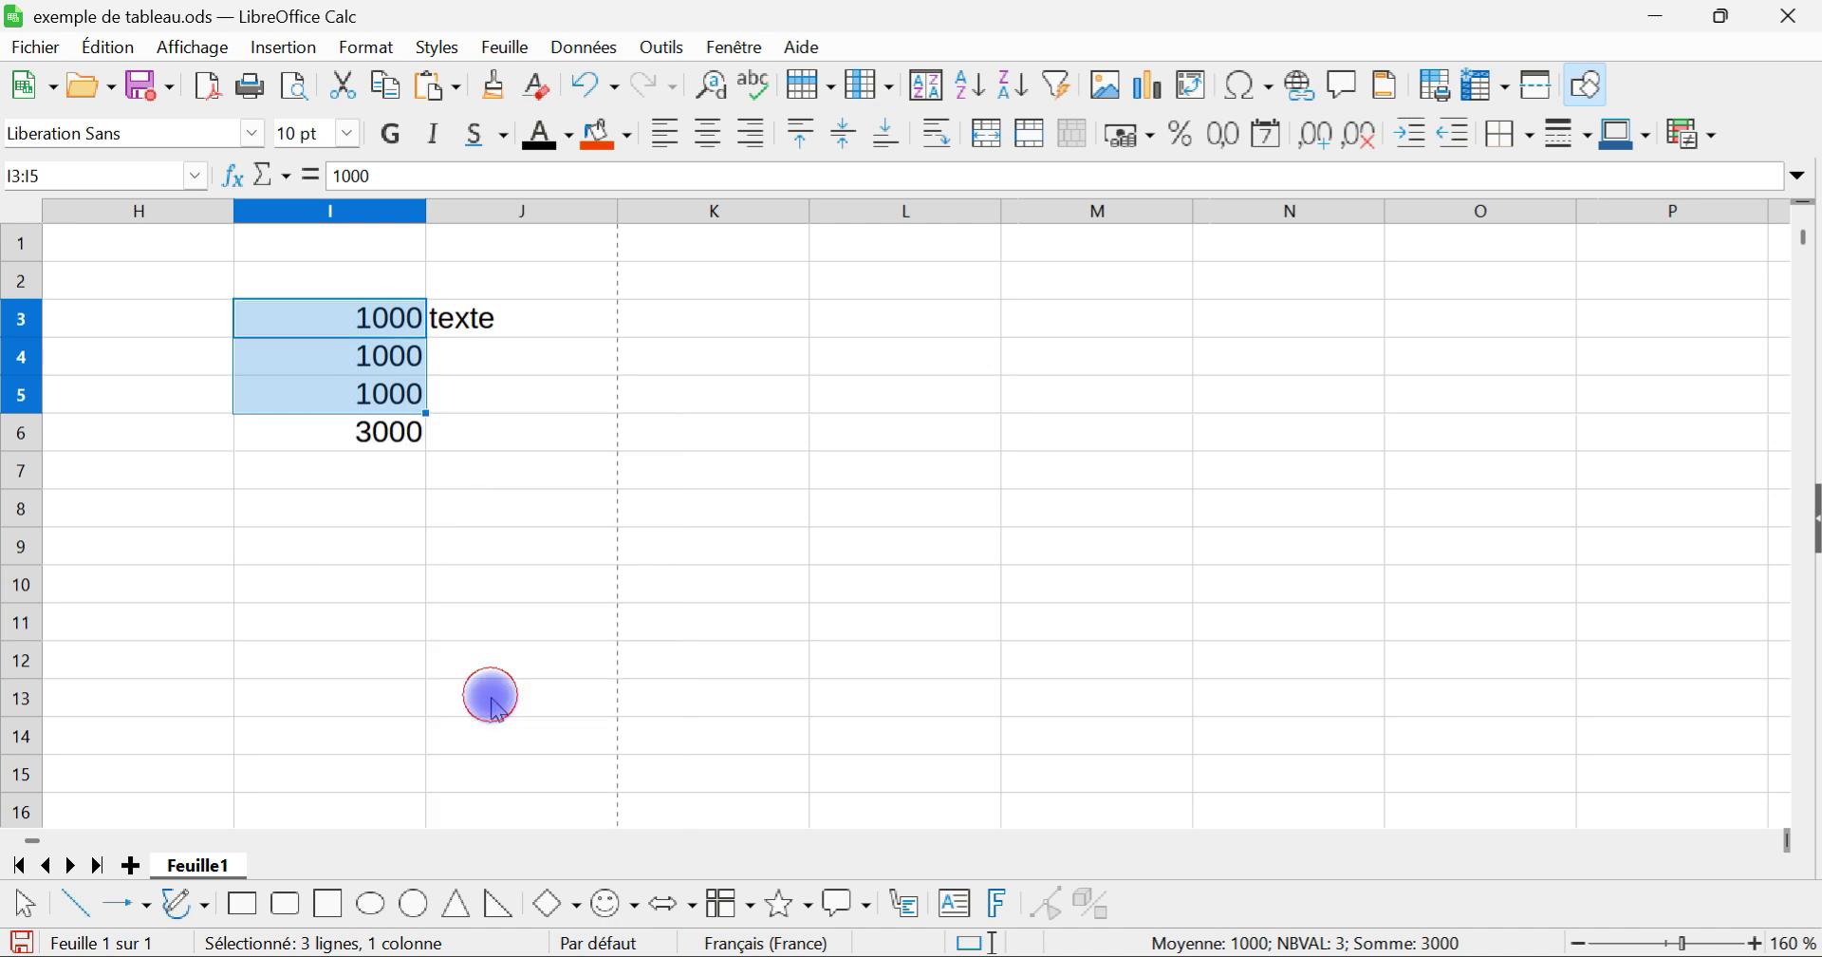
click(419, 504)
Step: Check the contents of the sum cell I6 and of the three value cells above it
click(395, 442)
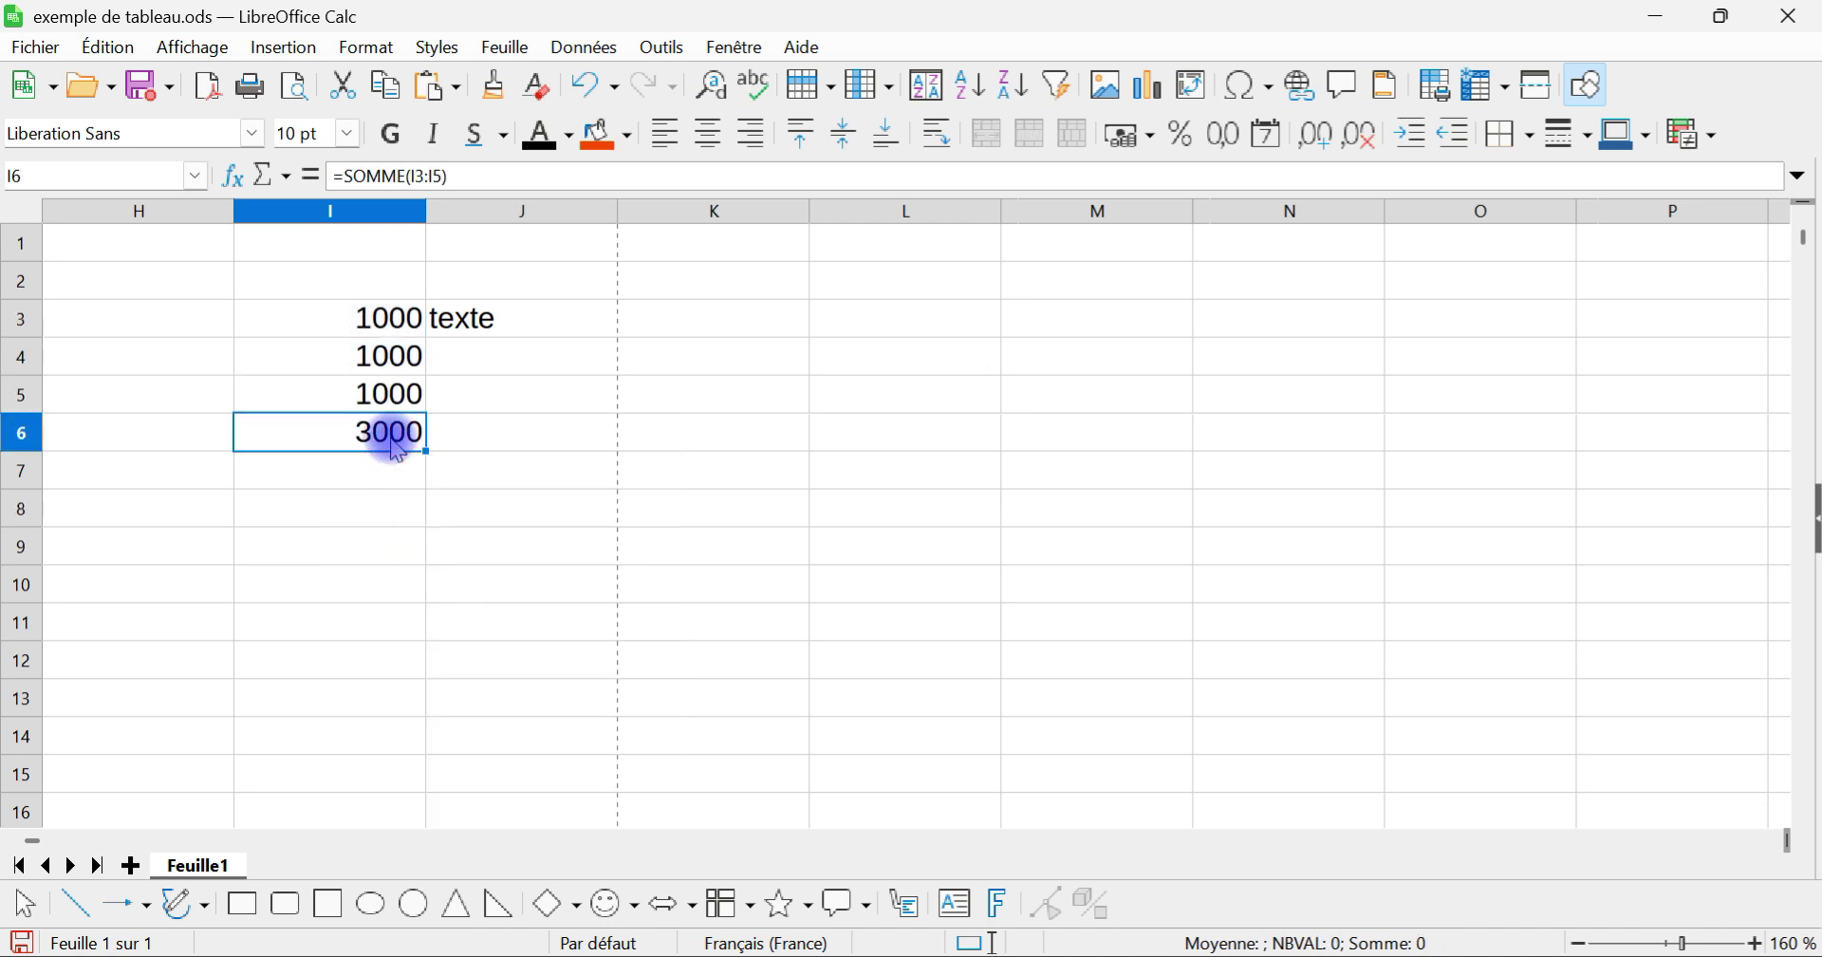
click(389, 389)
click(383, 356)
click(387, 315)
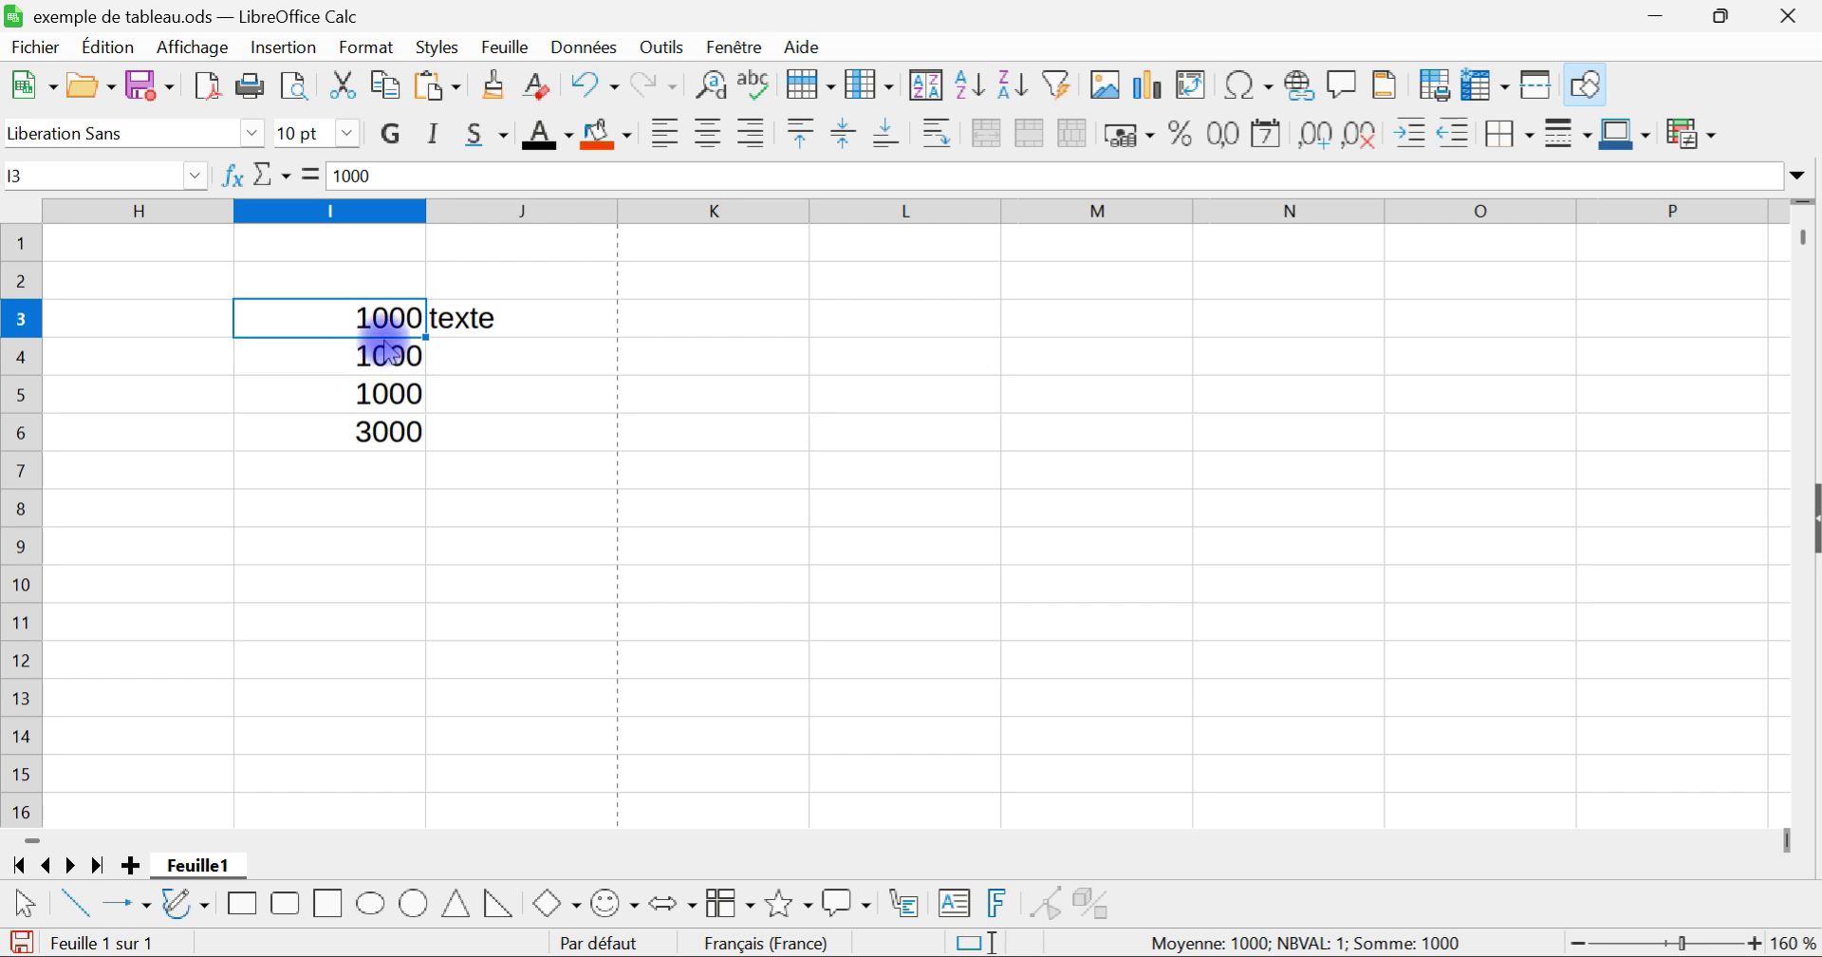
Step: Choose green as the font colour for the range I3:I5 in the cell formatting settings
drag(317, 313, 313, 403)
right_click(321, 336)
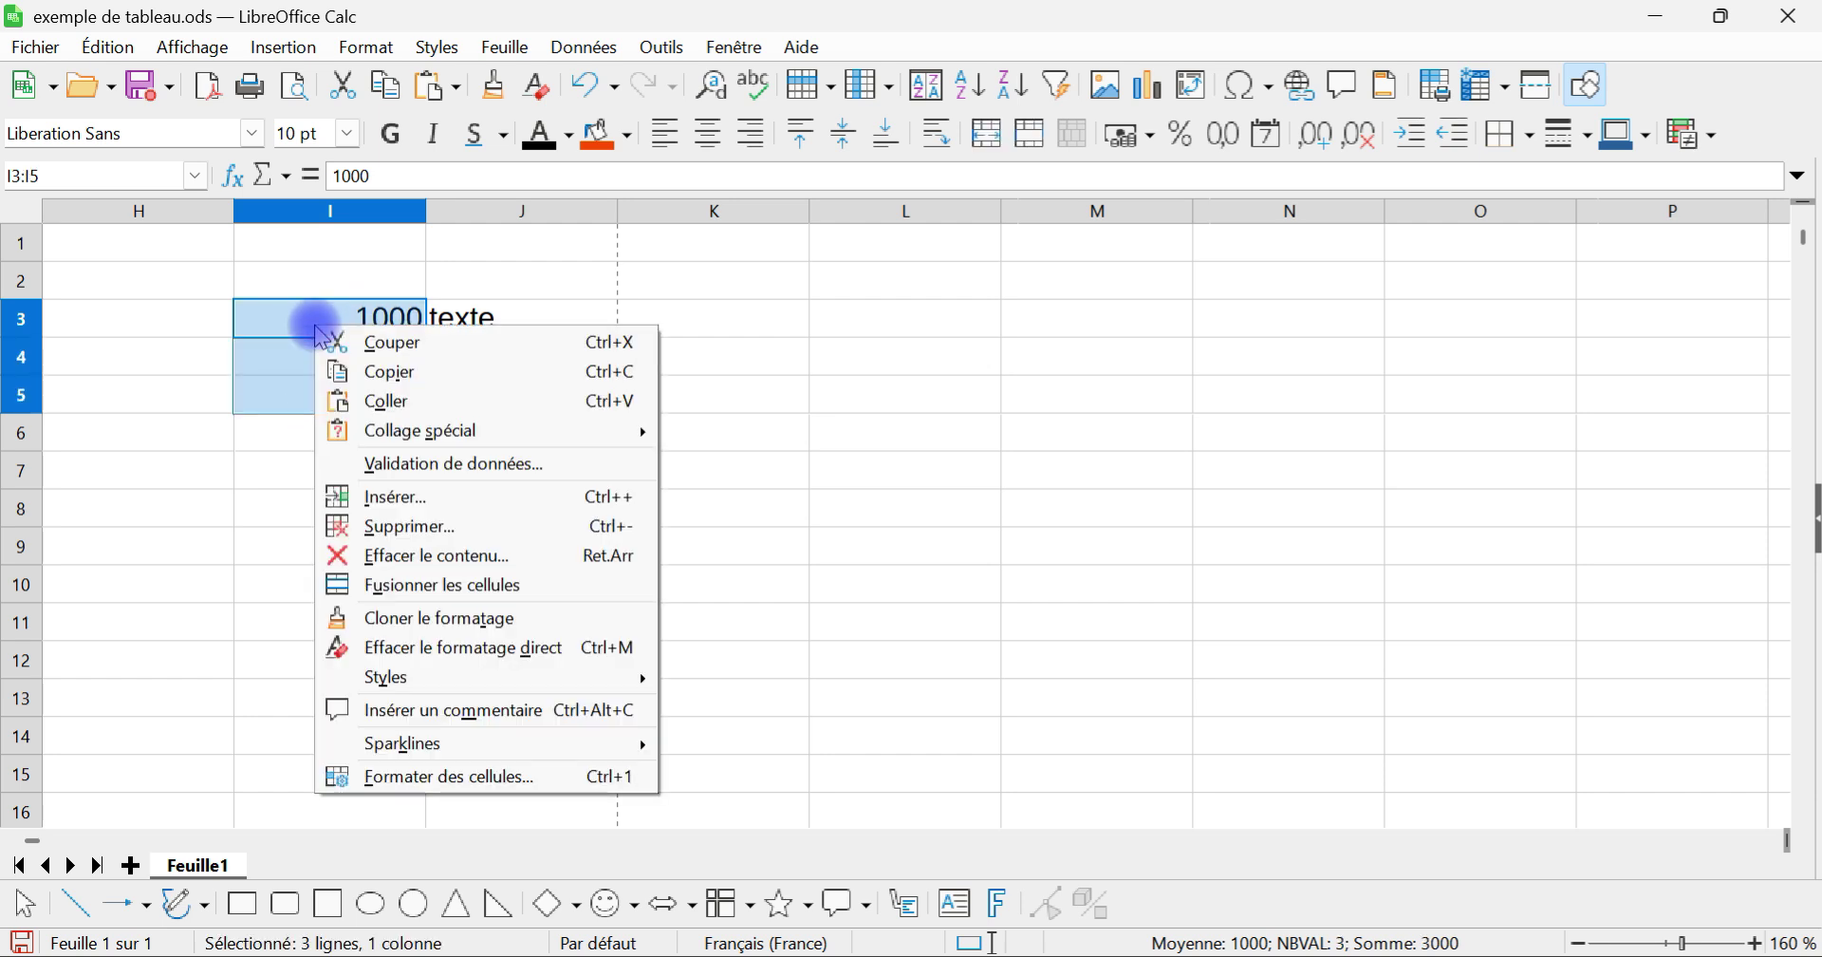
click(528, 780)
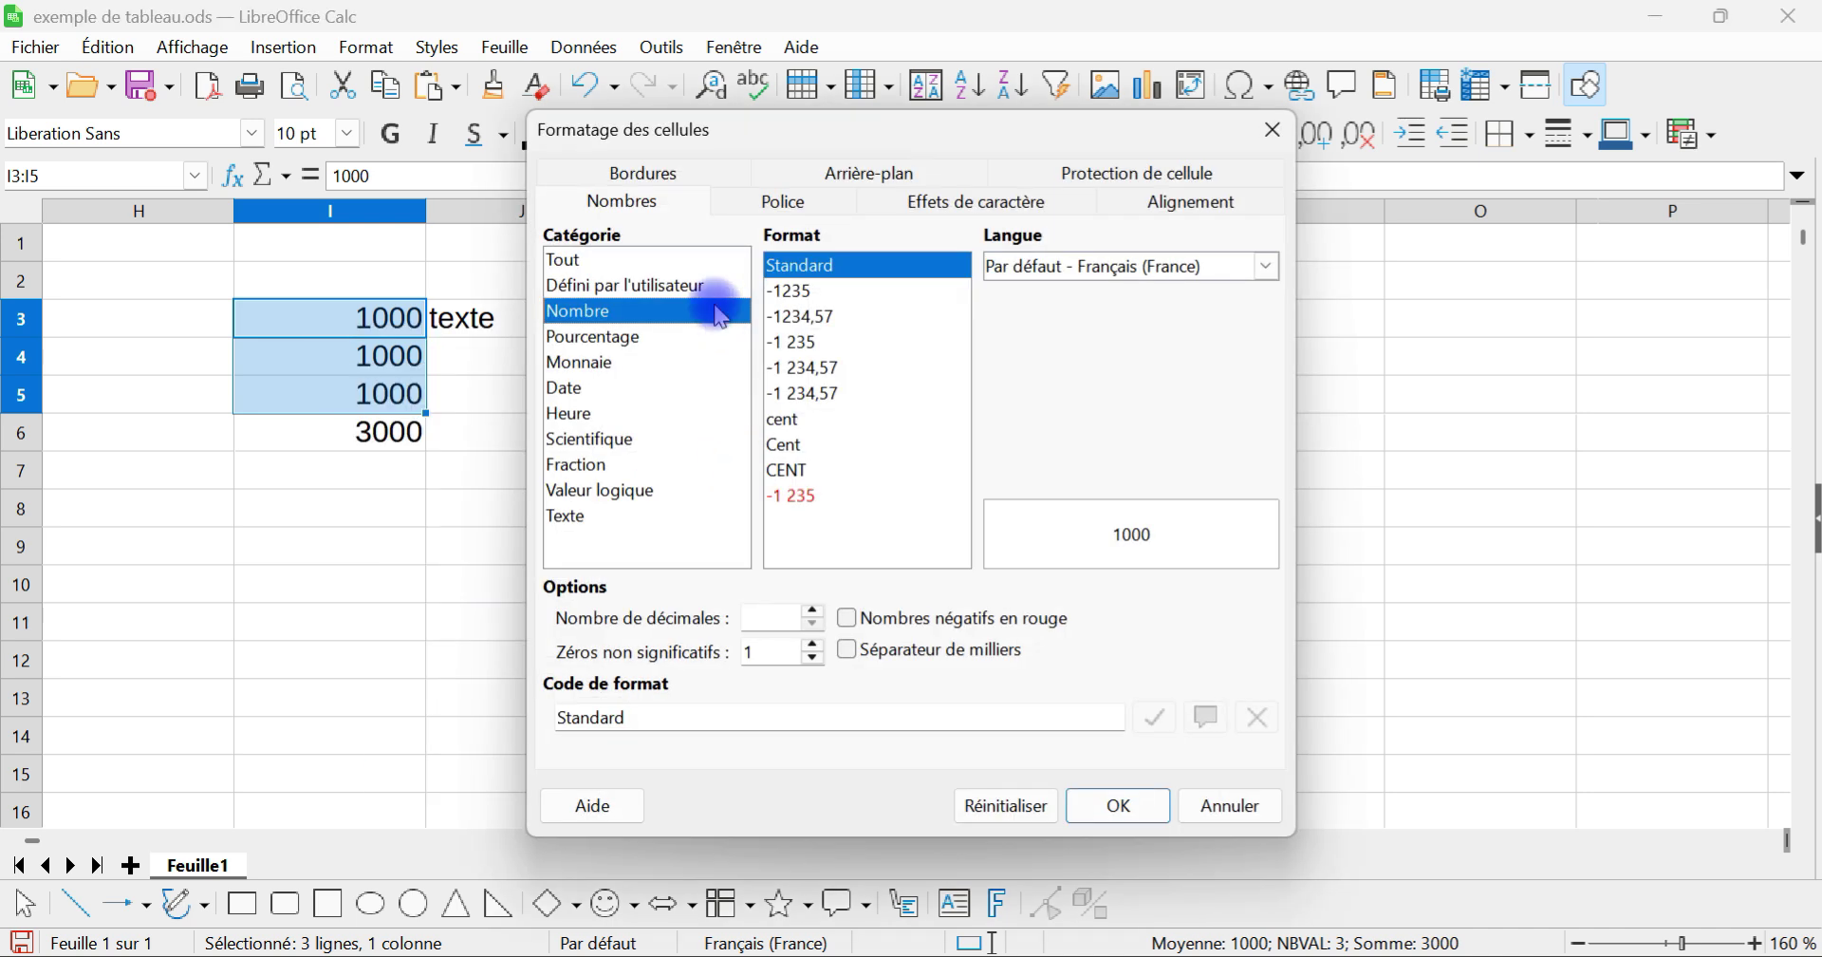
click(784, 199)
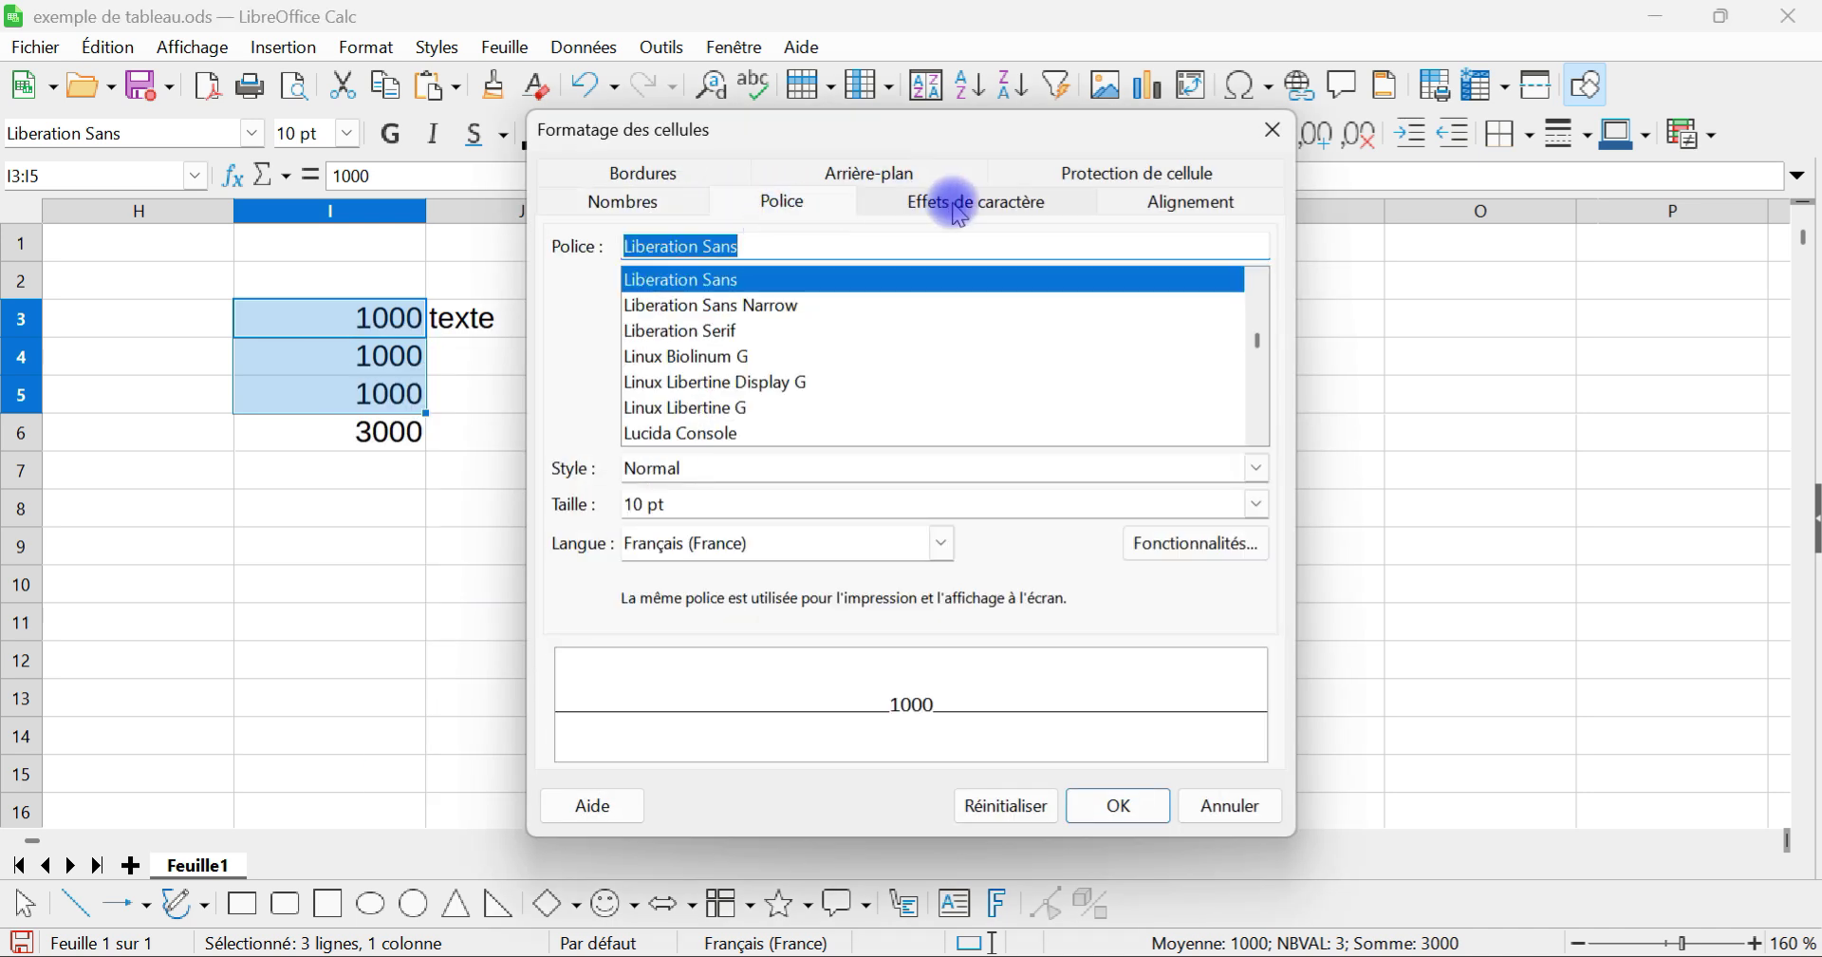
click(1165, 202)
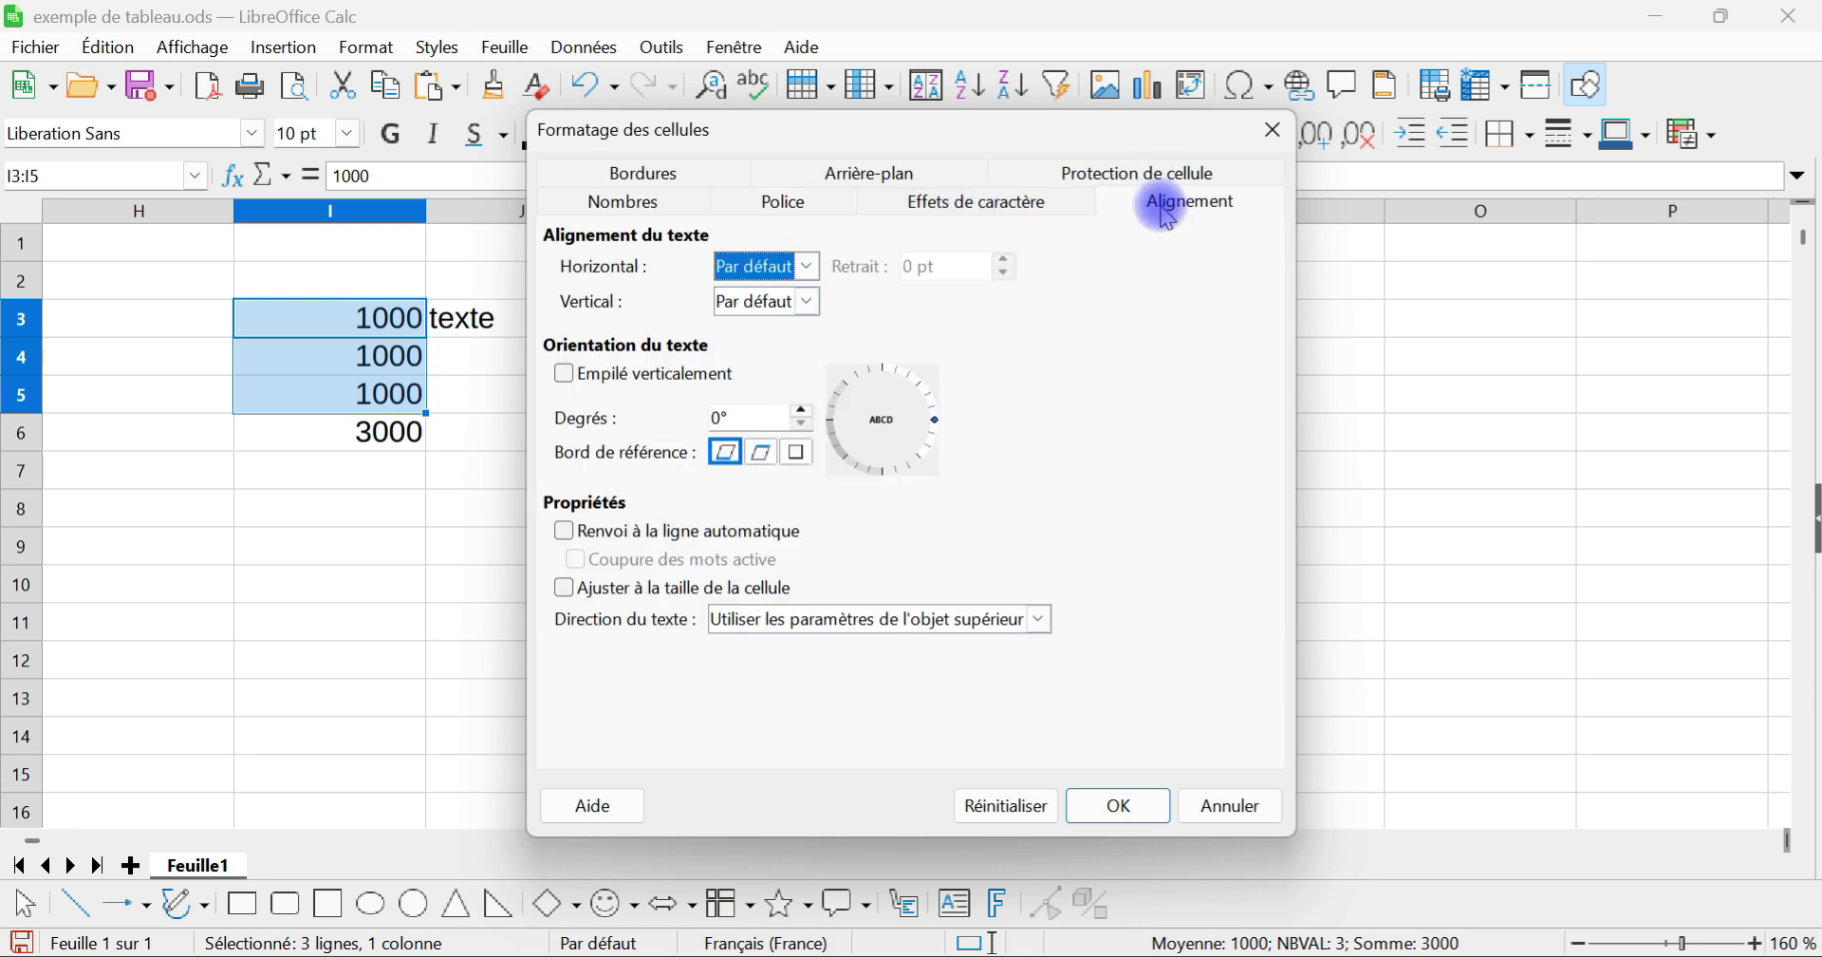
click(916, 203)
click(842, 268)
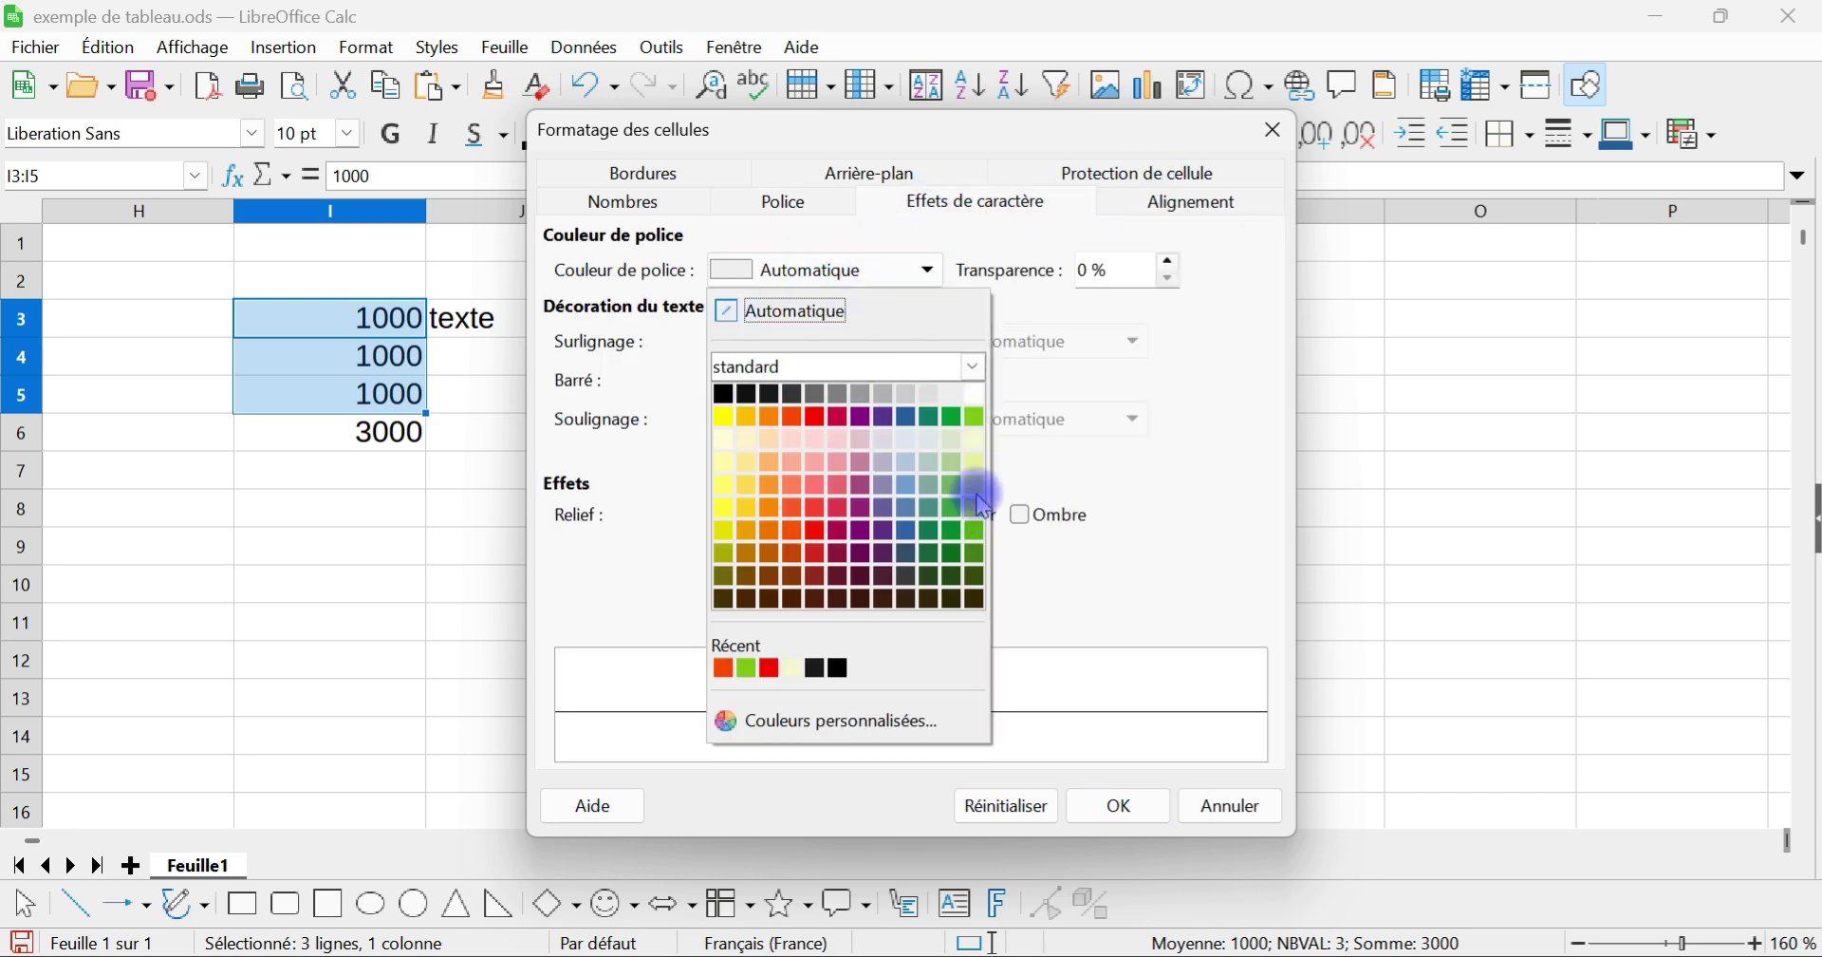
click(948, 415)
Step: Set the font style of the range I3:I5 to "Gras" and apply the cell formatting
click(800, 200)
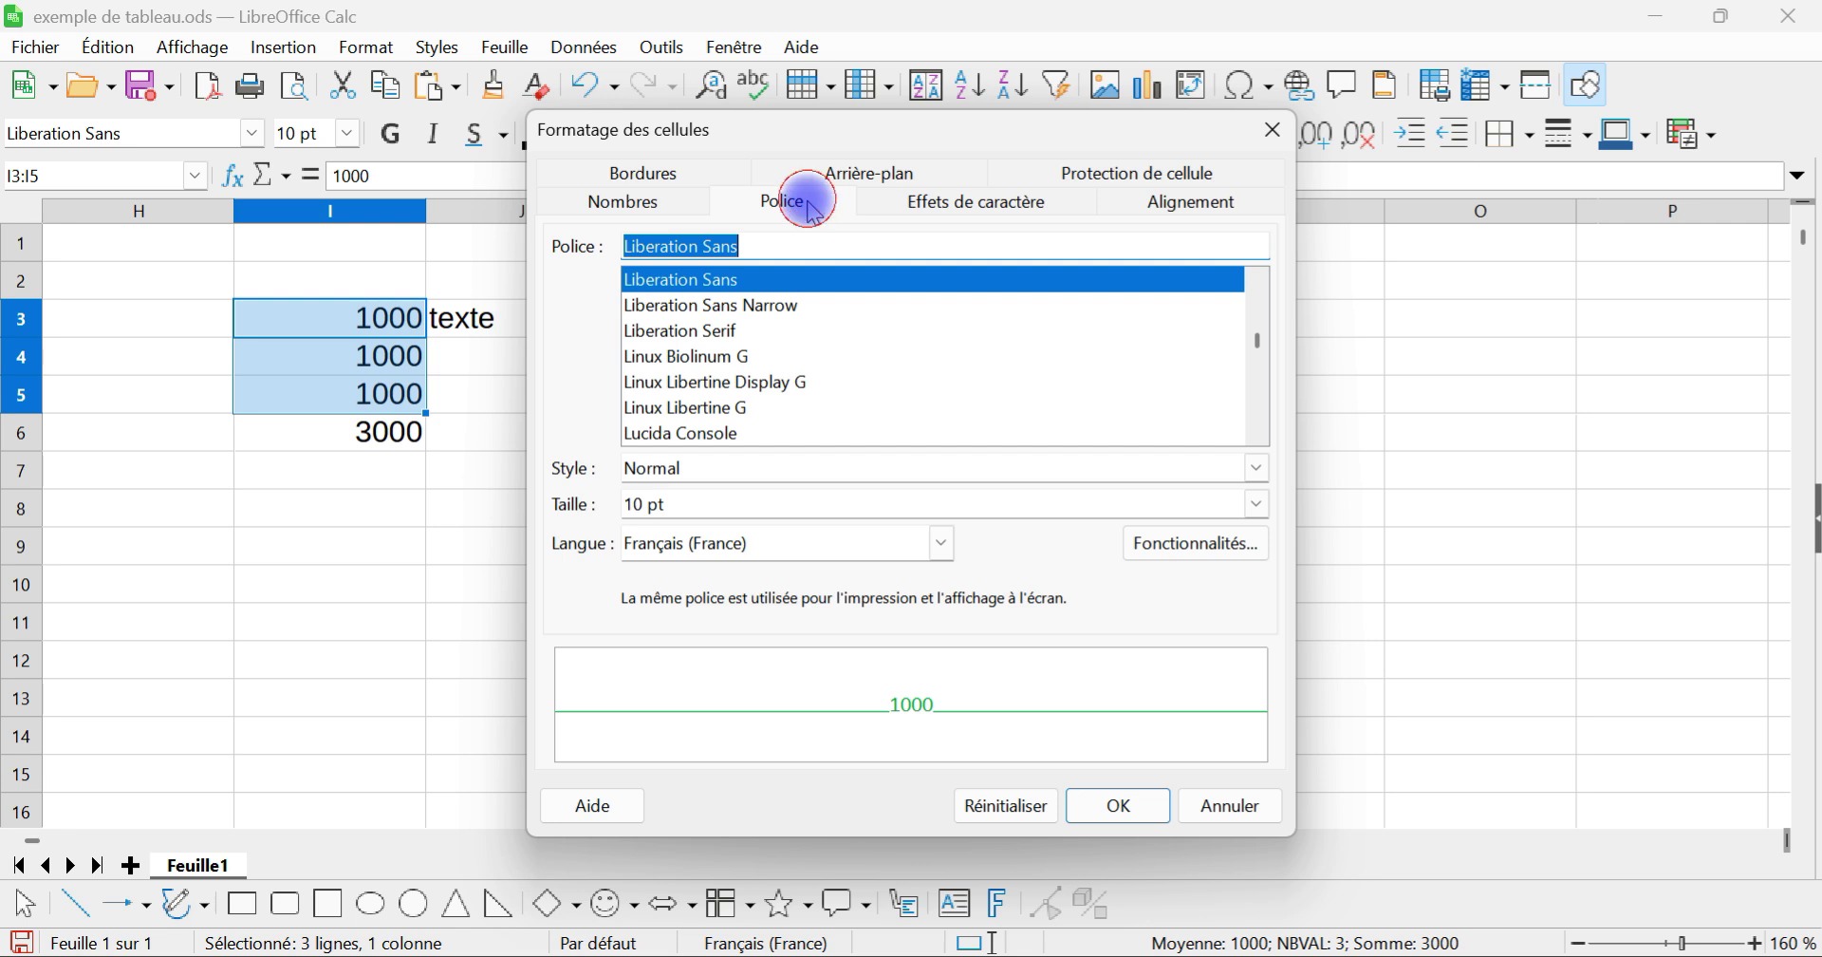
click(1255, 468)
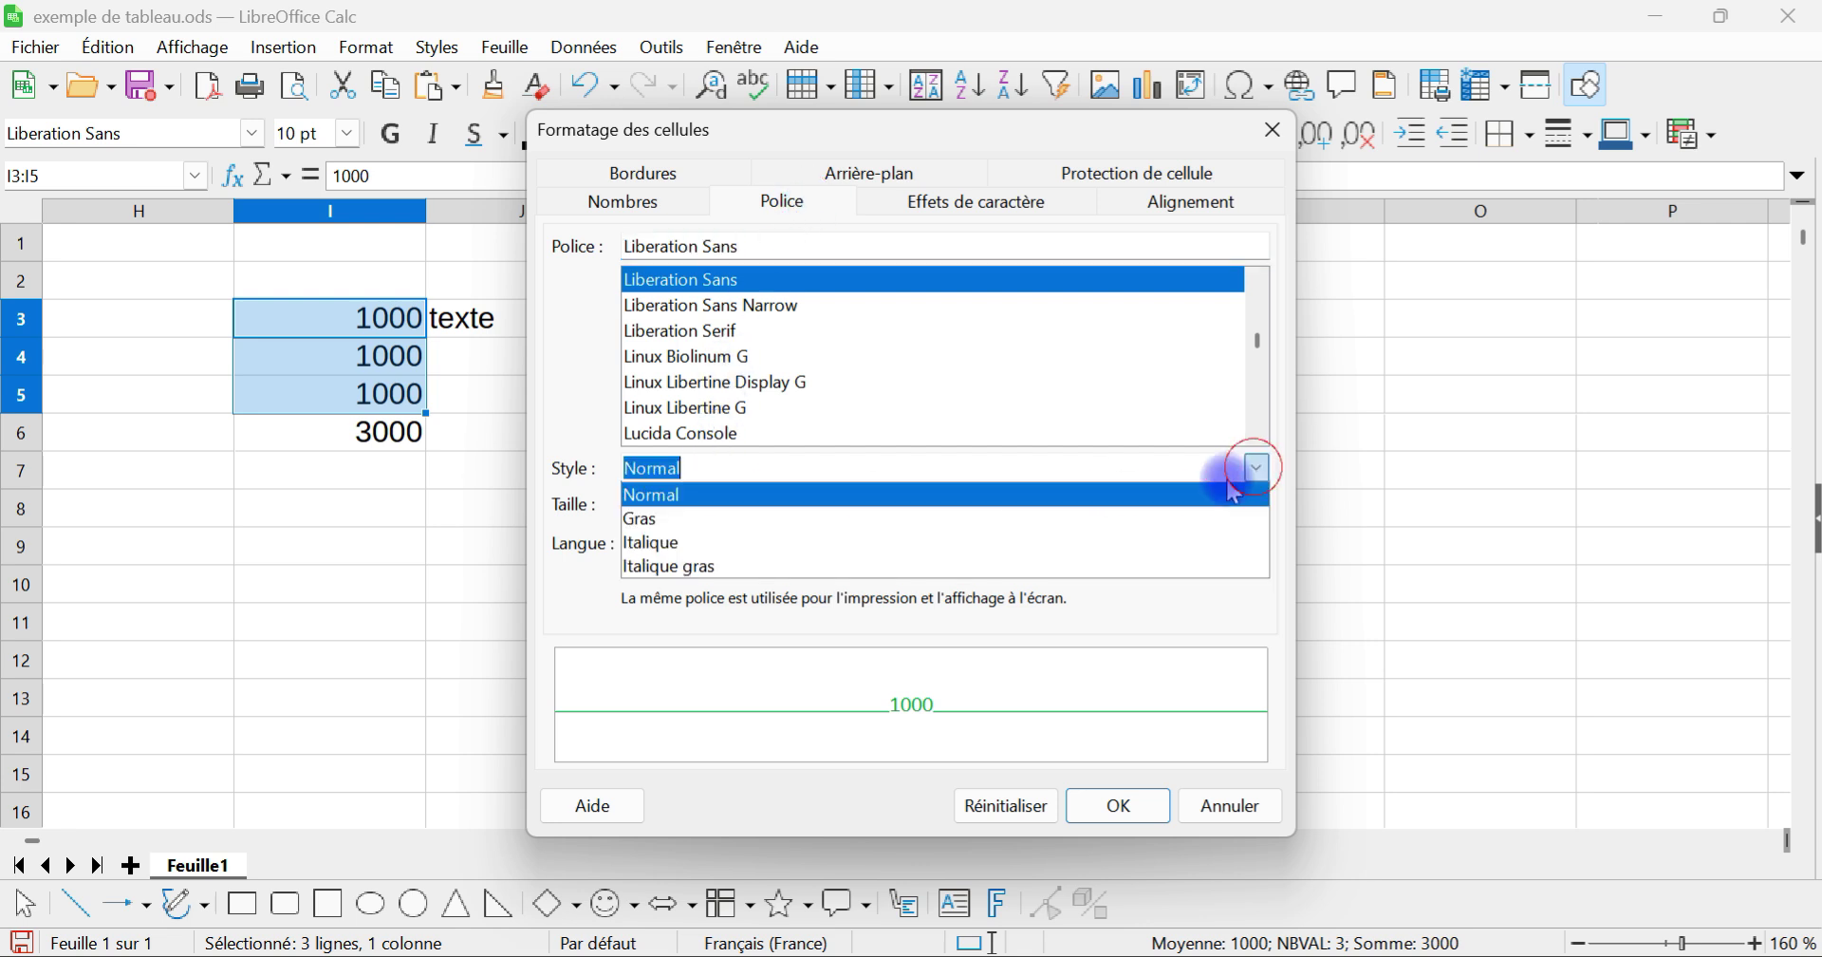
click(976, 516)
click(1118, 805)
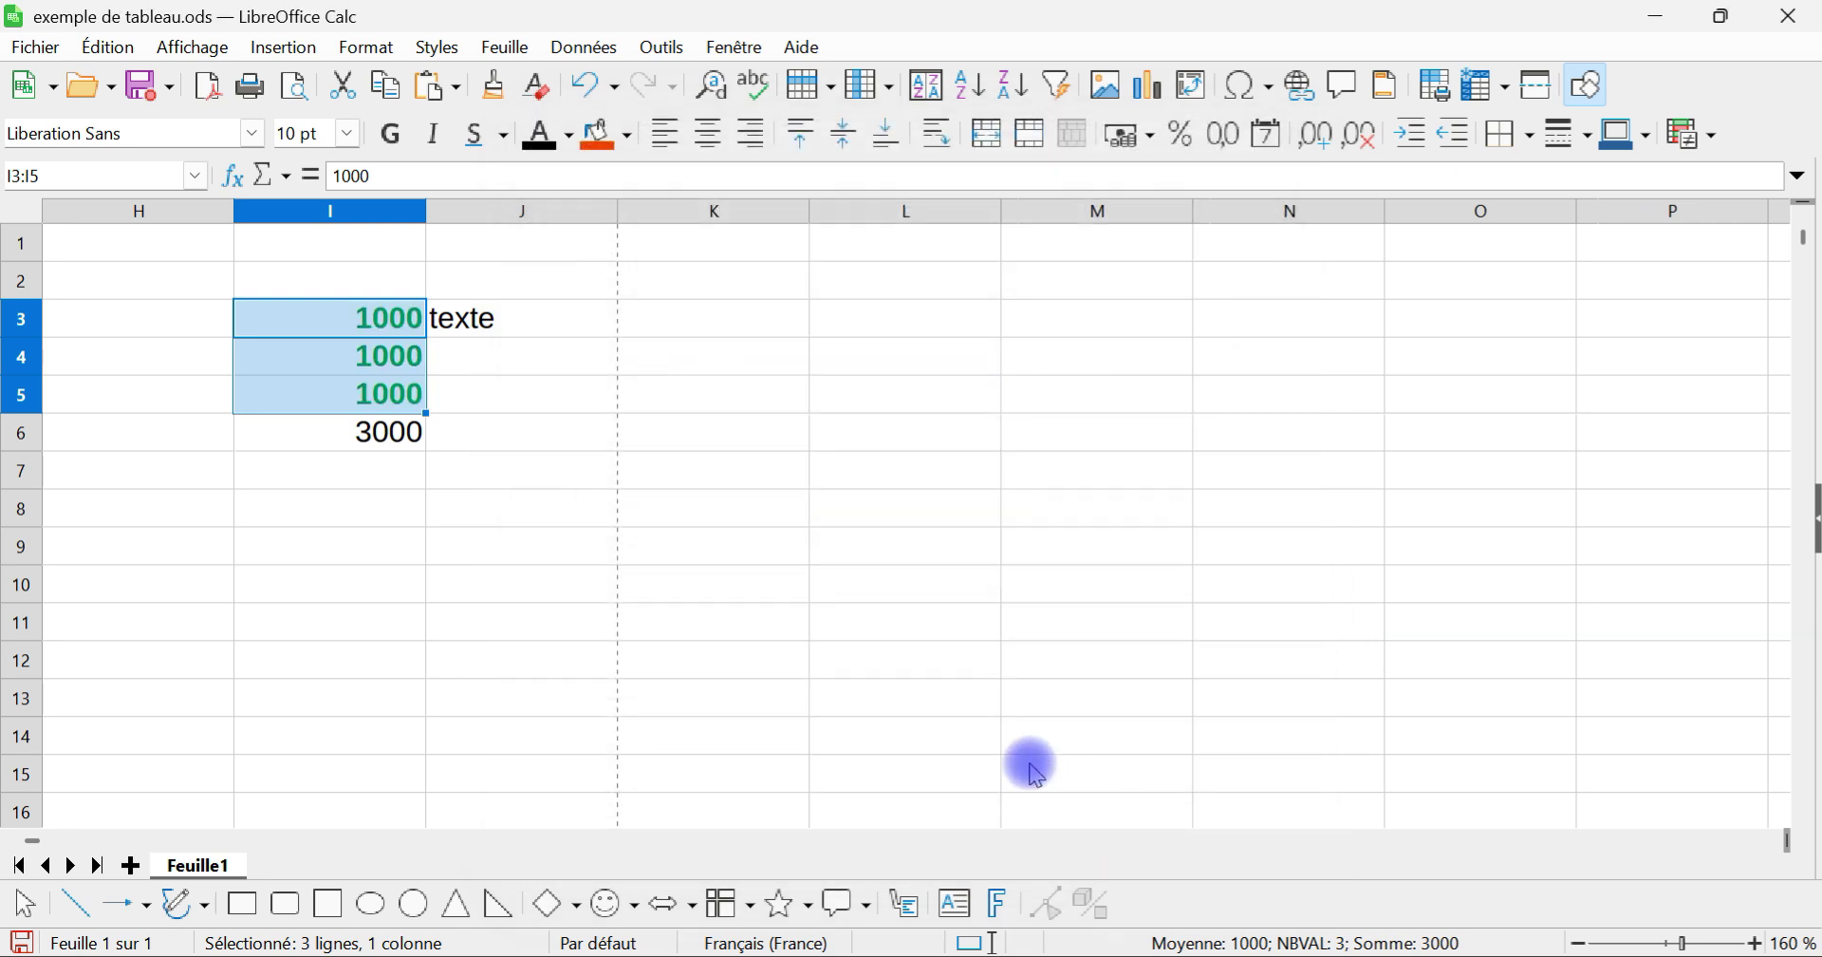
click(476, 395)
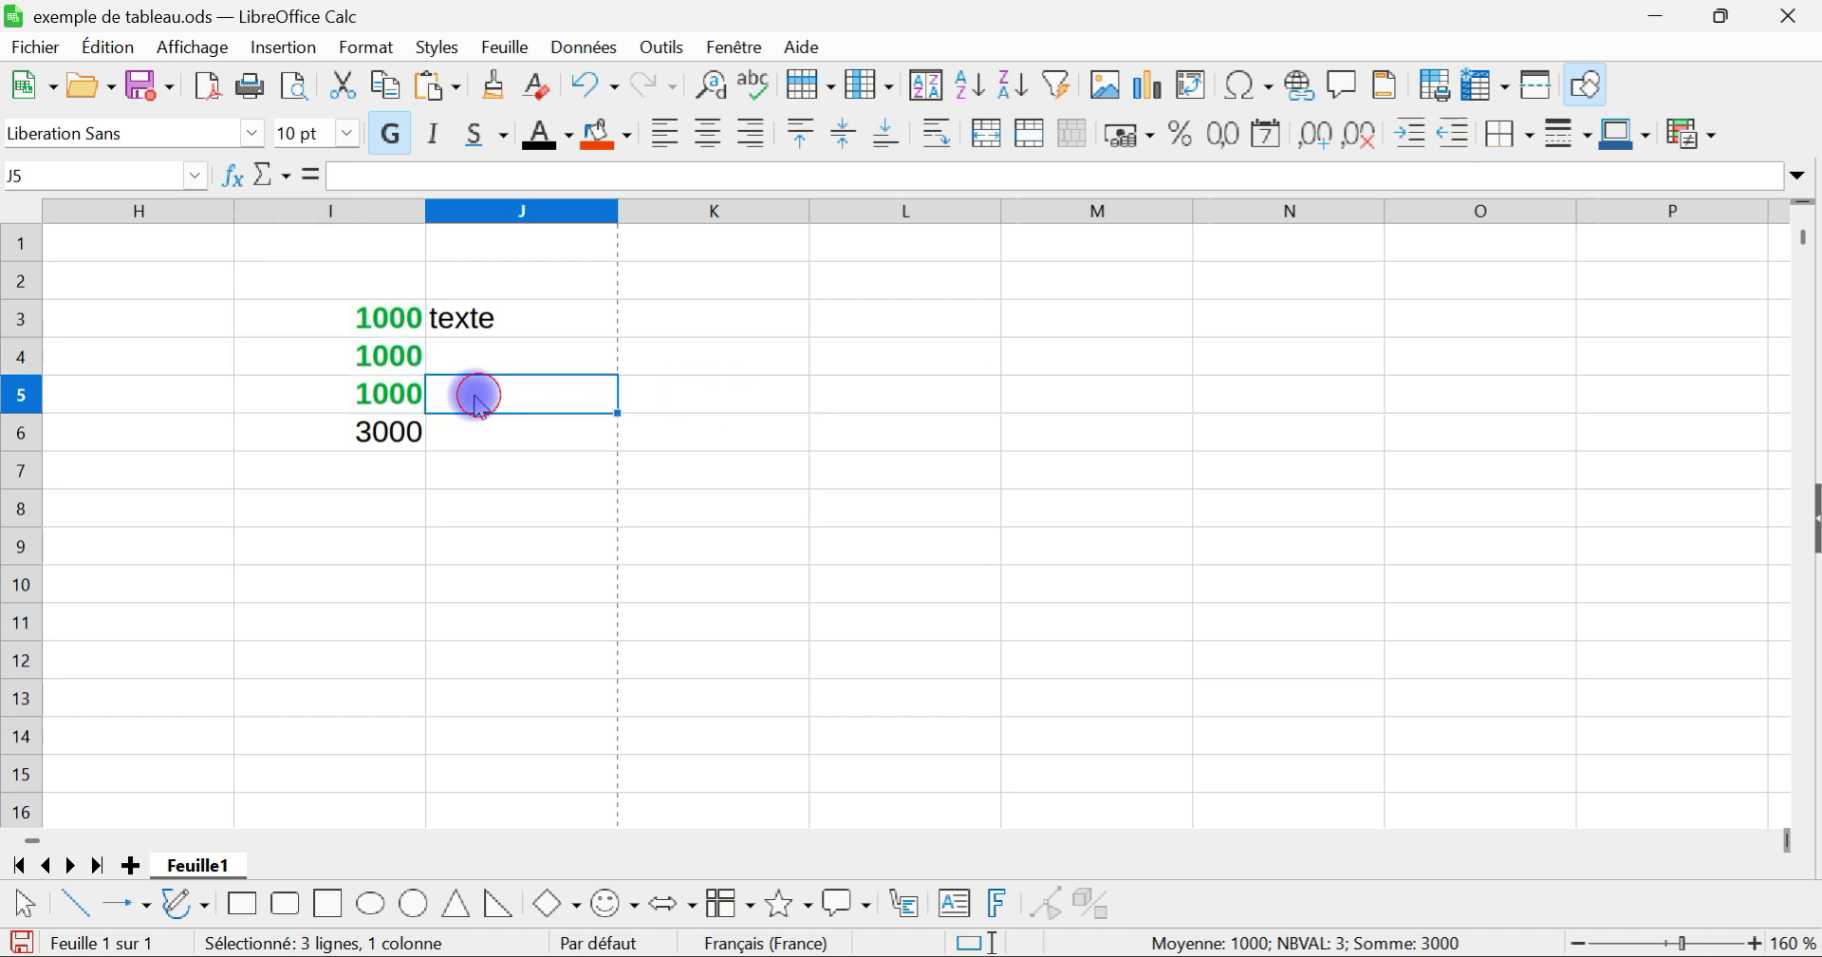
click(379, 354)
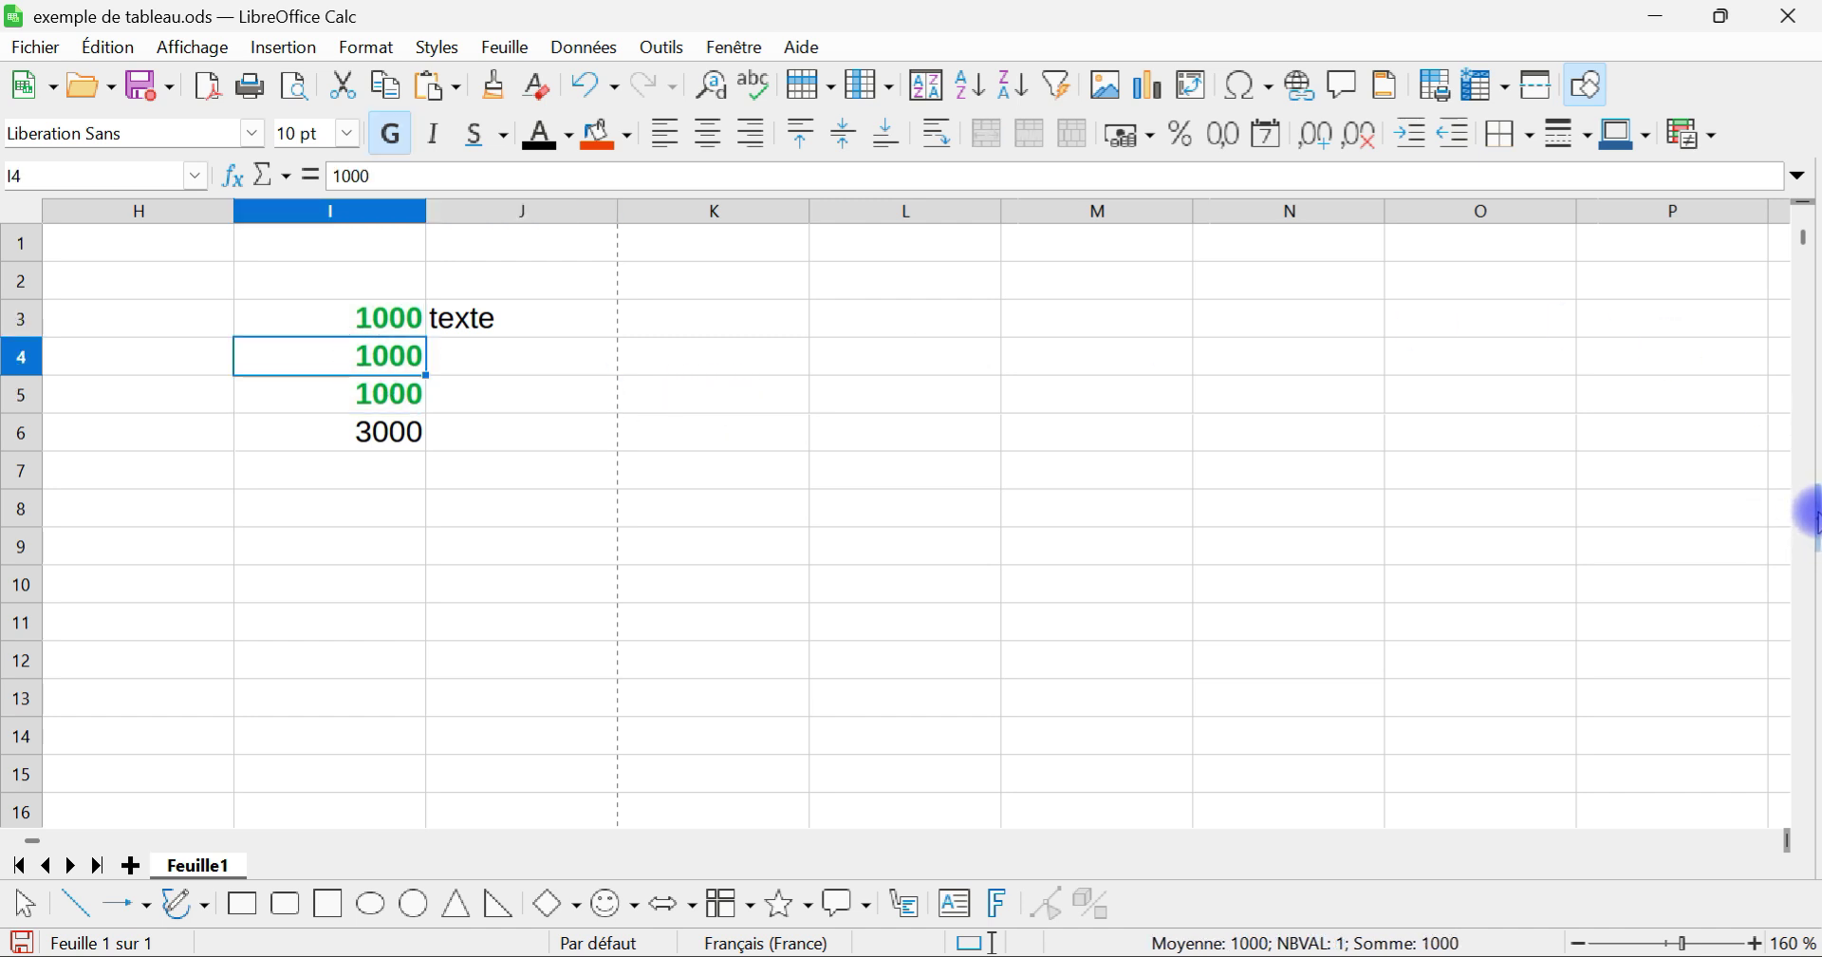
Step: Show the cell properties in the sidebar and centre the range I3:I5 horizontally
click(1813, 517)
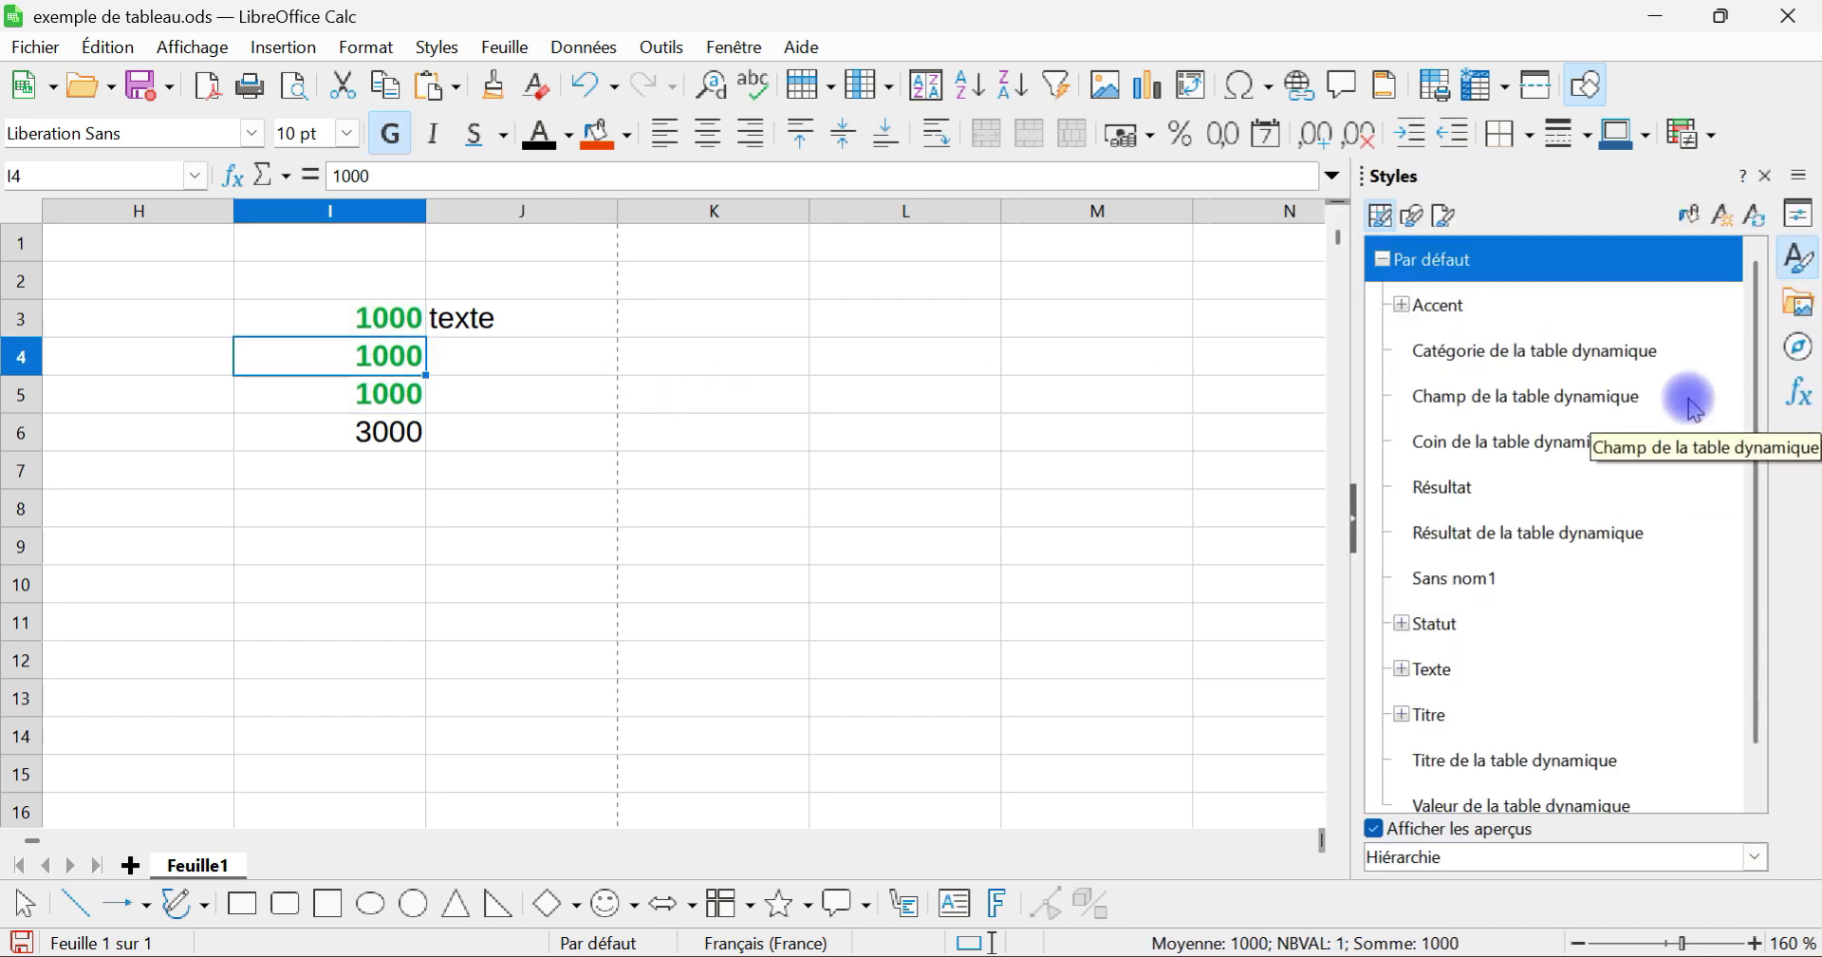
click(1801, 216)
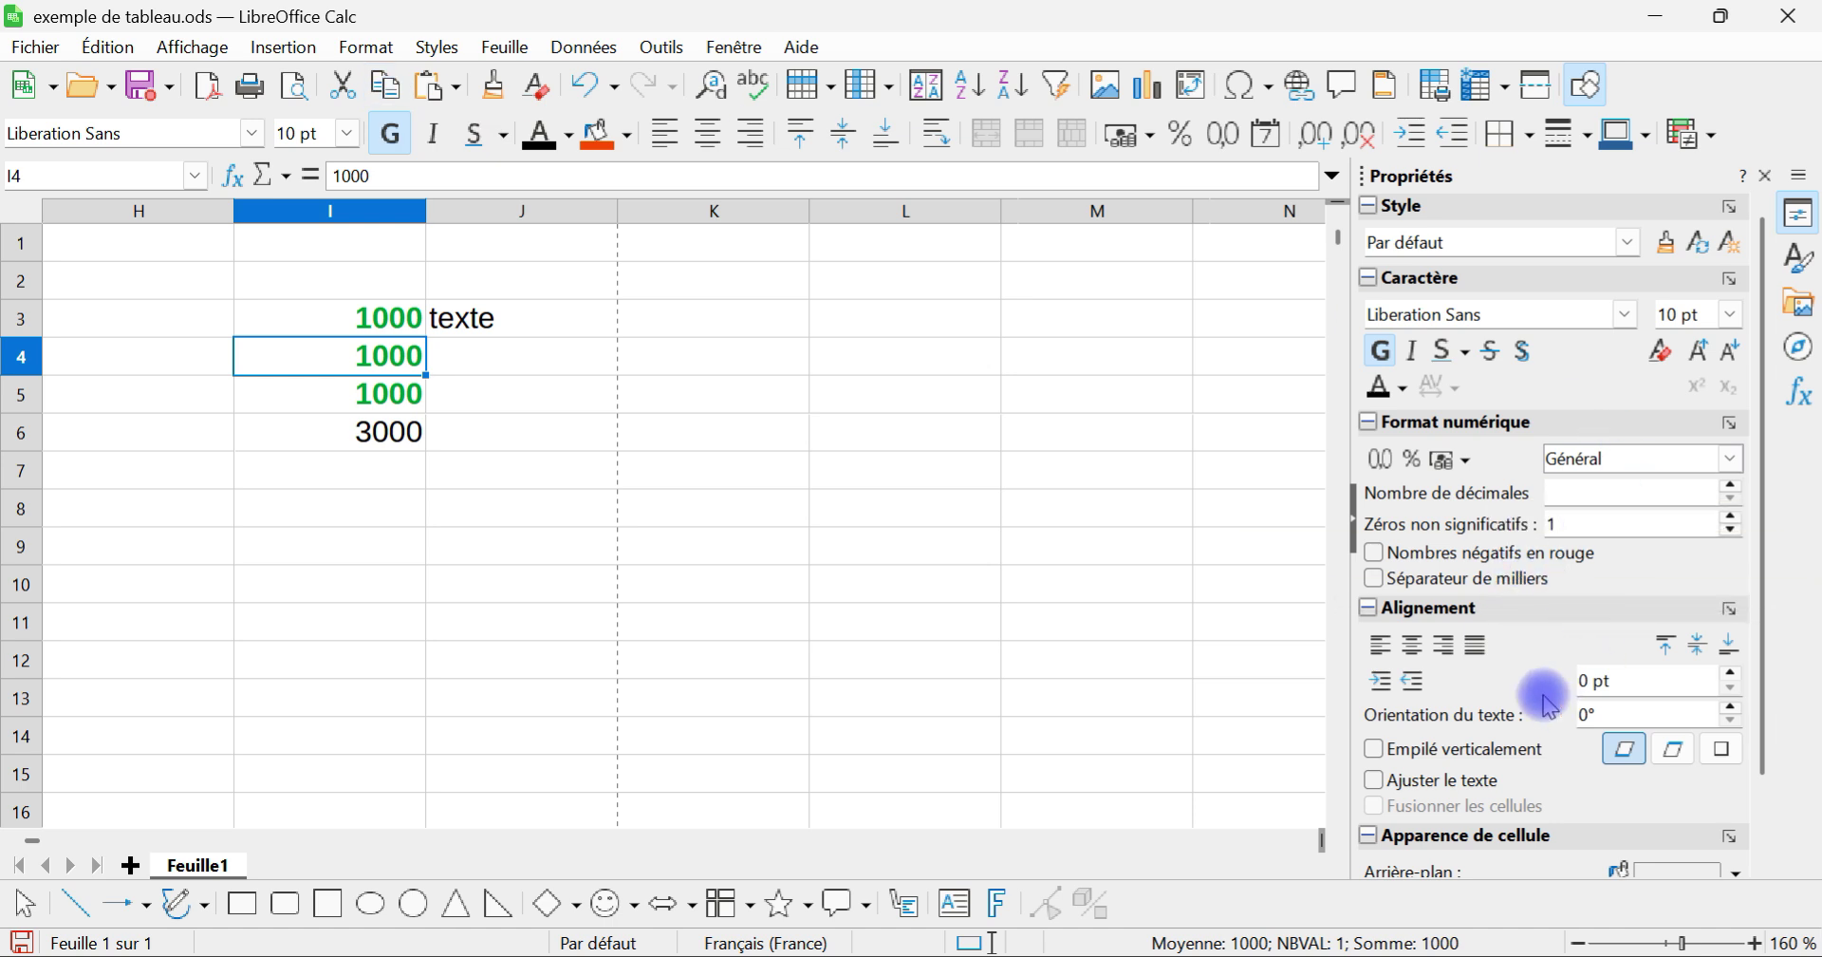
drag(306, 311, 297, 397)
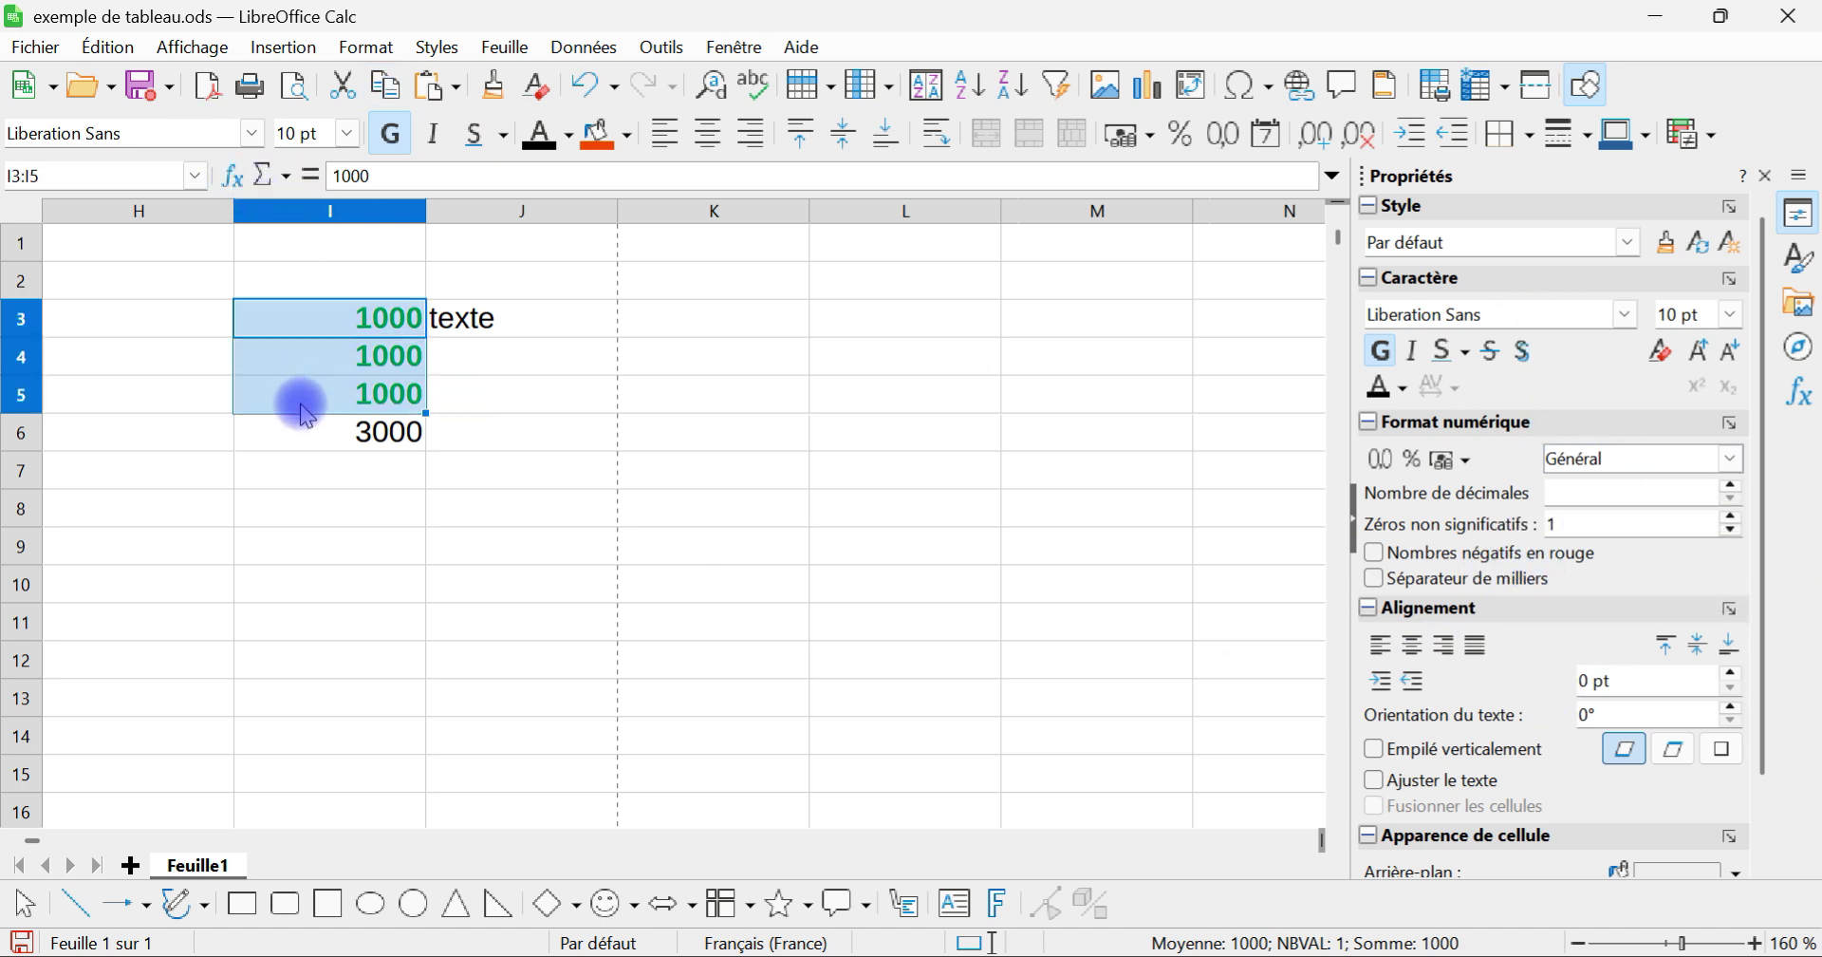
click(1418, 647)
Step: Collapse the Caractère, Format numérique, Alignement and Apparence de cellule property sections, leaving only Style expanded
click(1371, 608)
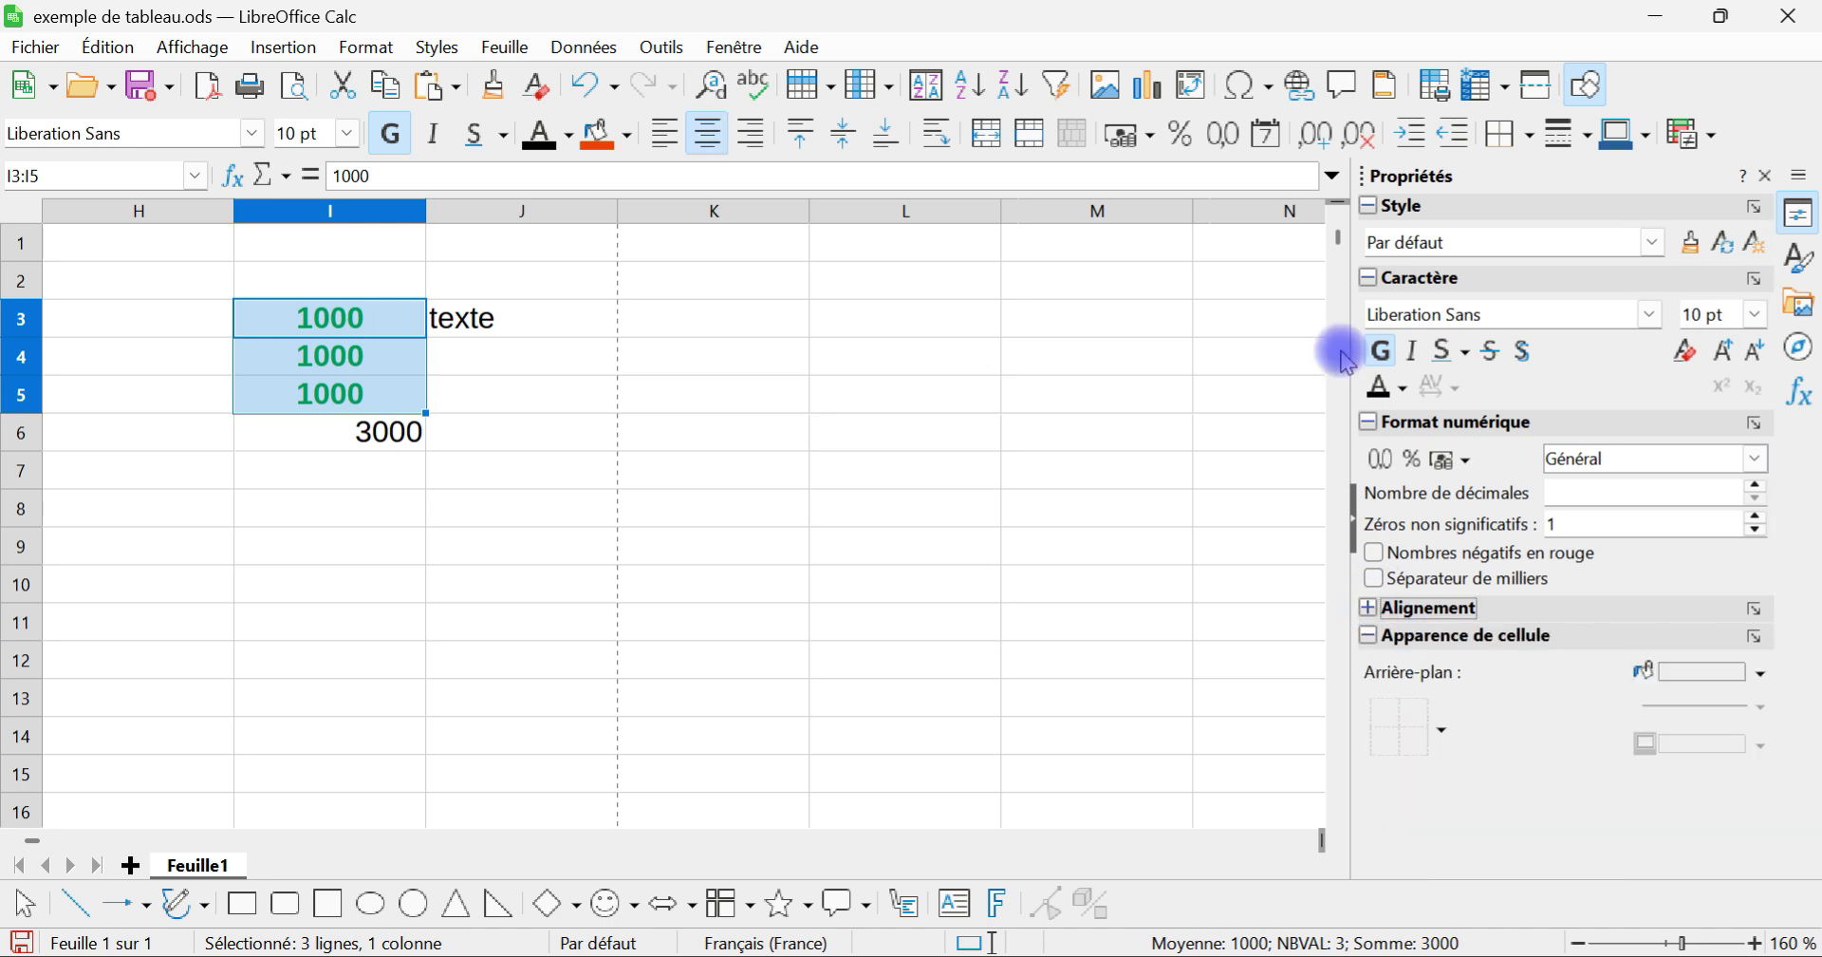
click(1368, 277)
click(1370, 205)
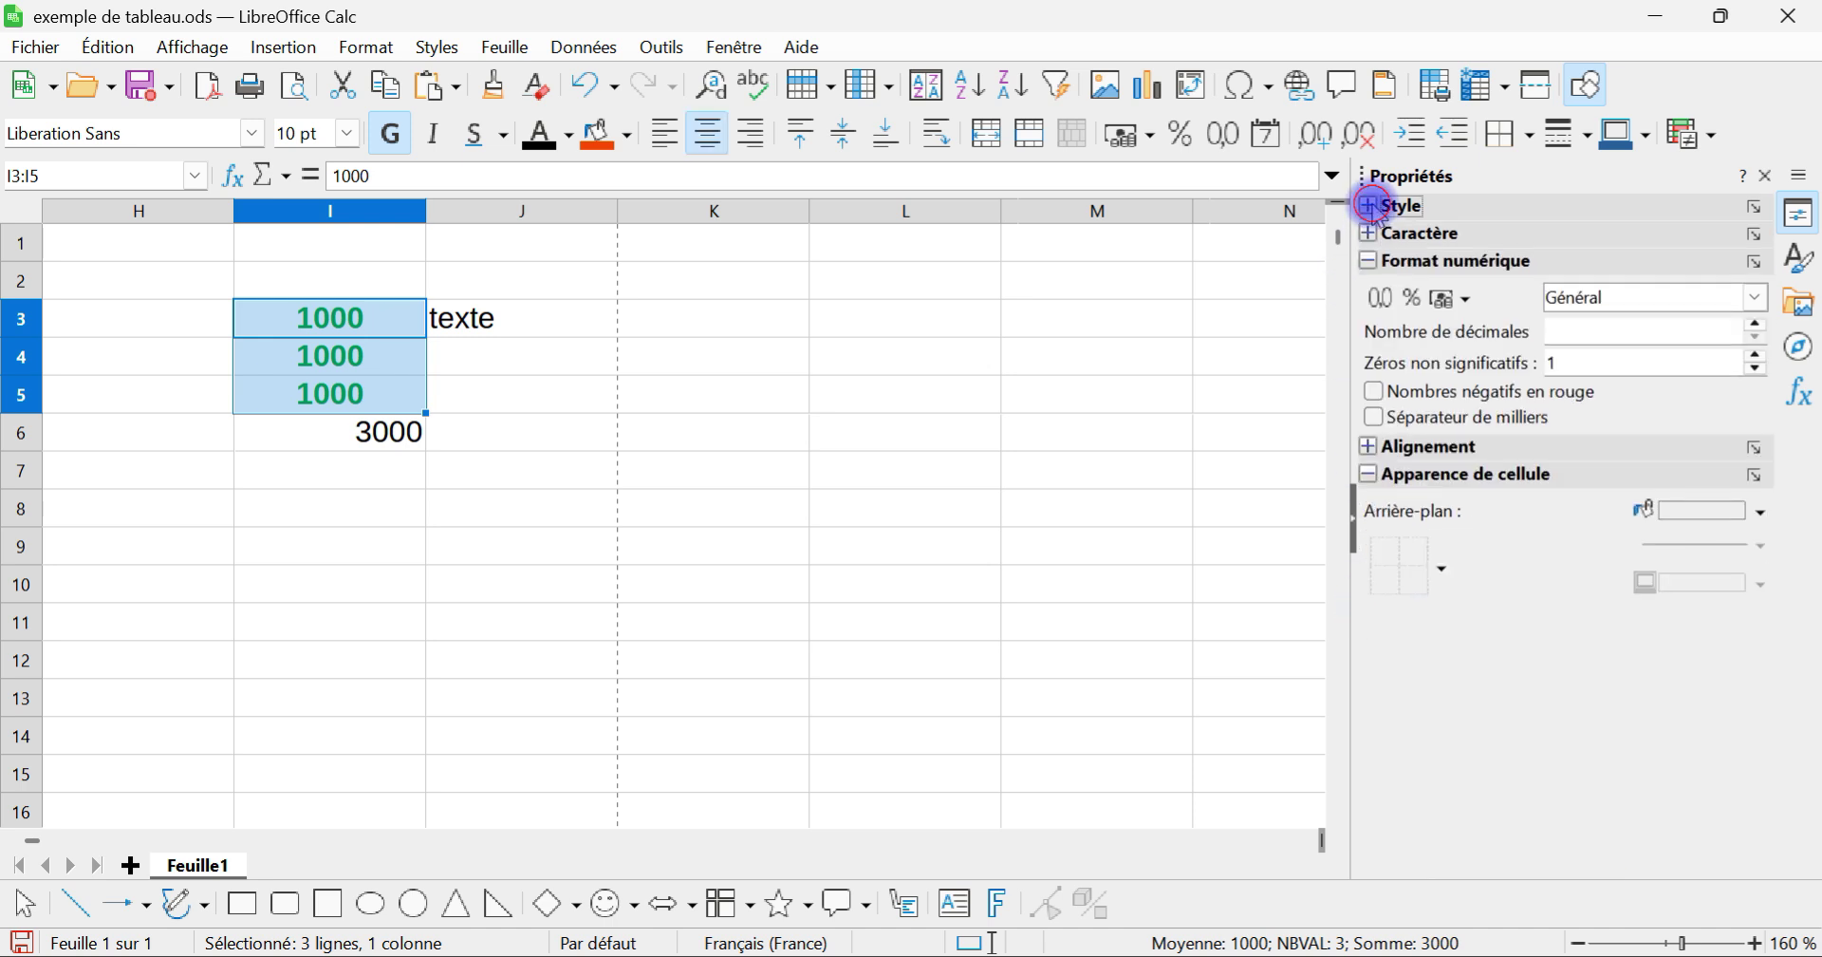
click(1371, 263)
click(1369, 316)
click(1370, 206)
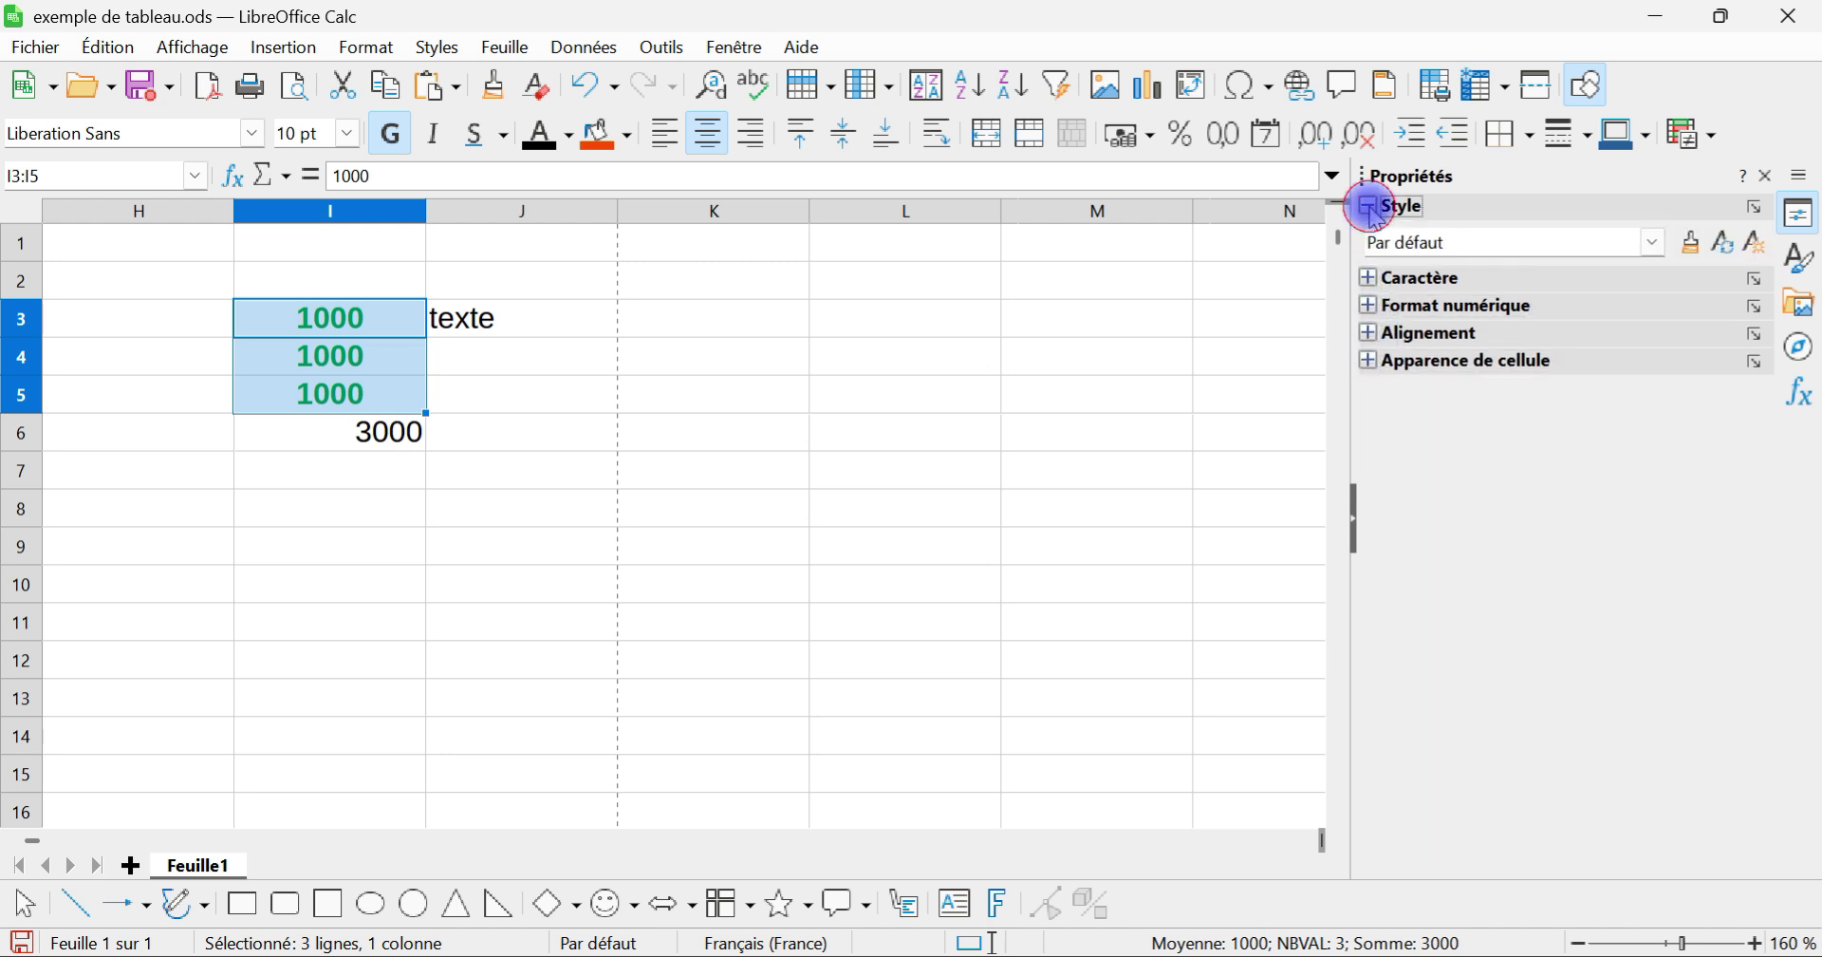
Step: Expand the Caractère, Format numérique, Alignement and Apparence de cellule property sections for the range I3:I5
click(1370, 278)
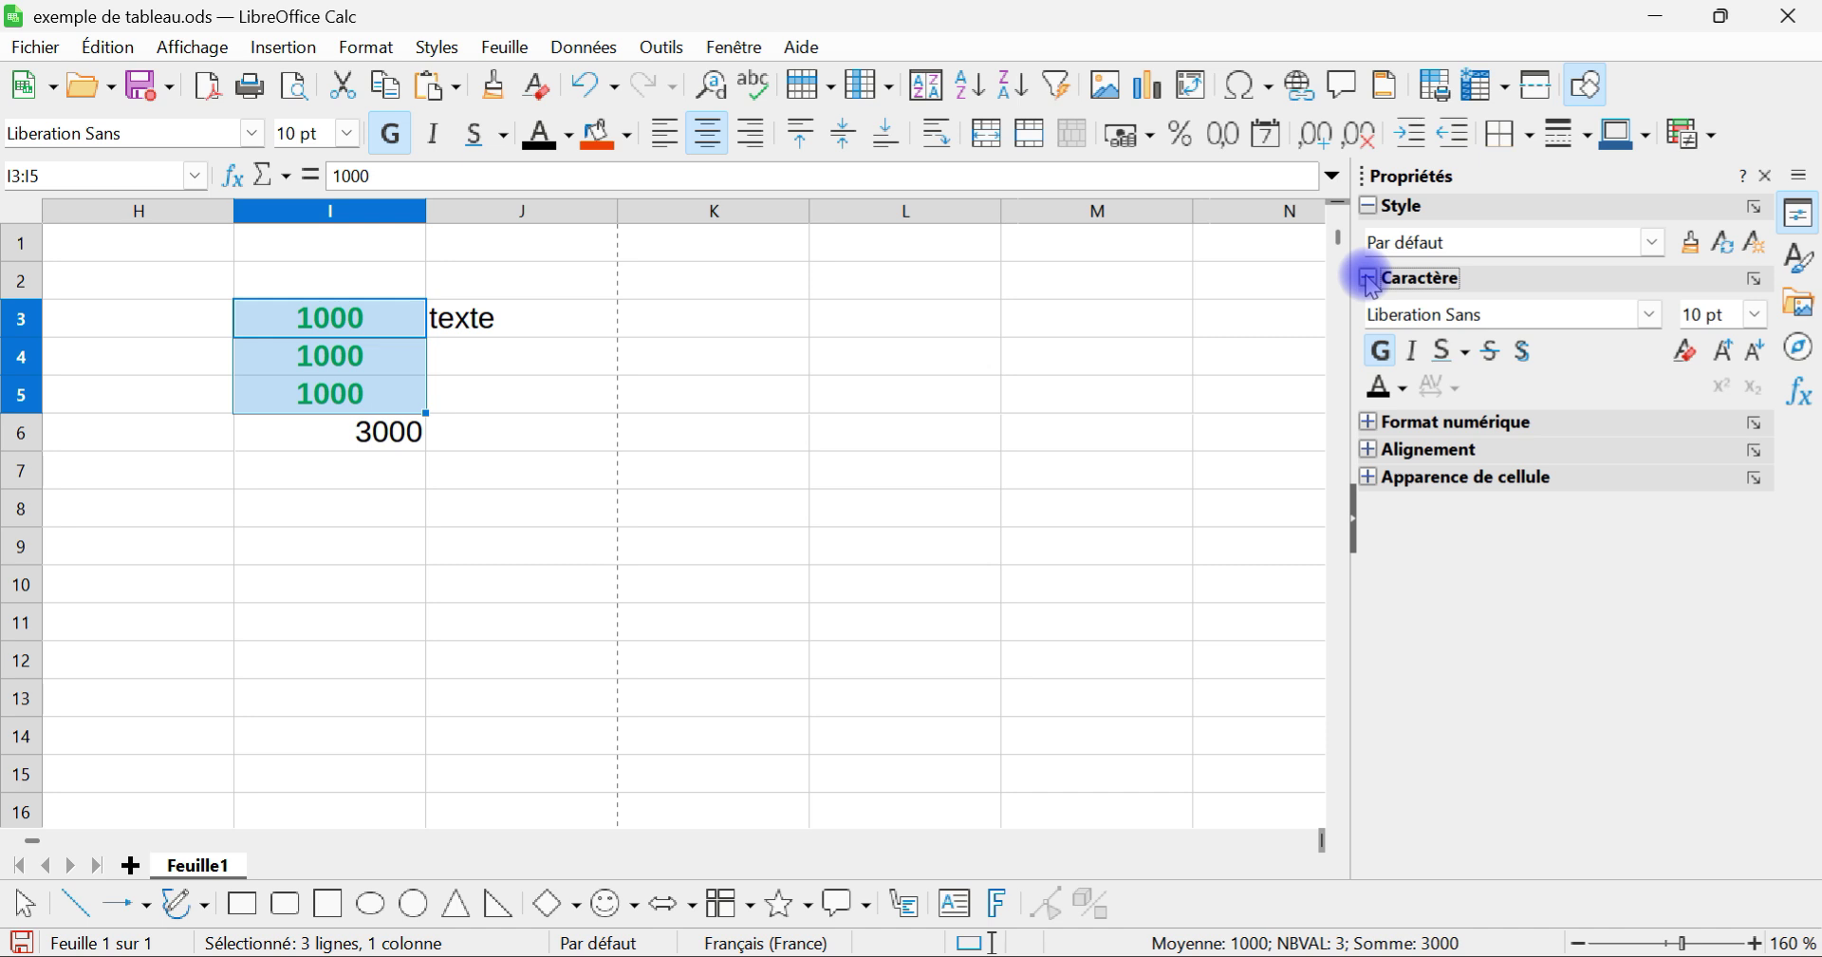
click(1369, 422)
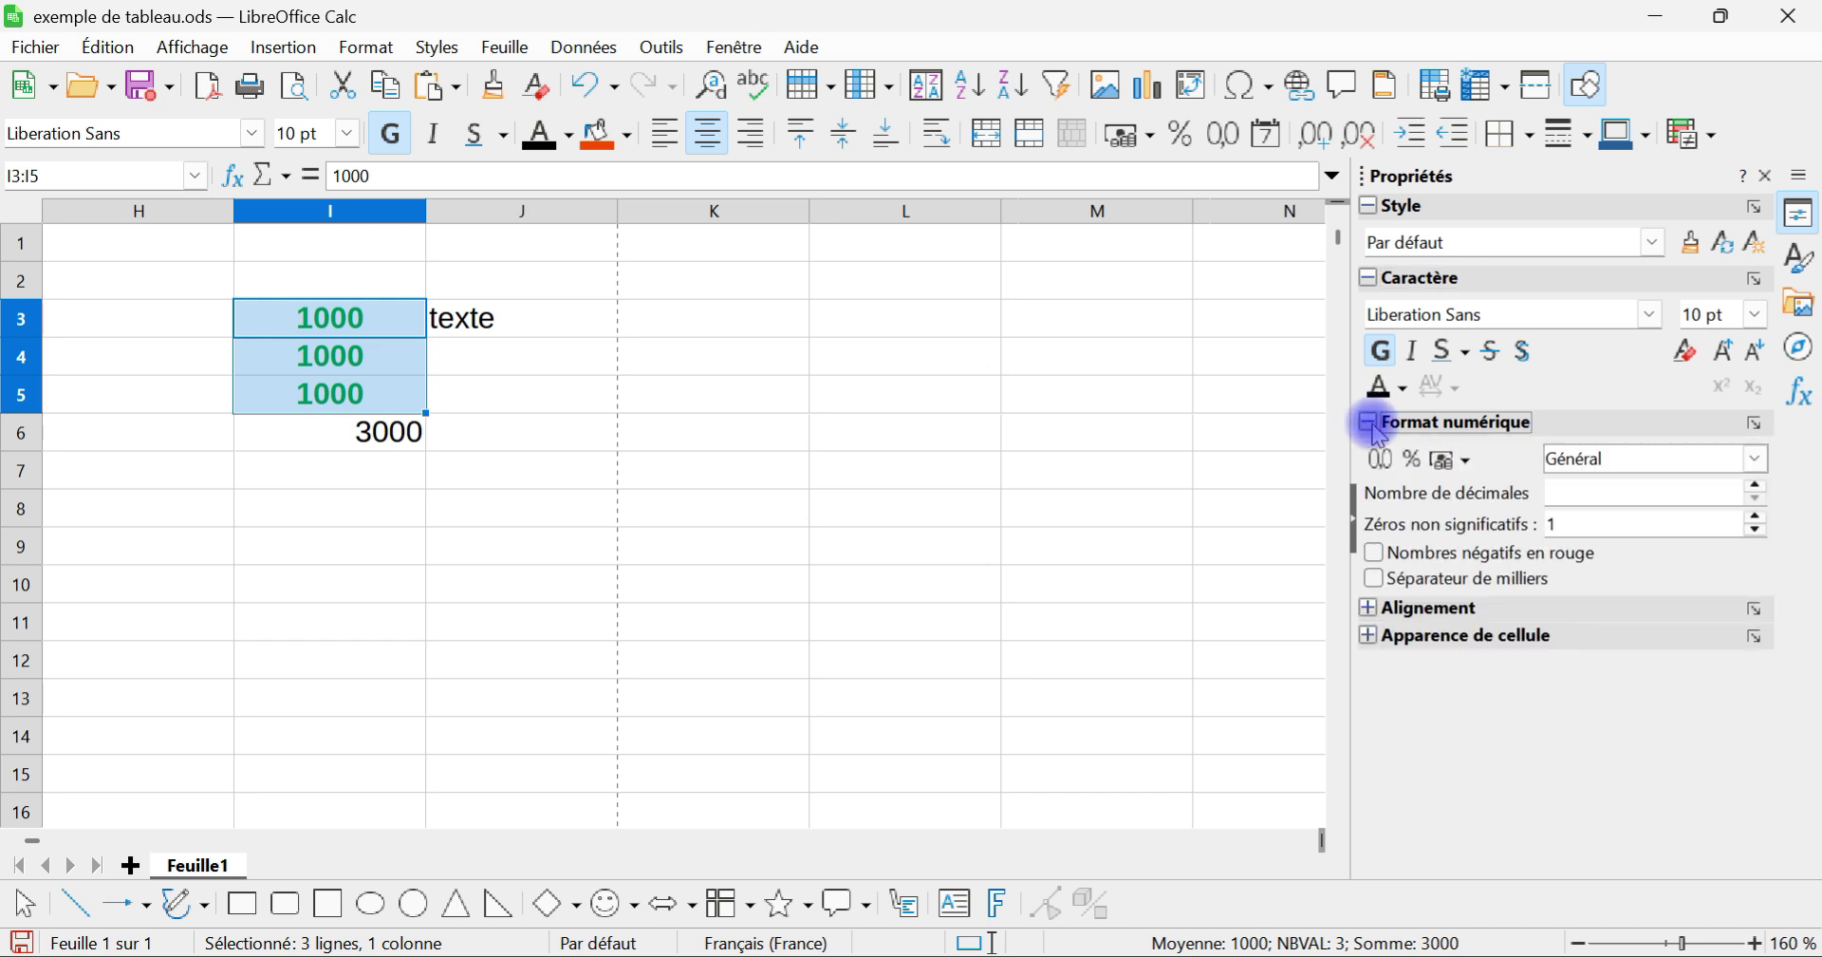
click(1370, 607)
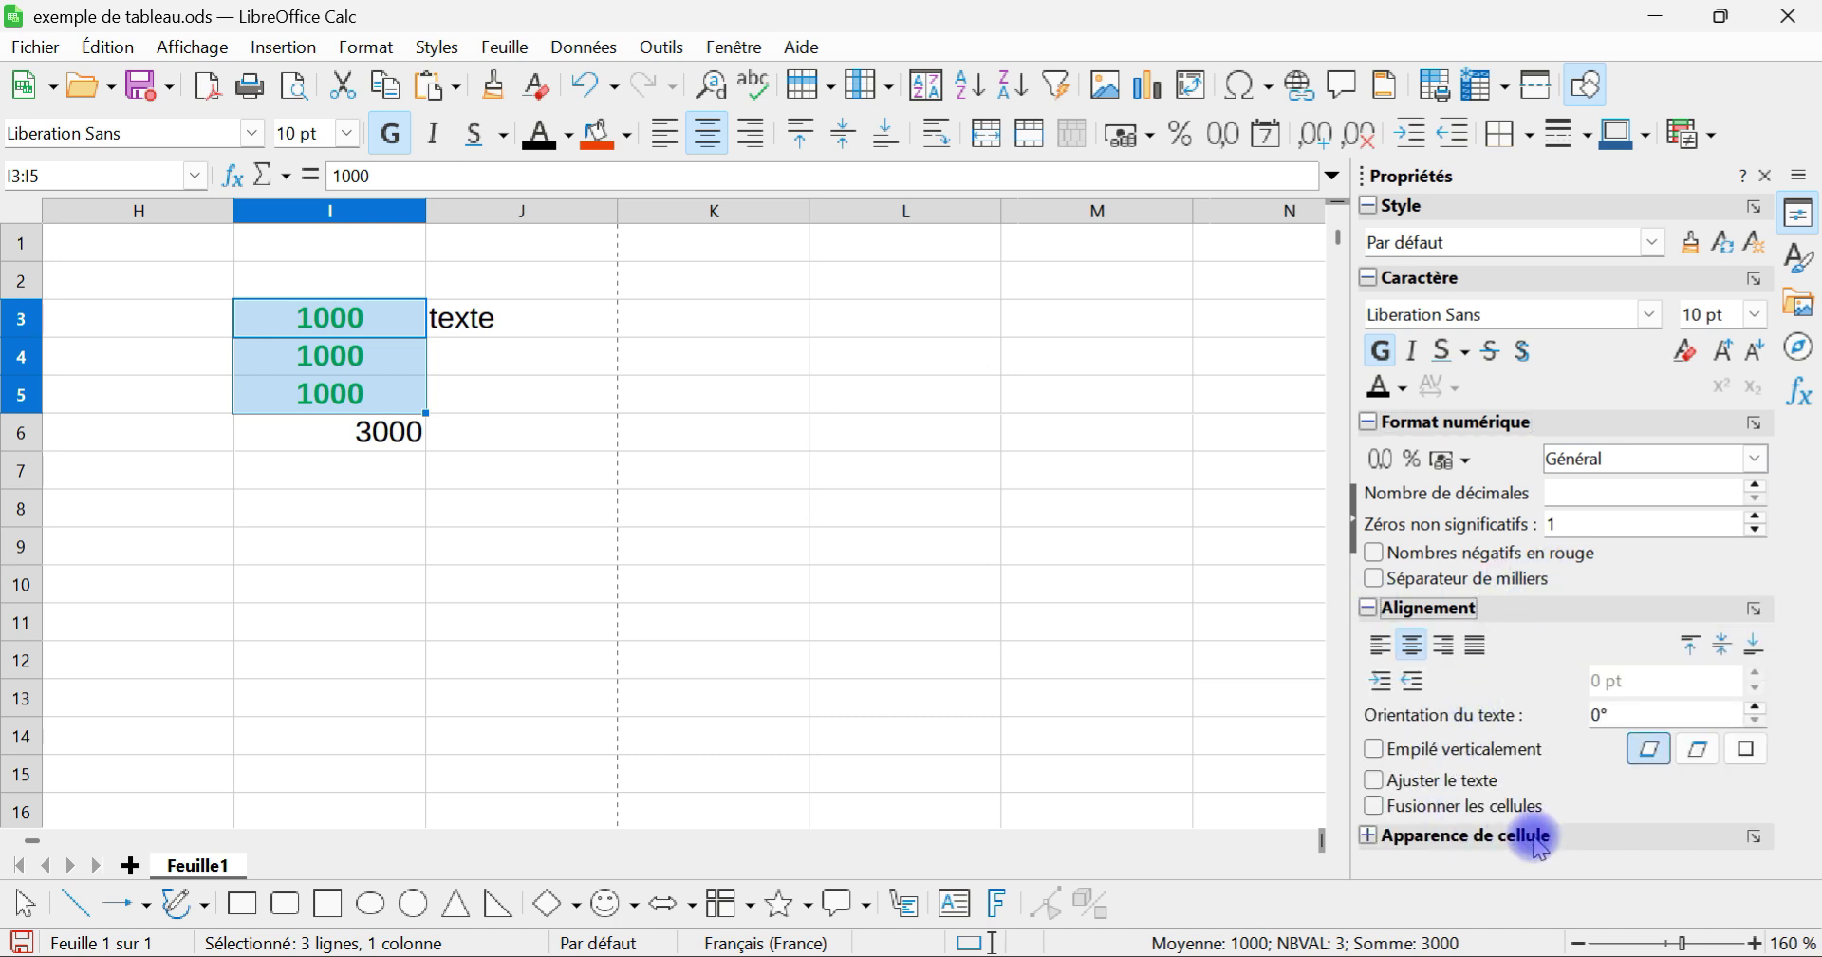
click(1367, 835)
Step: Fill the background of the range I3:I5 with black using the cell appearance properties
scroll(1566, 788, down, 2)
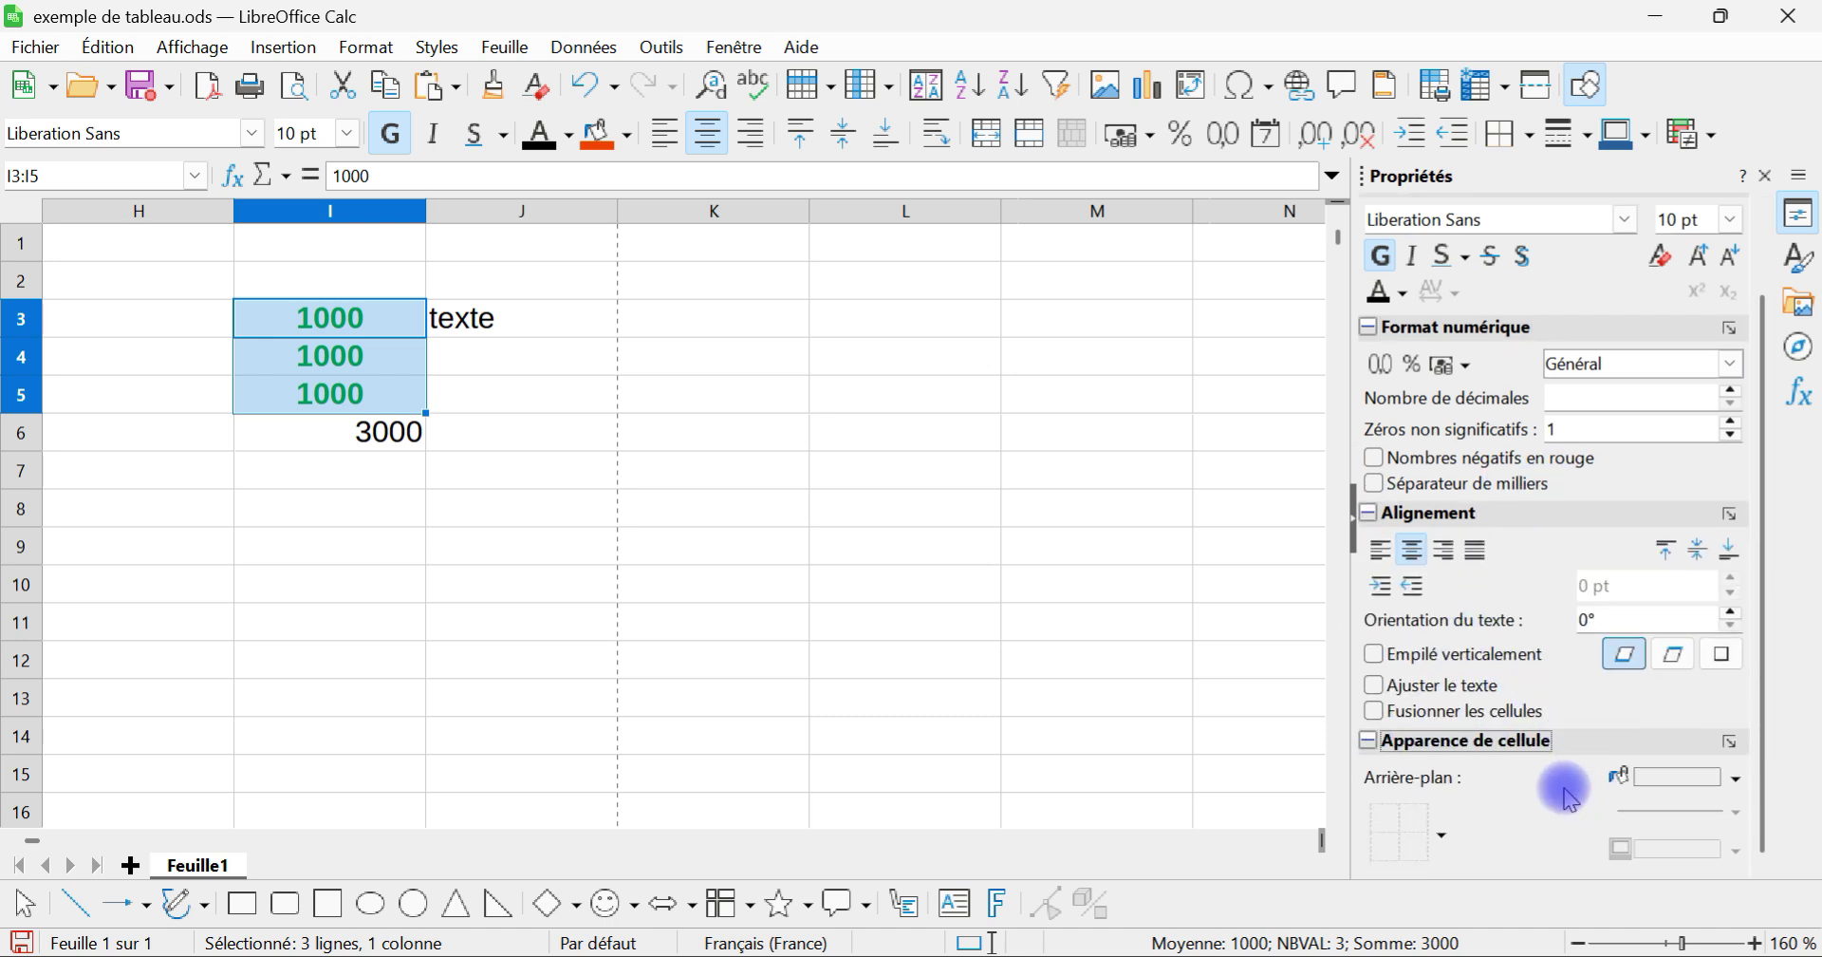
click(1733, 778)
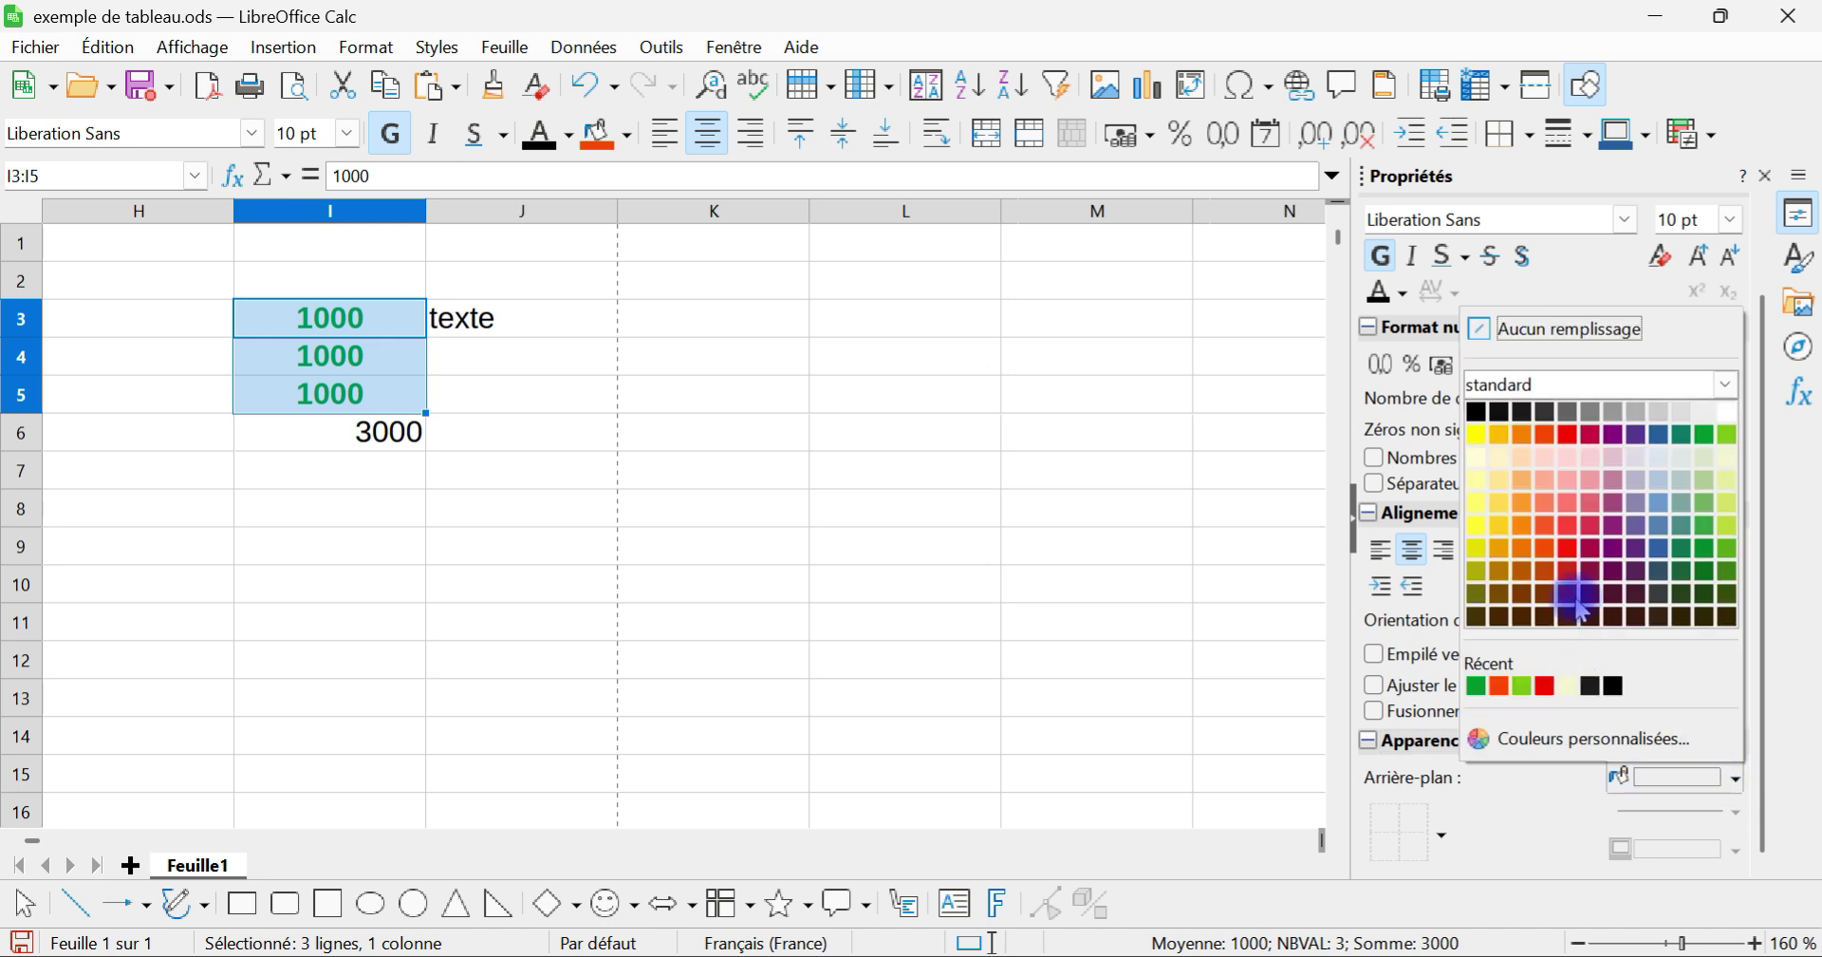
click(1479, 414)
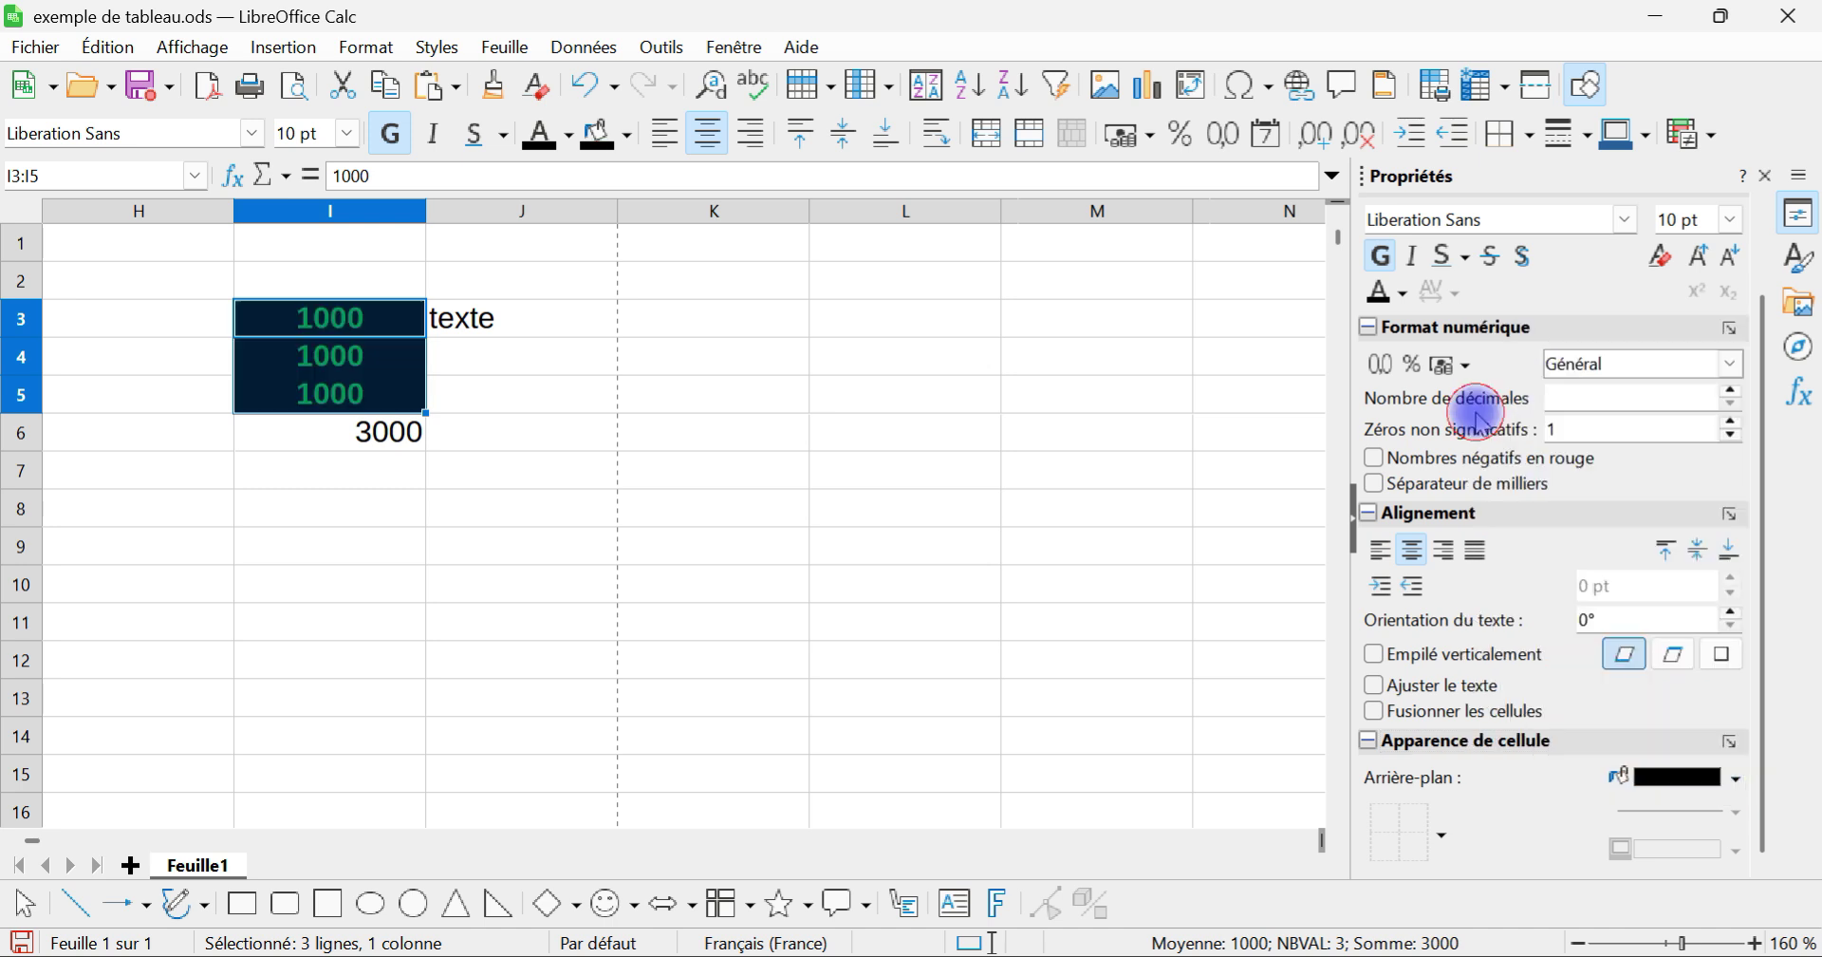
click(520, 366)
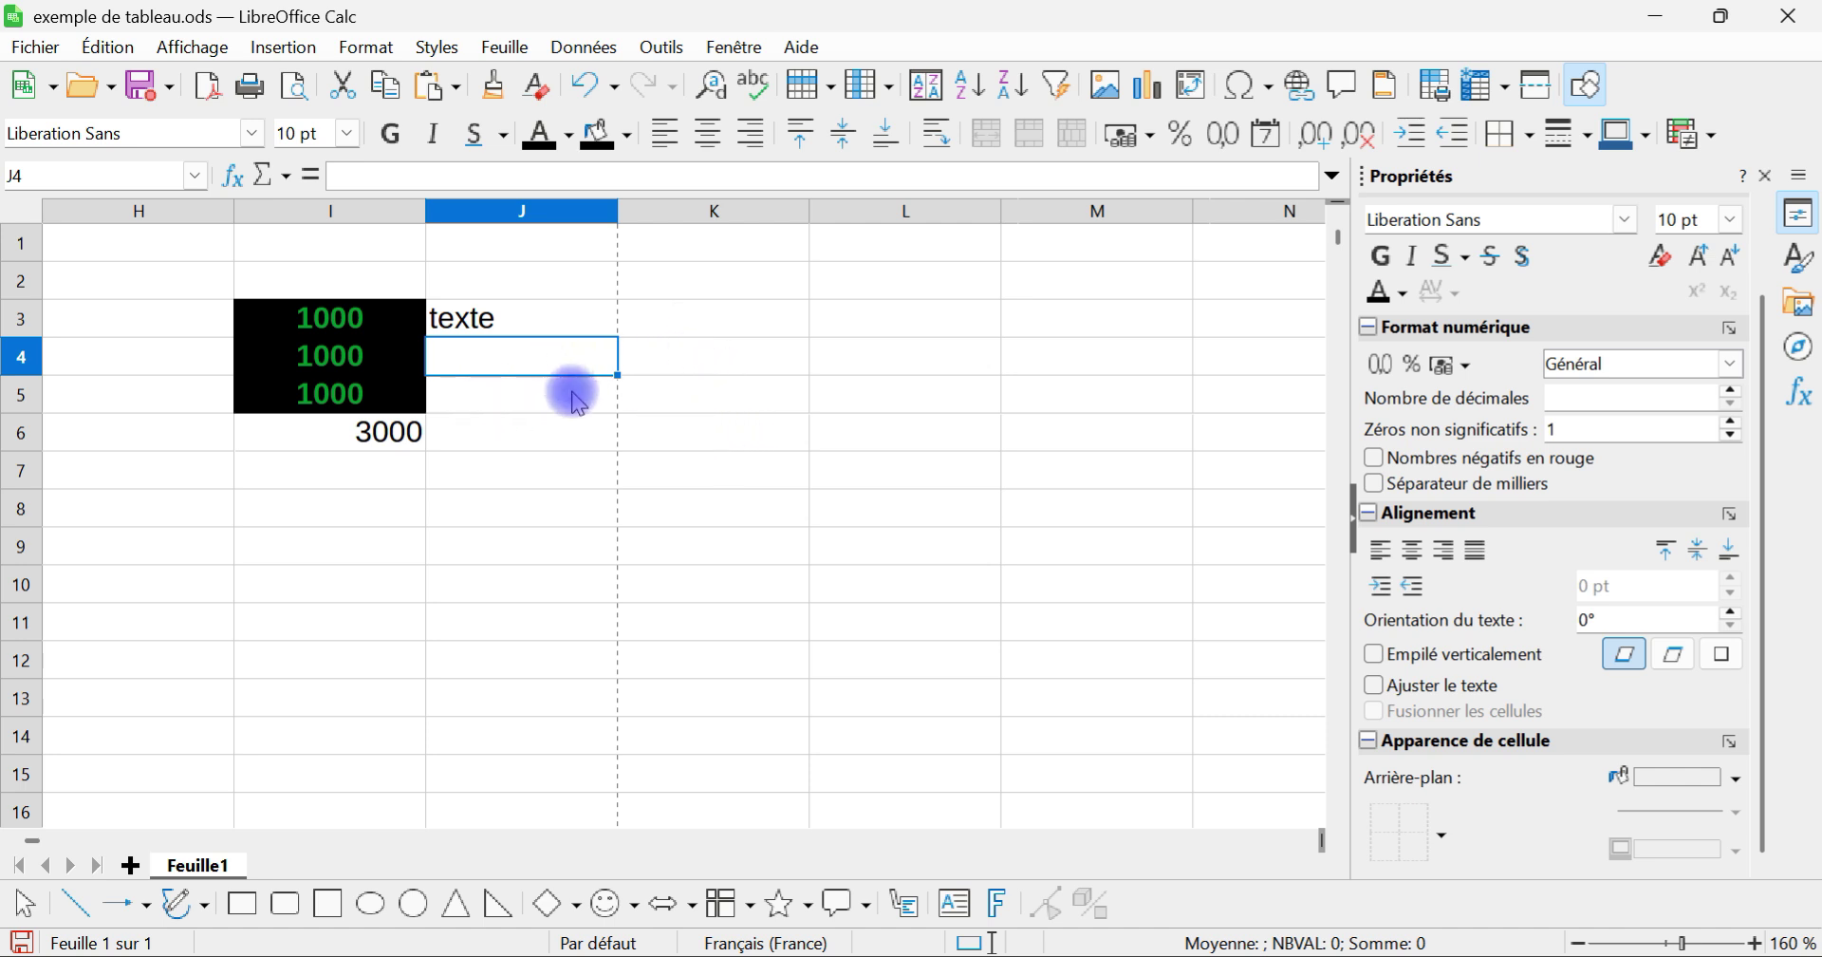
Step: In the cell formatting settings for the range I3:J6, choose borders with an outer box and all inner lines
drag(500, 317, 382, 437)
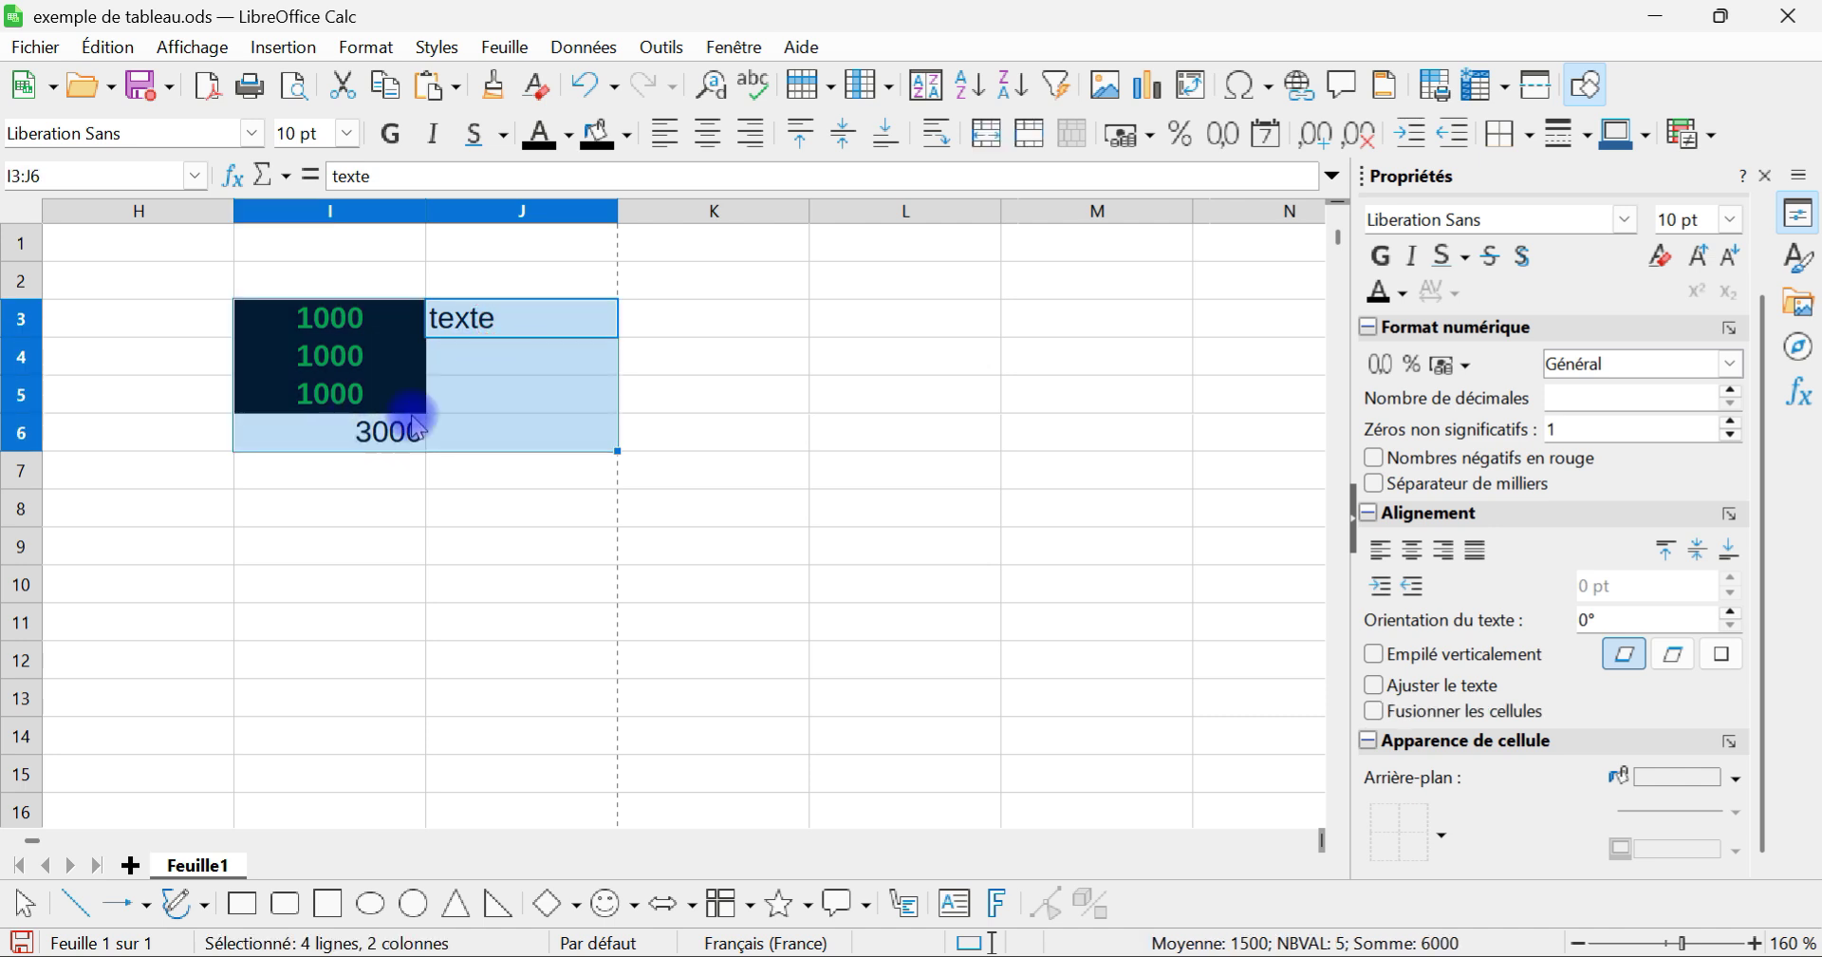
right_click(480, 366)
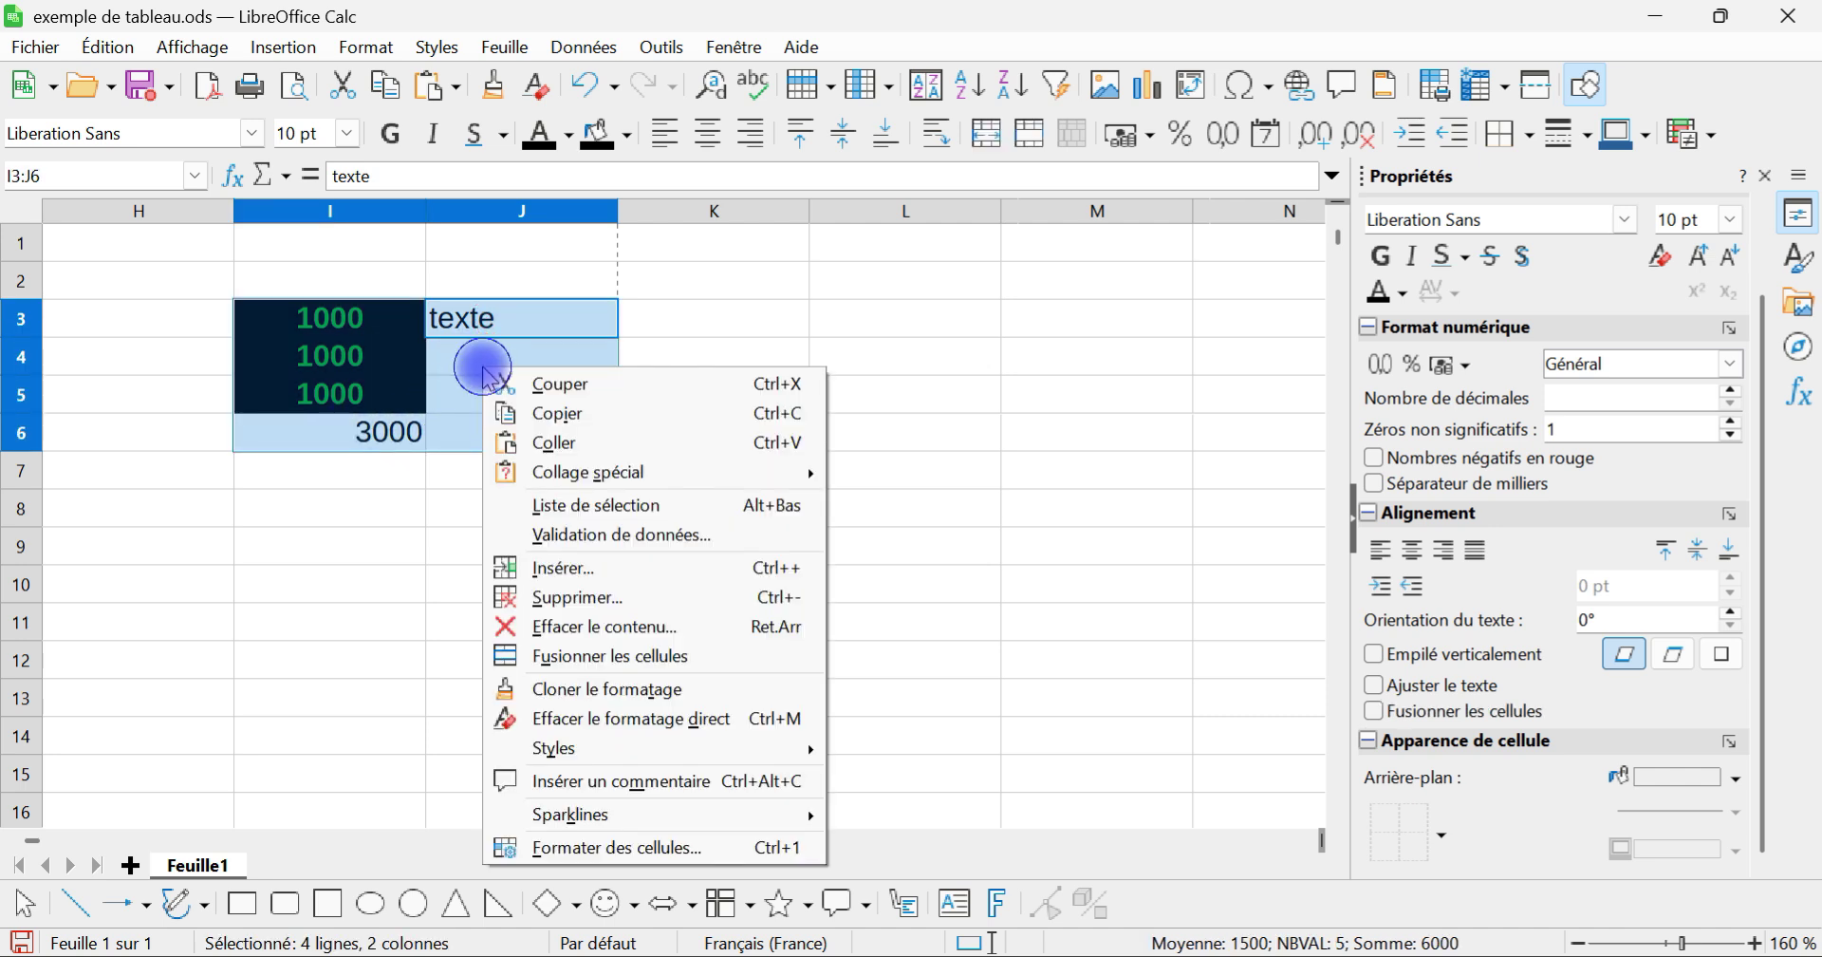
click(710, 848)
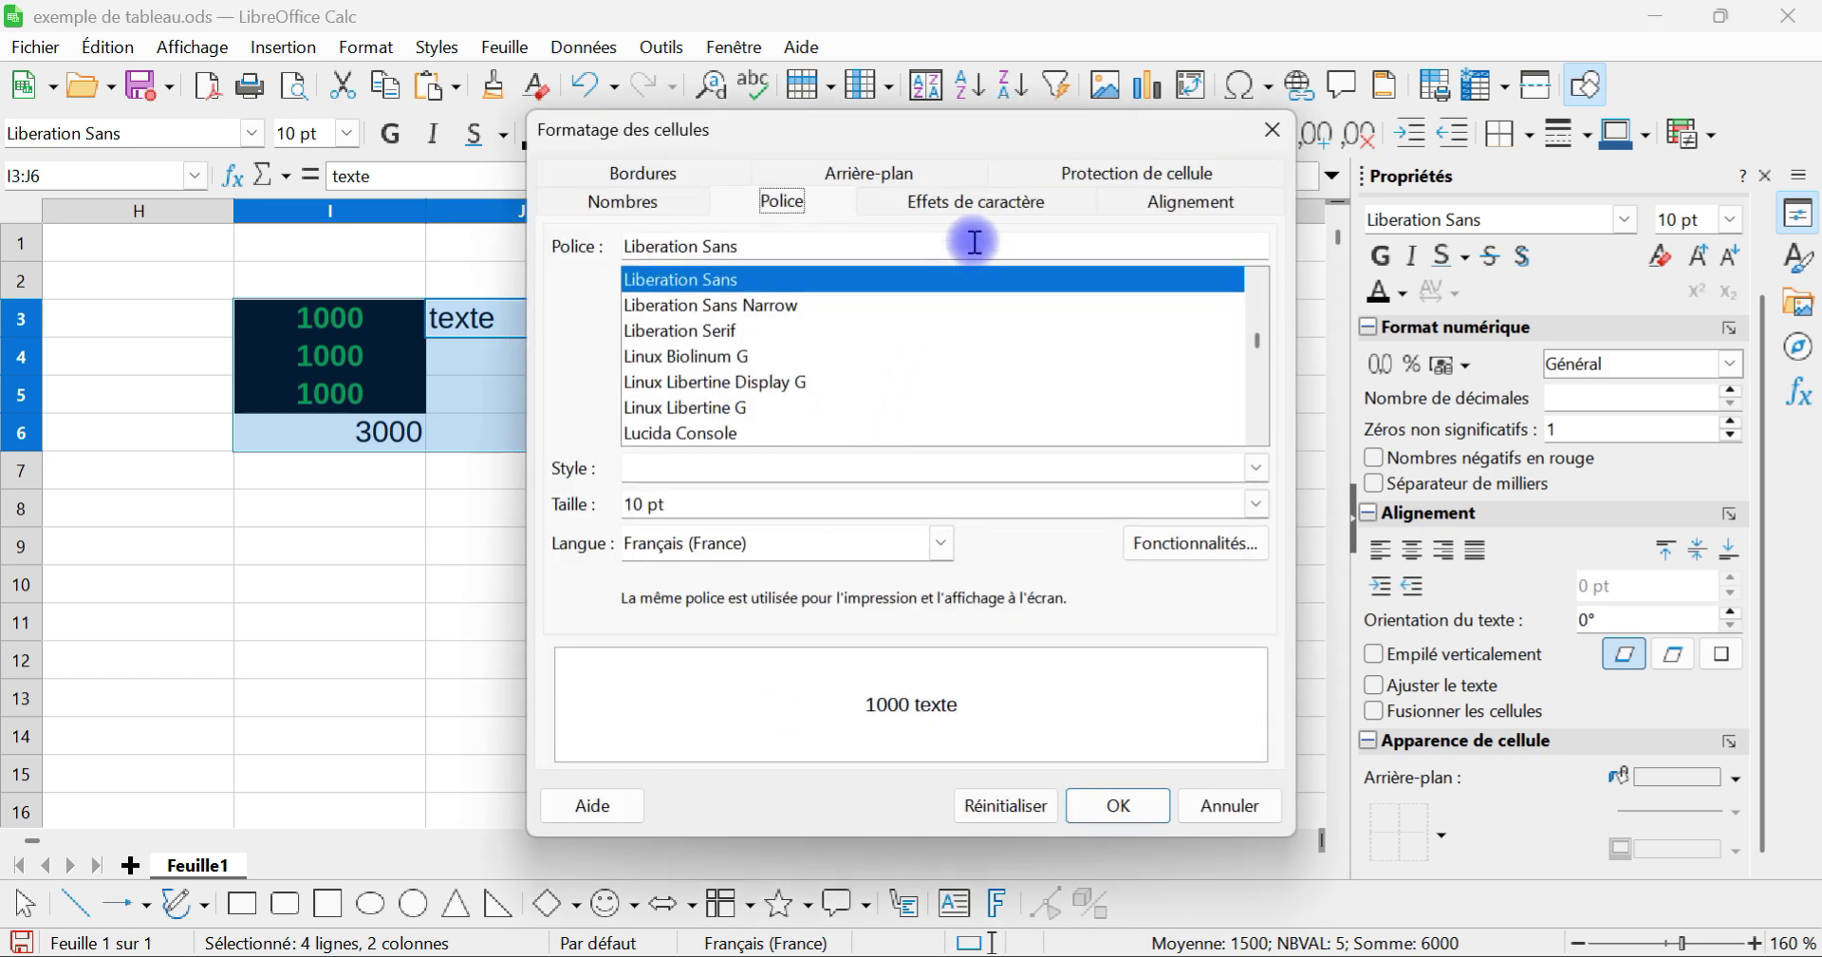
click(682, 172)
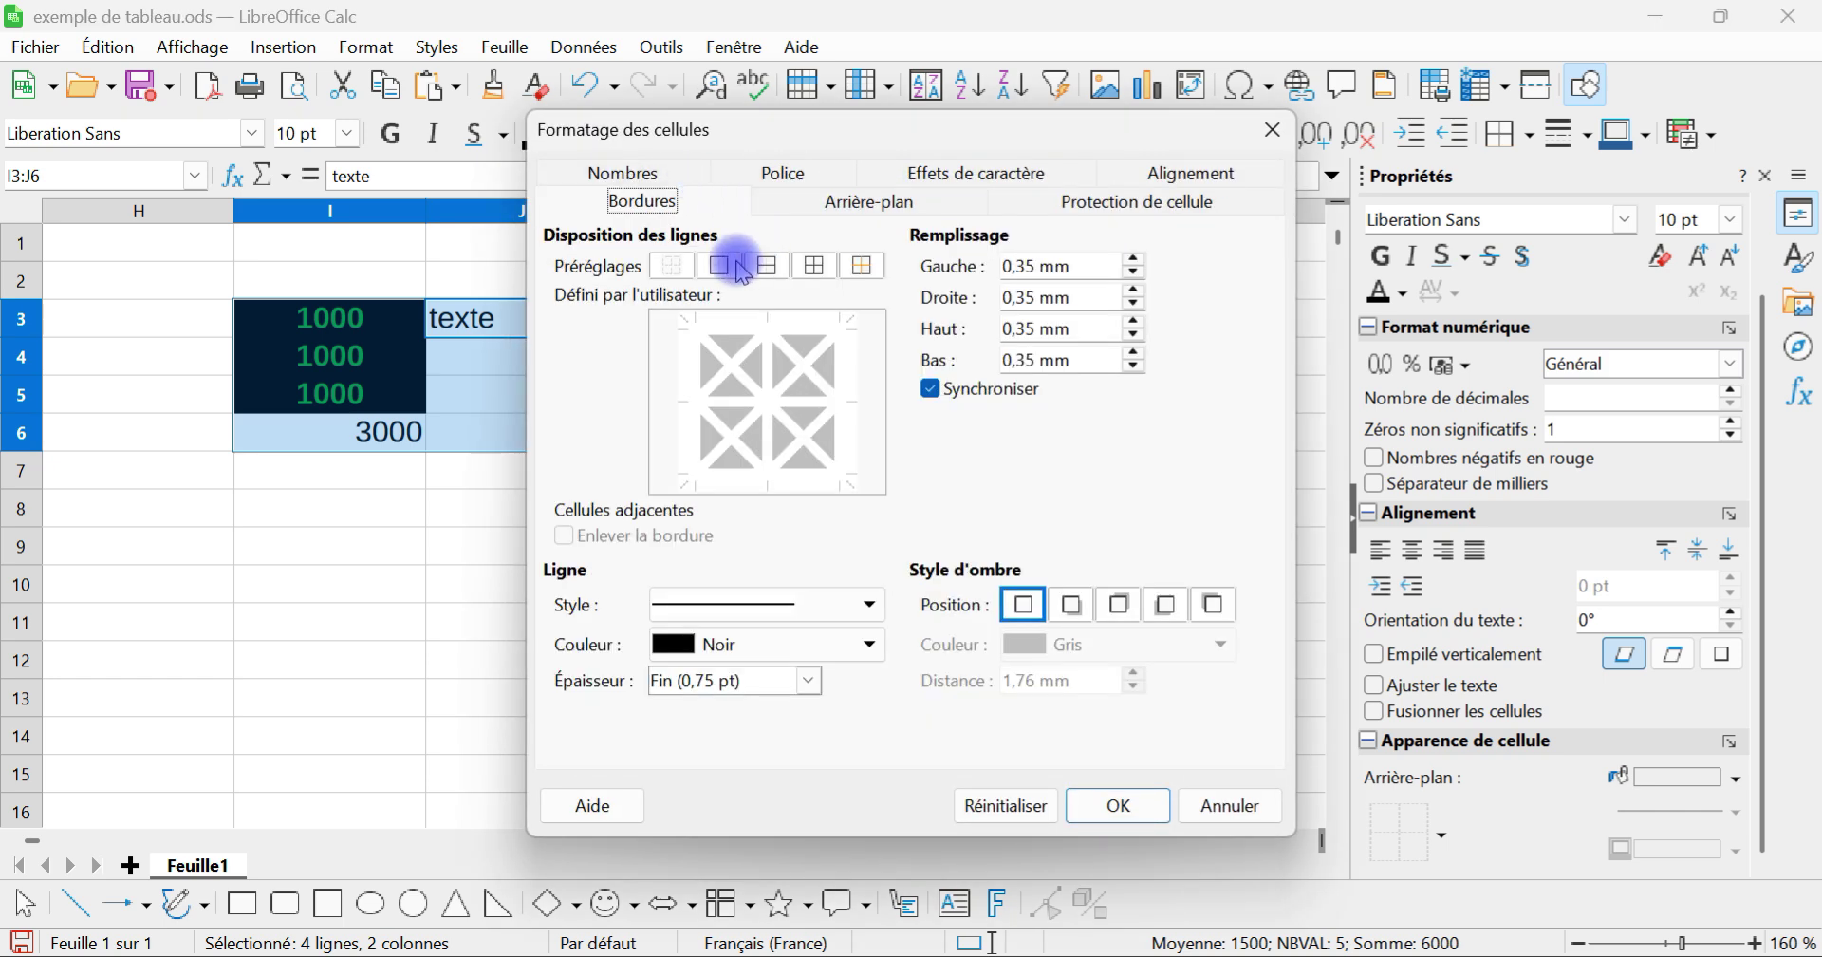
click(817, 271)
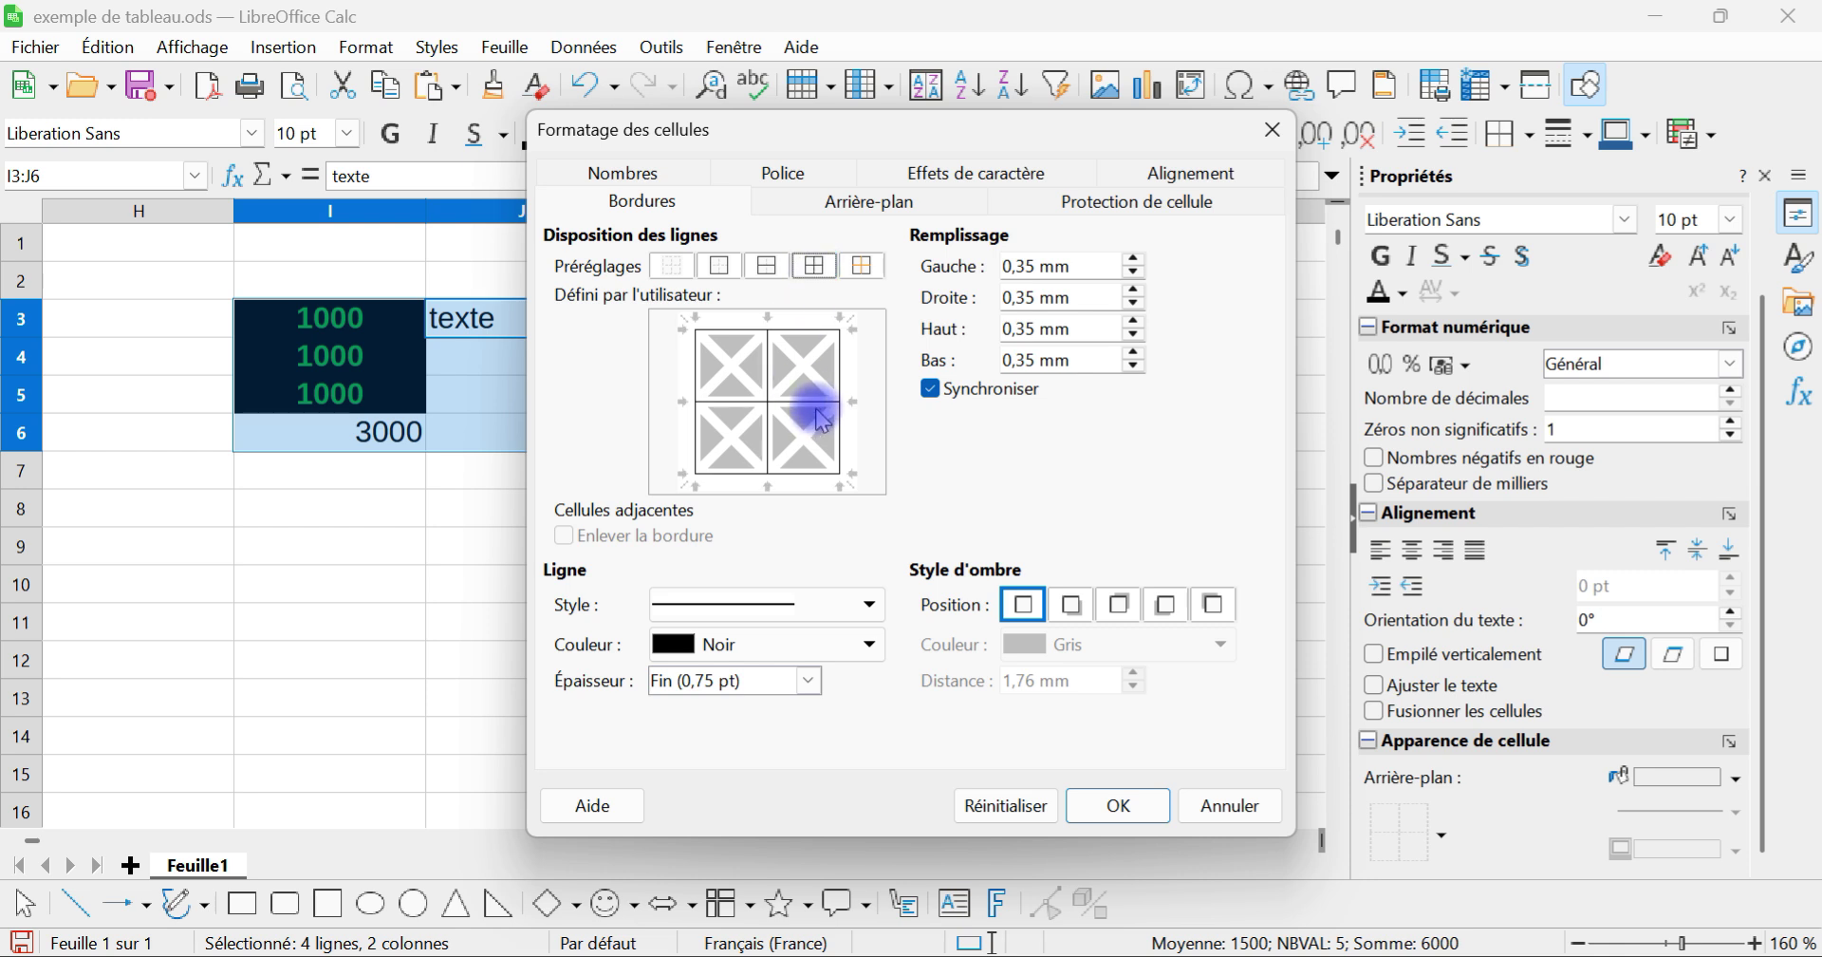
Step: Give the inner horizontal border lines of the range I3:J6 a dash-dot line style
click(783, 401)
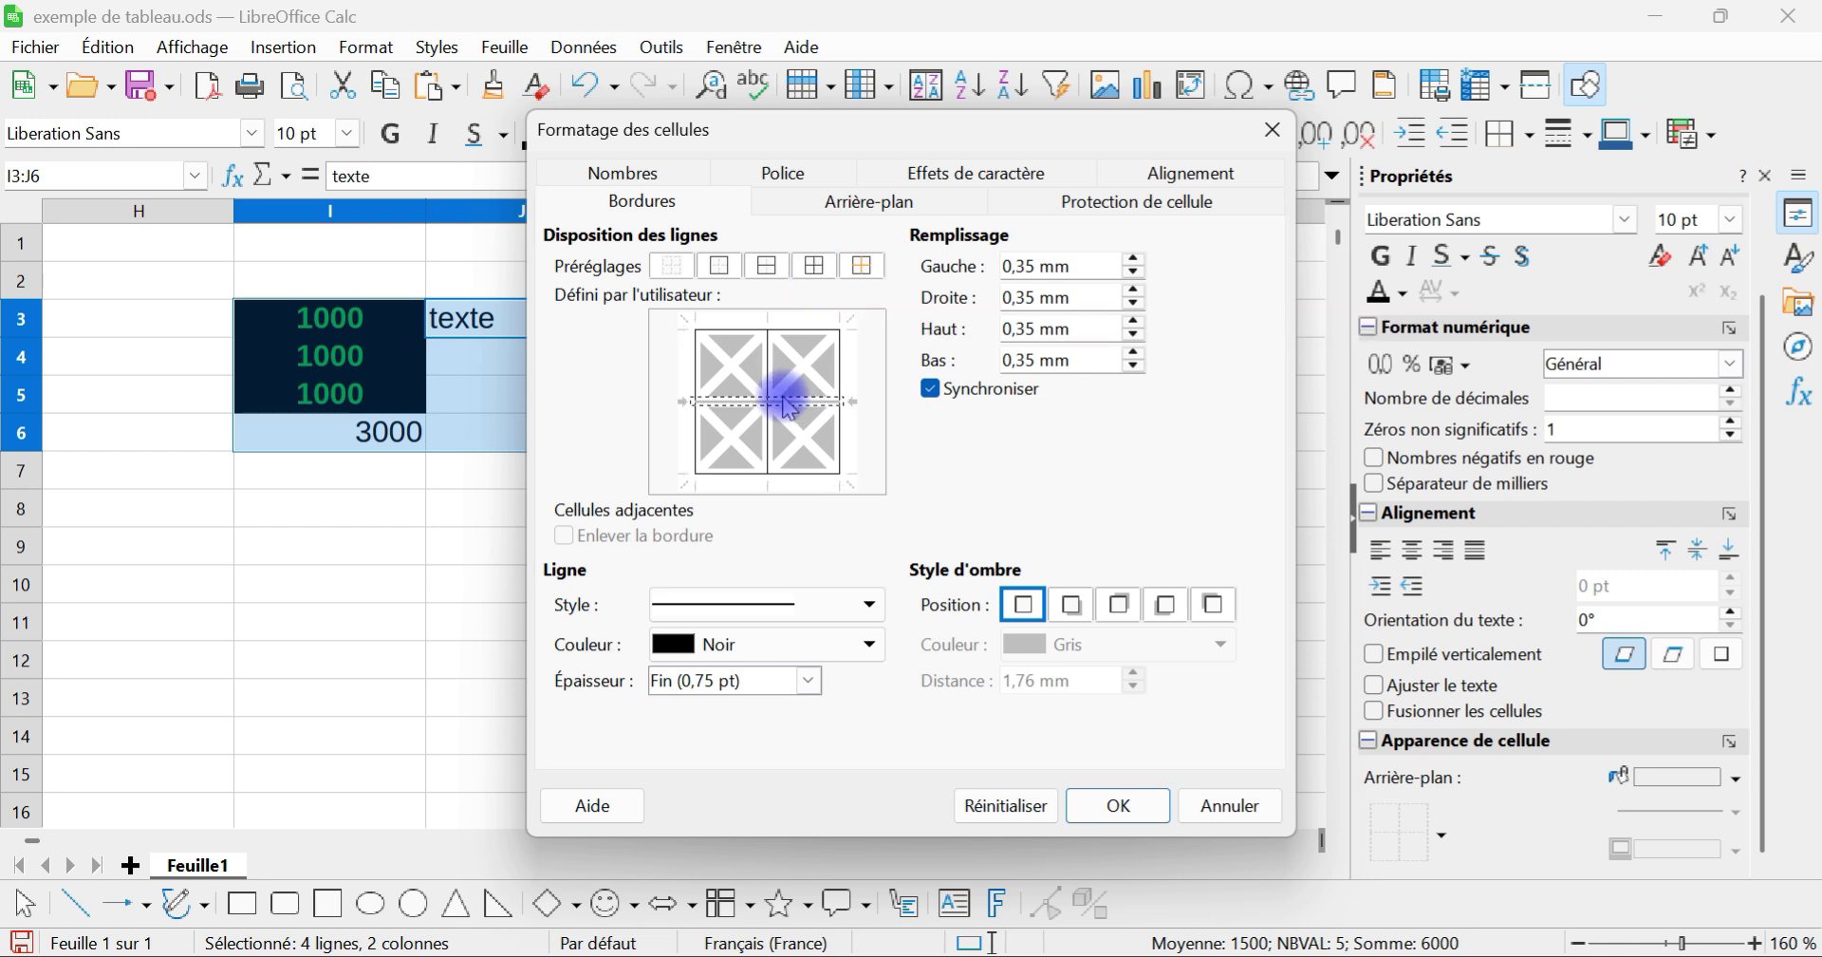
click(862, 603)
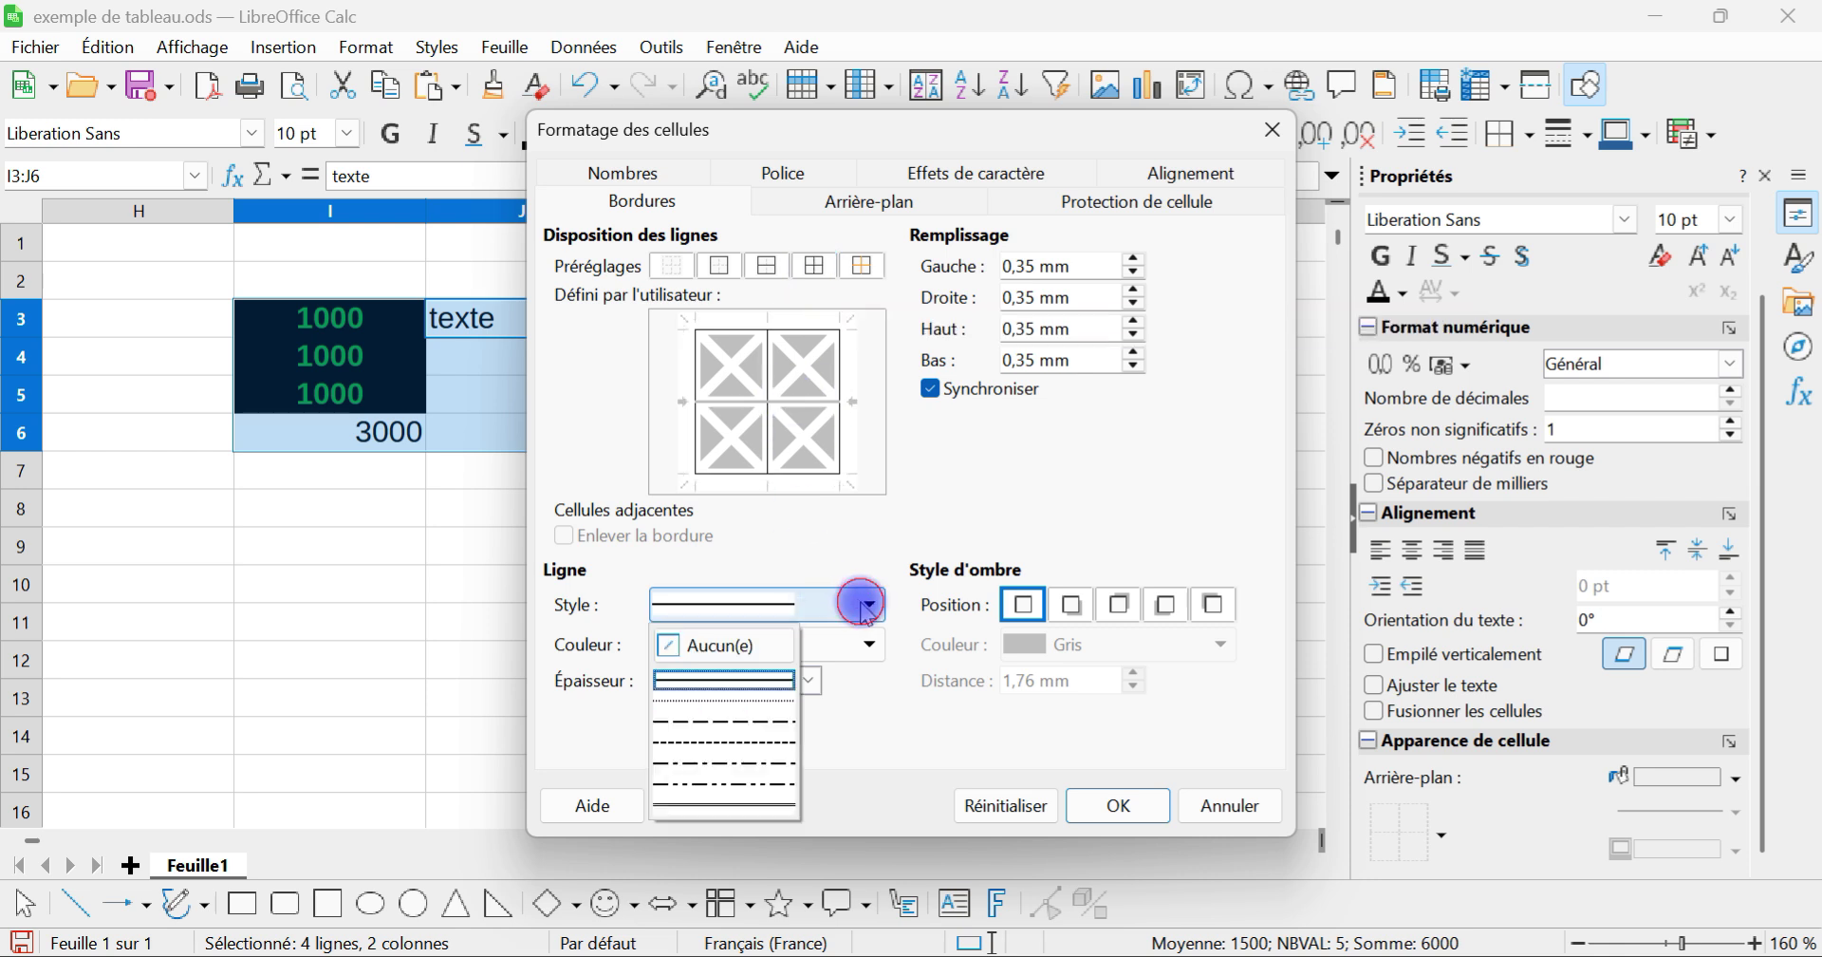
click(754, 763)
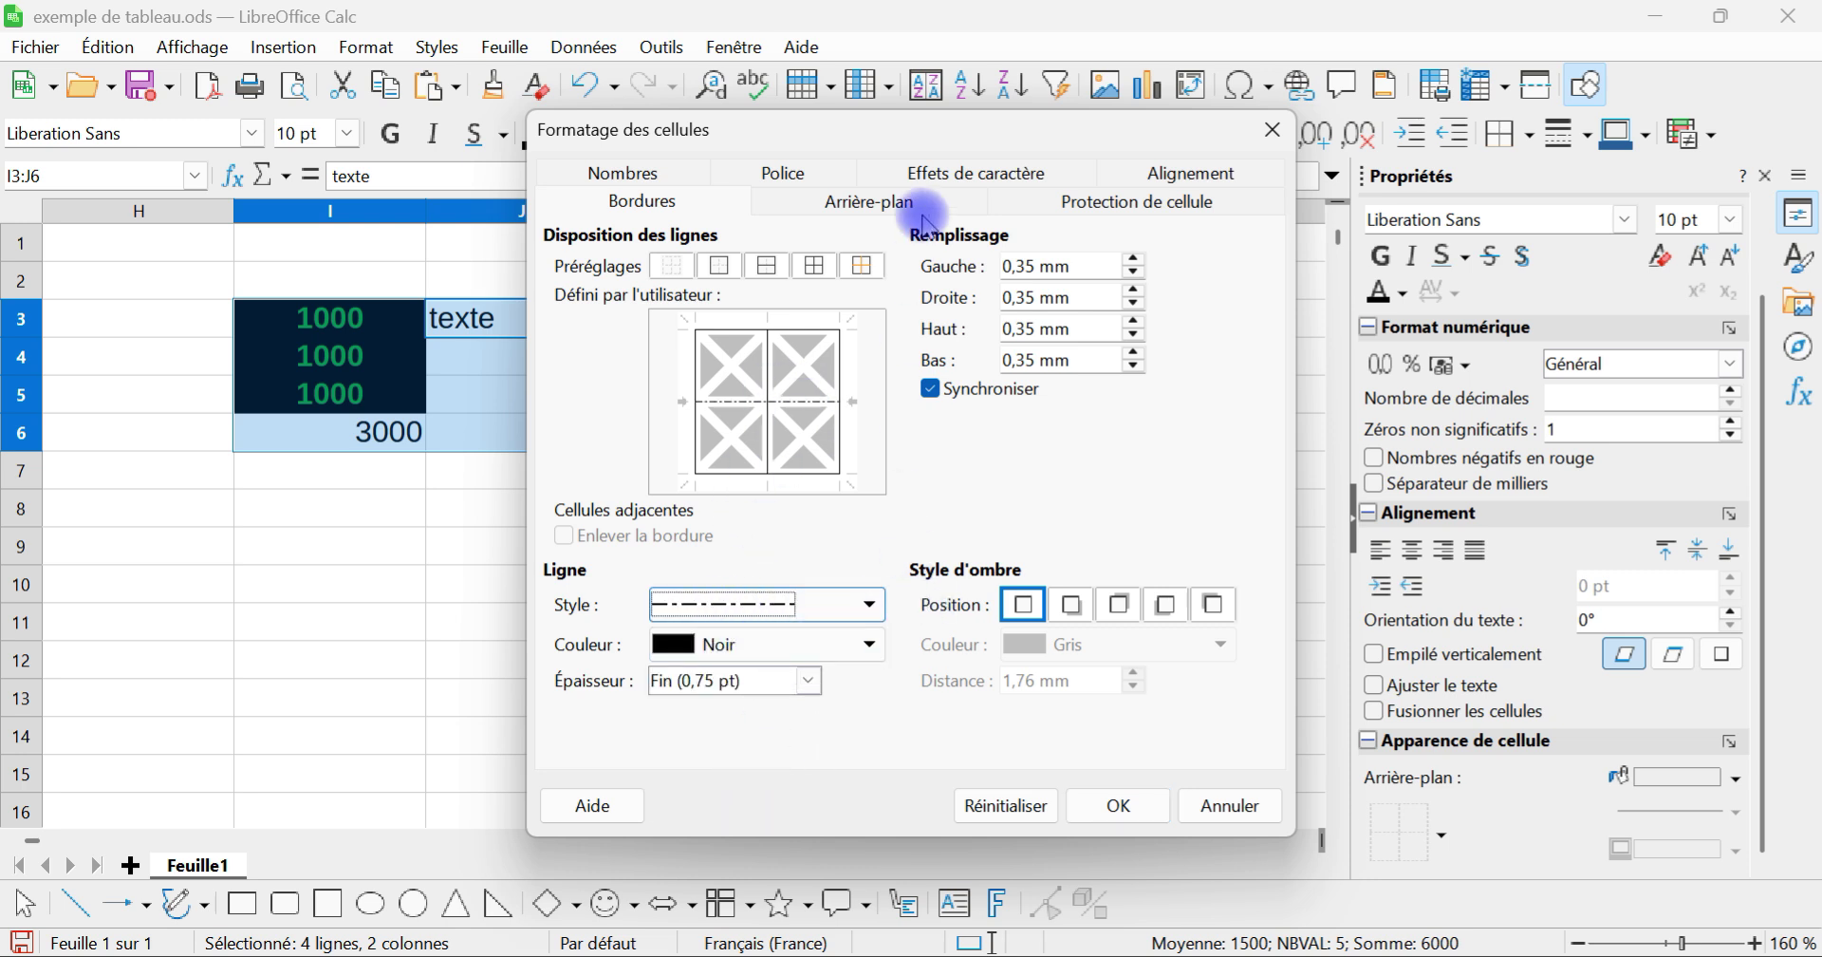
Step: Set the font style of the range I3:J6 to "Gras" and its font colour to black (Noir)
click(800, 177)
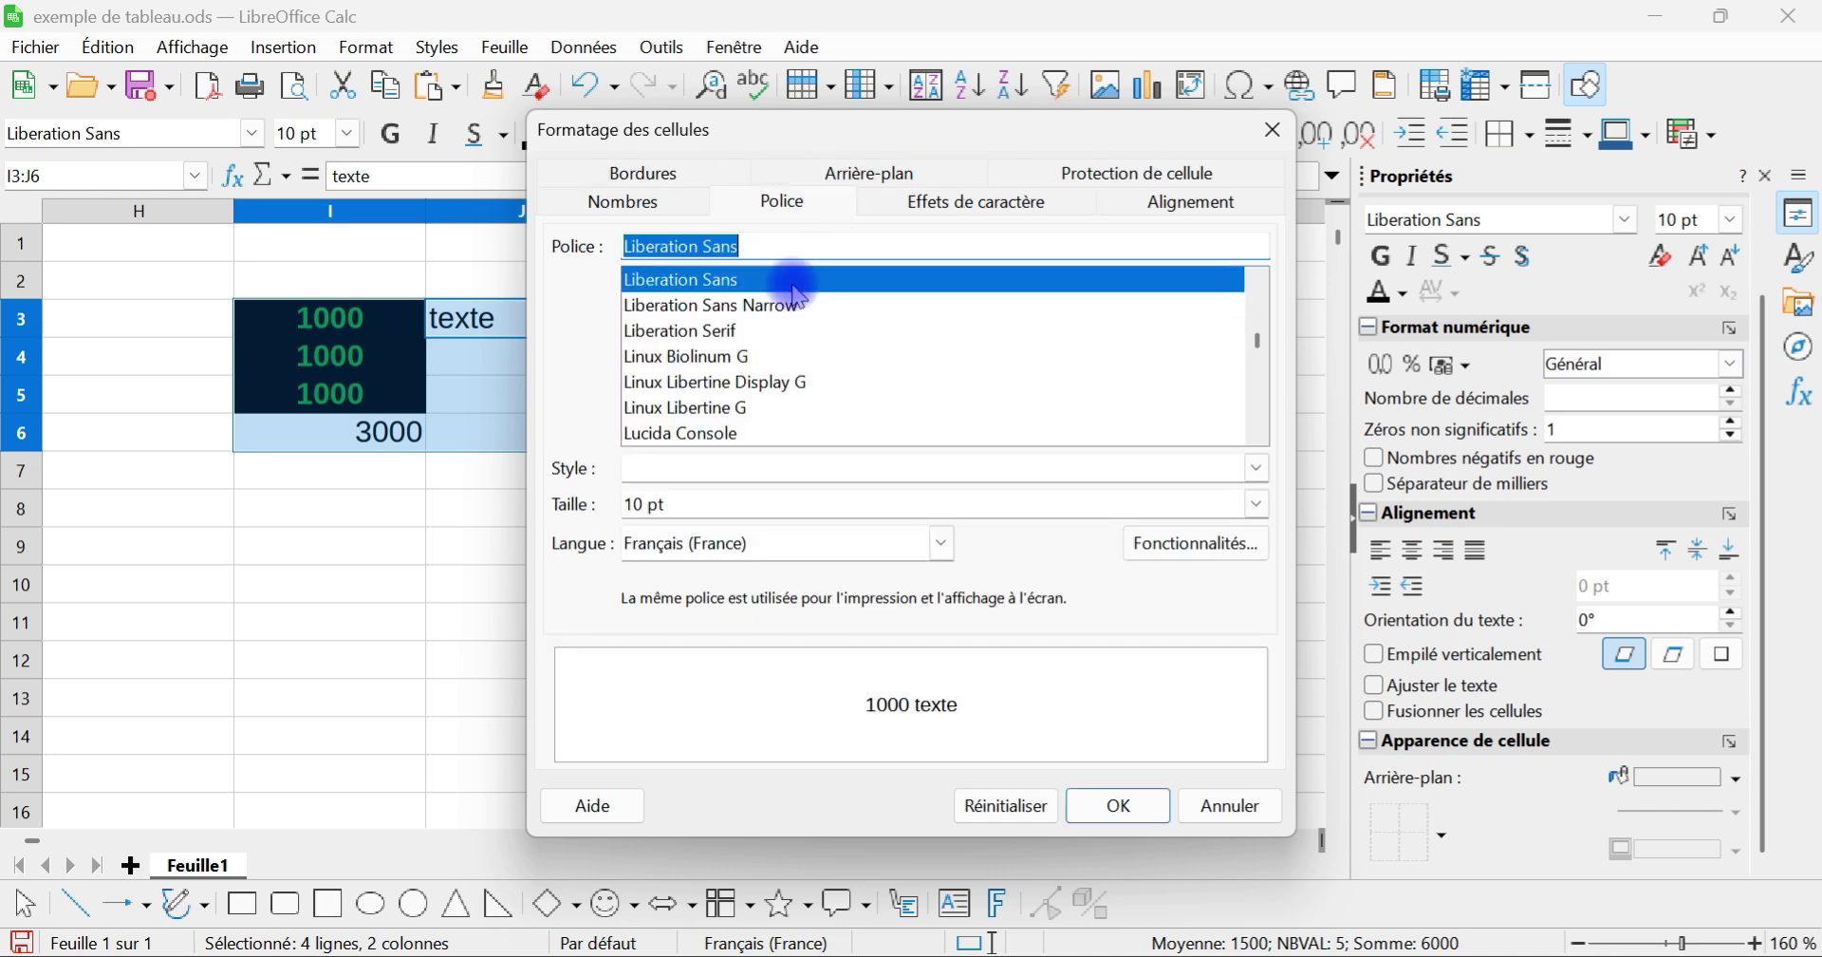
click(1257, 469)
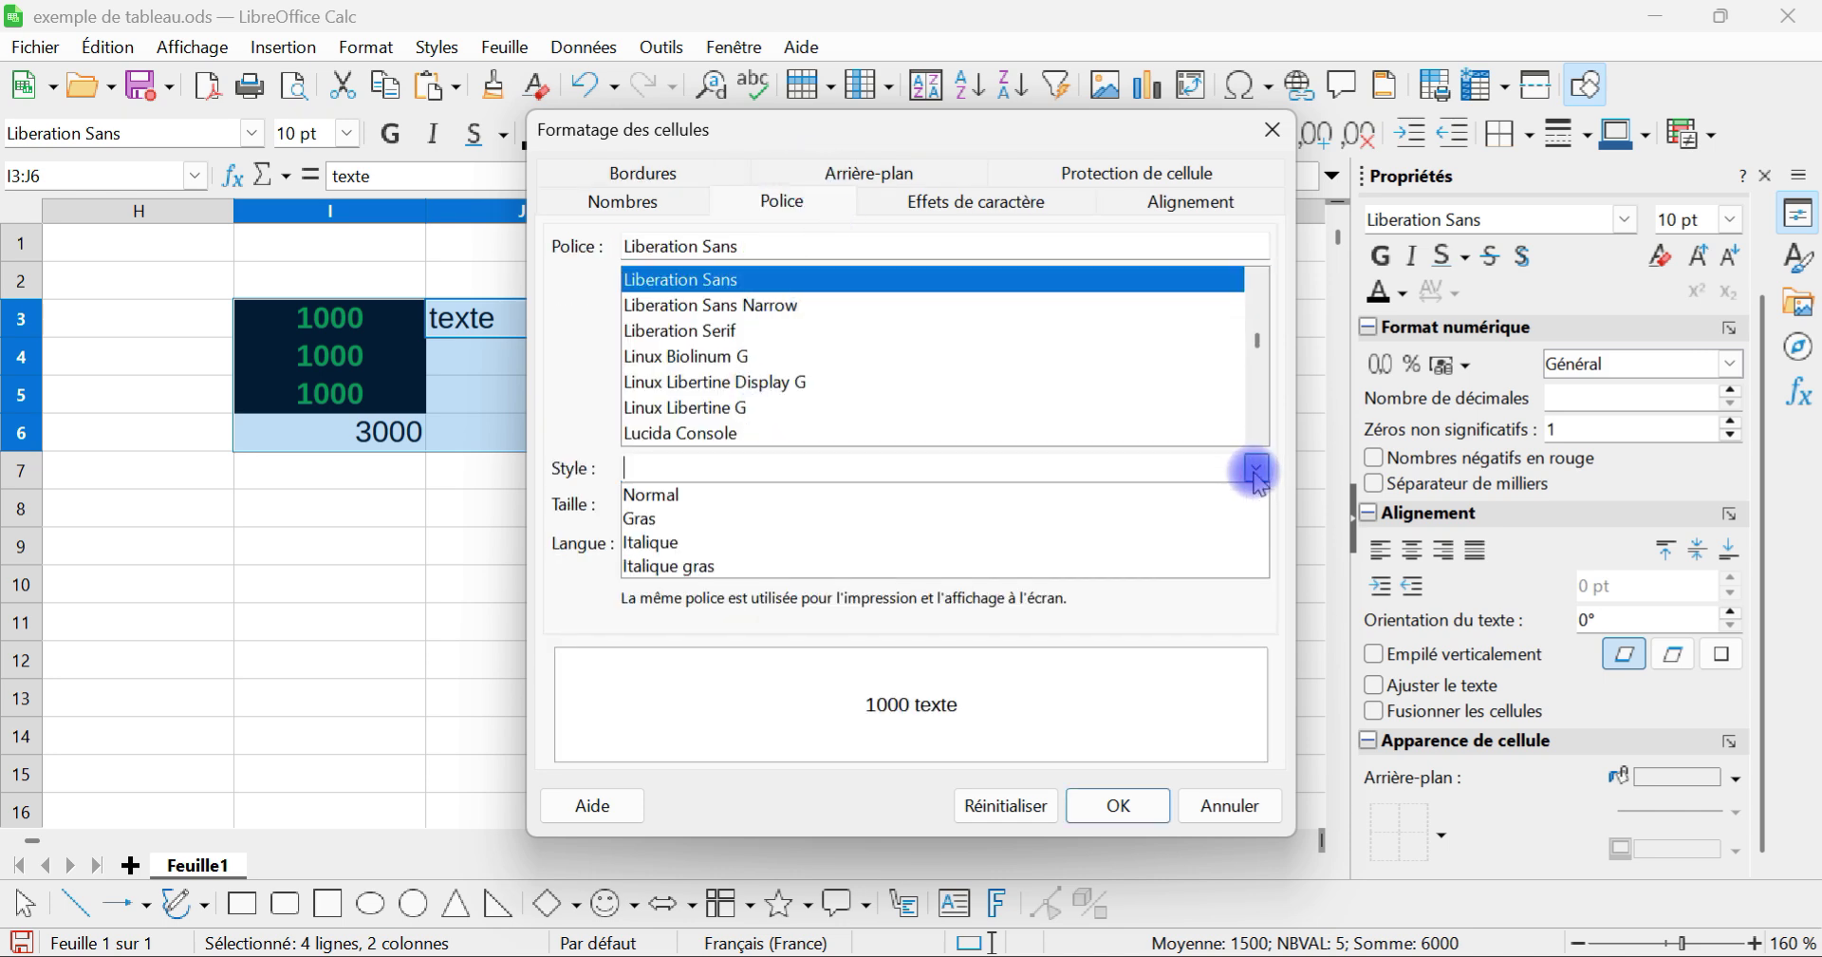
click(987, 527)
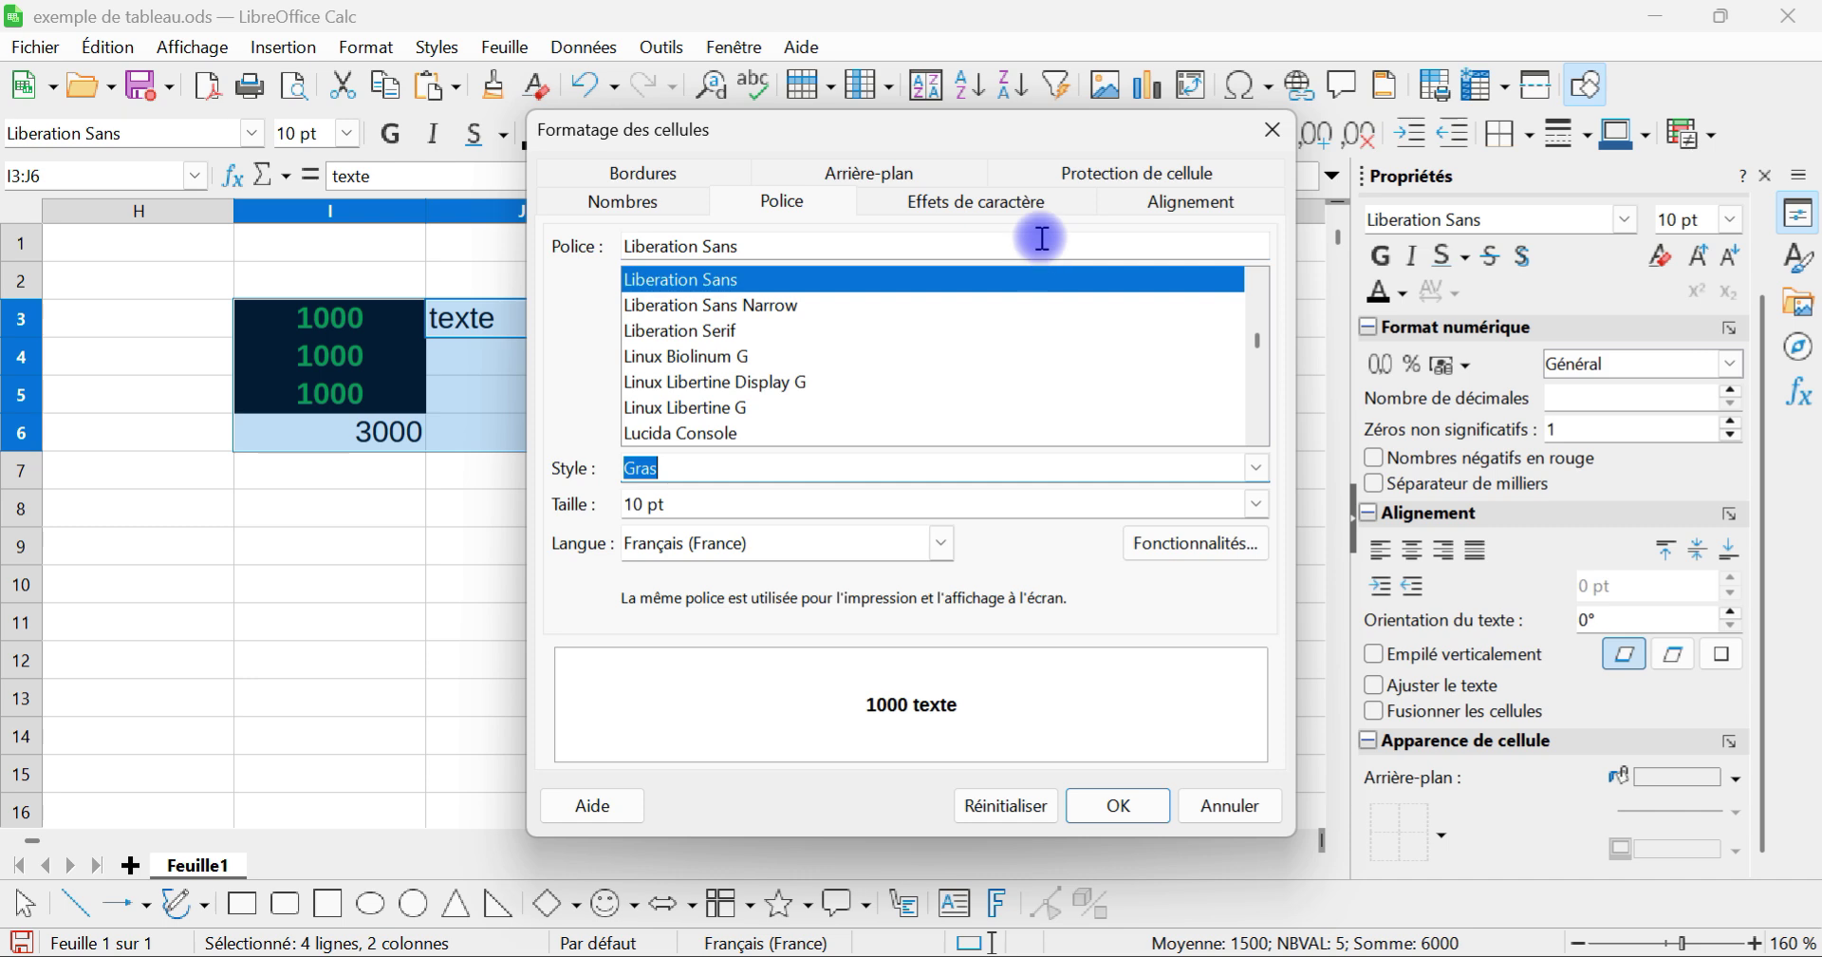
click(1078, 211)
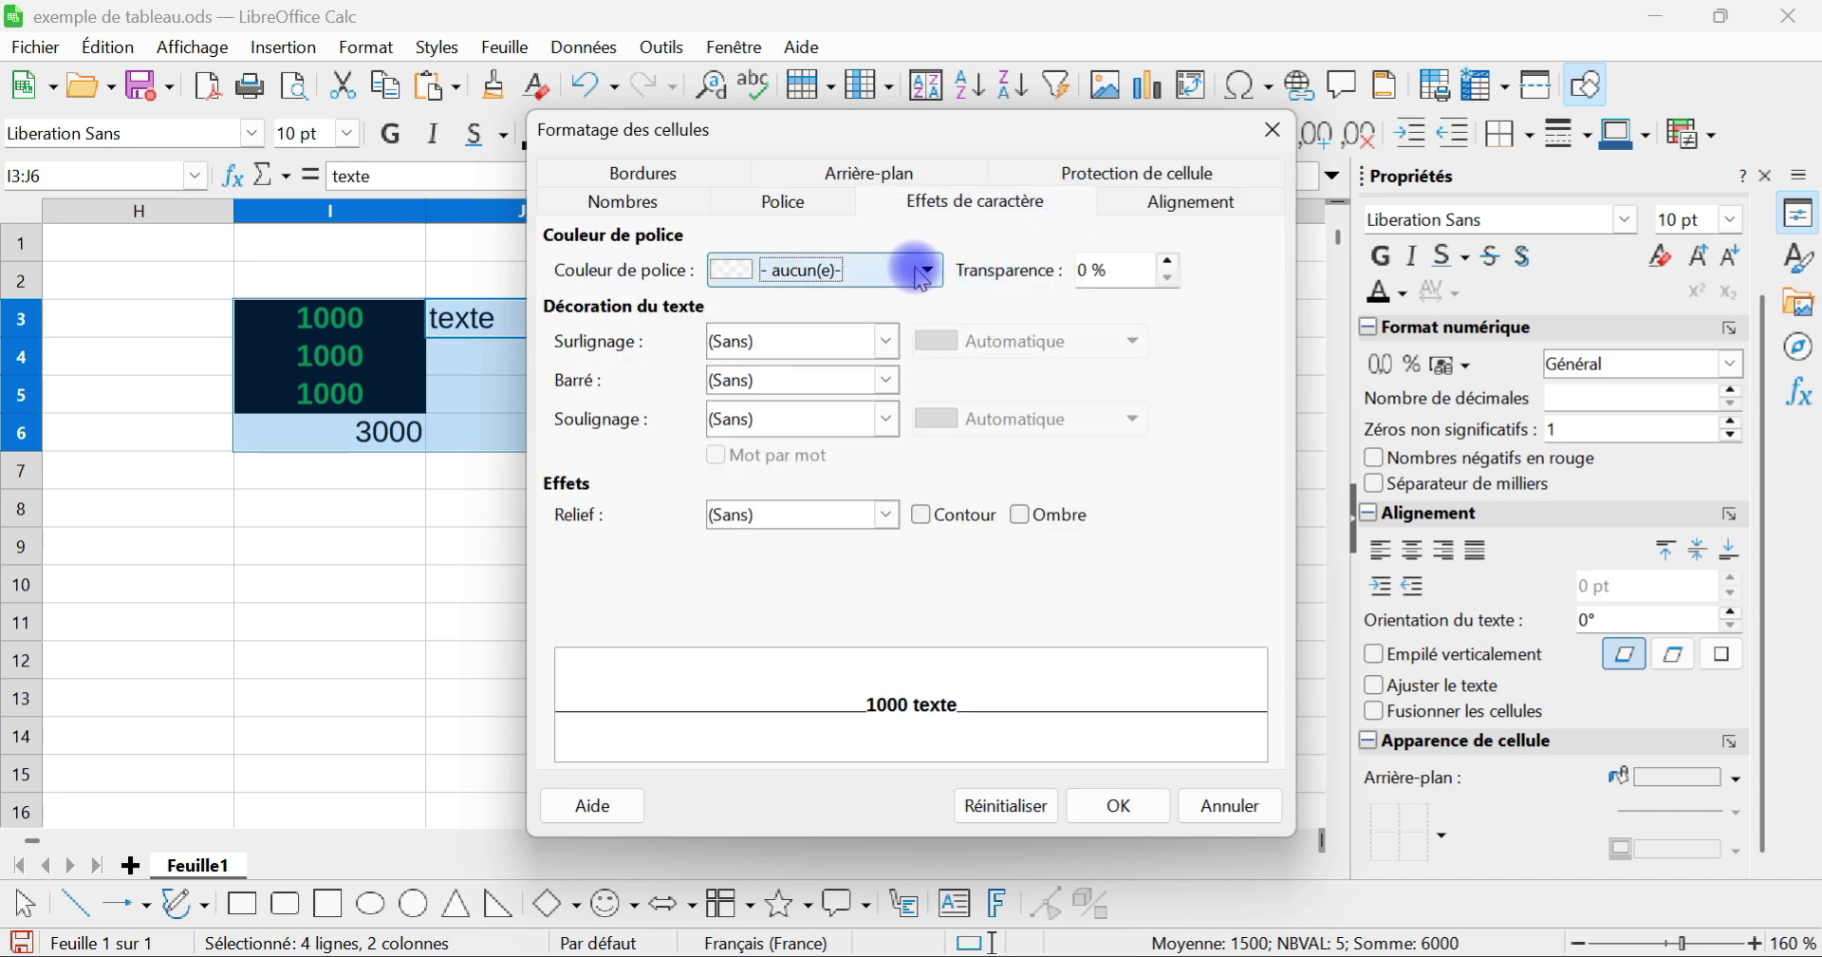
click(927, 271)
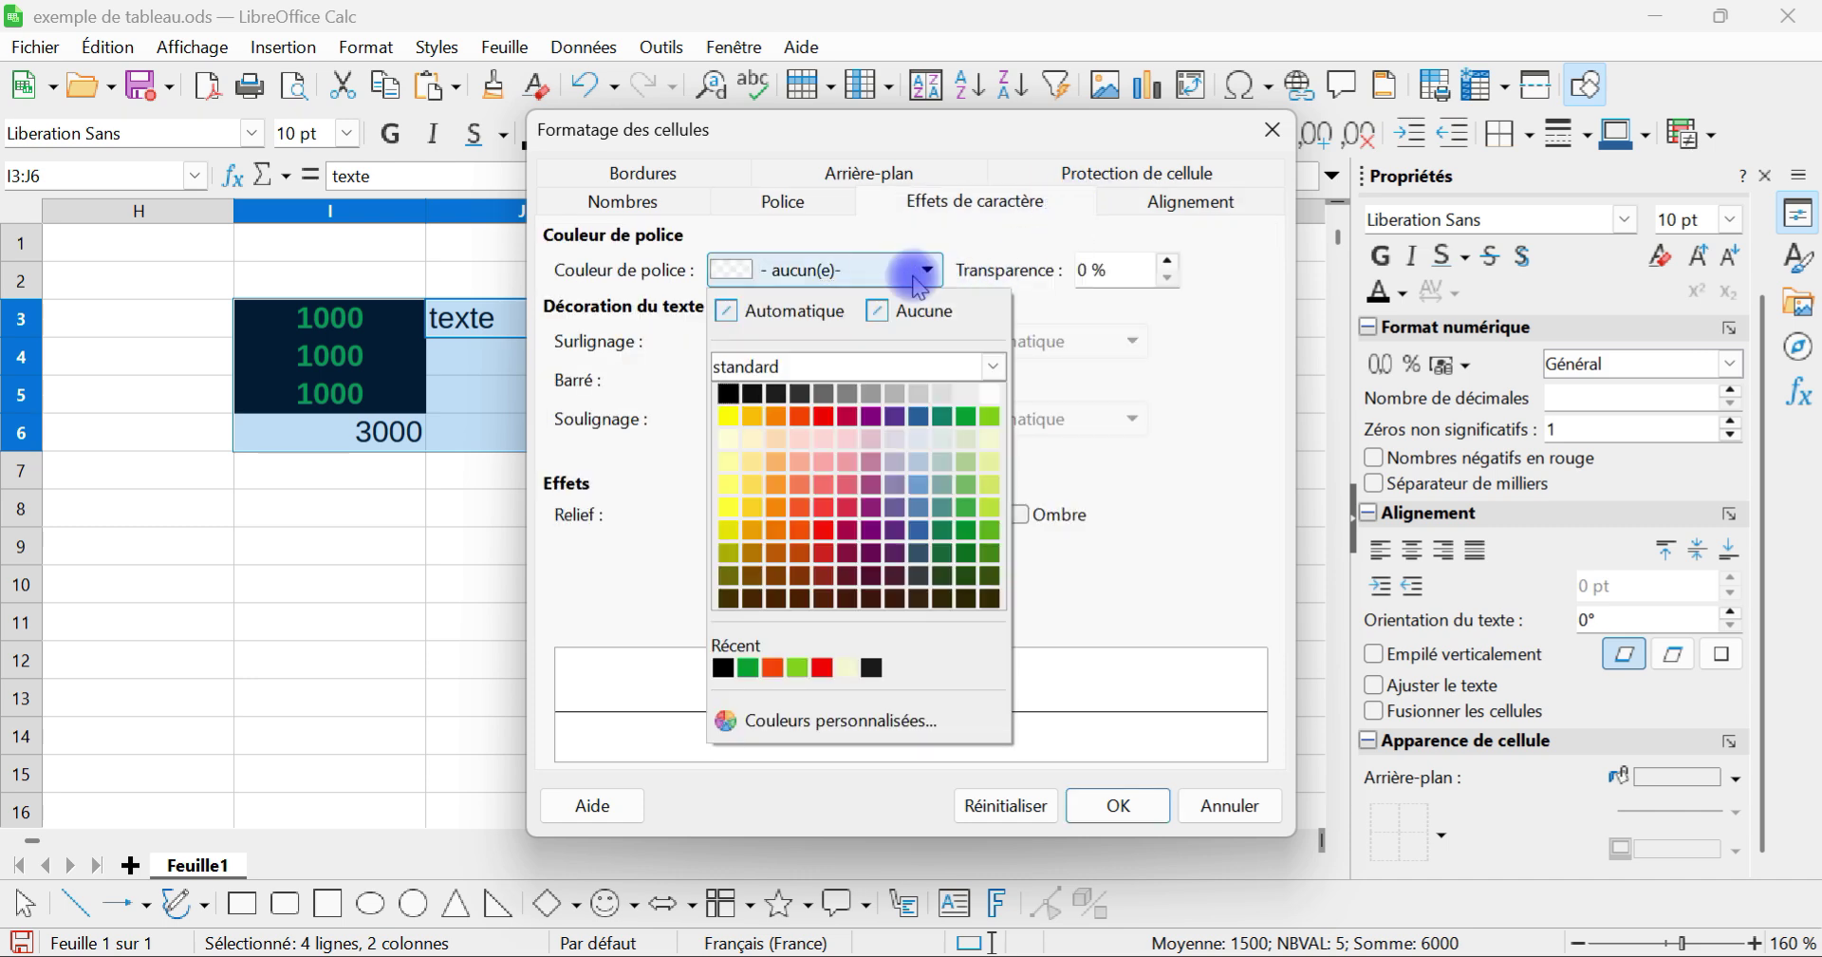
click(728, 393)
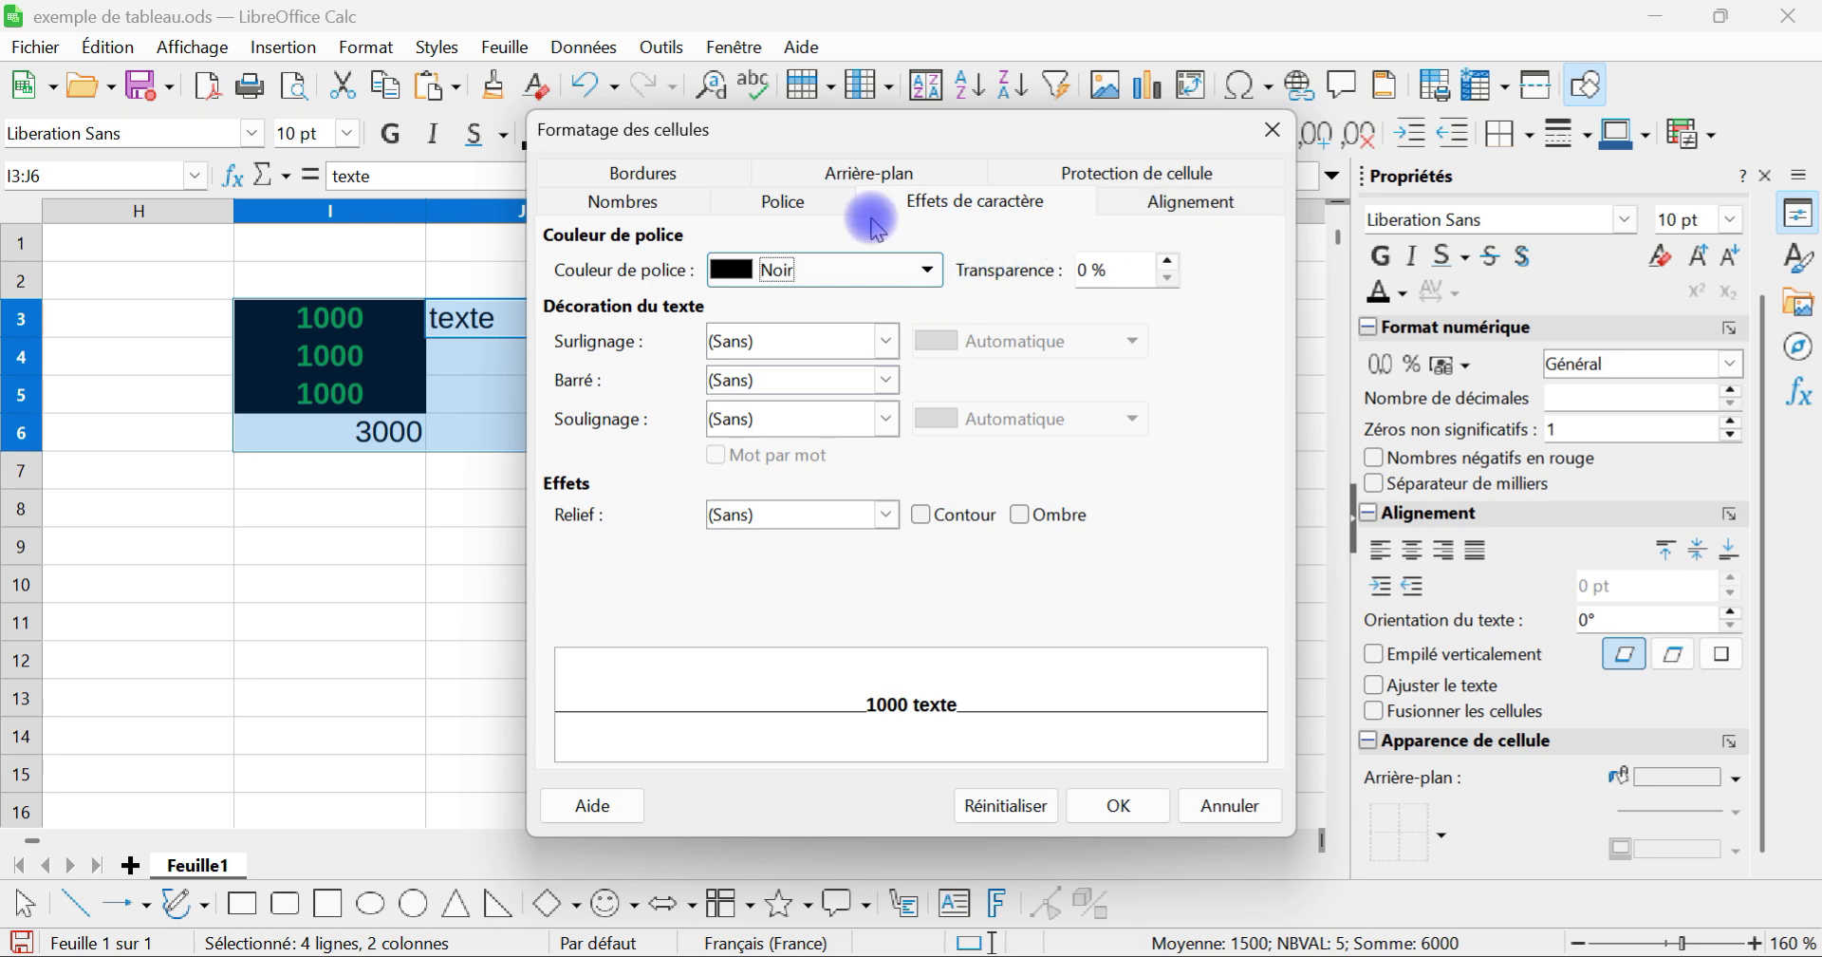
Step: Use the background setting "Aucun" for the range I3:J6 and apply the cell formatting
click(854, 173)
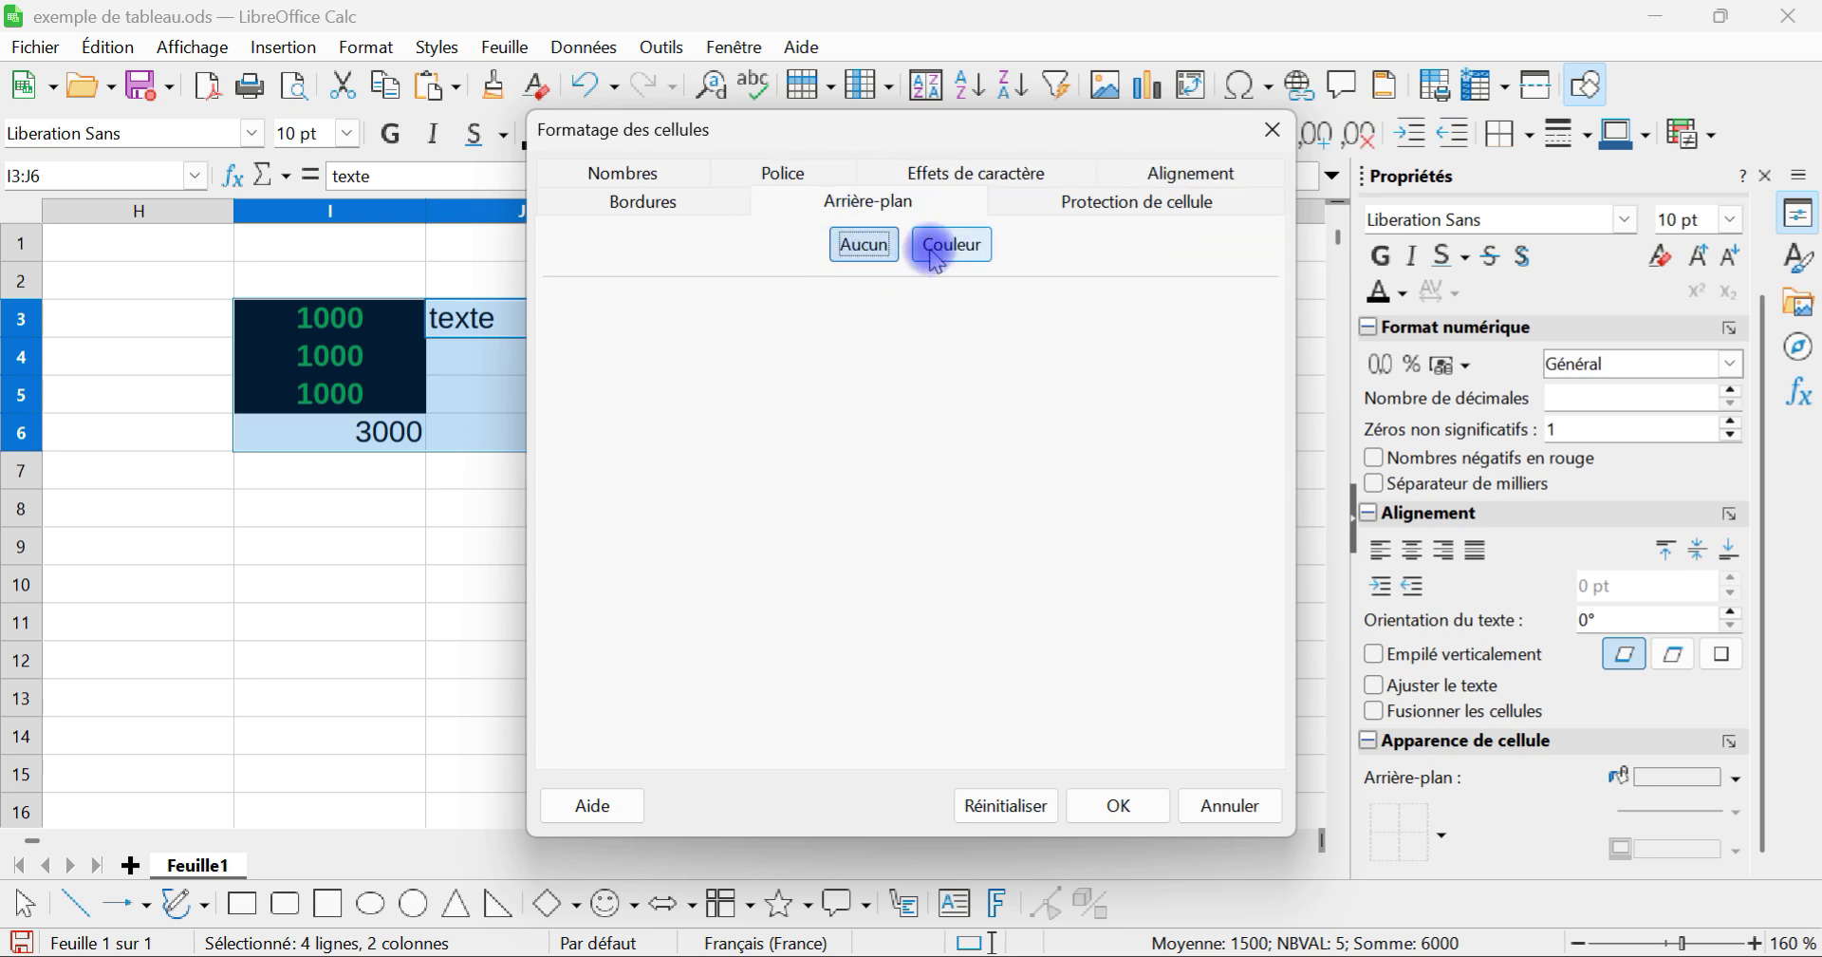
click(1141, 808)
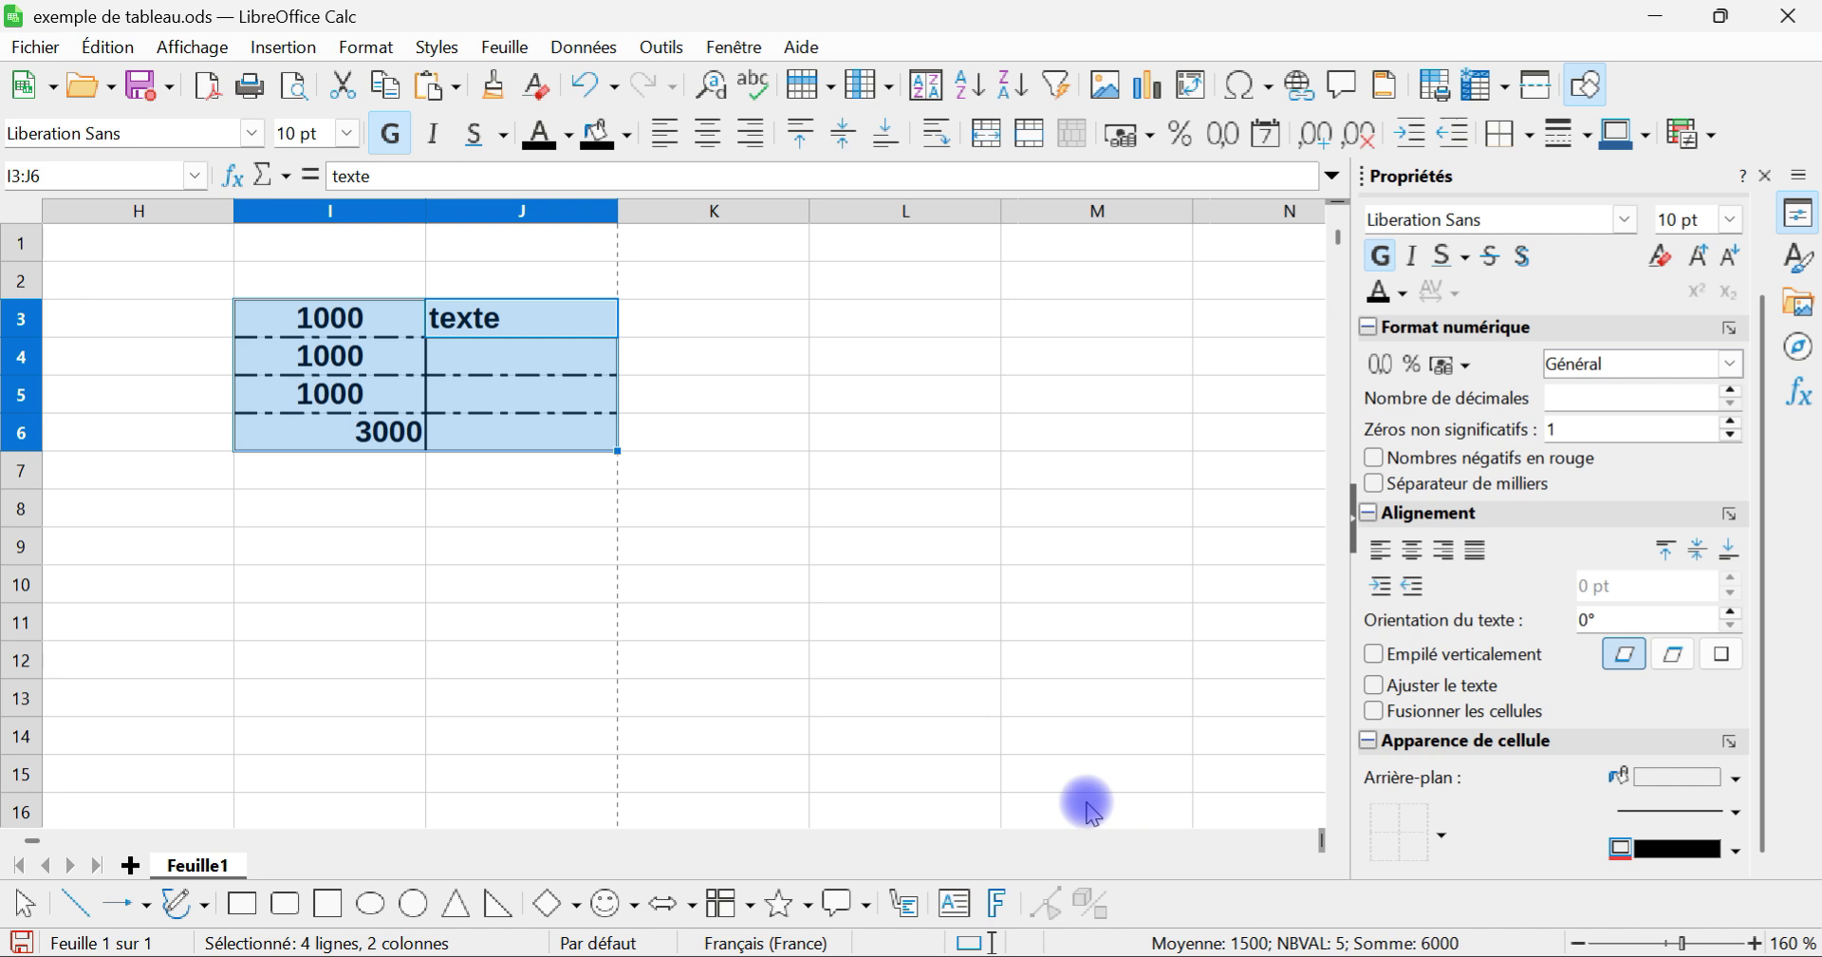
click(608, 518)
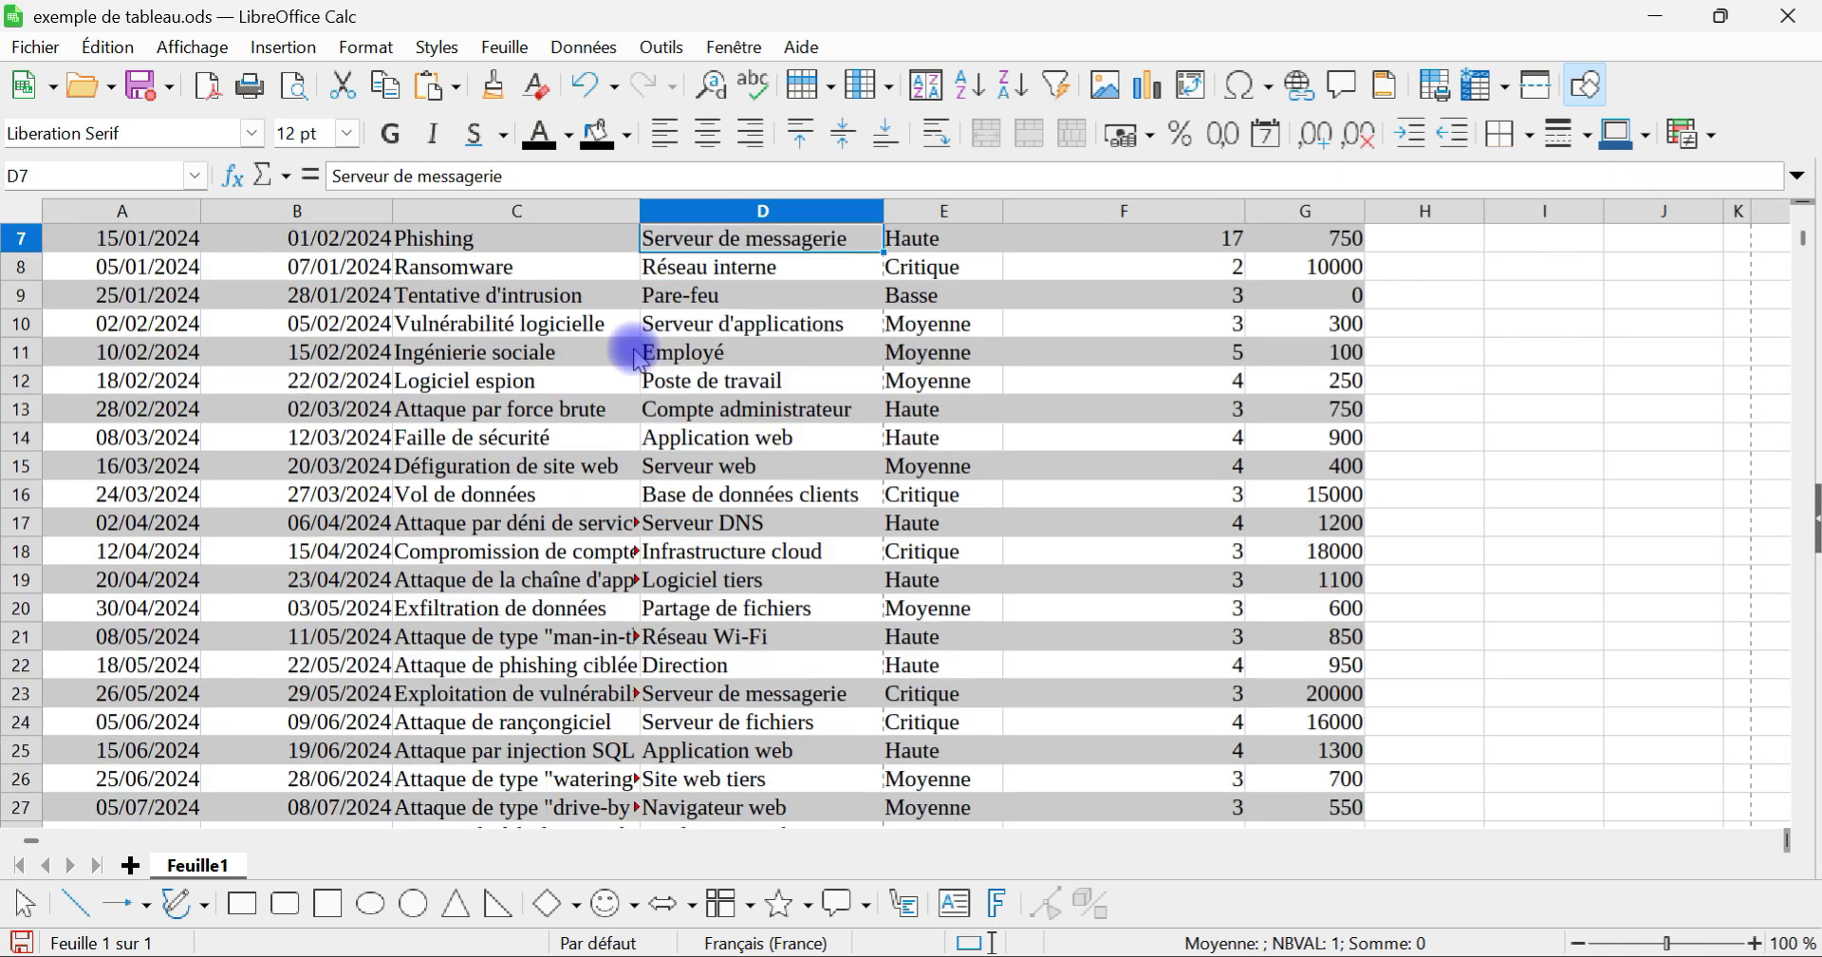
Step: Turn on automatic text wrapping for the incident types in C2:C33 and check the long entries
scroll(631, 356, down, 5)
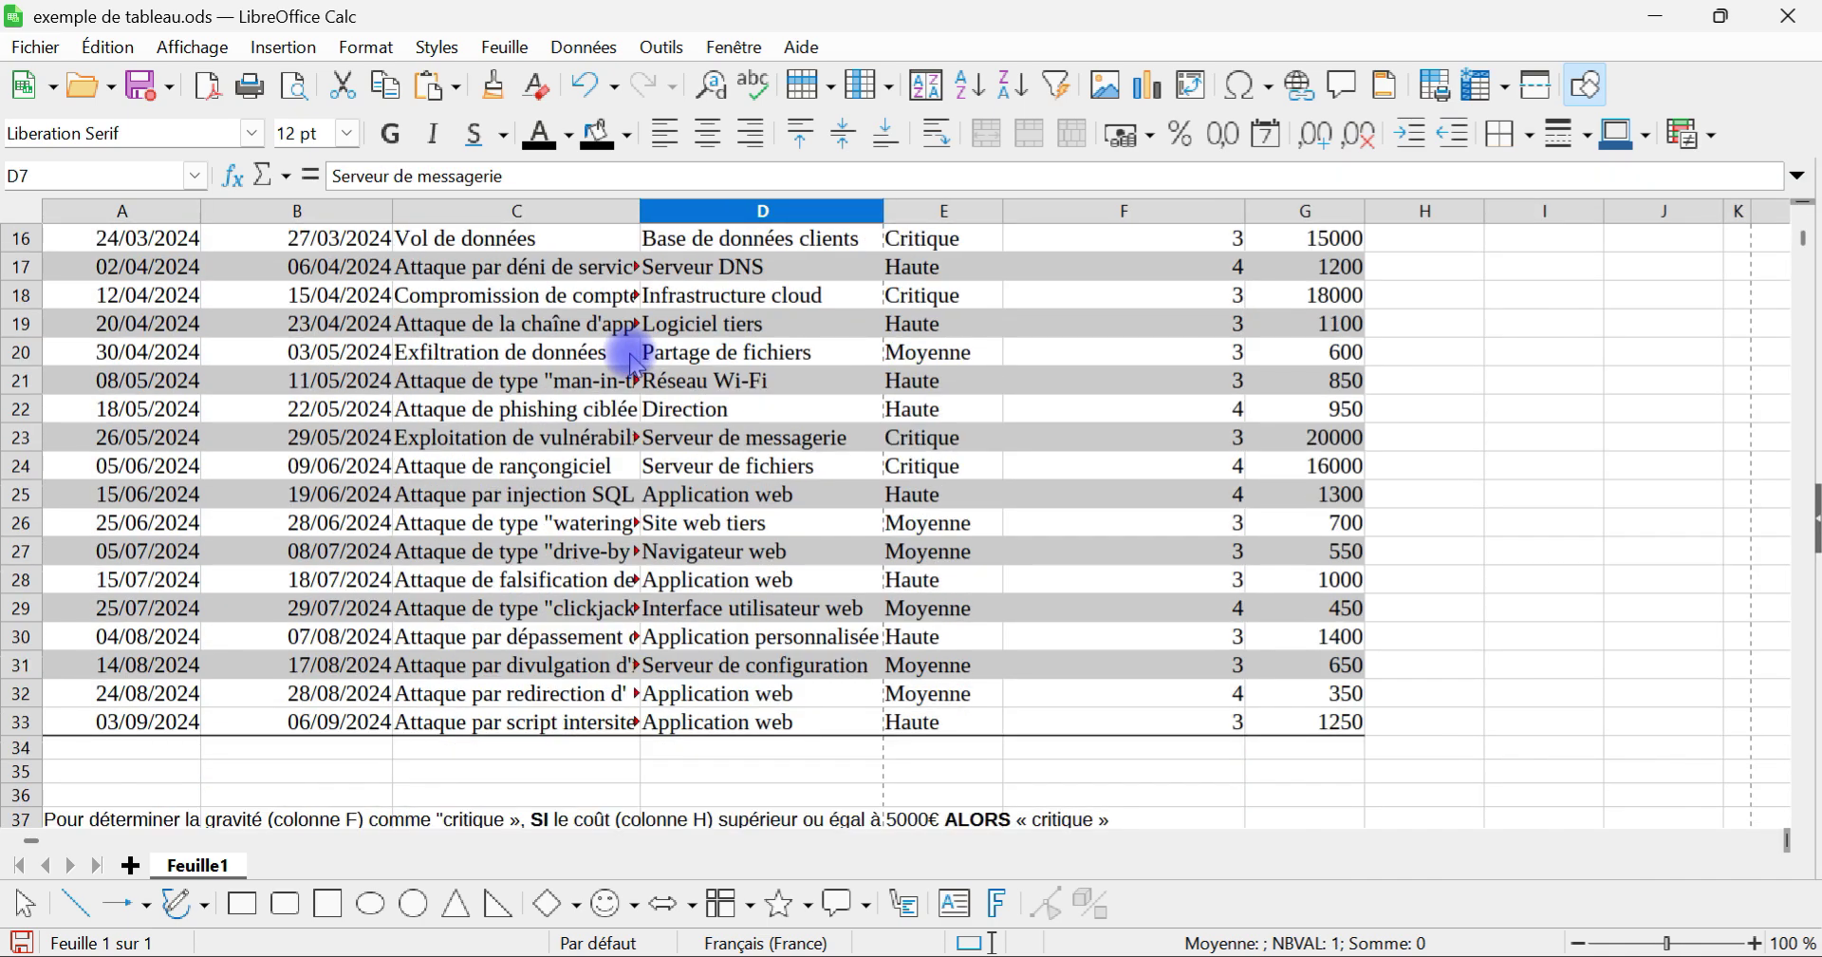
scroll(897, 370, up, 4)
click(915, 293)
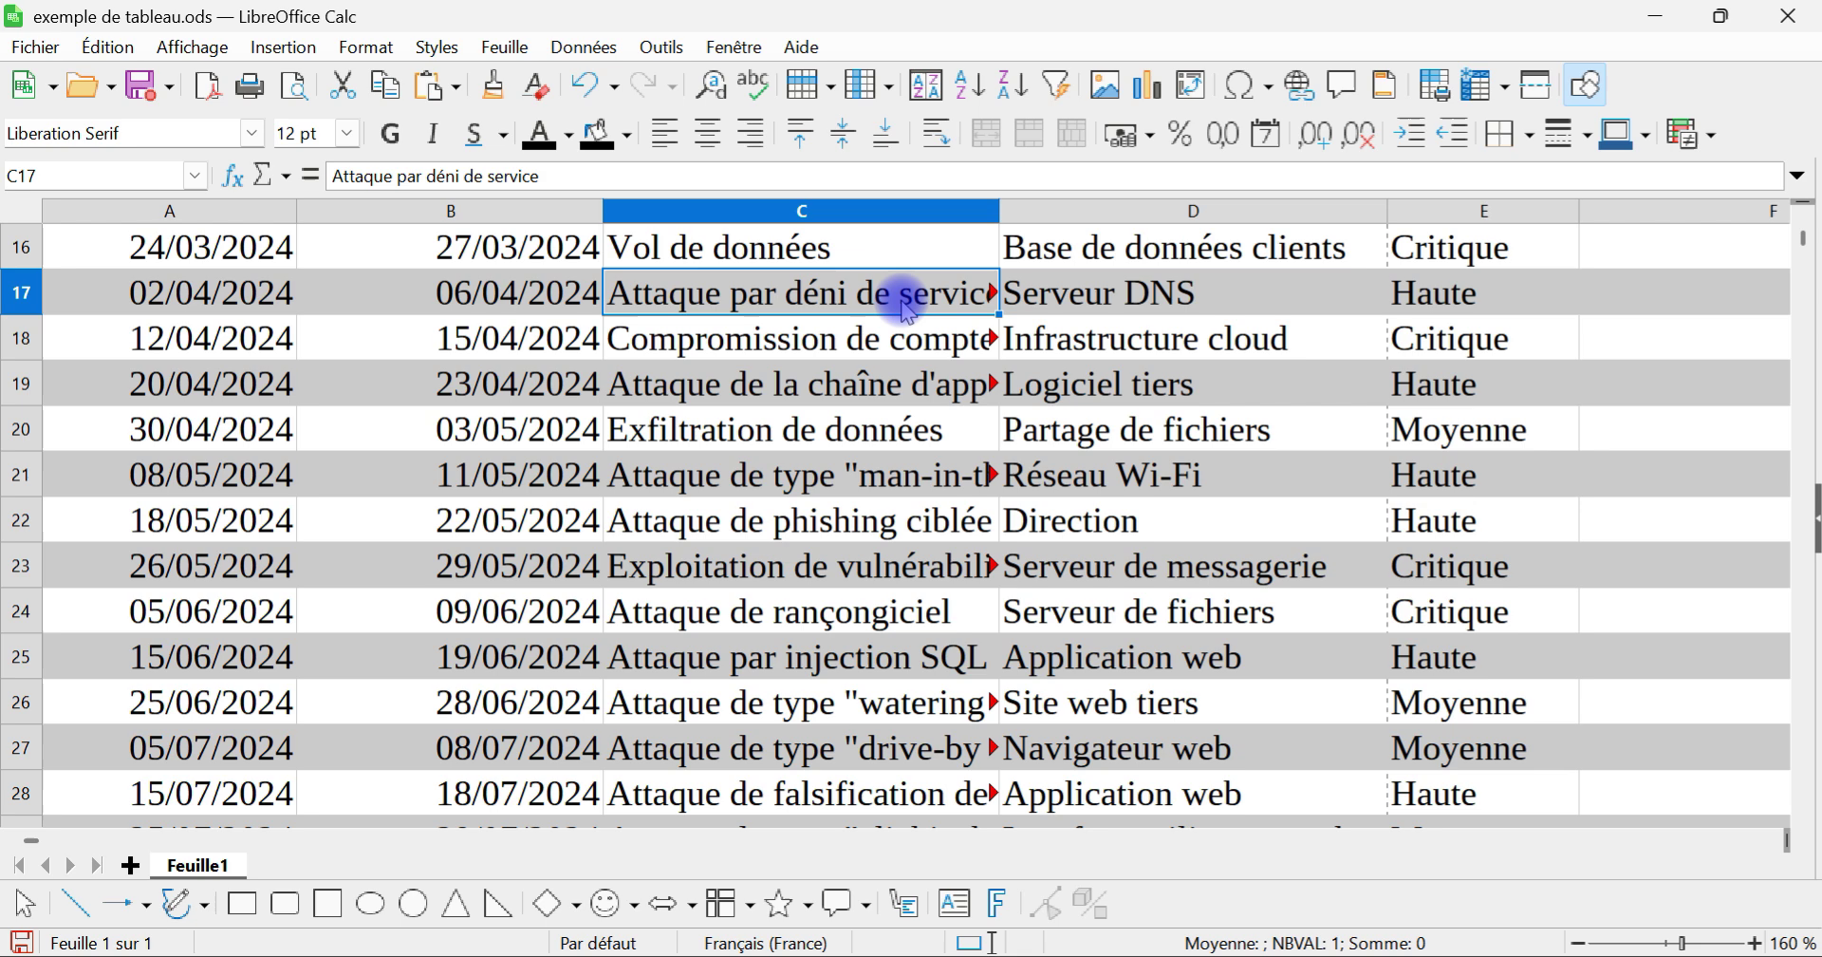
scroll(897, 408, down, 4)
scroll(863, 700, up, 3)
scroll(870, 756, down, 1)
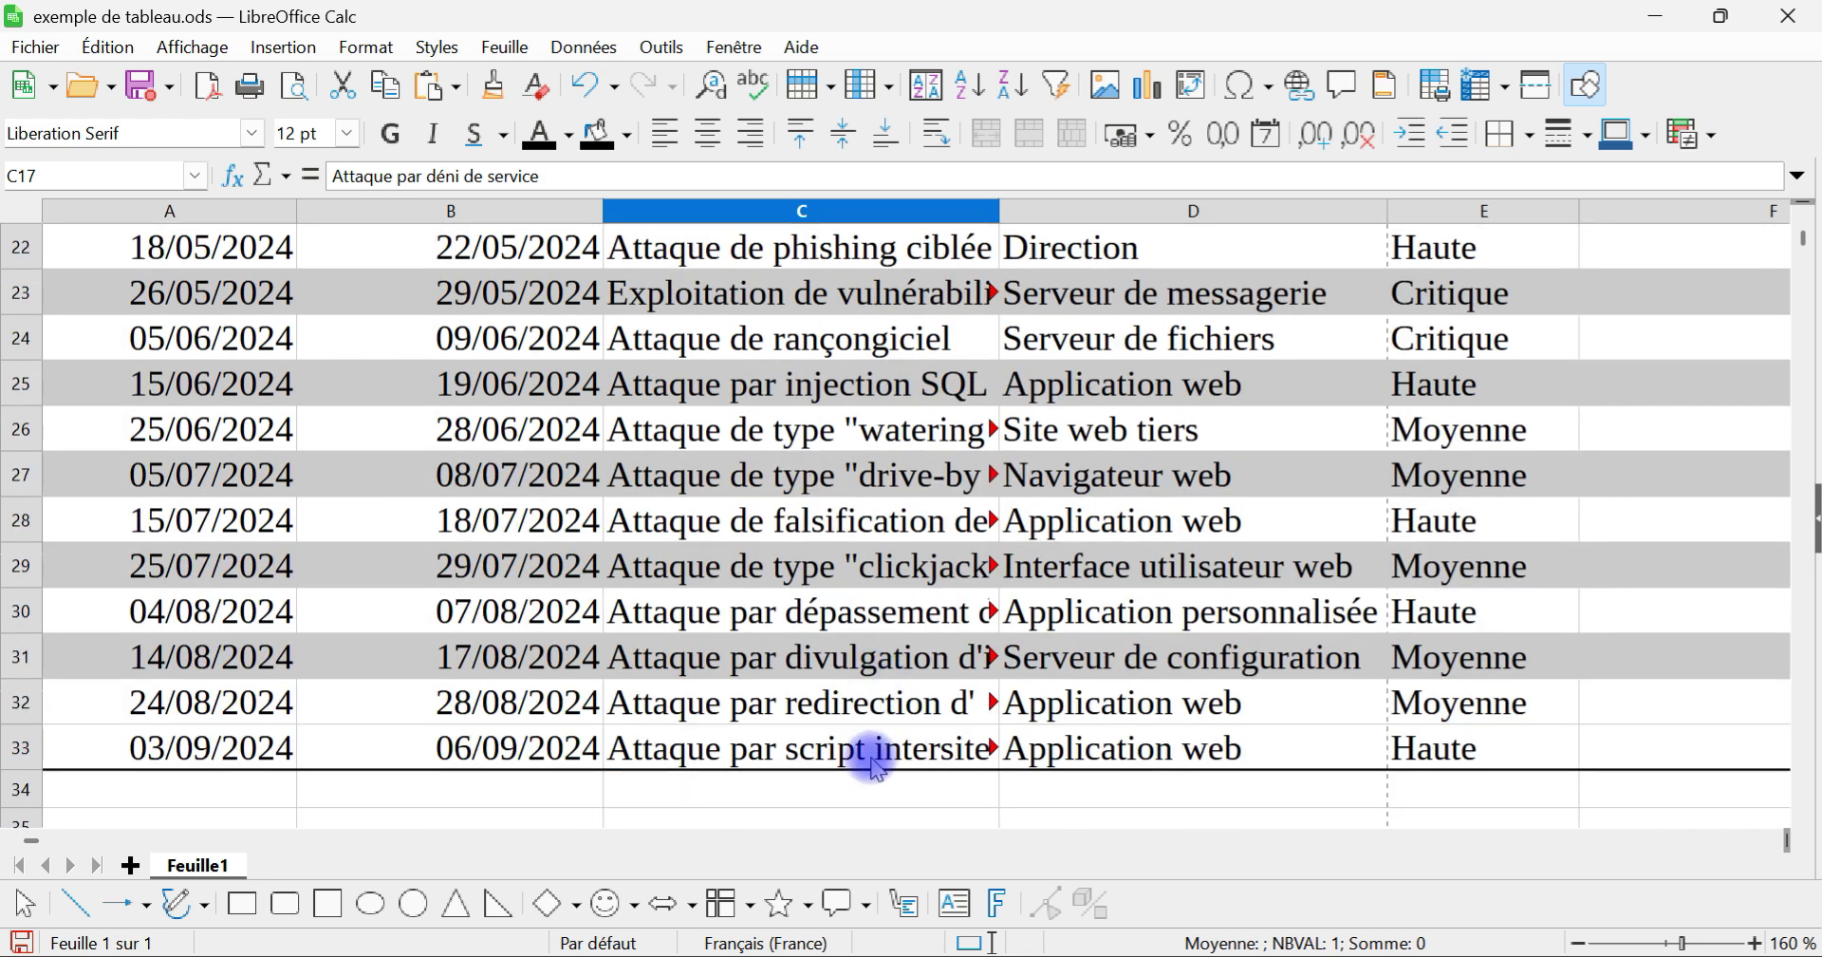
click(871, 754)
scroll(1101, 560, up, 7)
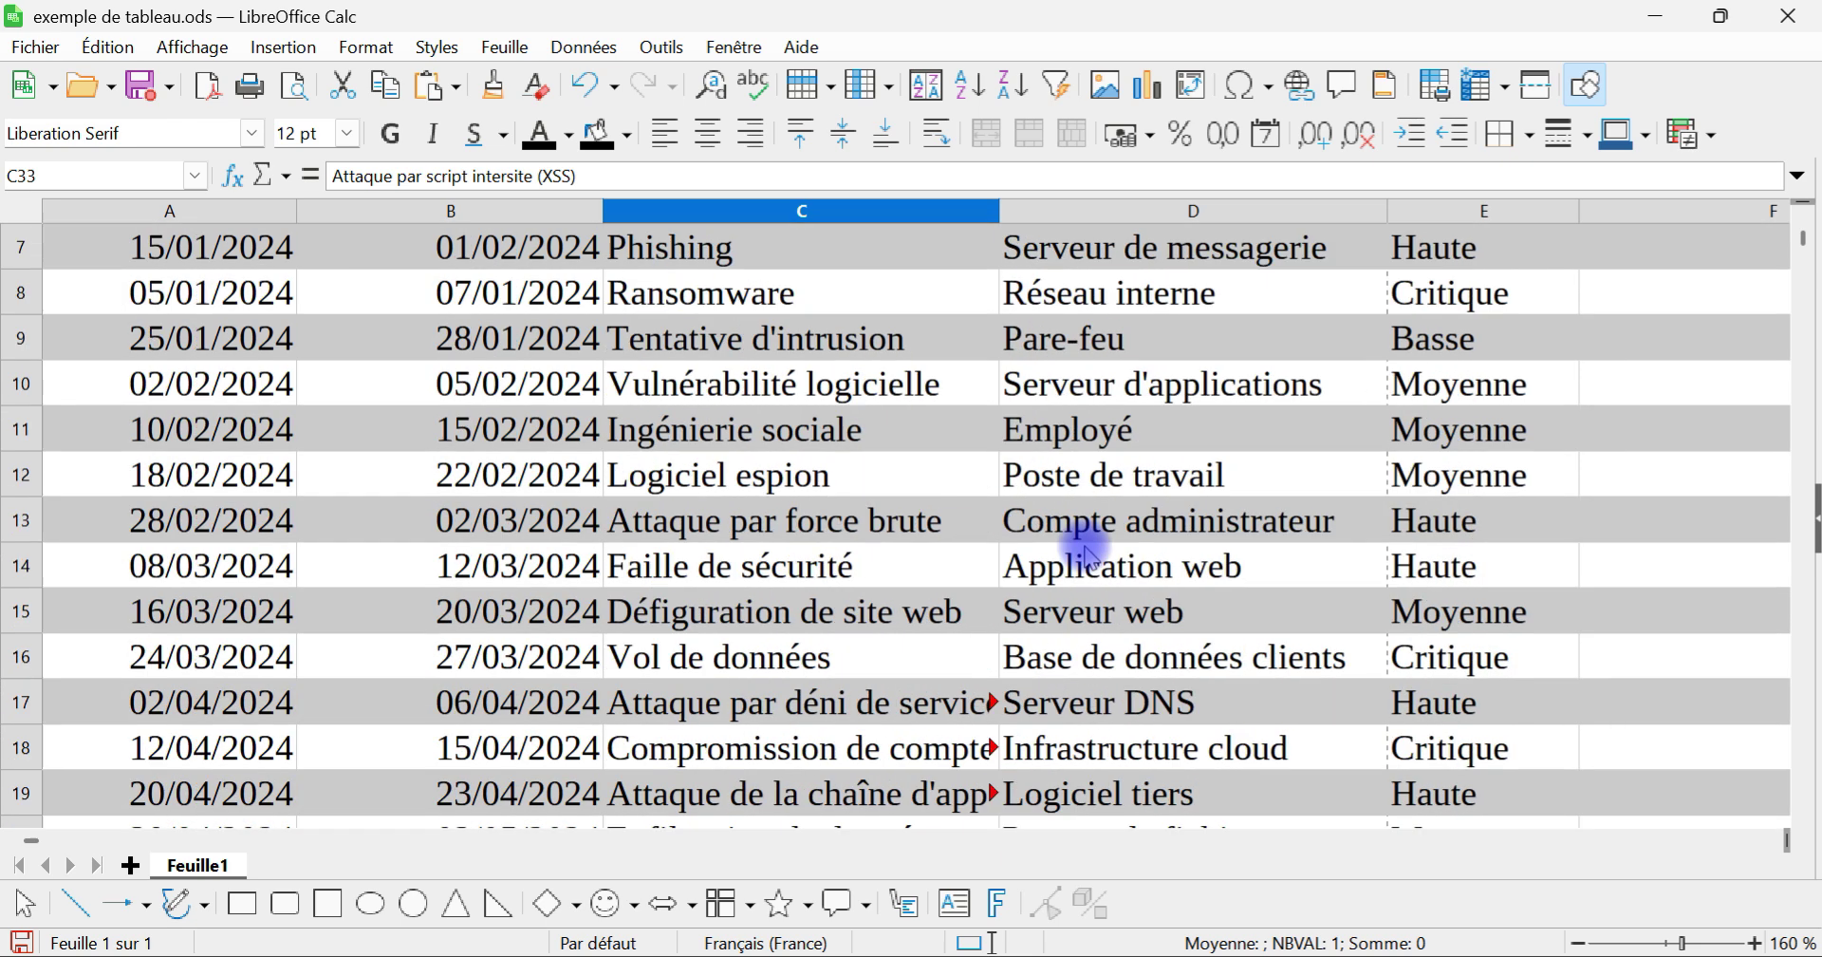
shift+click(803, 301)
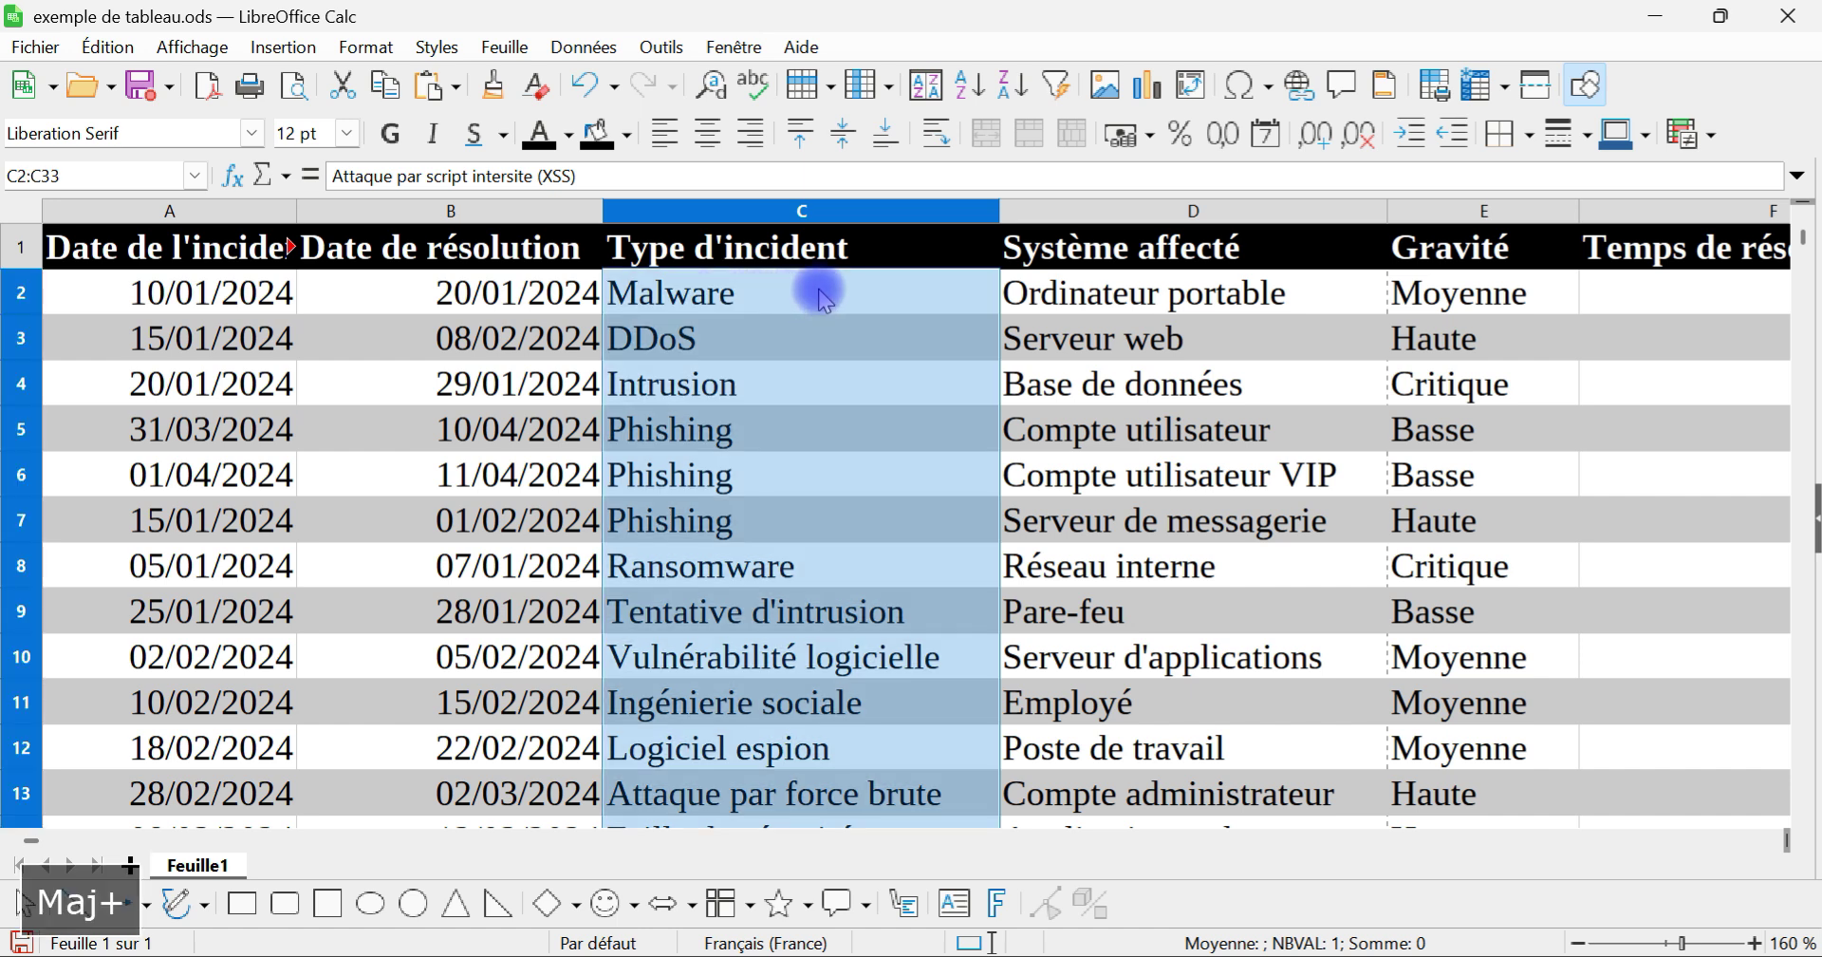
click(936, 136)
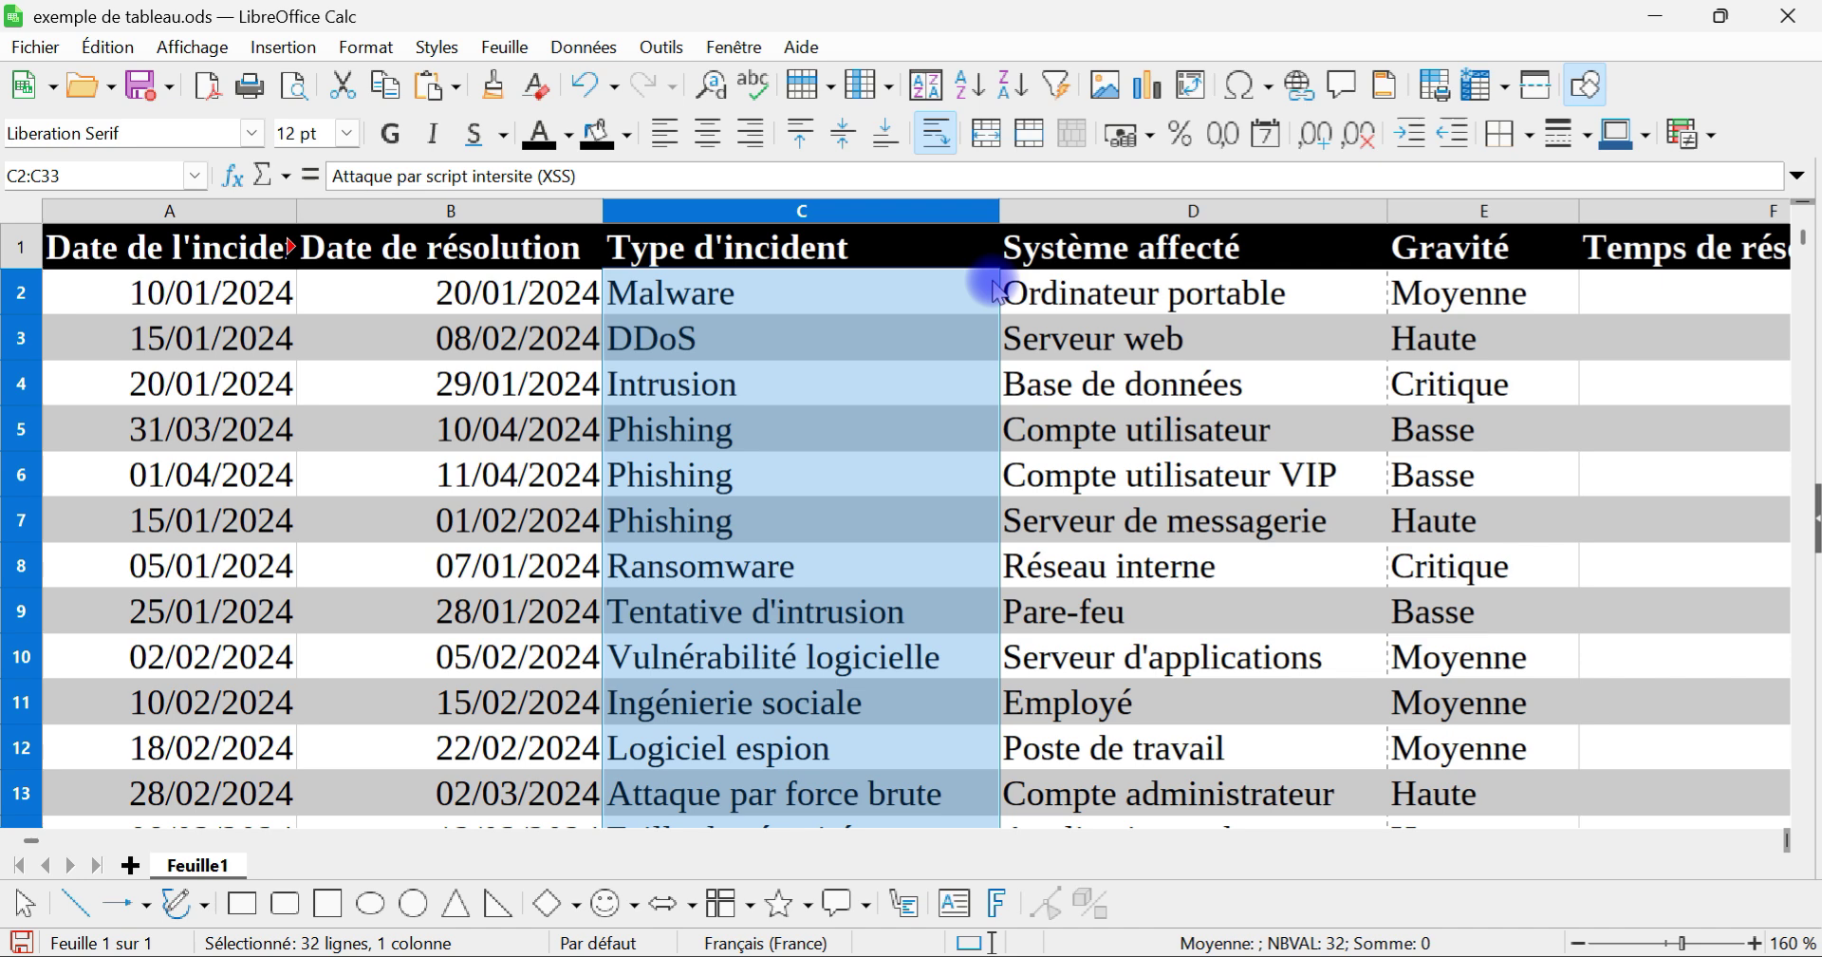
scroll(1001, 446, down, 6)
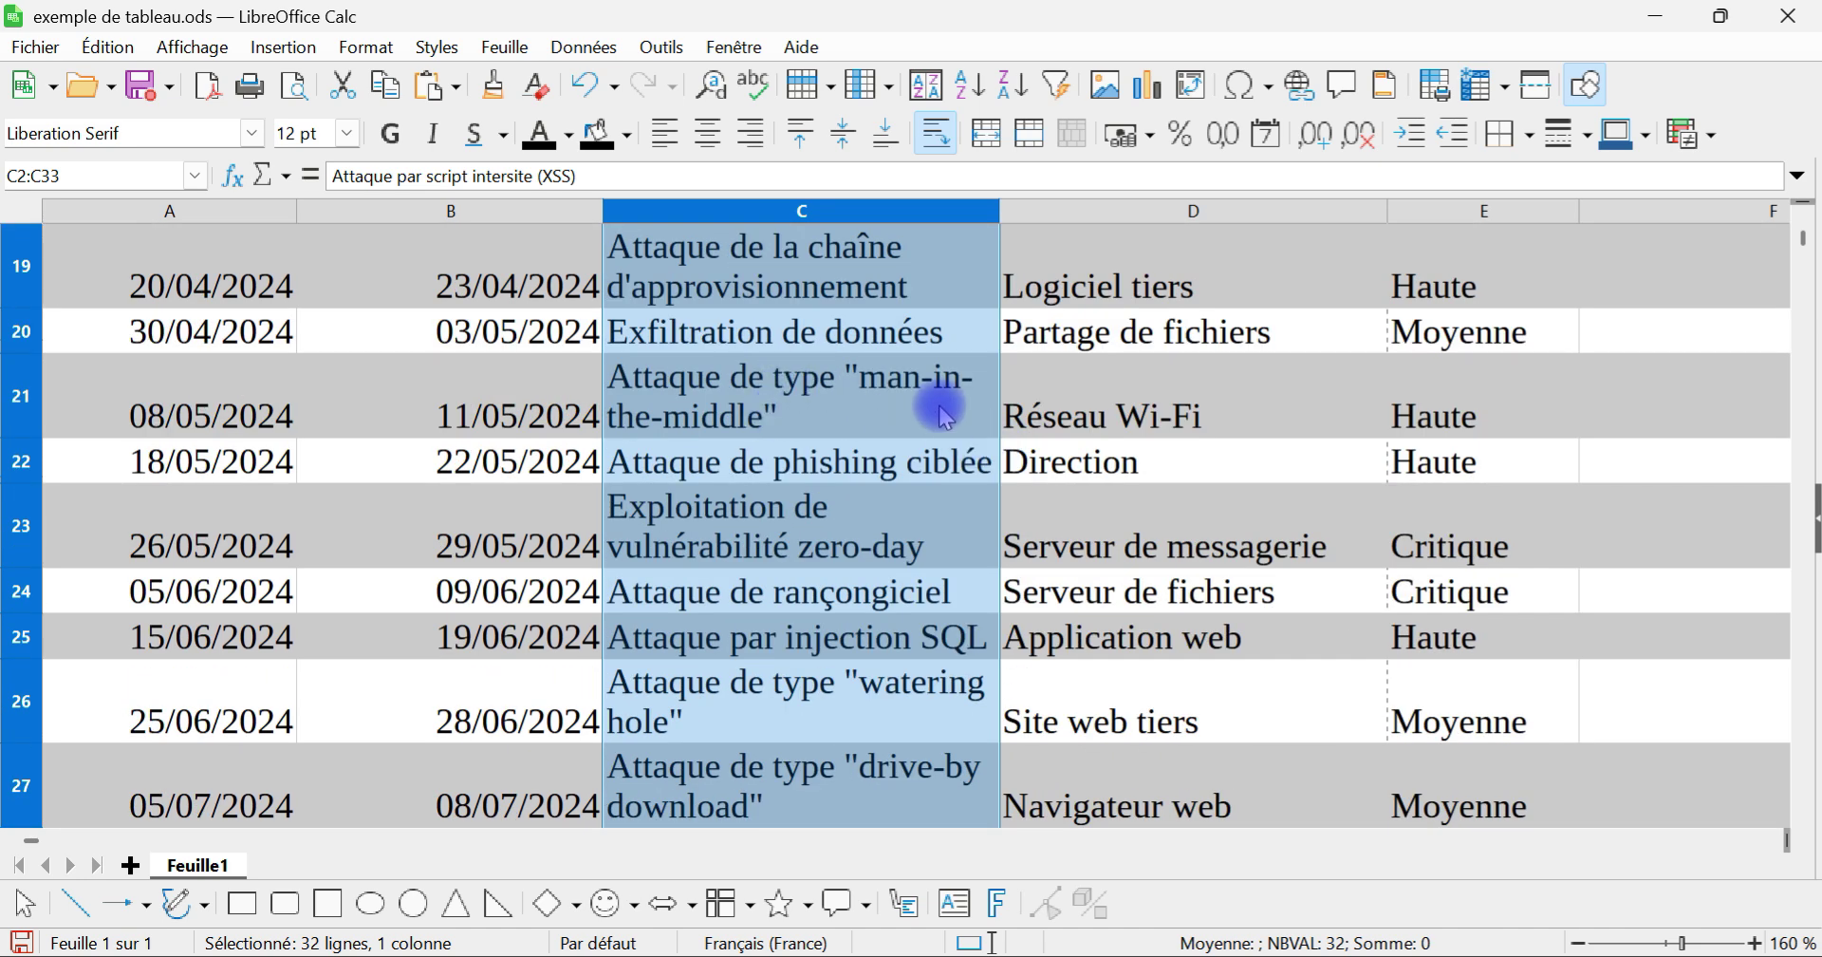
scroll(991, 579, up, 6)
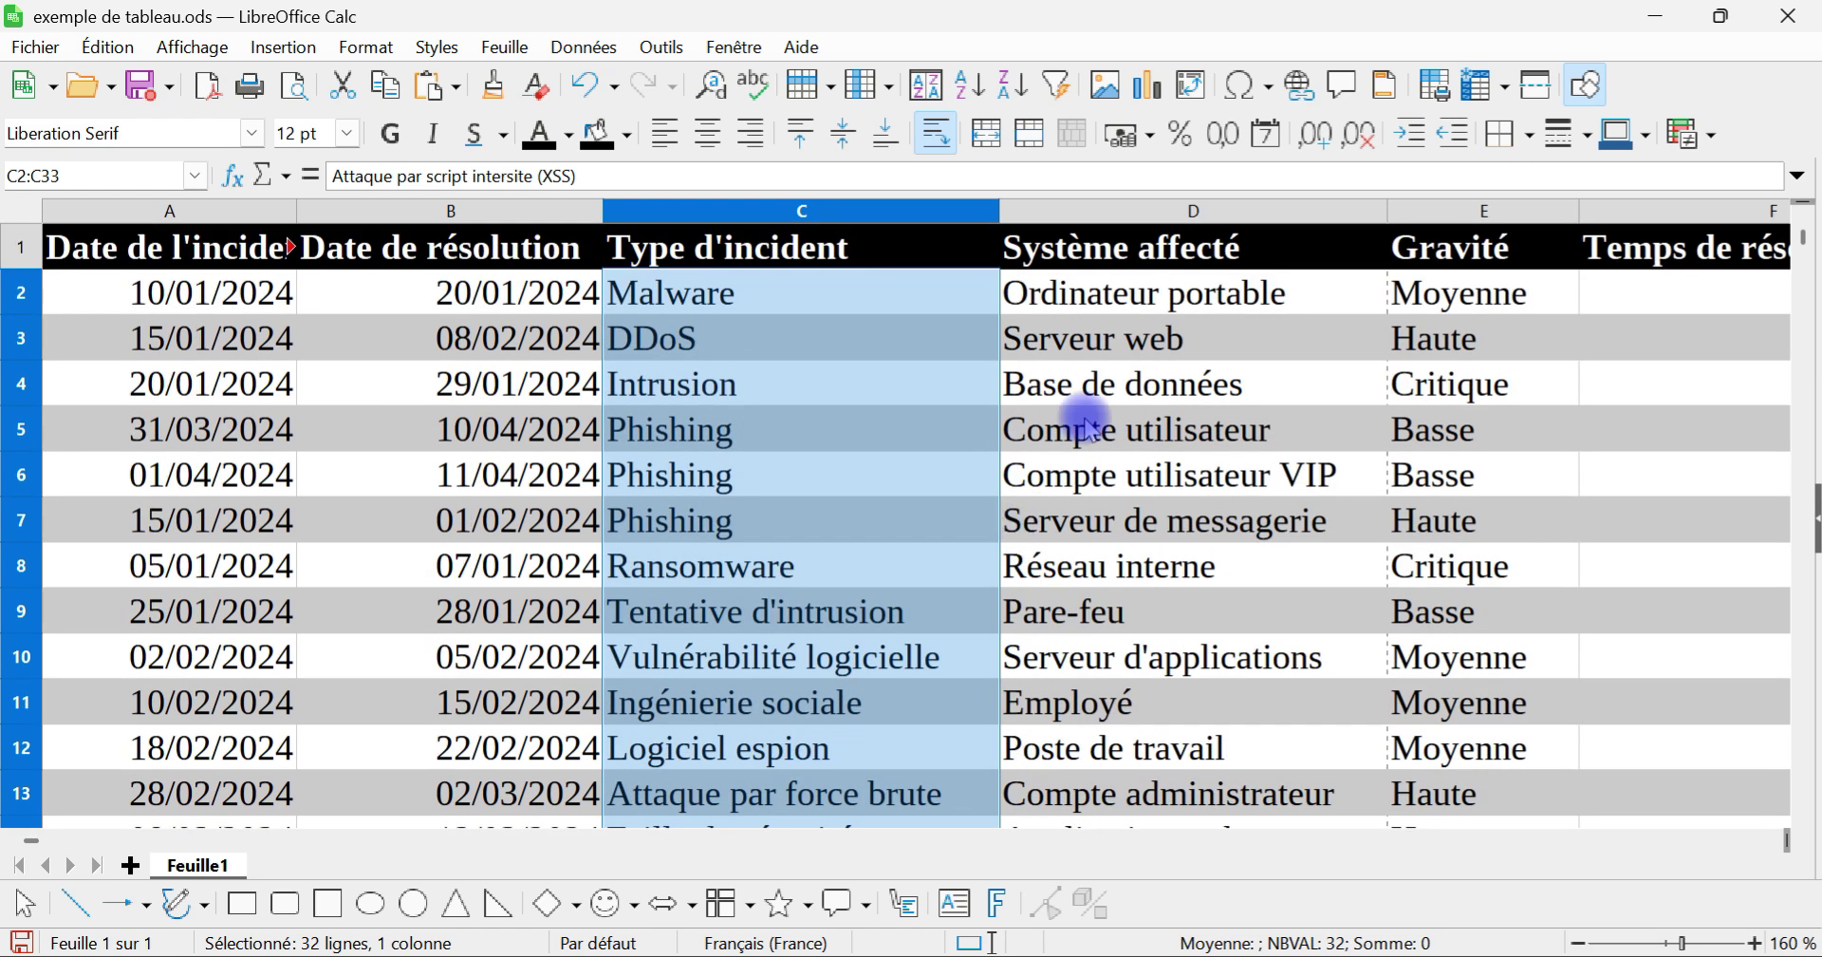
Step: Turn on automatic text wrapping for the table's header cells A1:G1
click(266, 245)
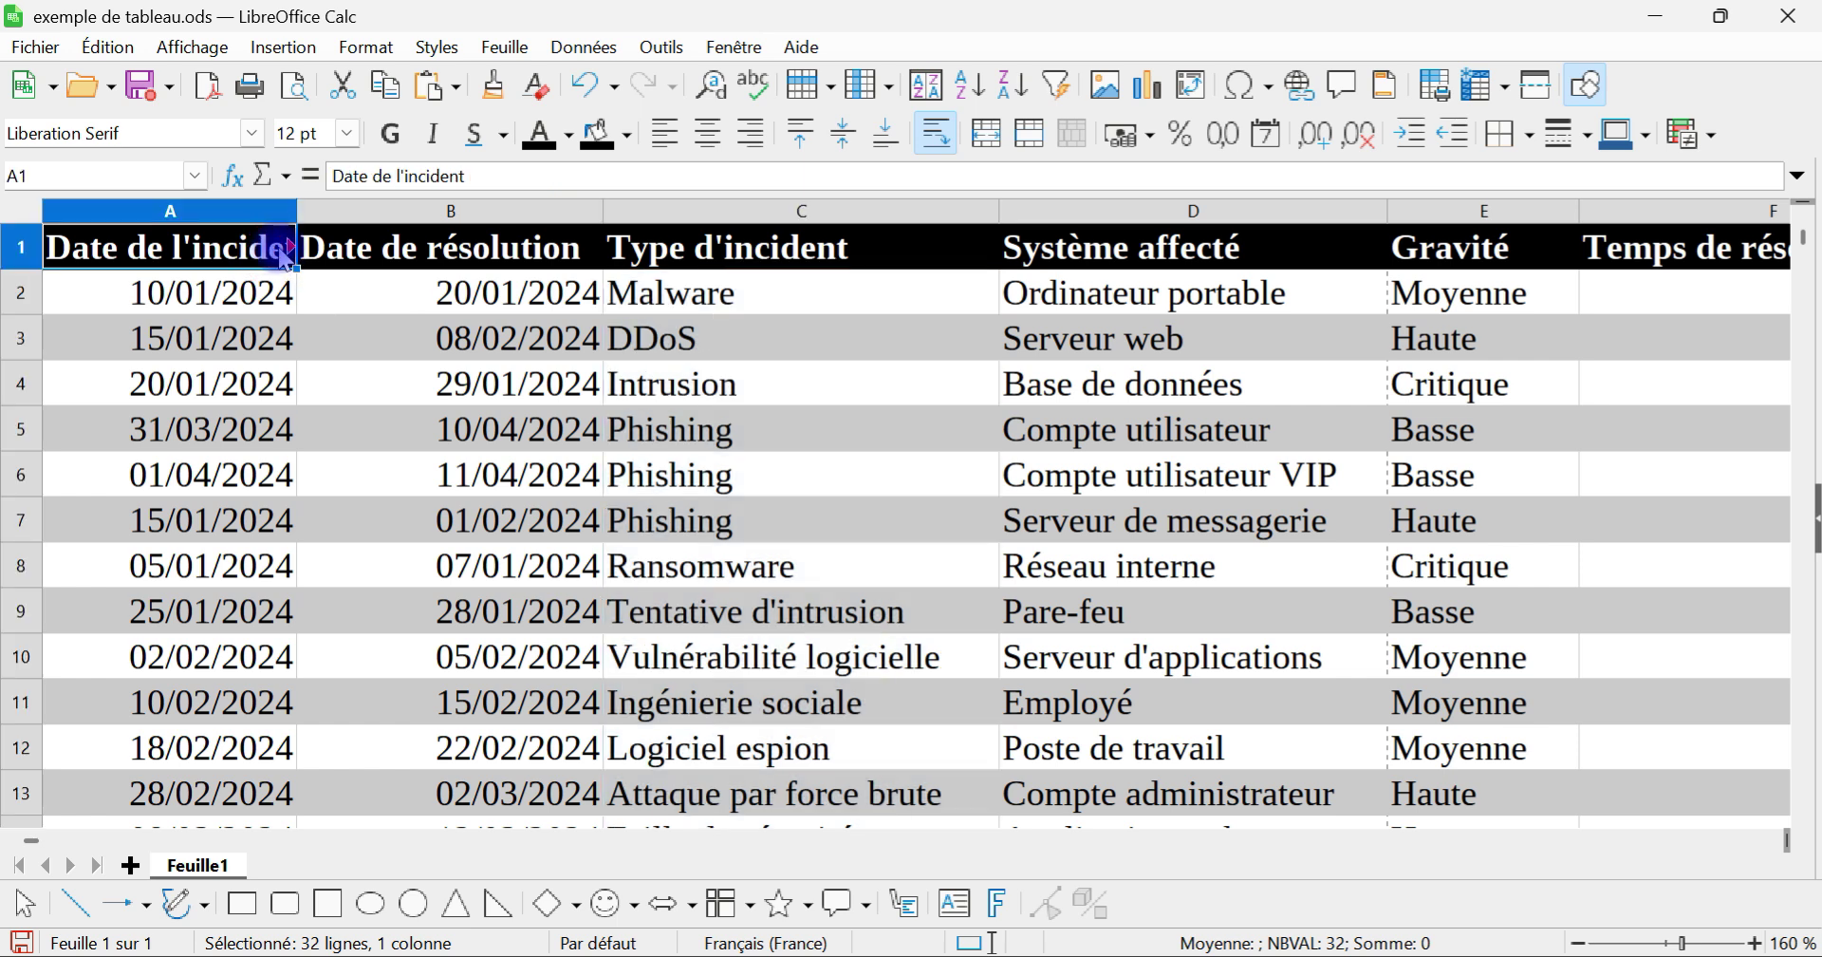
scroll(828, 474, down, 3)
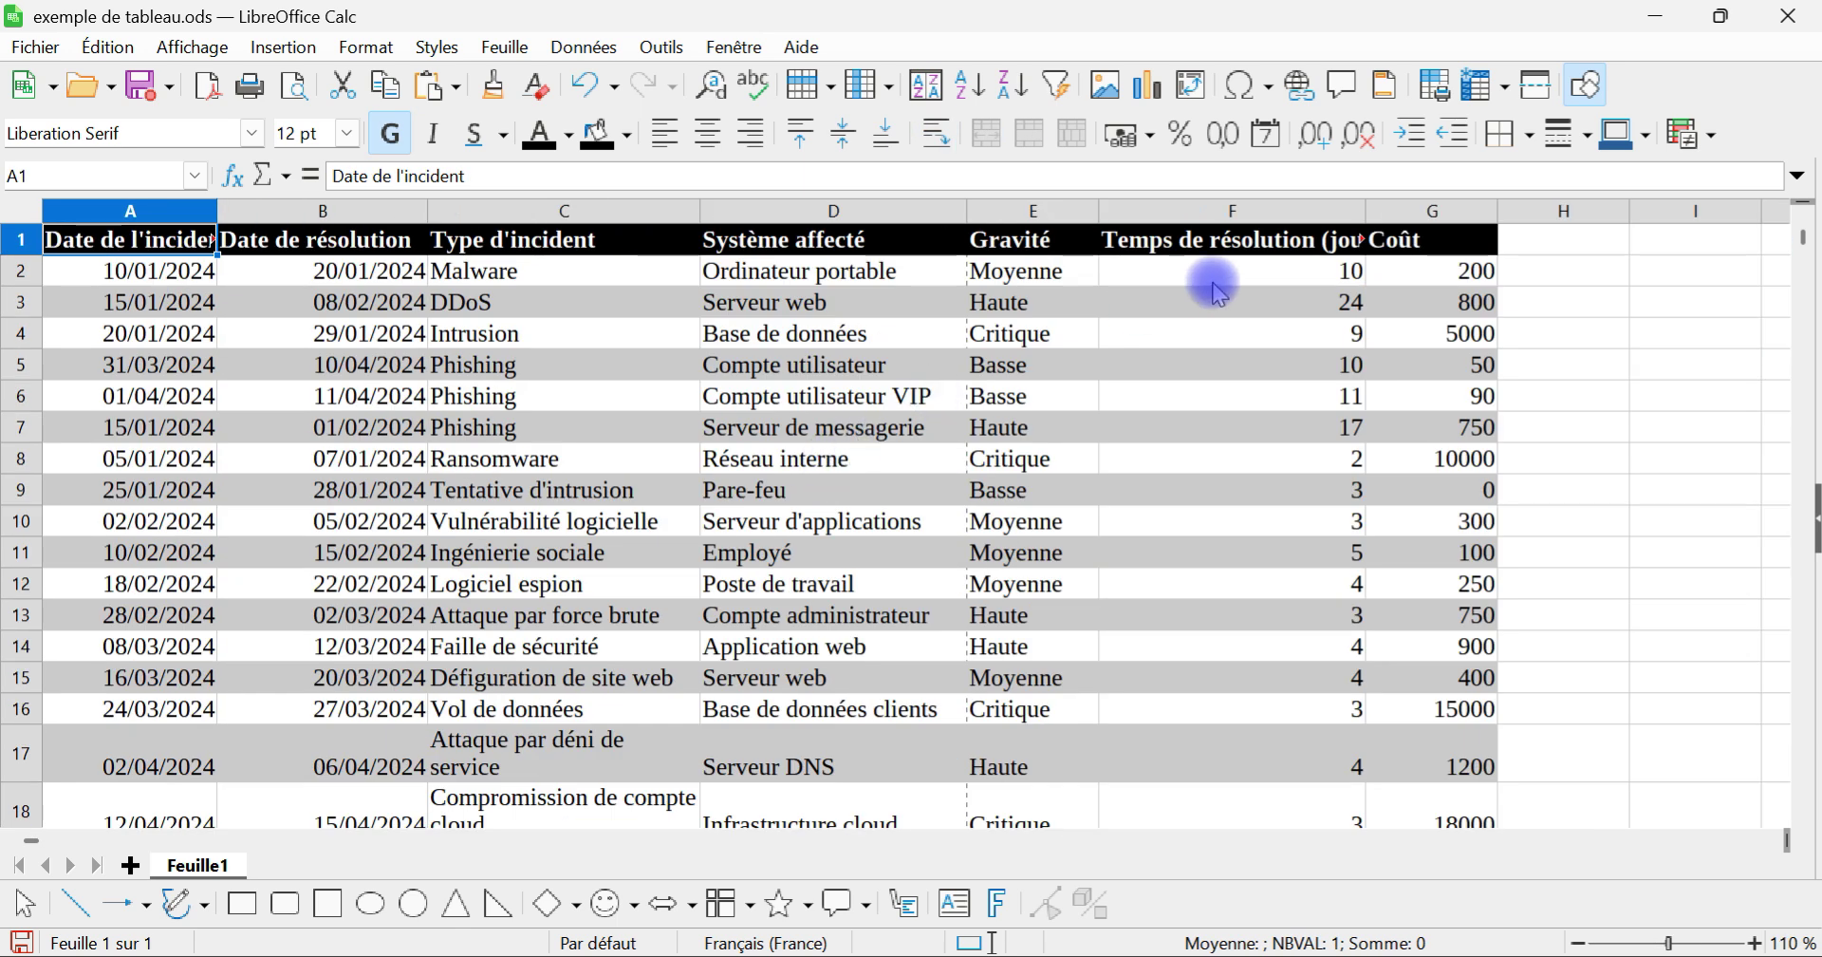
shift+click(1419, 239)
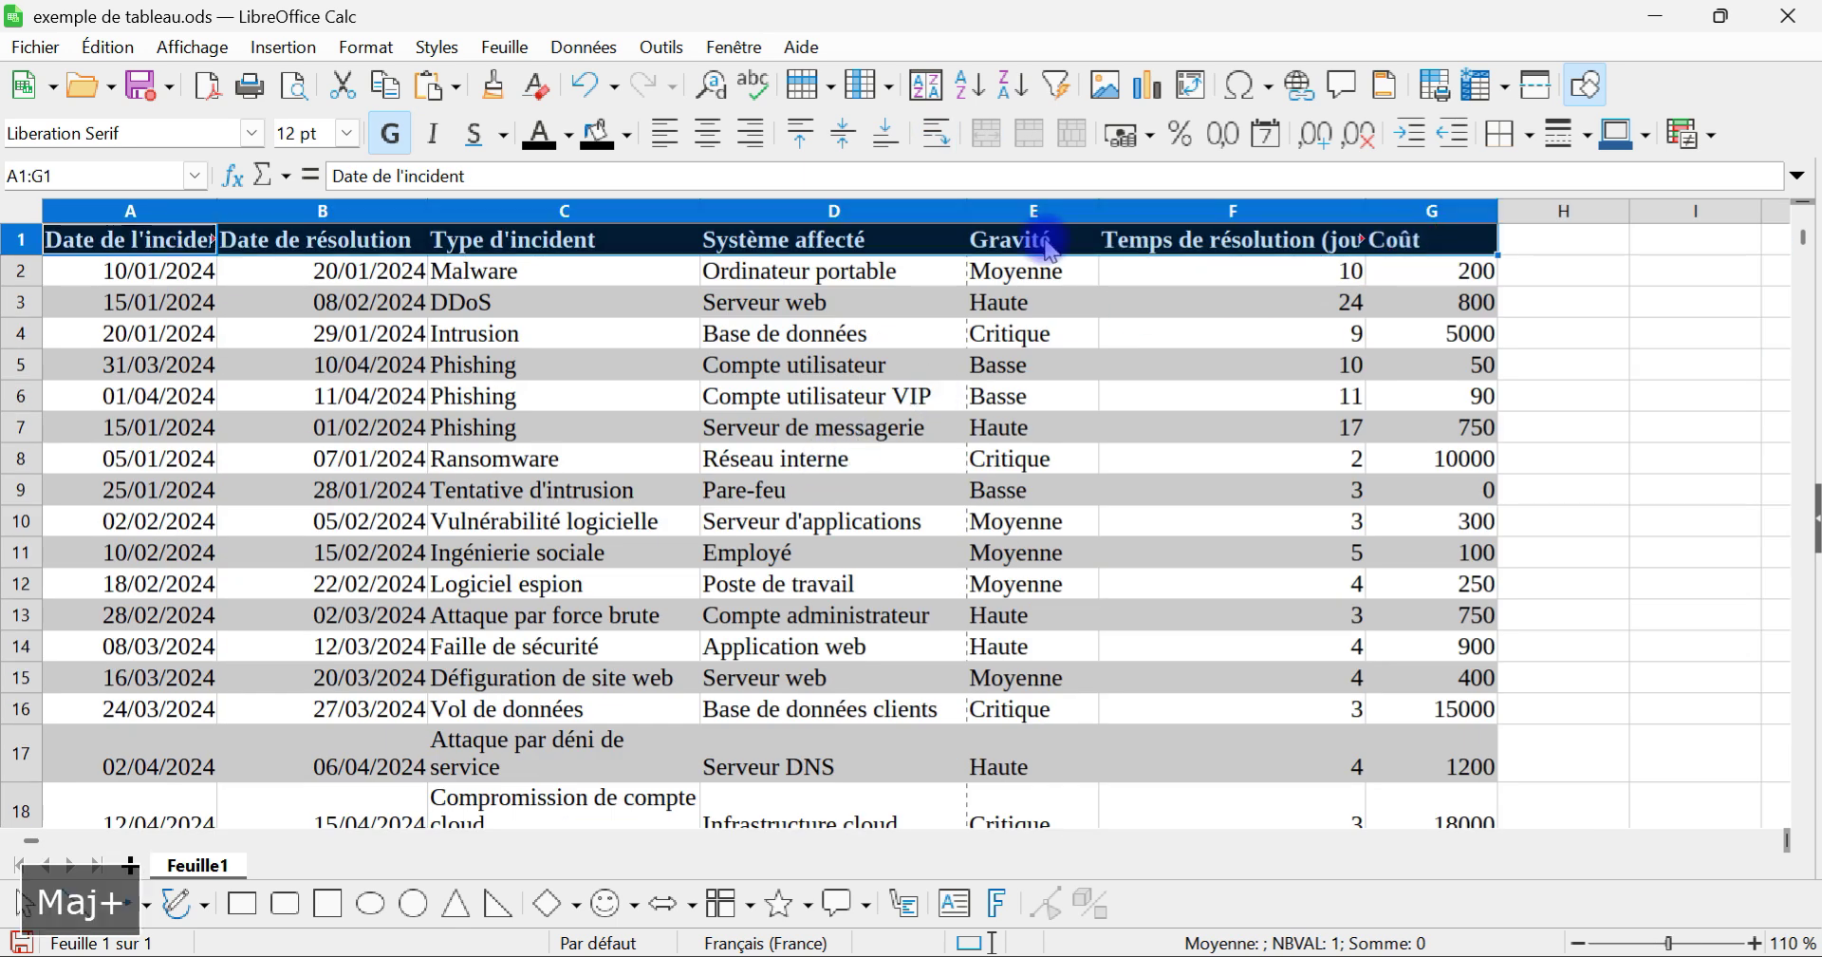
click(928, 136)
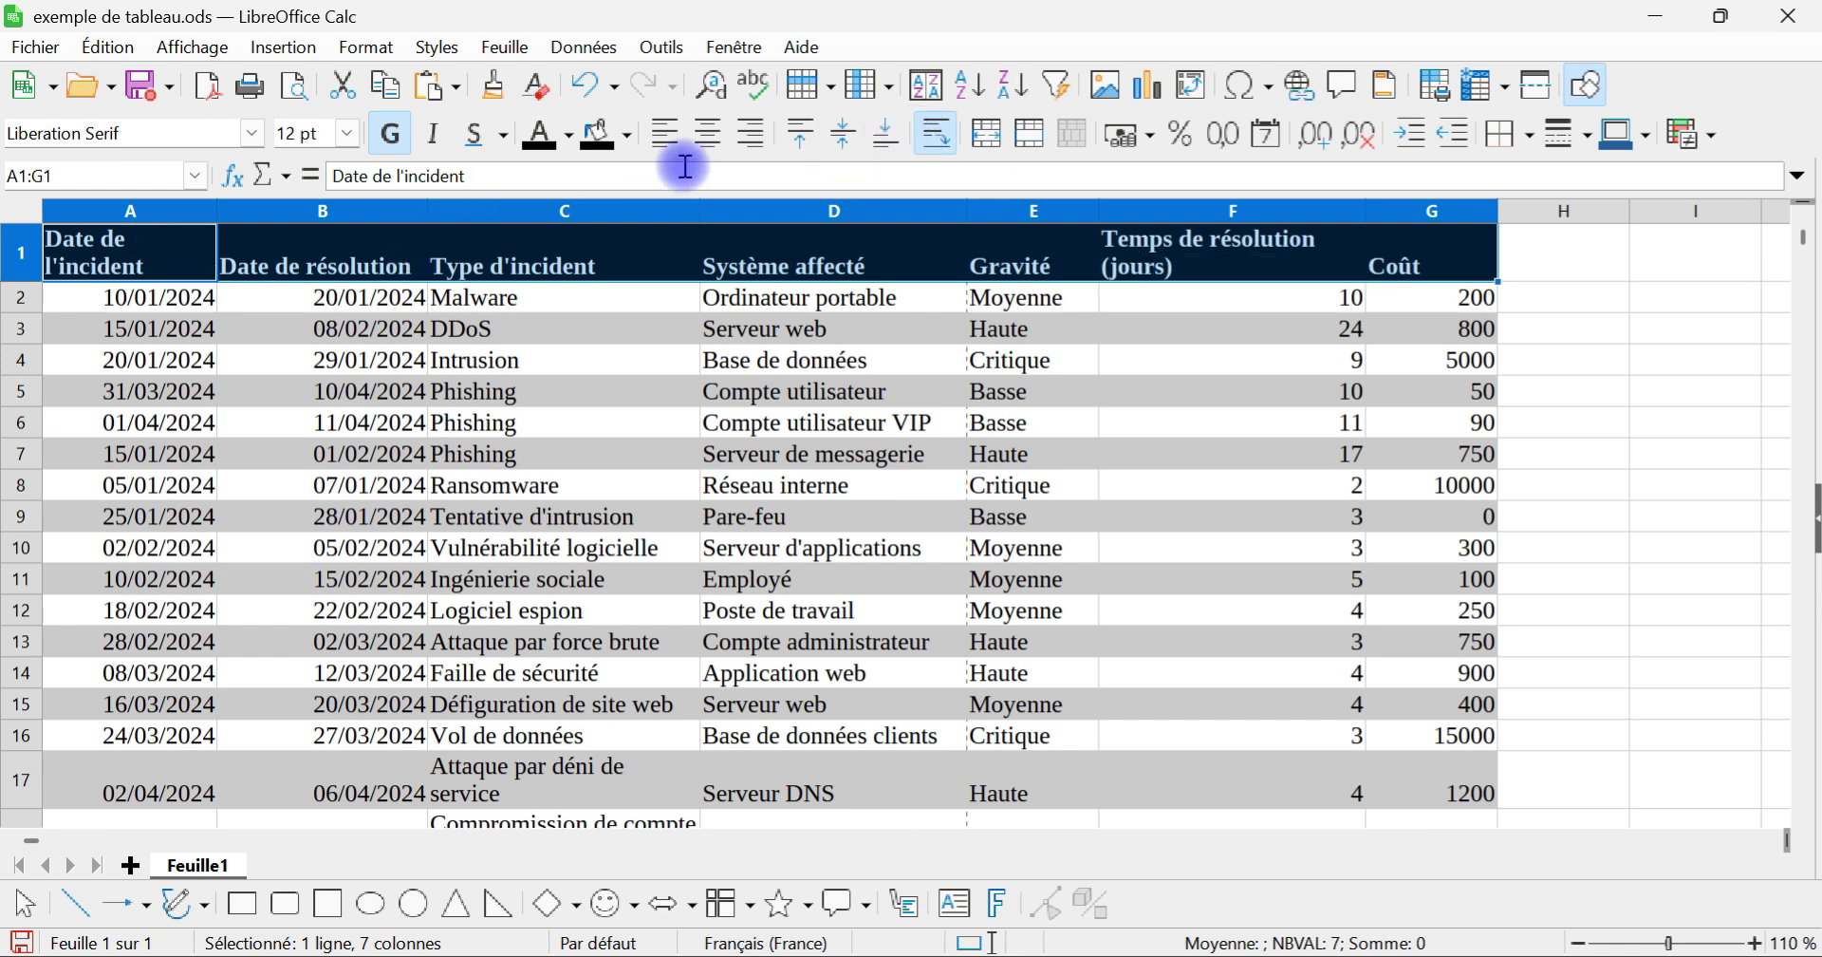
Step: Centre the header cells A1:G1 both horizontally and vertically
click(707, 133)
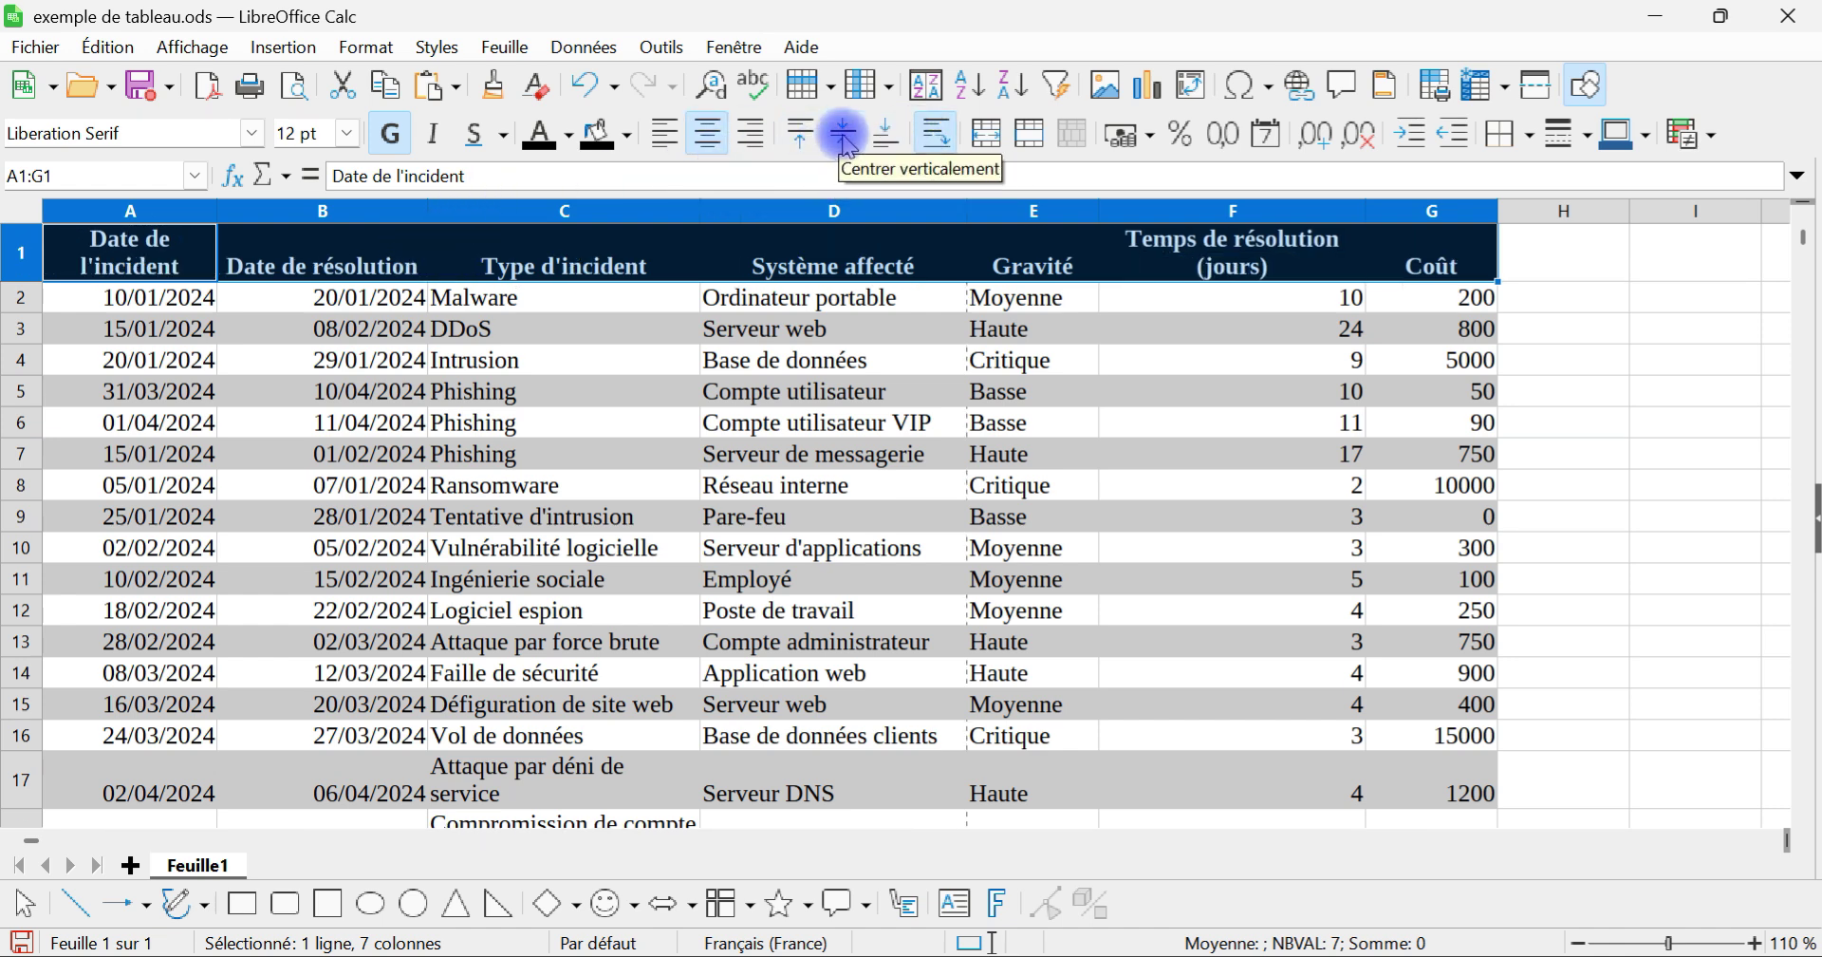
click(844, 142)
click(771, 453)
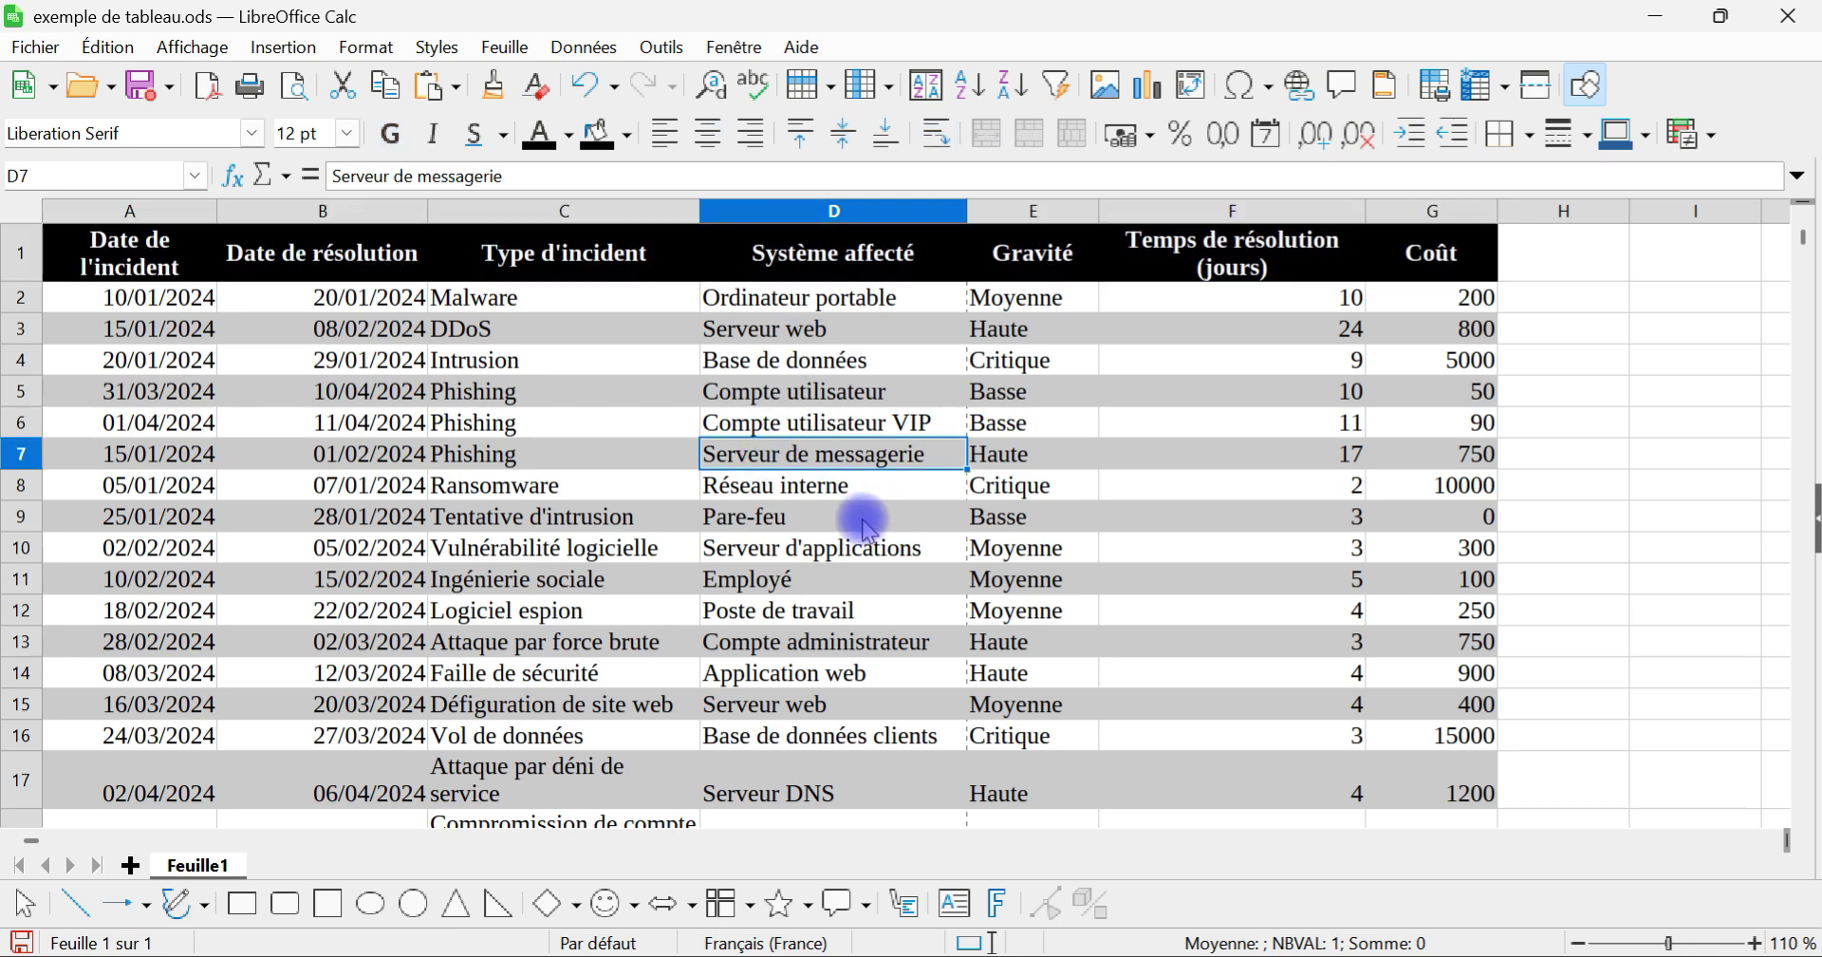
Step: Format the costs in G2:G33 with the category "Monnaie", using the EUR € Français (France) format -1 234,00 €
scroll(838, 526, up, 4)
scroll(1574, 374, down, 3)
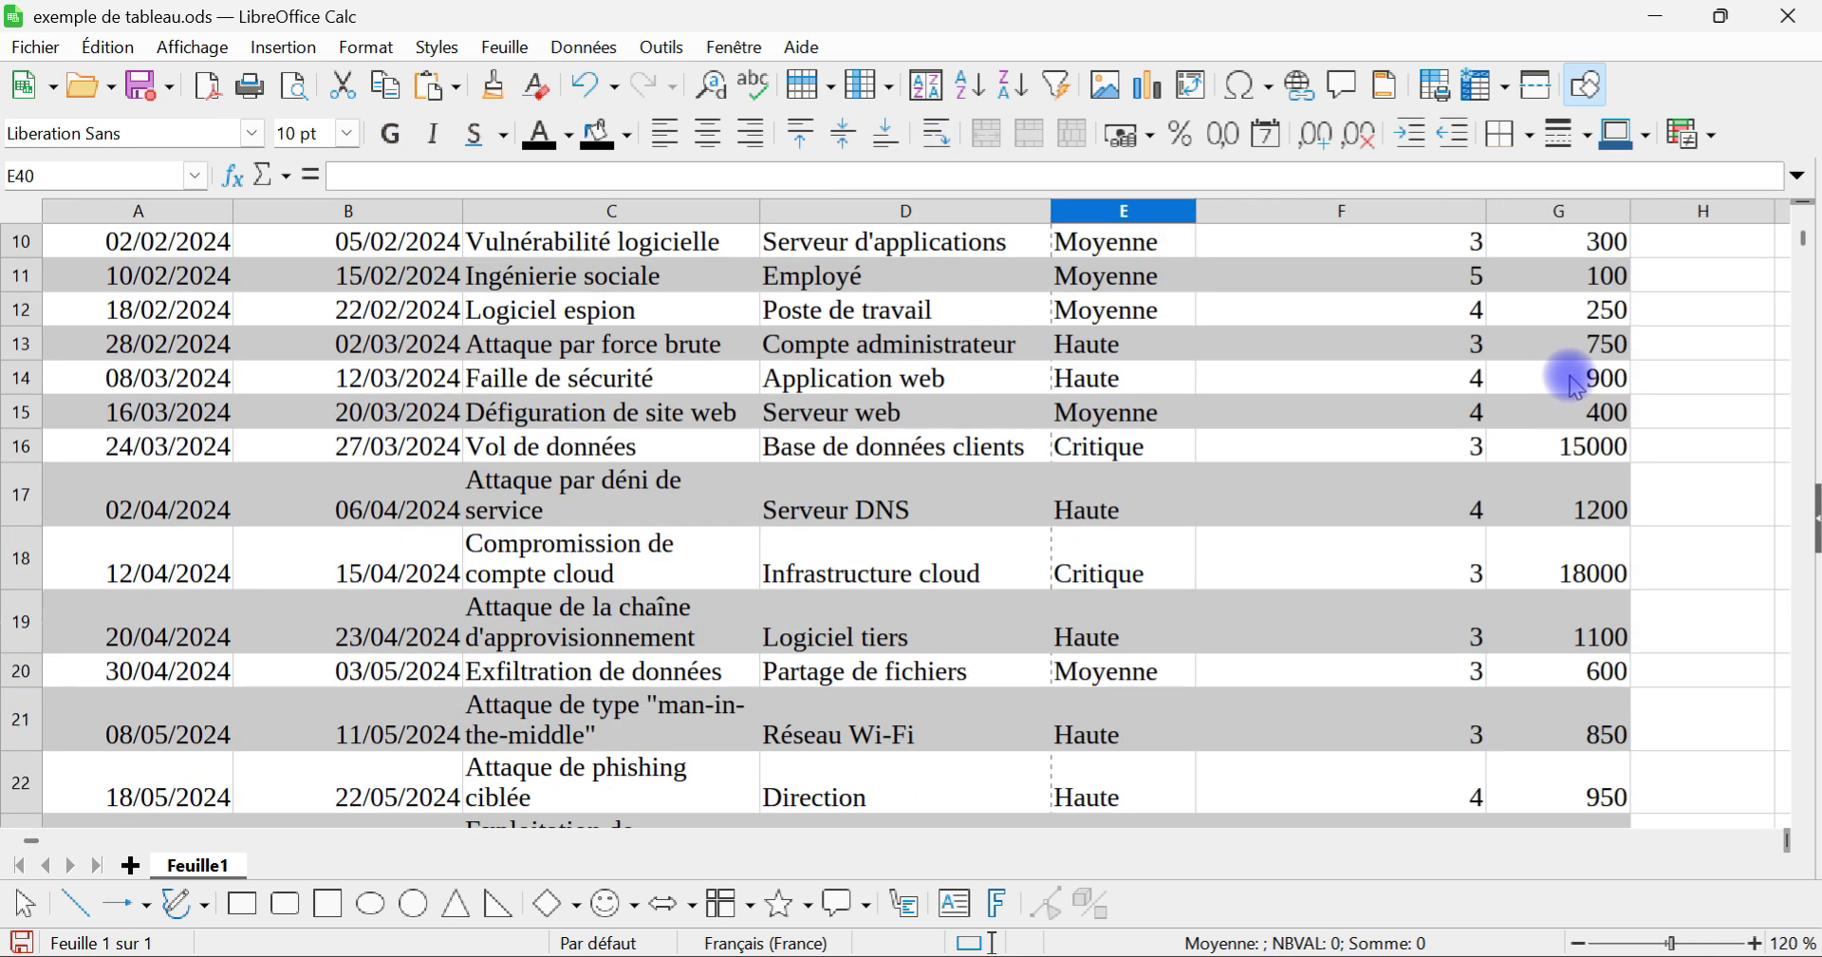
scroll(1583, 364, up, 3)
scroll(1592, 376, down, 8)
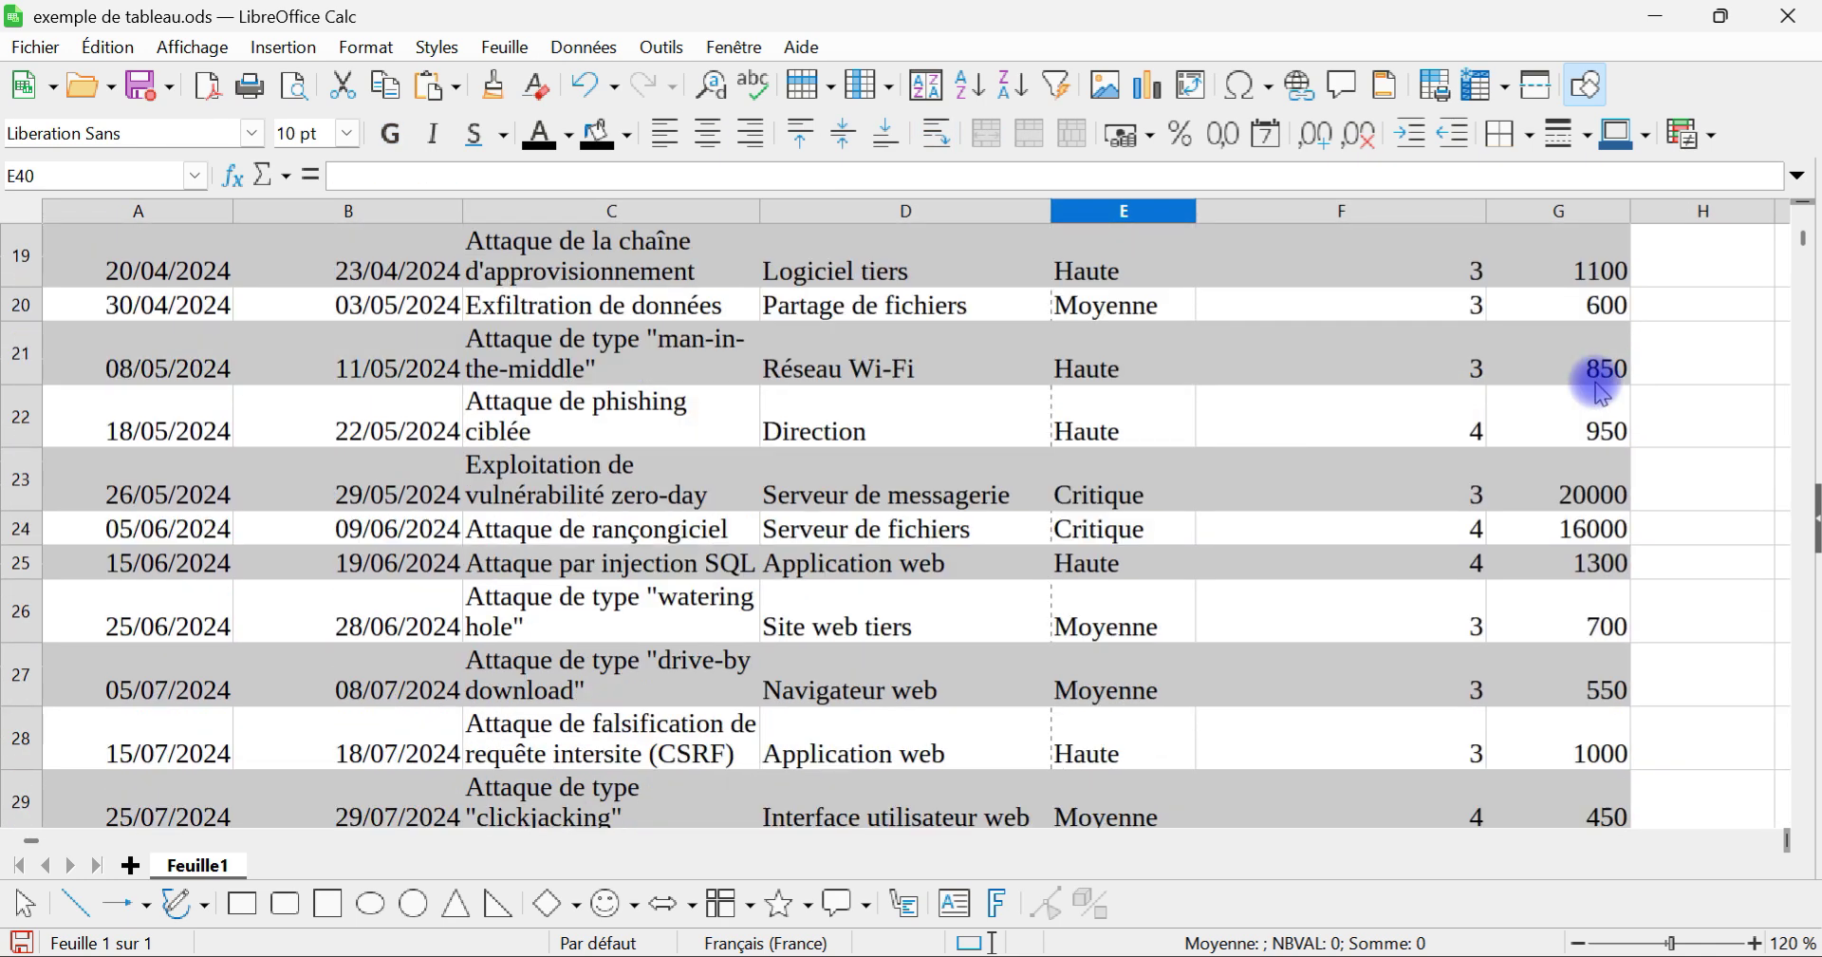
click(1568, 733)
scroll(1627, 427, up, 8)
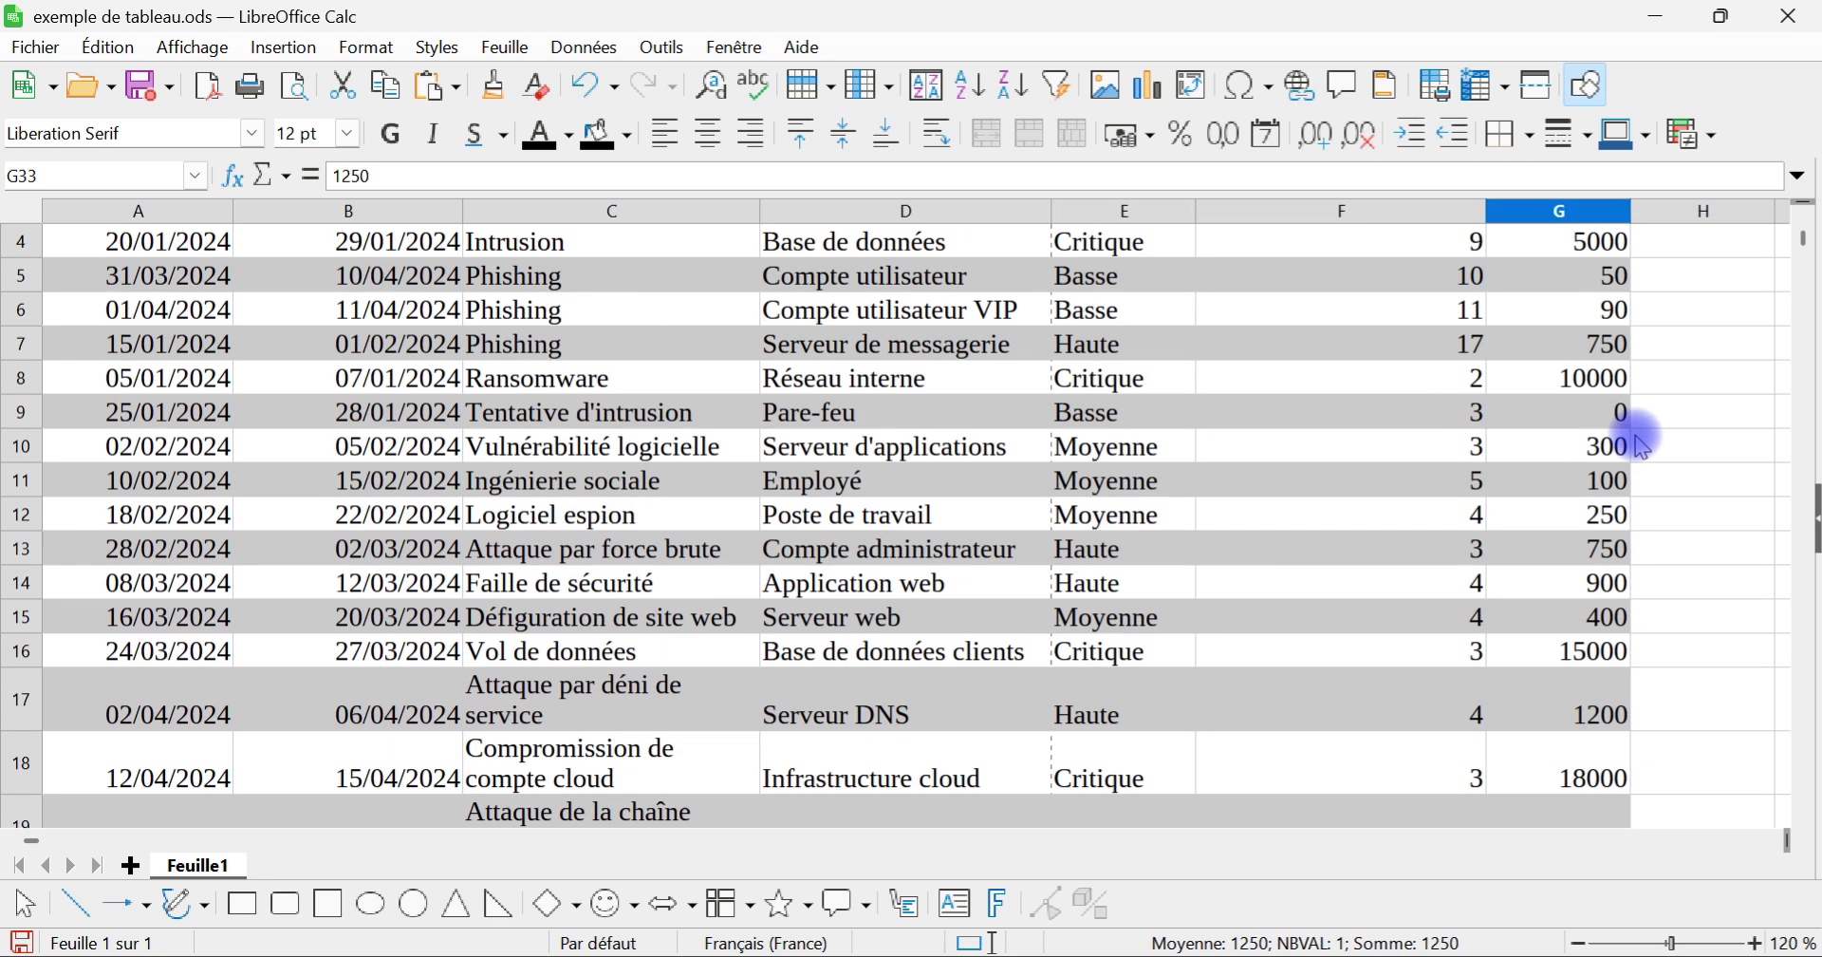
shift+click(1545, 306)
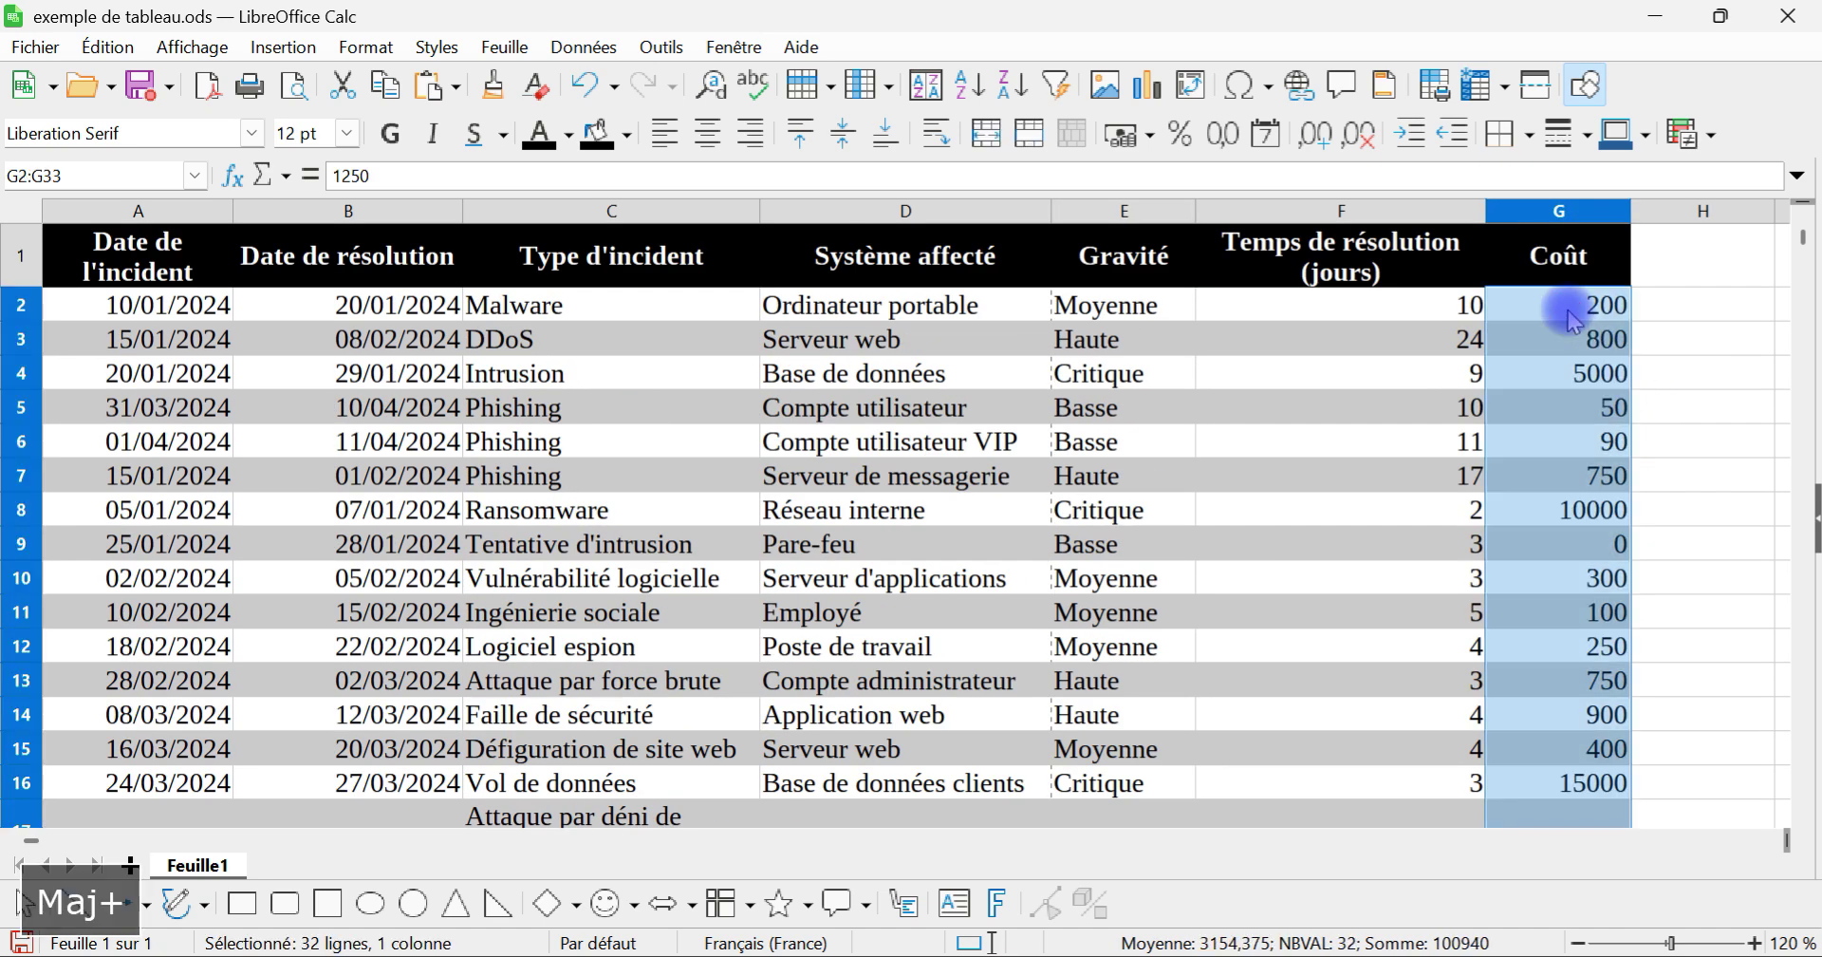
right_click(1547, 309)
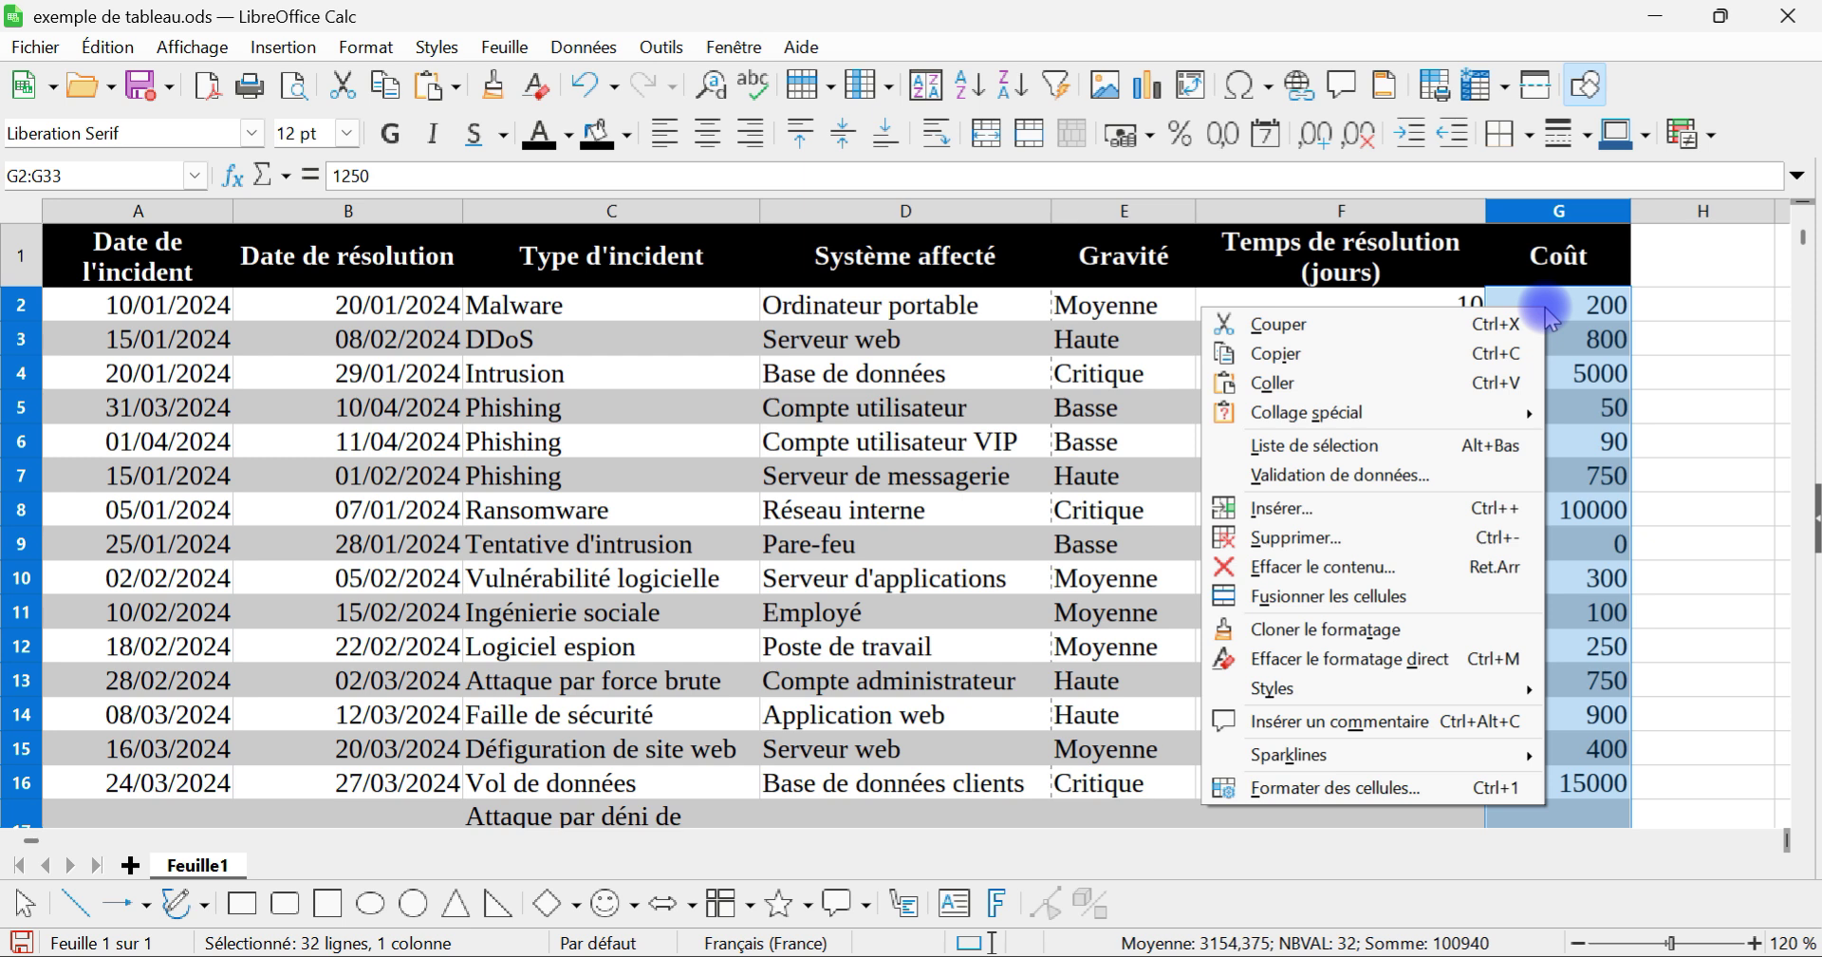
click(1345, 788)
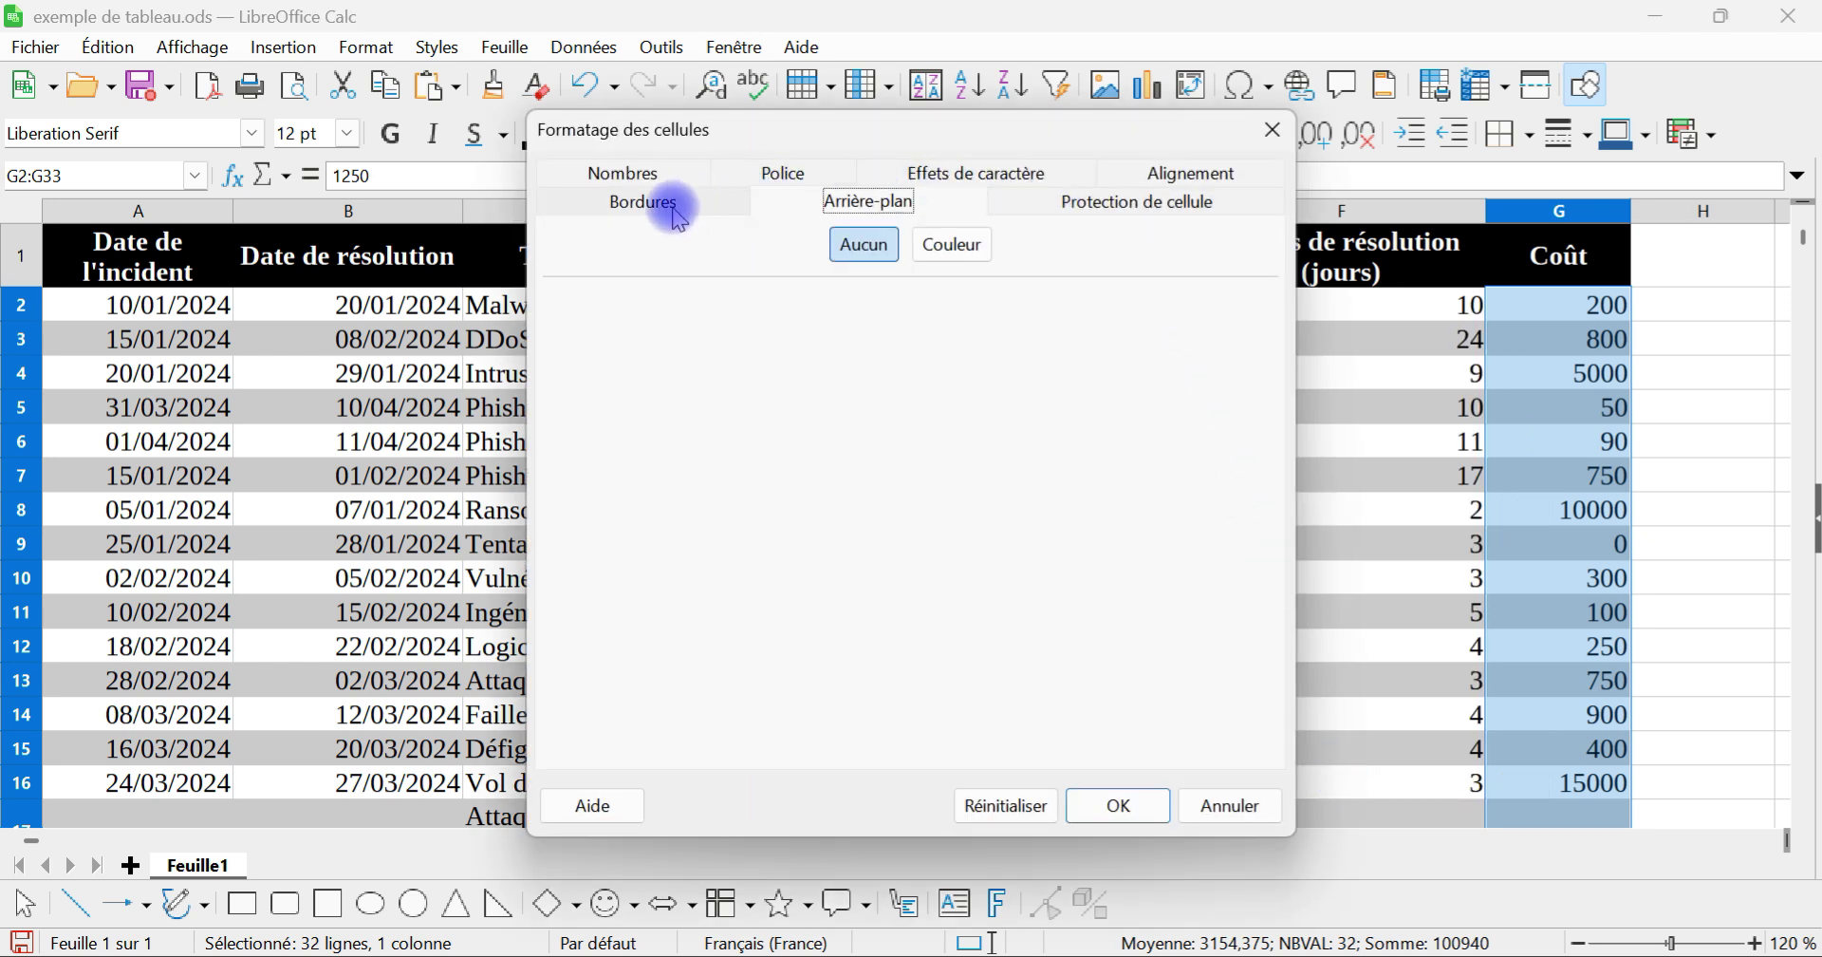
click(624, 174)
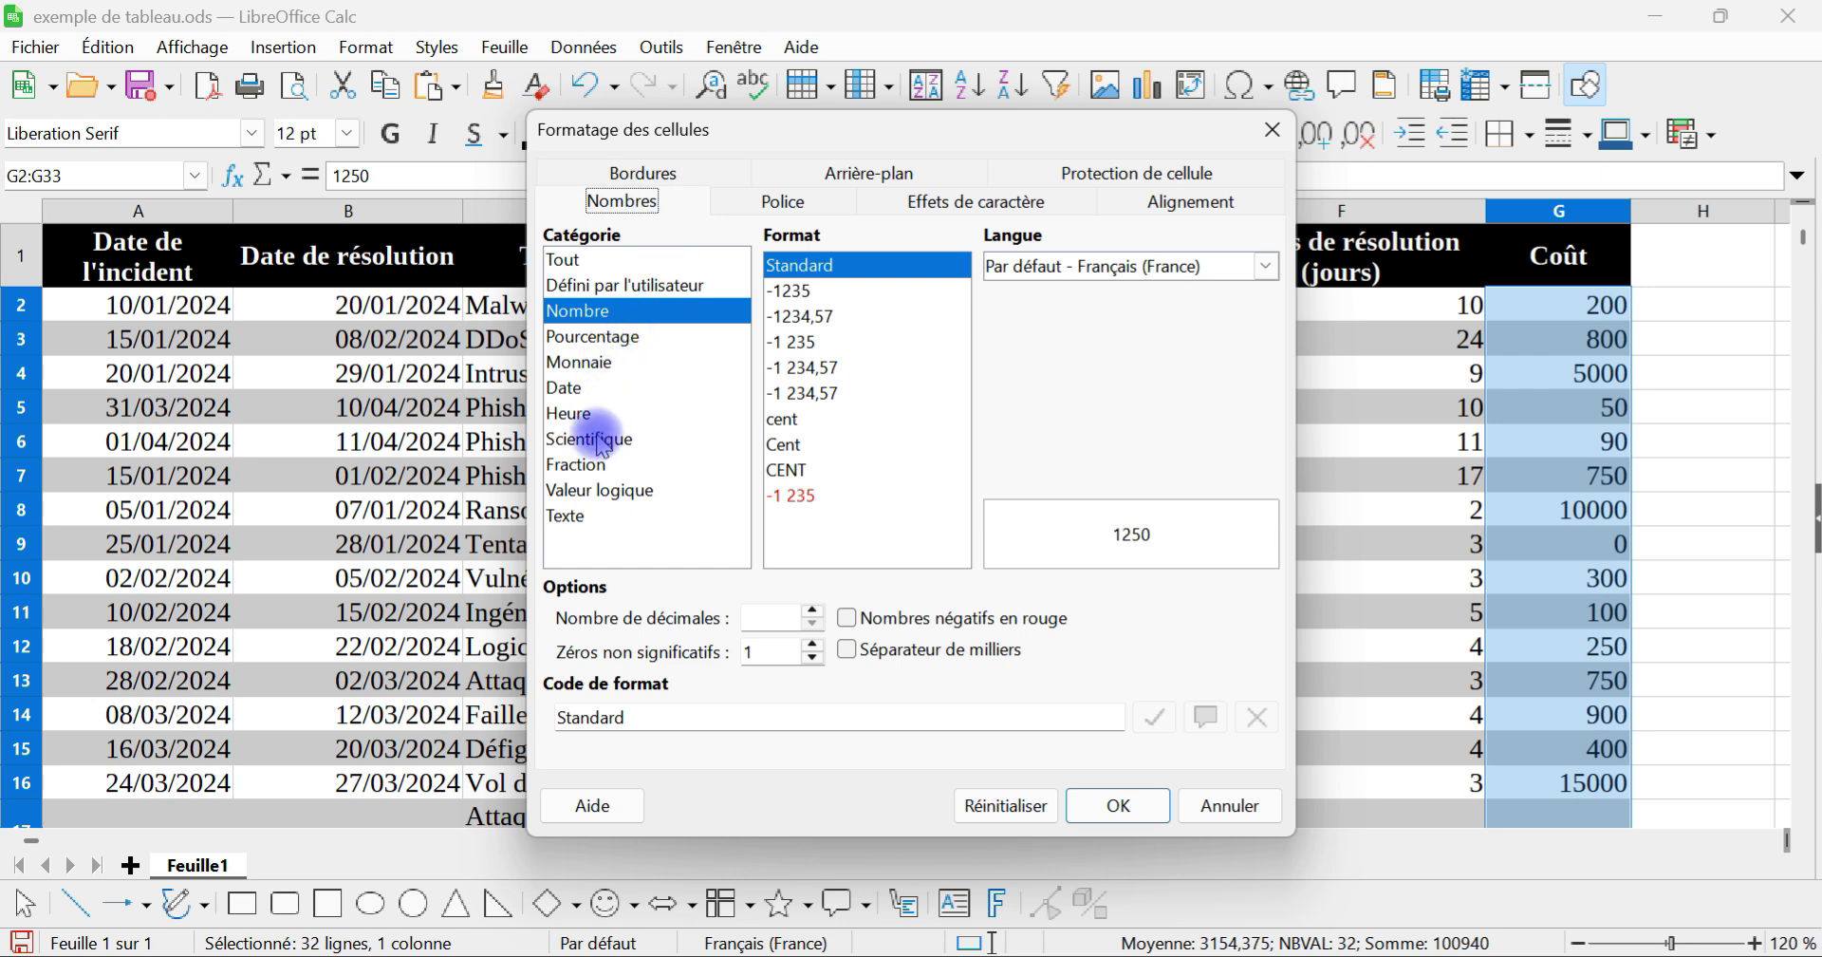
click(608, 362)
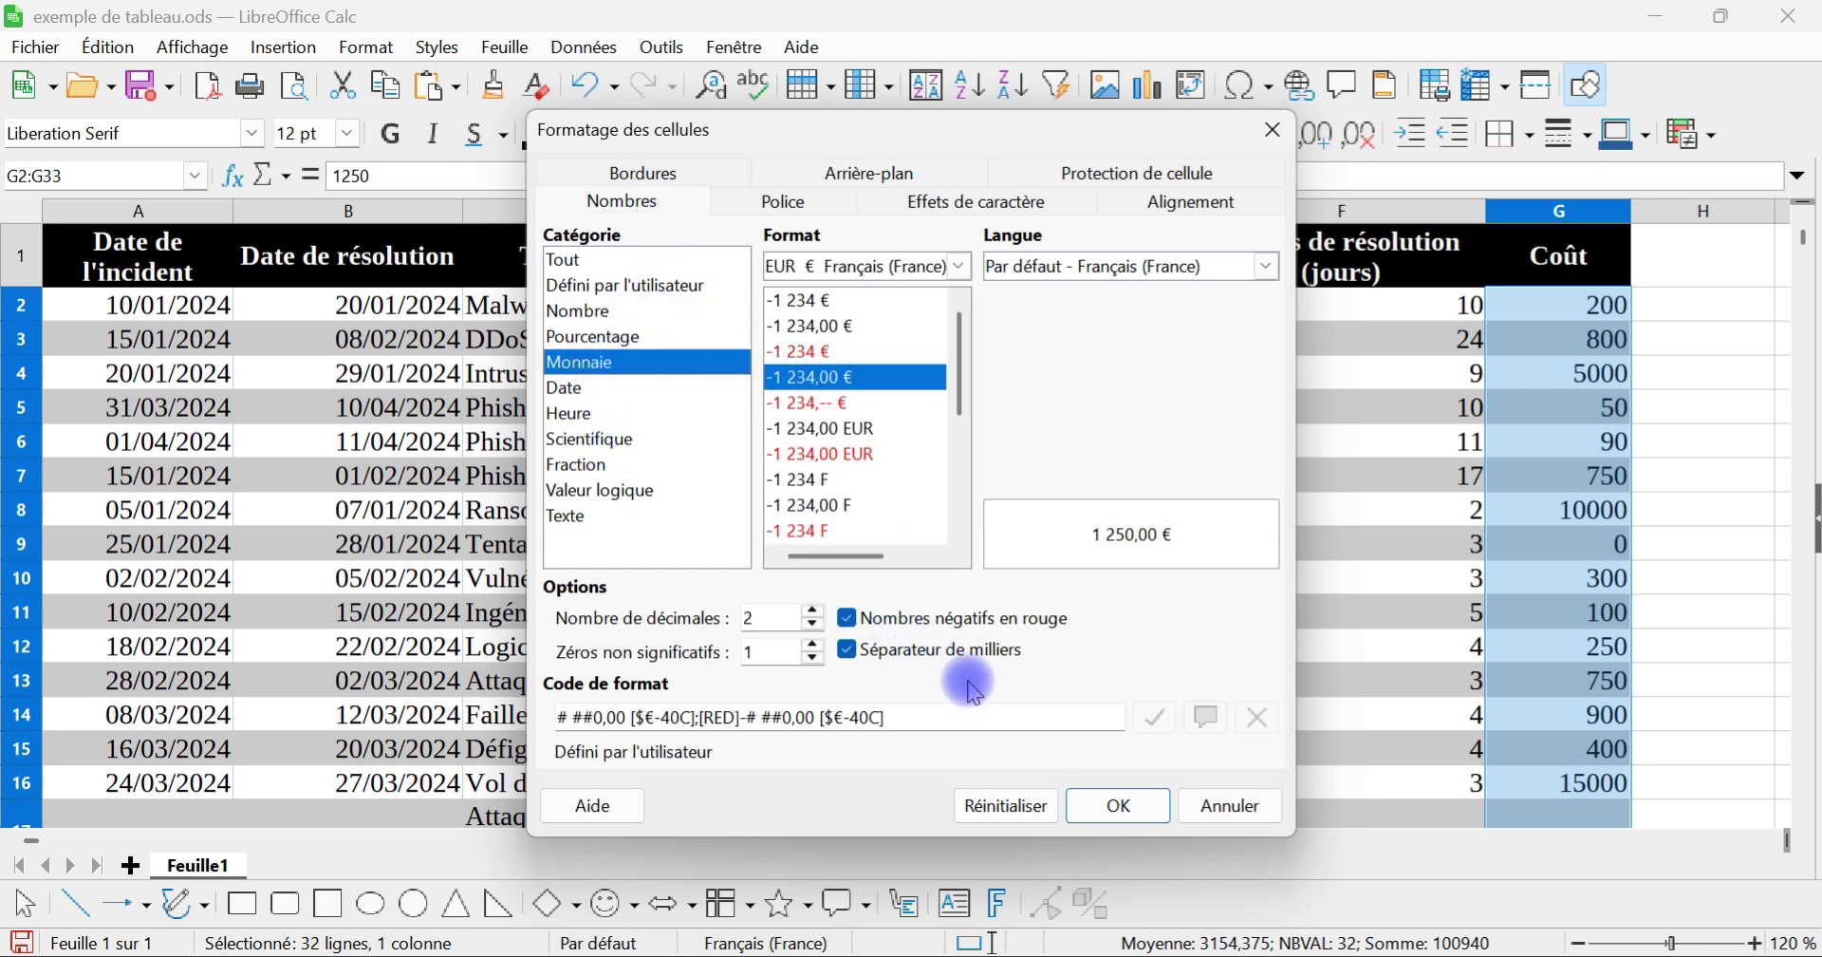
click(1138, 816)
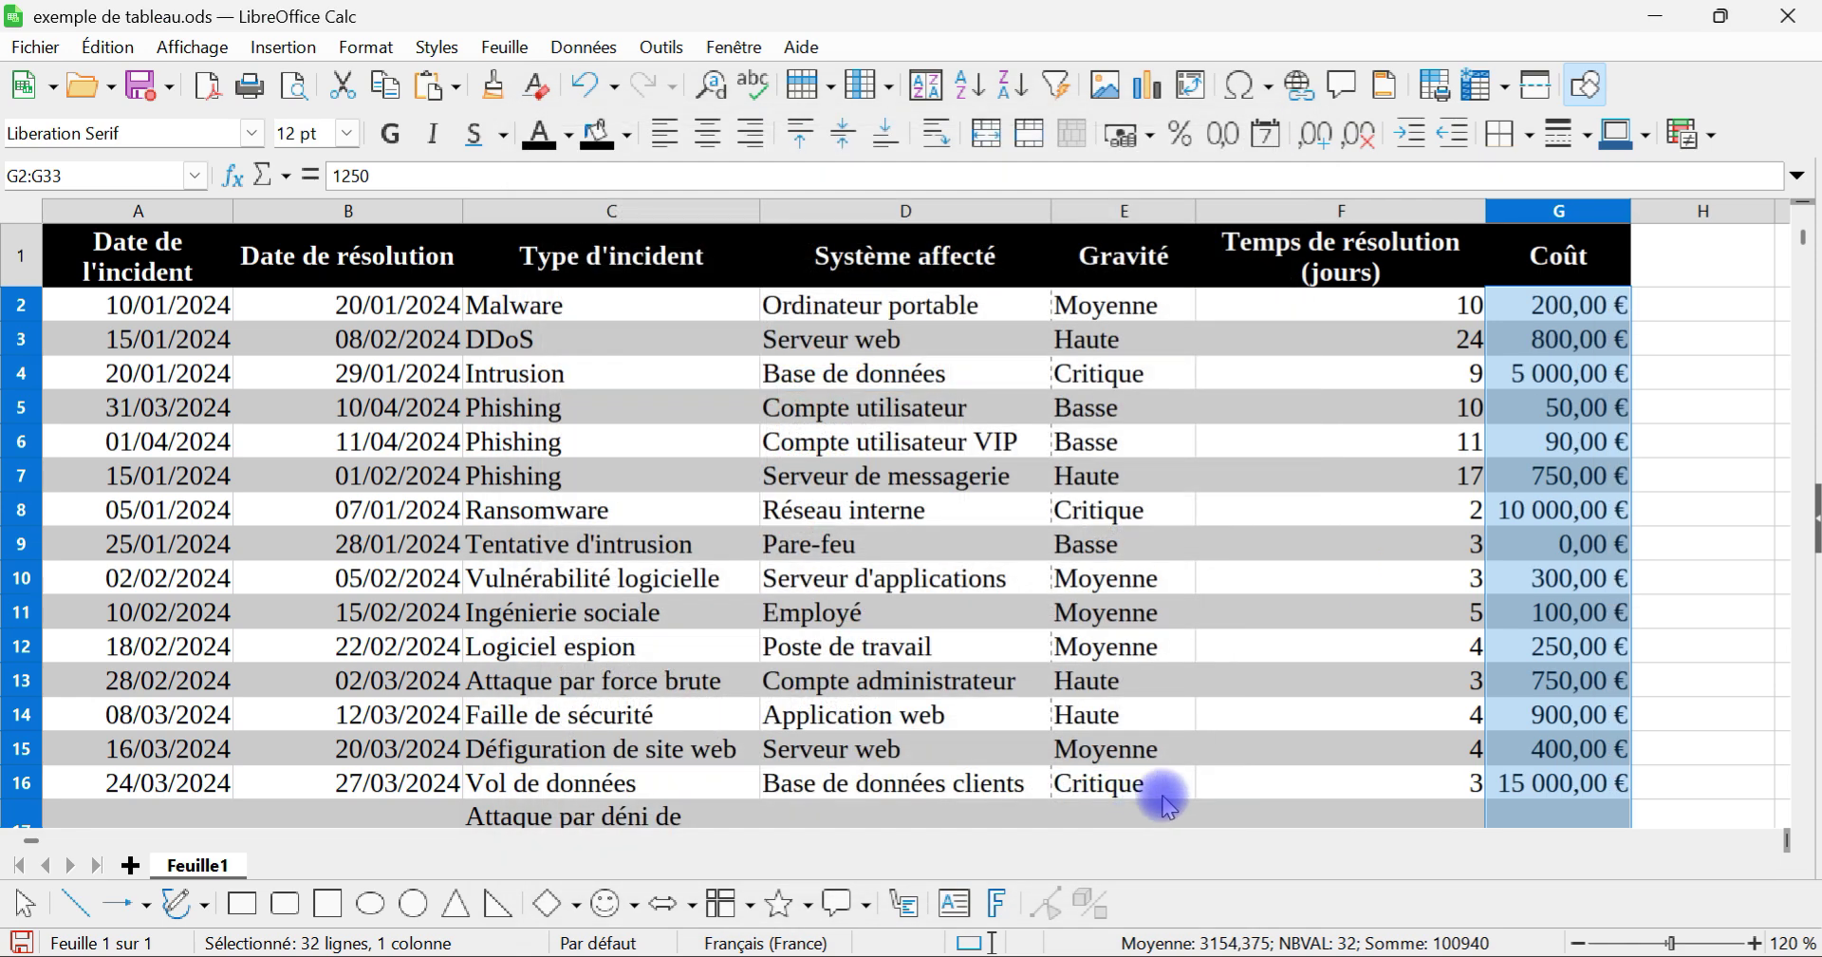
Step: Check the cost values down the table and widen the "Coût" column G slightly
scroll(1607, 468, down, 5)
scroll(1608, 481, up, 1)
scroll(1606, 478, up, 4)
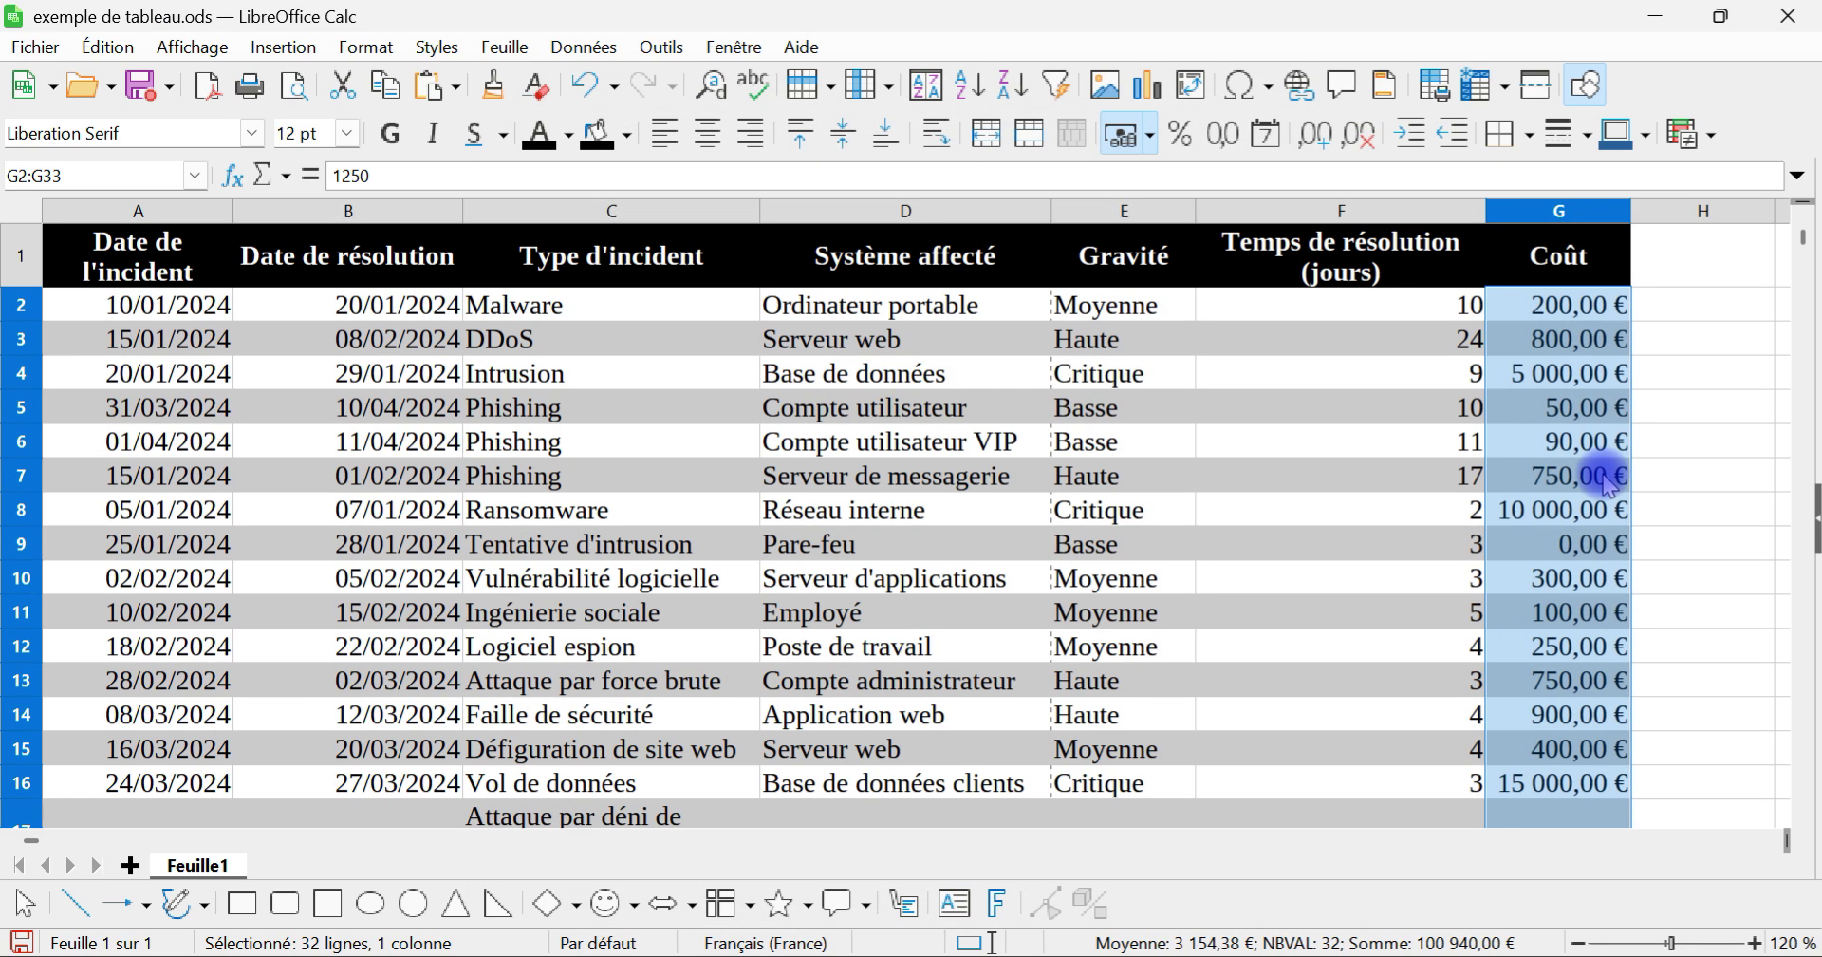
drag(1632, 207, 1673, 207)
Step: Centre the contents of the entire "Temps de résolution (jours)" column F horizontally
click(1400, 212)
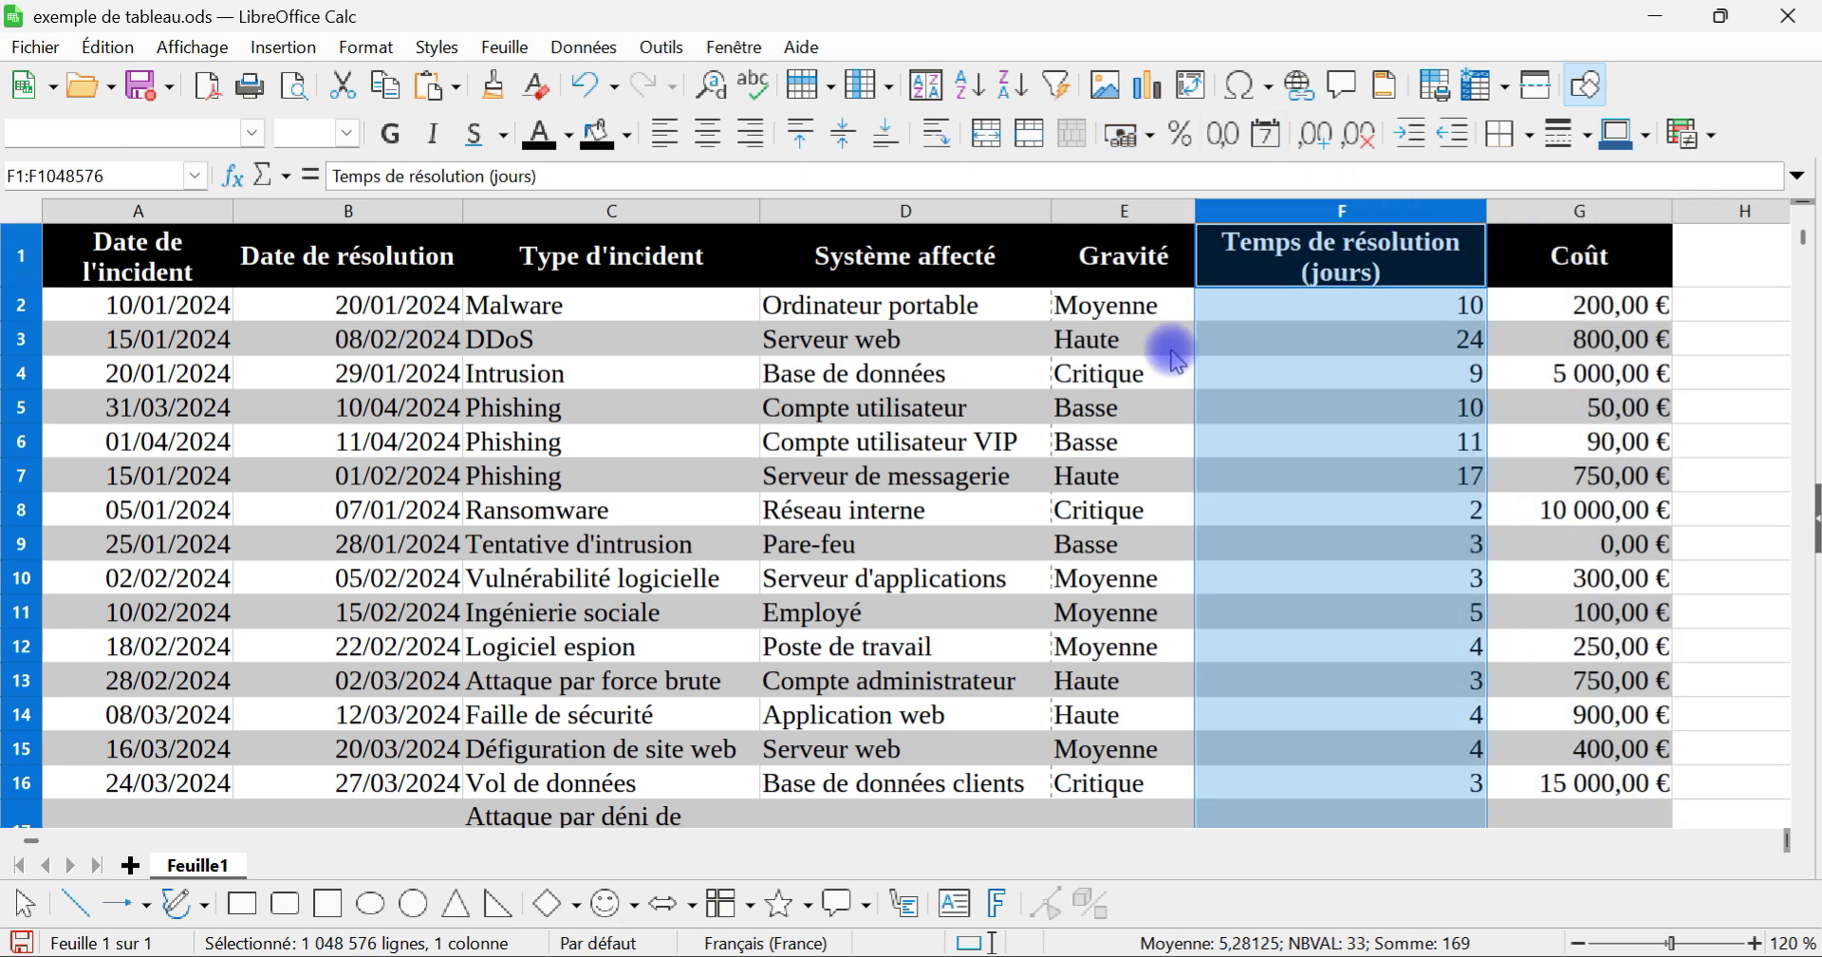
click(712, 137)
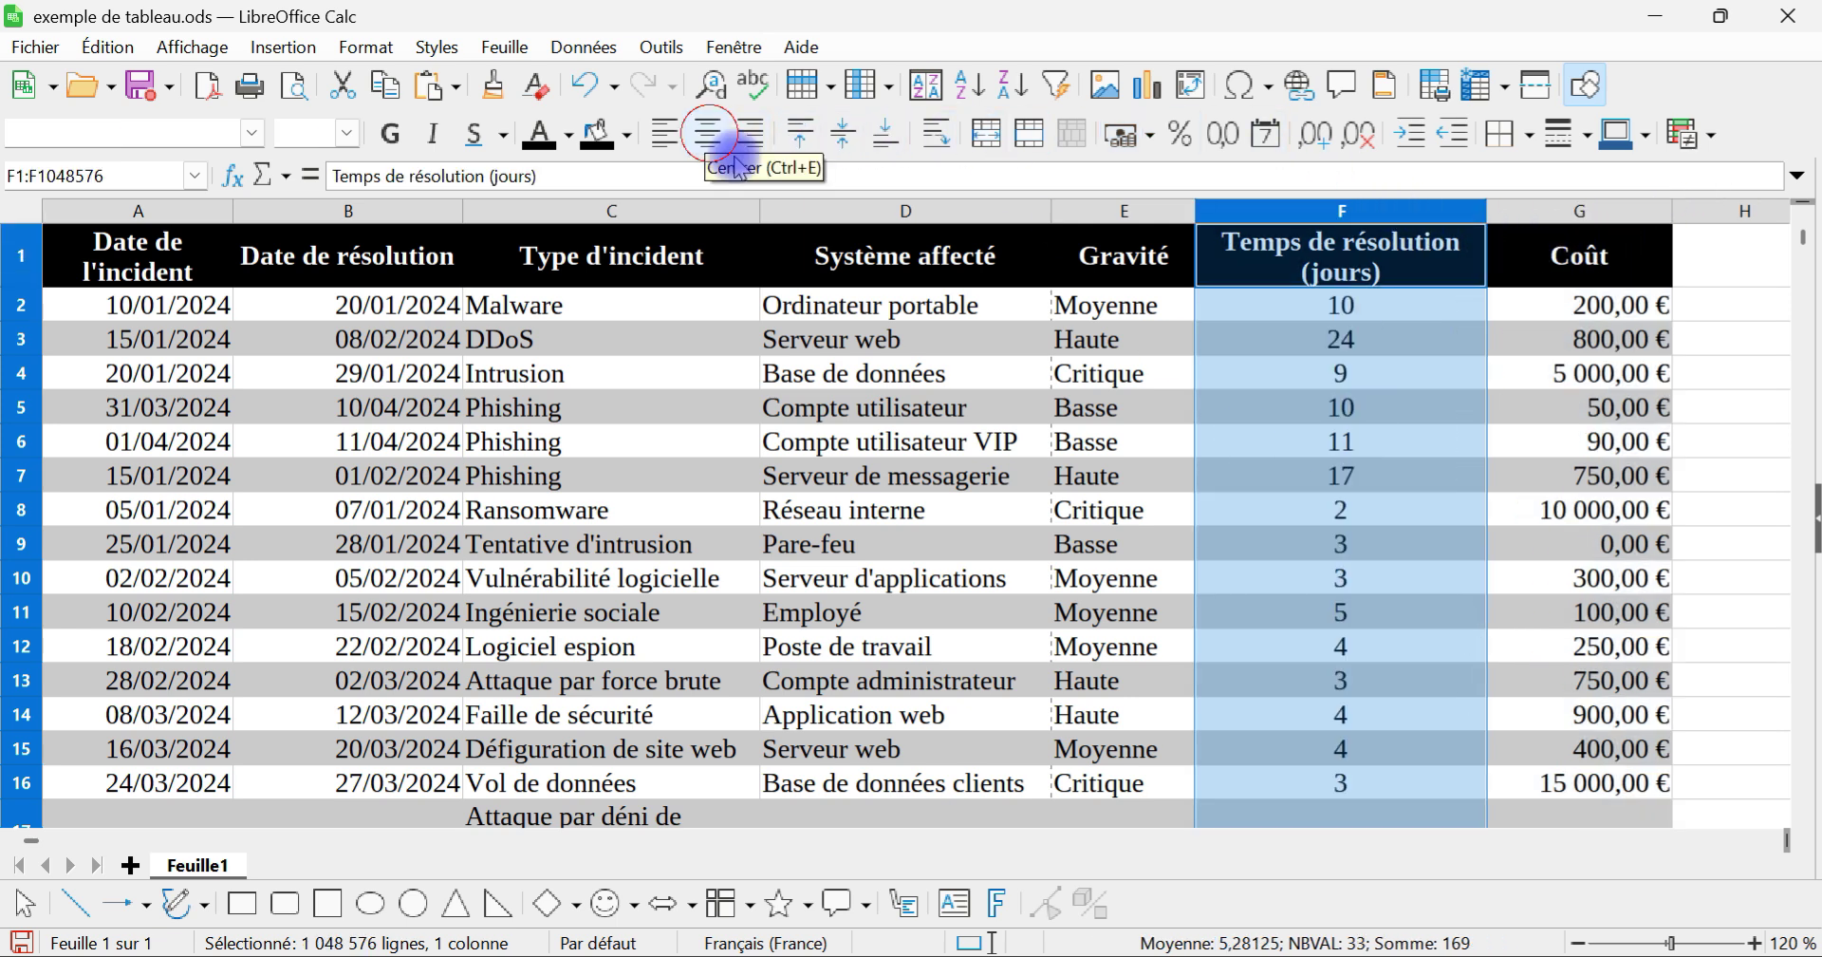
click(1395, 437)
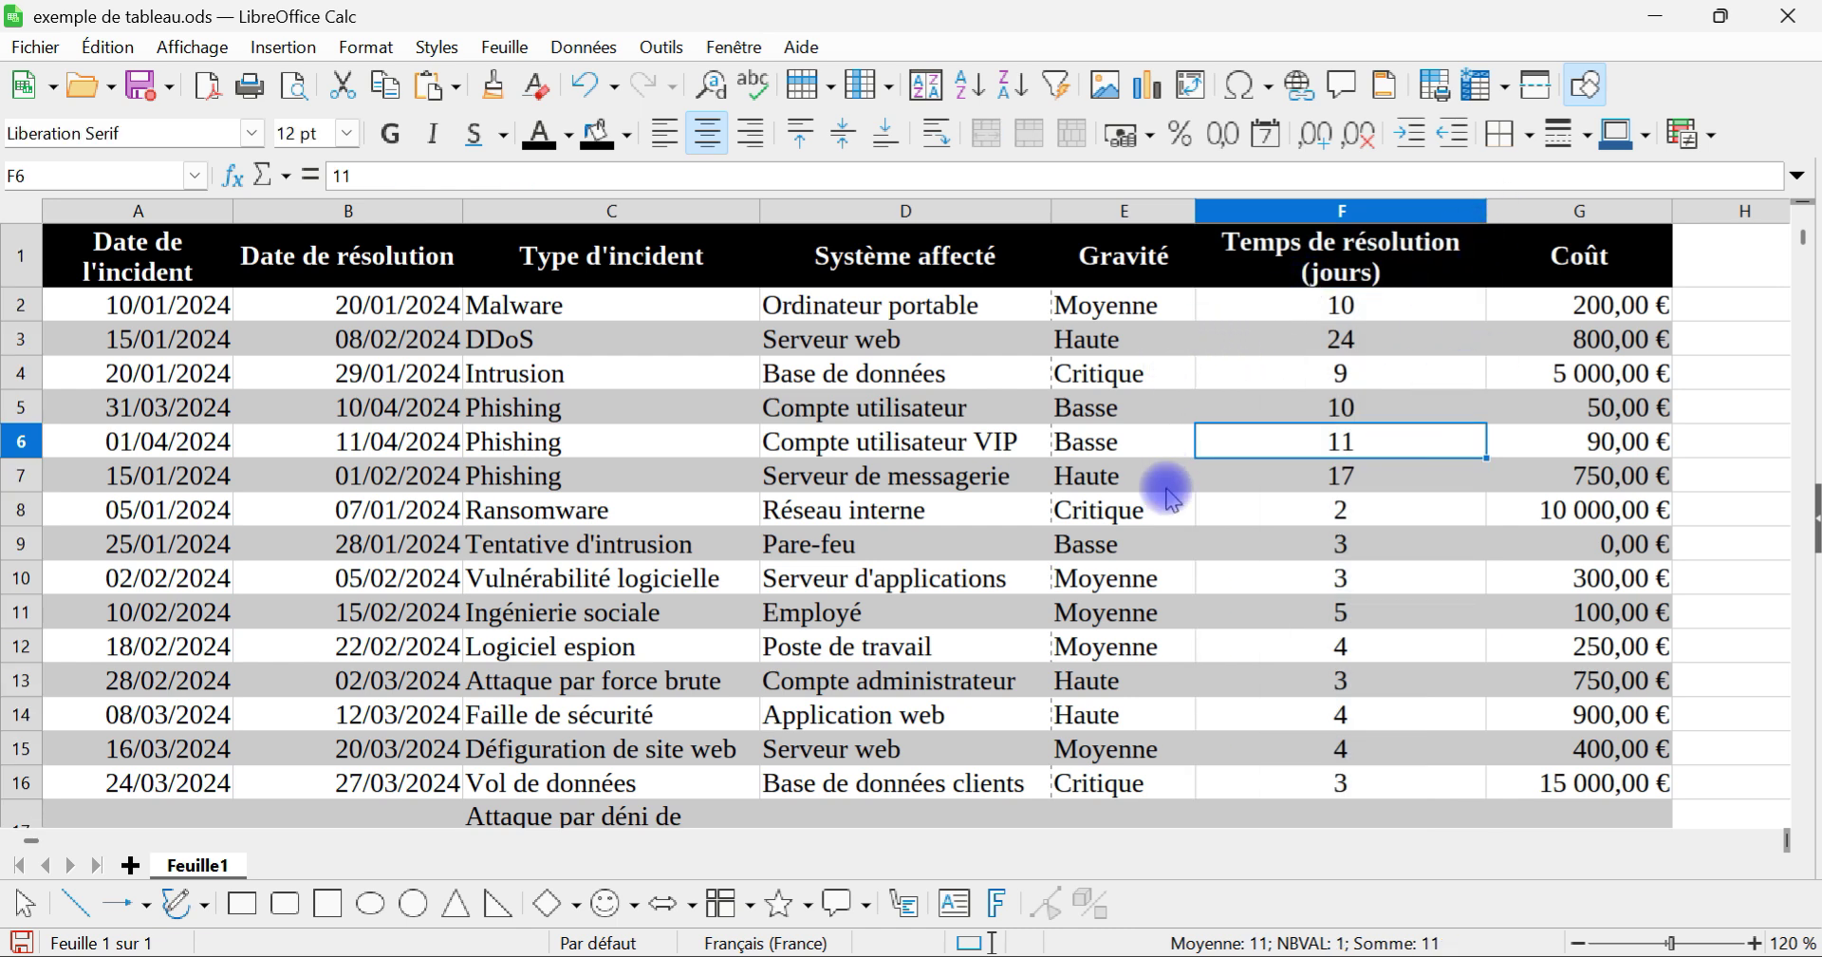
scroll(1167, 488, down, 2)
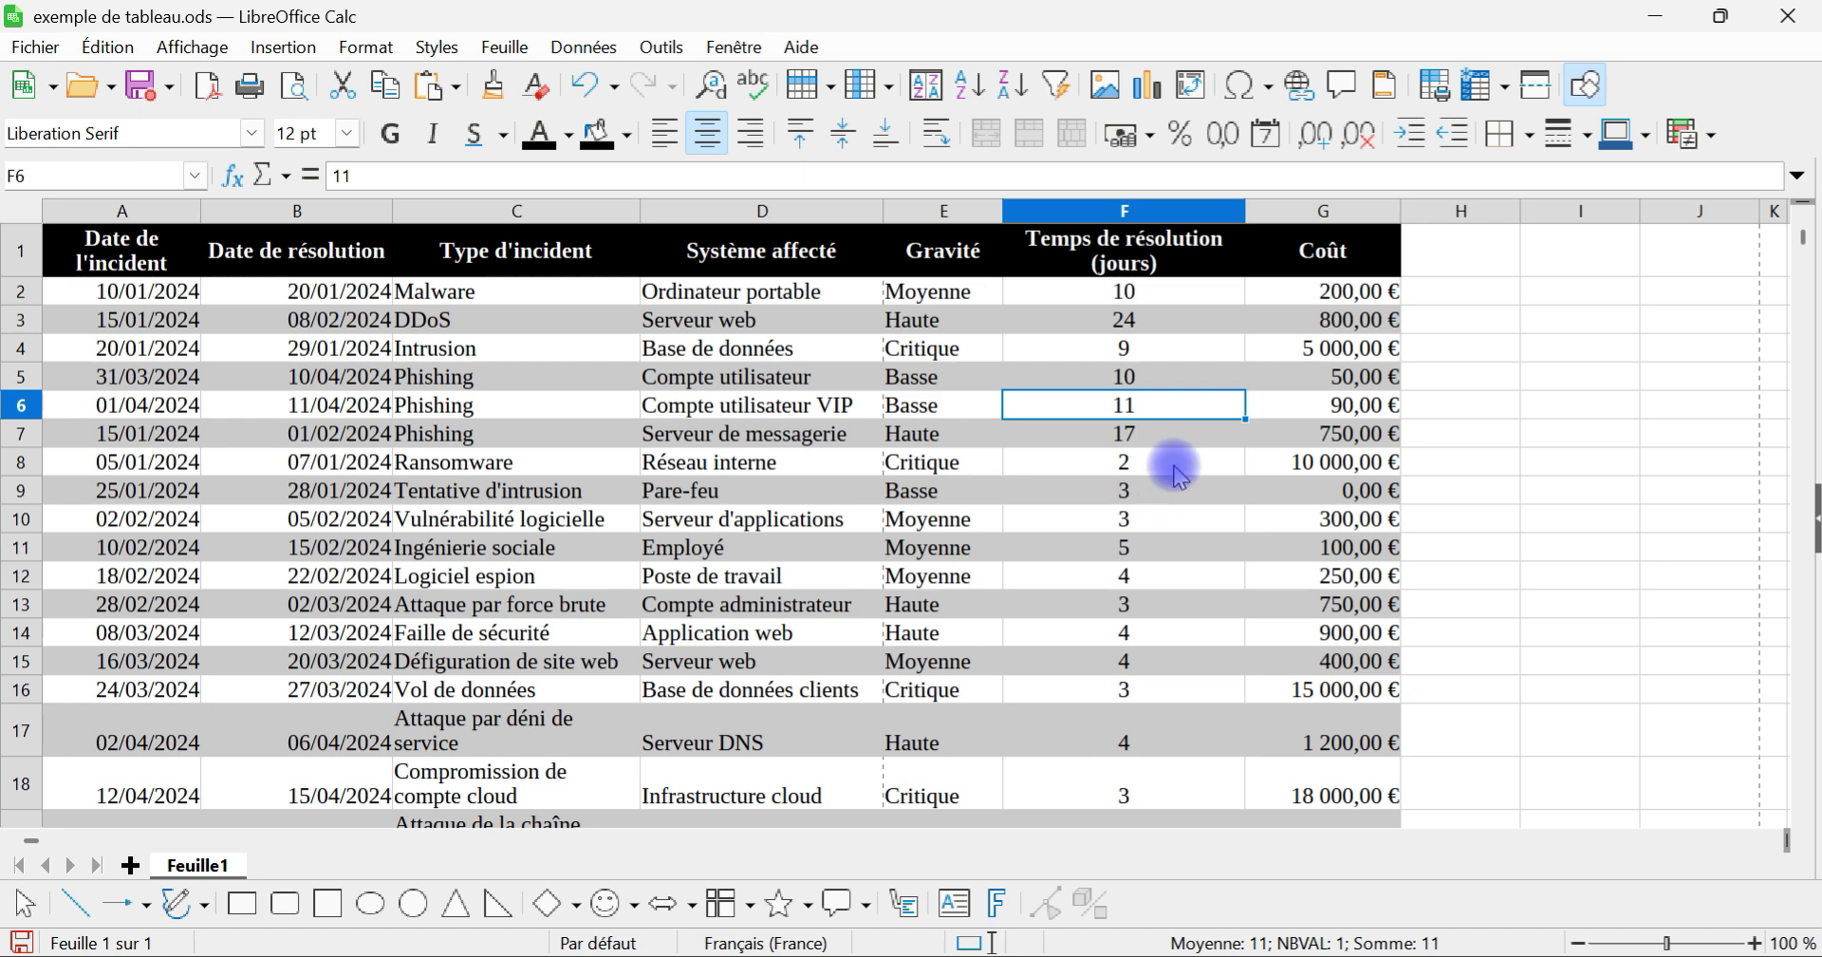